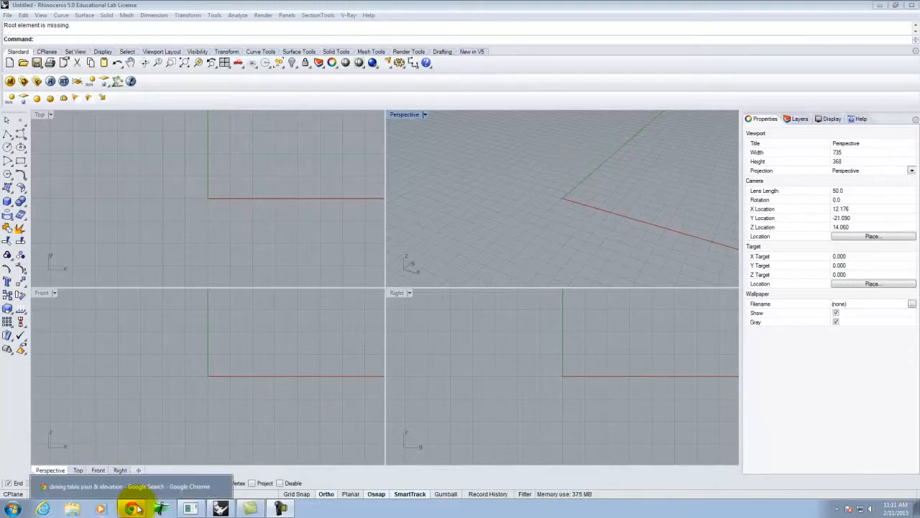
# - Bring Chrome forward and go from the JELD-WEN tab to the Pella Windows homepage tab
pyautogui.click(134, 509)
pyautogui.click(30, 6)
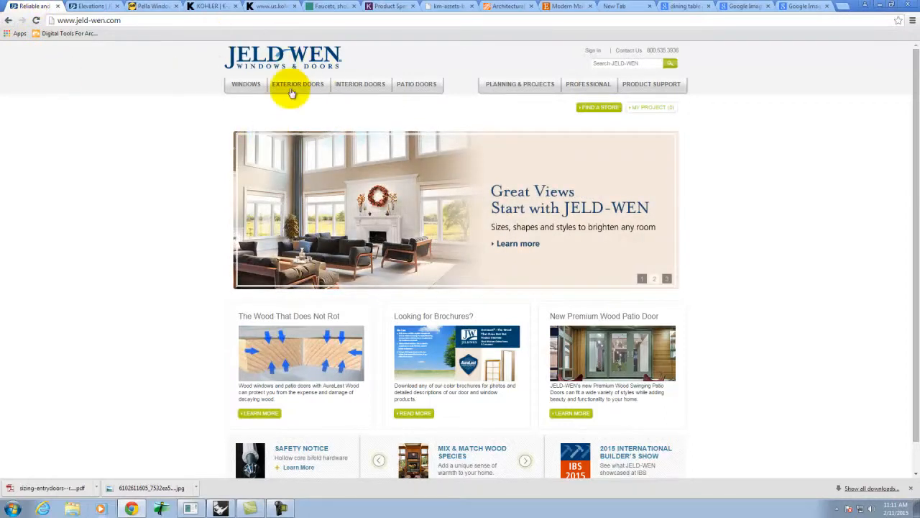
pyautogui.moveTo(292, 84)
pyautogui.click(153, 5)
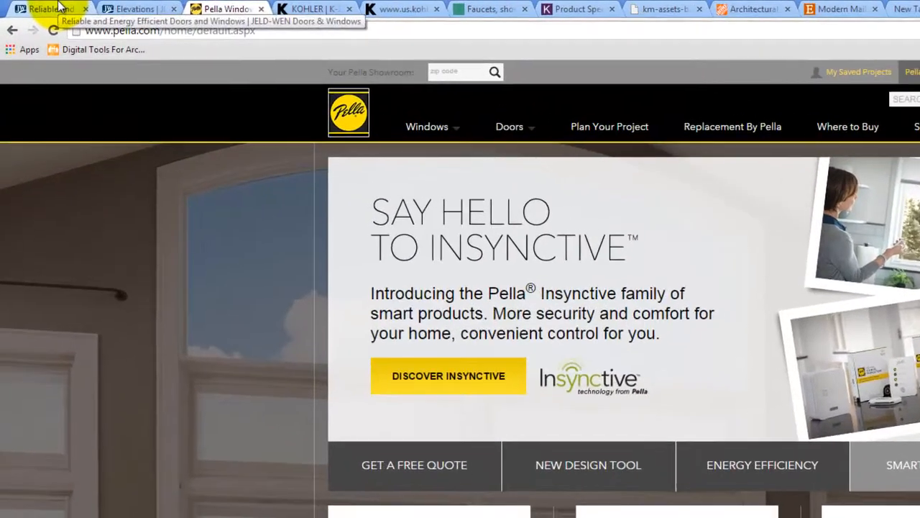
# - Go back to the JELD-WEN homepage and open the 3D Drawings configurator from the Professional menu
pyautogui.click(61, 8)
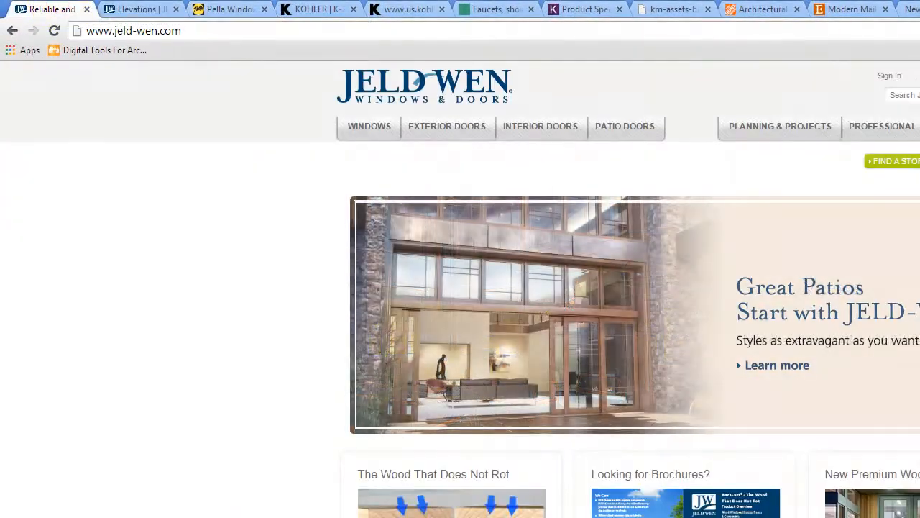
pyautogui.moveTo(888, 128)
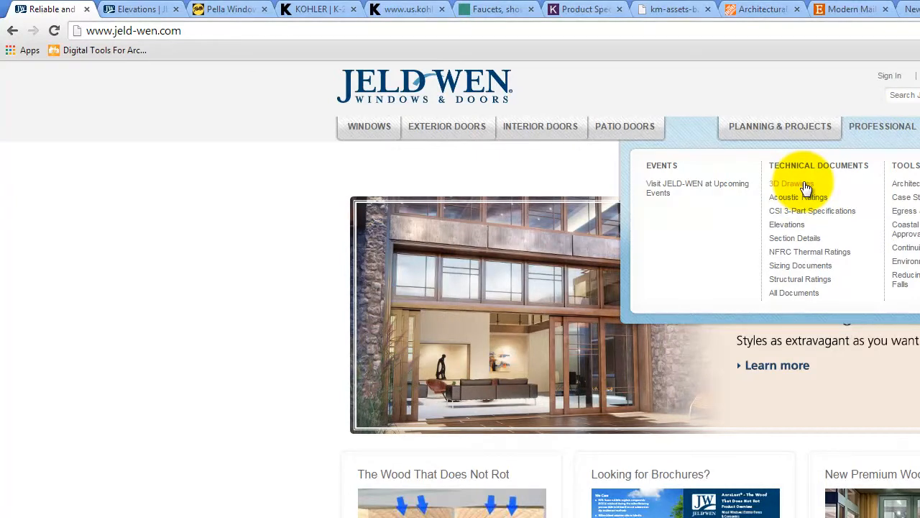
pyautogui.click(797, 184)
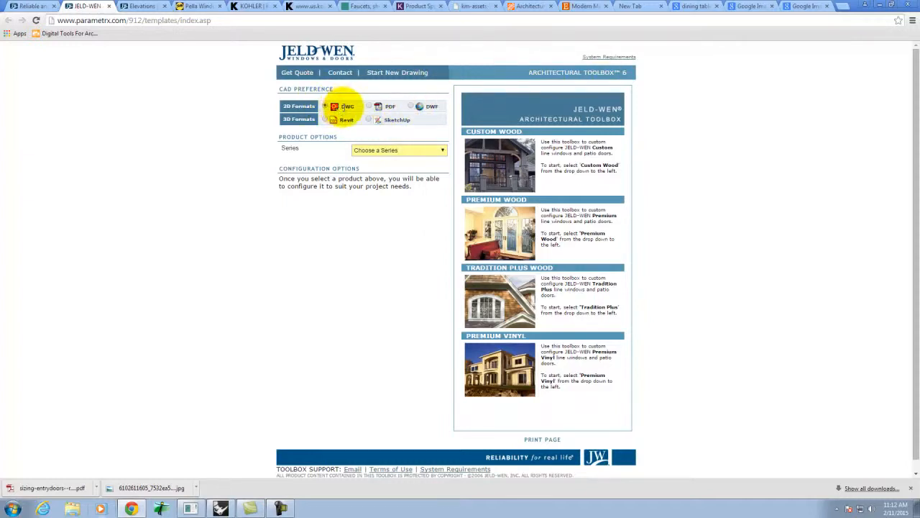
# - Configure the window as Premium Wood series, Standard Window group, Clad Double-Hung type, Double Hung Units style
pyautogui.click(397, 151)
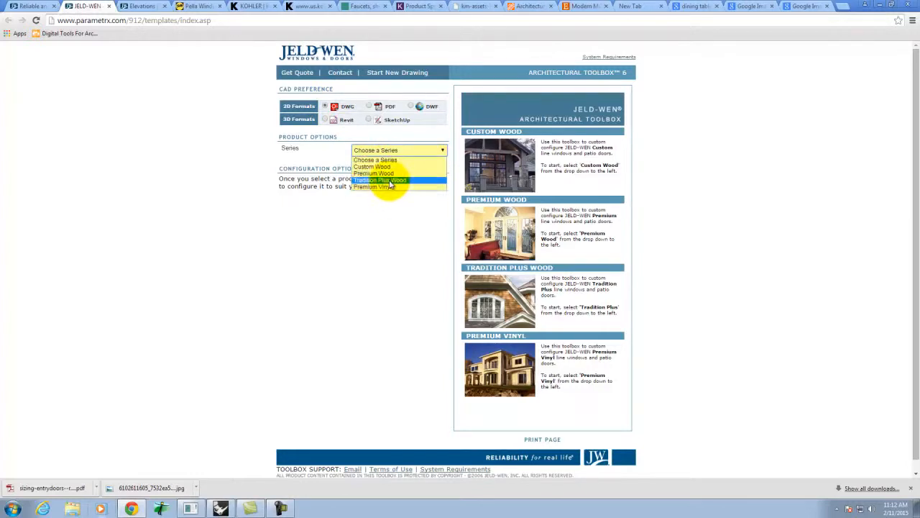
pyautogui.click(389, 174)
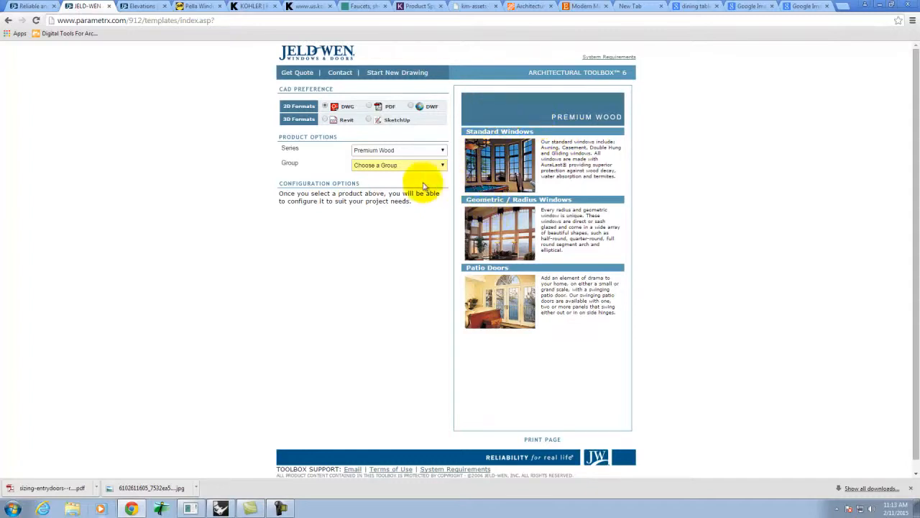
pyautogui.click(389, 165)
pyautogui.click(379, 181)
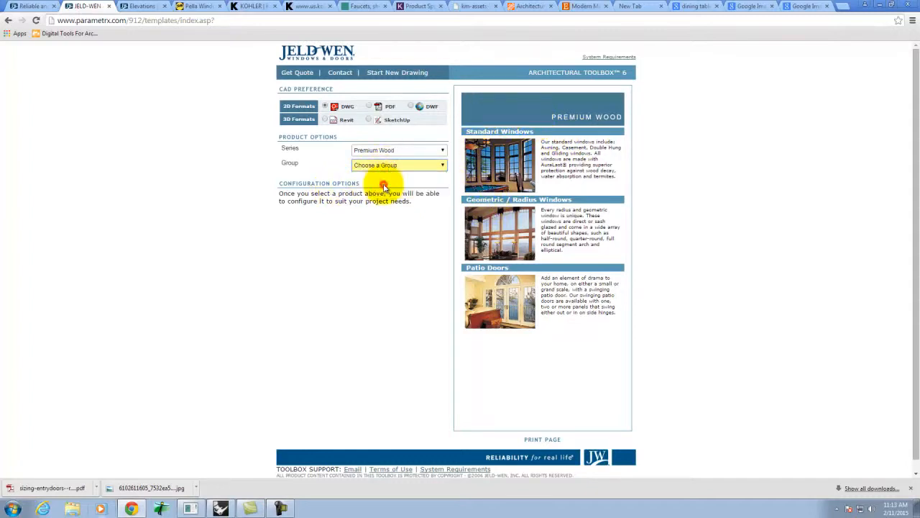
pyautogui.click(399, 180)
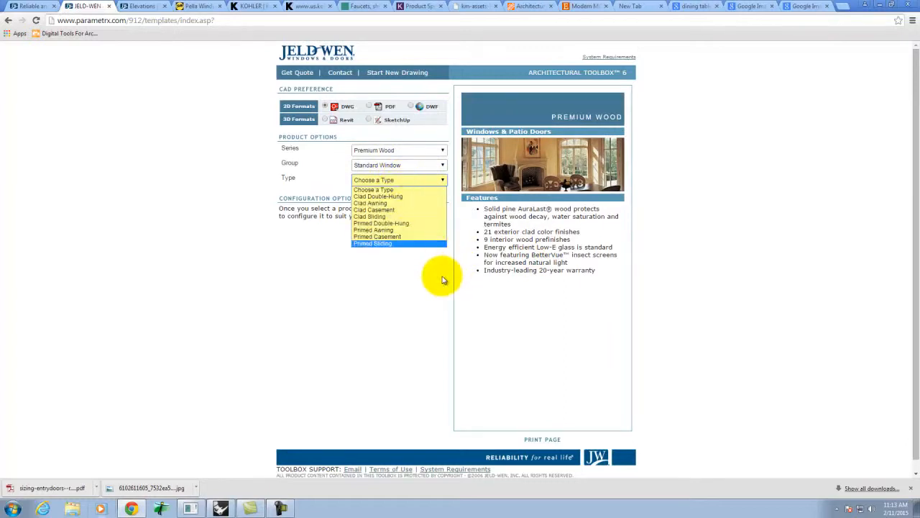
pyautogui.click(421, 199)
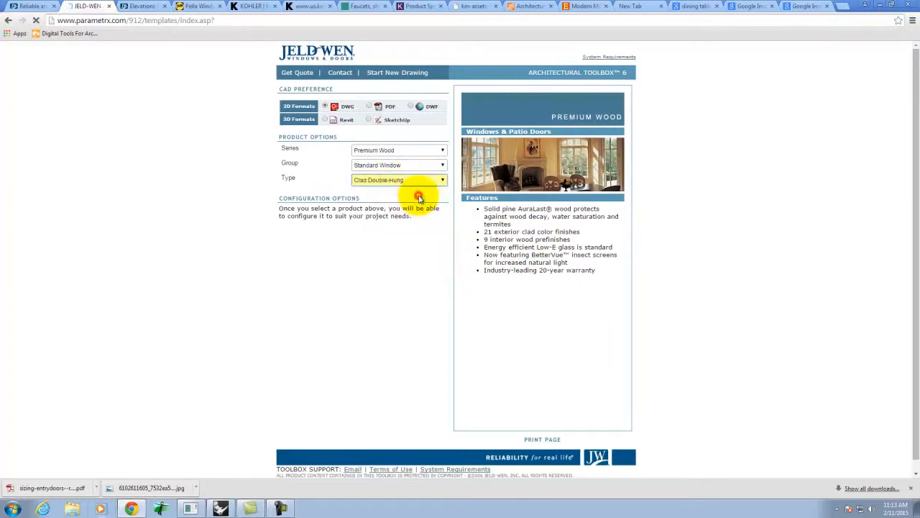
pyautogui.click(402, 196)
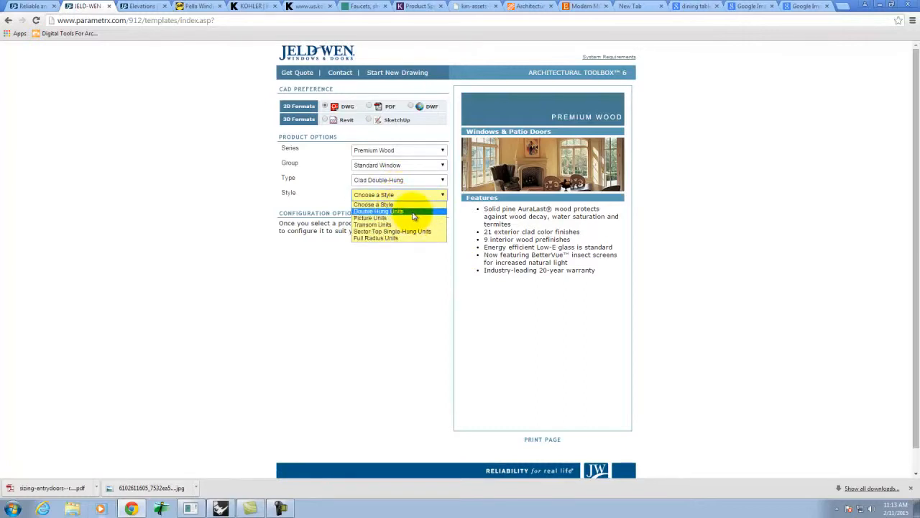
pyautogui.click(413, 214)
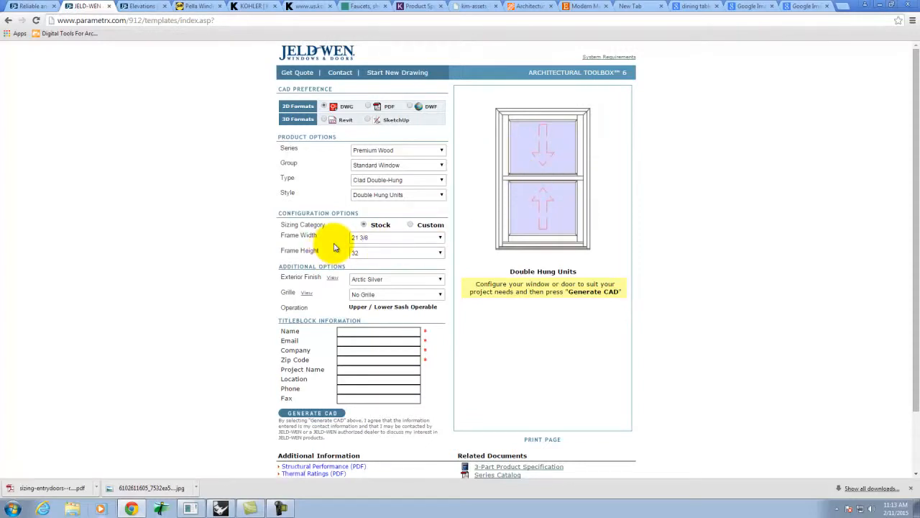
# - Set the frame width to 37 3/8 and the frame height to 60
pyautogui.click(411, 239)
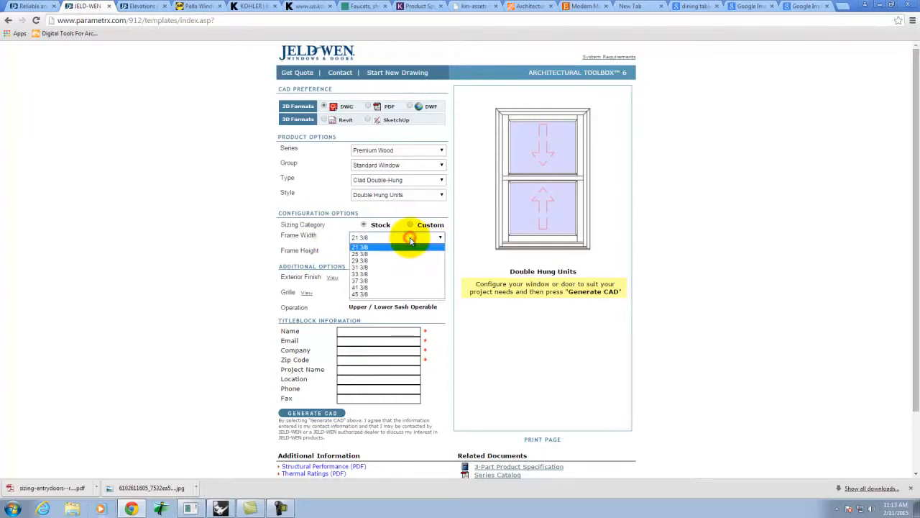
pyautogui.click(409, 280)
pyautogui.click(398, 255)
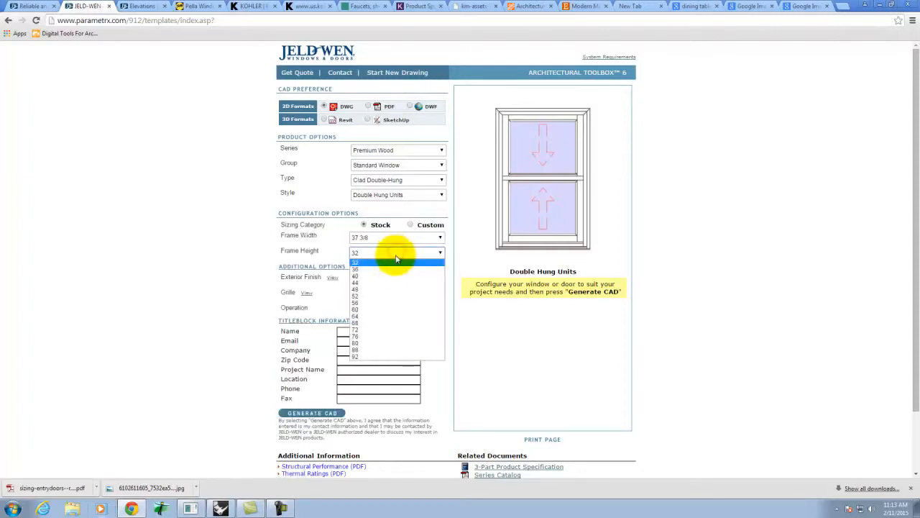
pyautogui.click(394, 314)
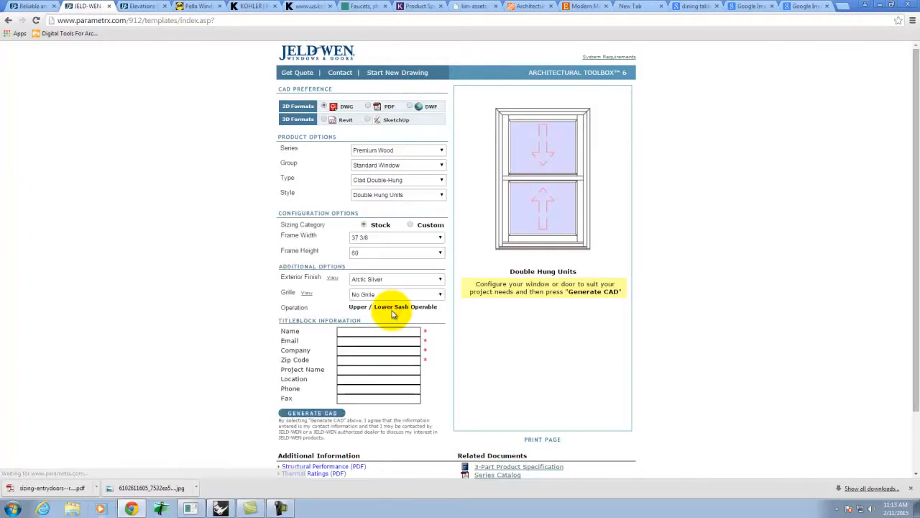
# - Fill in the requester's name, e-mail, company and zip code, then generate the CAD drawing
pyautogui.scroll(-1, 445, 281)
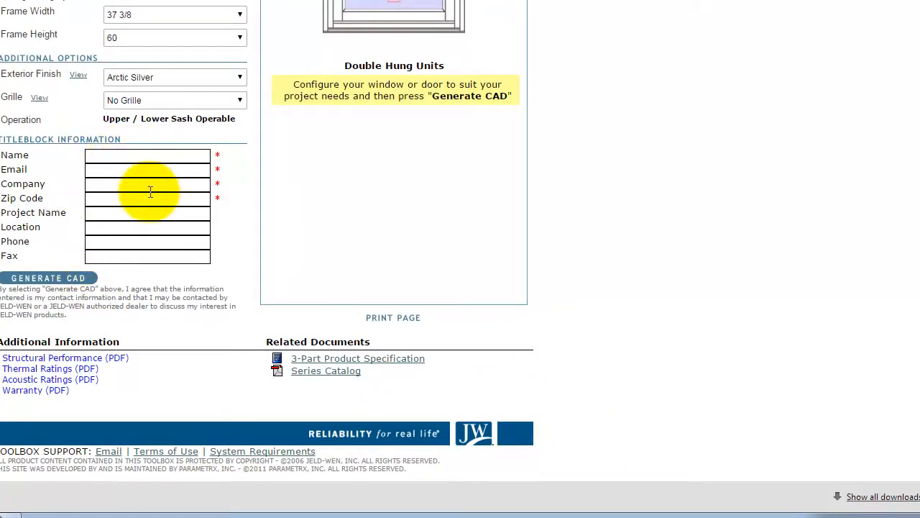
pyautogui.click(126, 157)
pyautogui.write('Grant')
pyautogui.press('Tab')
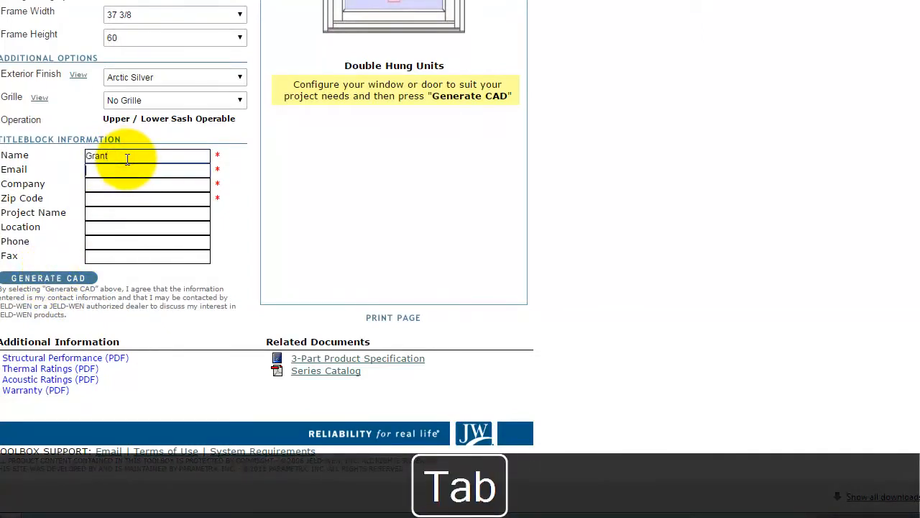
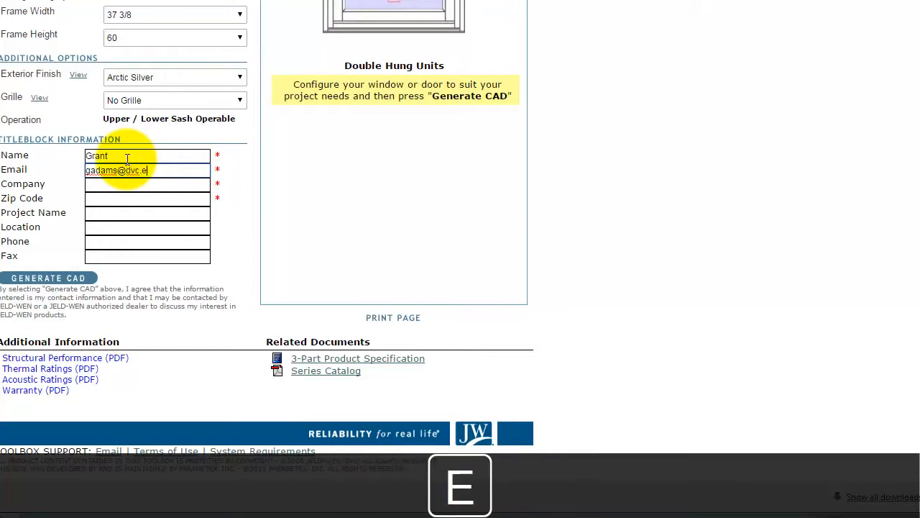
pyautogui.press('Tab')
pyautogui.write('DVC')
pyautogui.press('Tab')
pyautogui.write('94523')
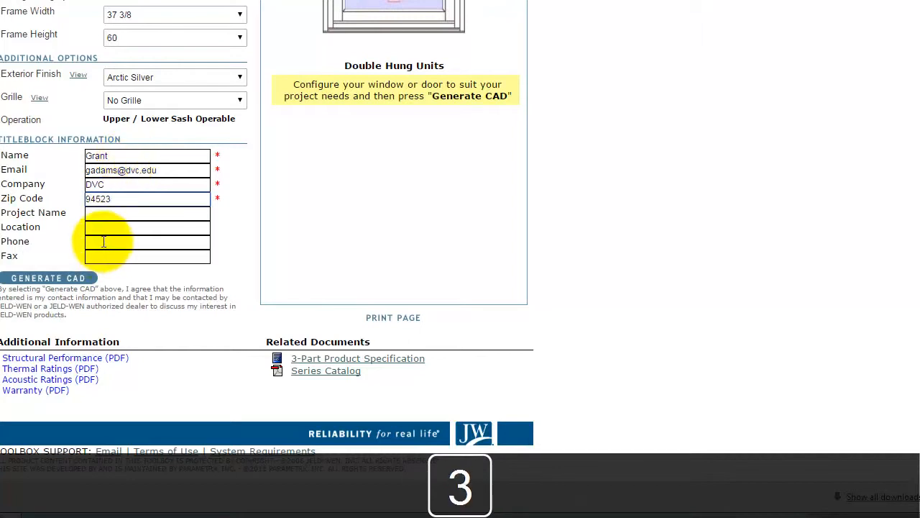
pyautogui.click(39, 279)
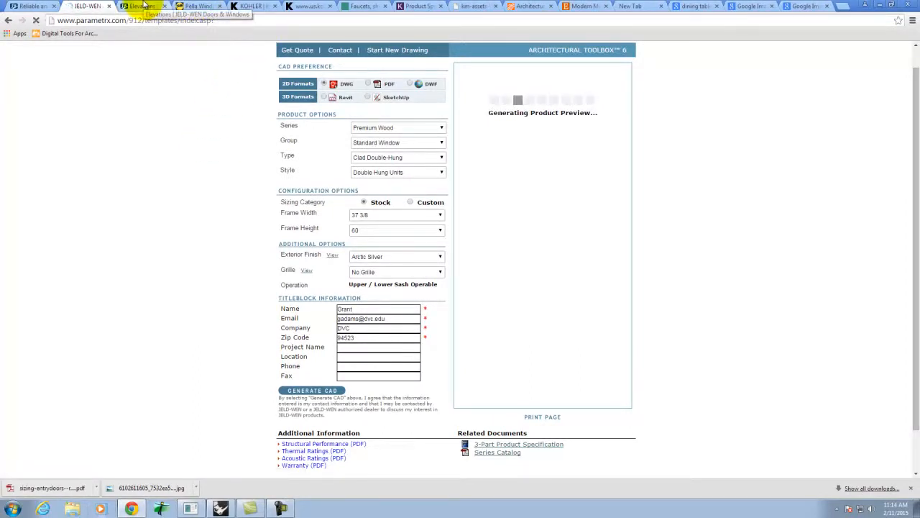
# - Leave the CAD preview generating and go to the Pella Windows homepage tab
pyautogui.click(144, 6)
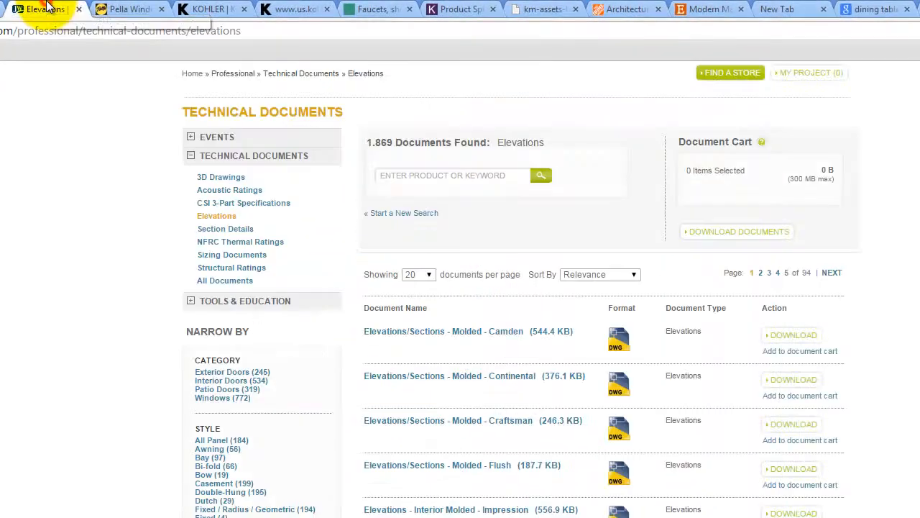
pyautogui.click(124, 9)
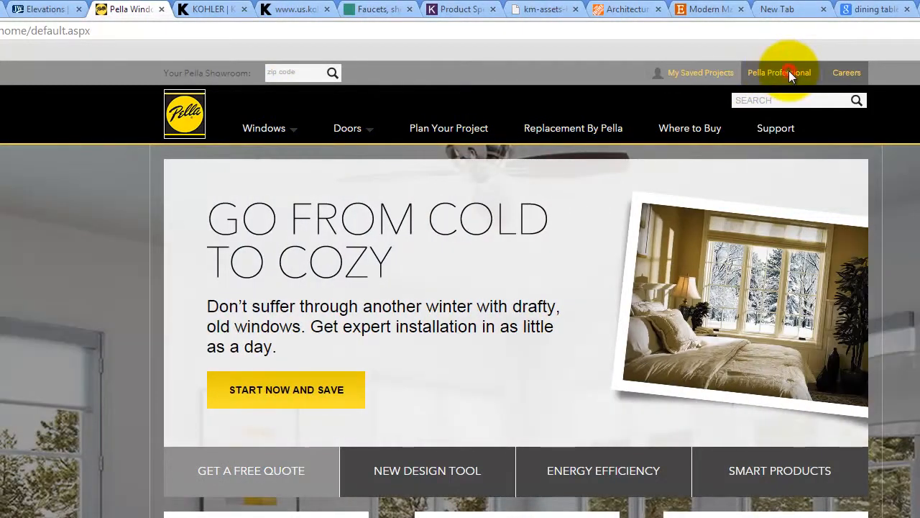
# - Download the Architect Series casement 2D elevation DWG 'Size Tables - Fixed - Rectangular' from Pella Professional
pyautogui.click(789, 72)
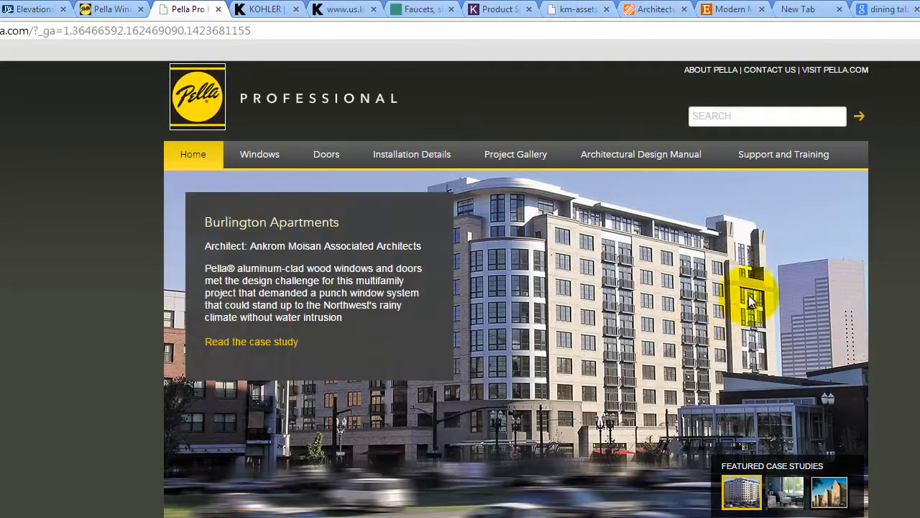
pyautogui.click(253, 157)
pyautogui.scroll(-3, 673, 316)
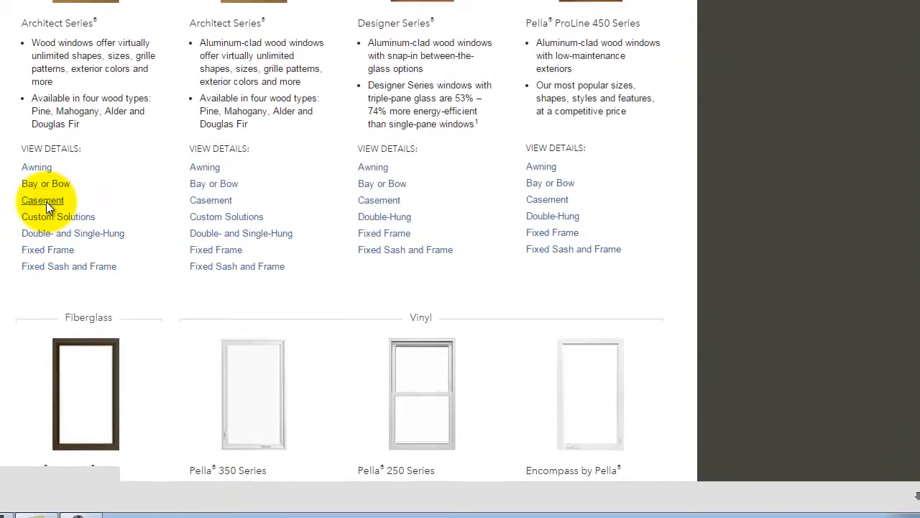
pyautogui.click(195, 203)
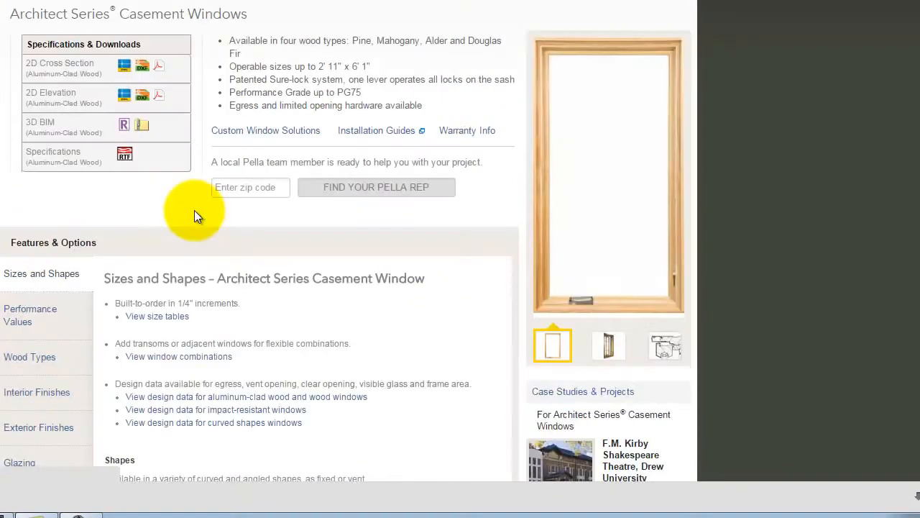
pyautogui.click(124, 101)
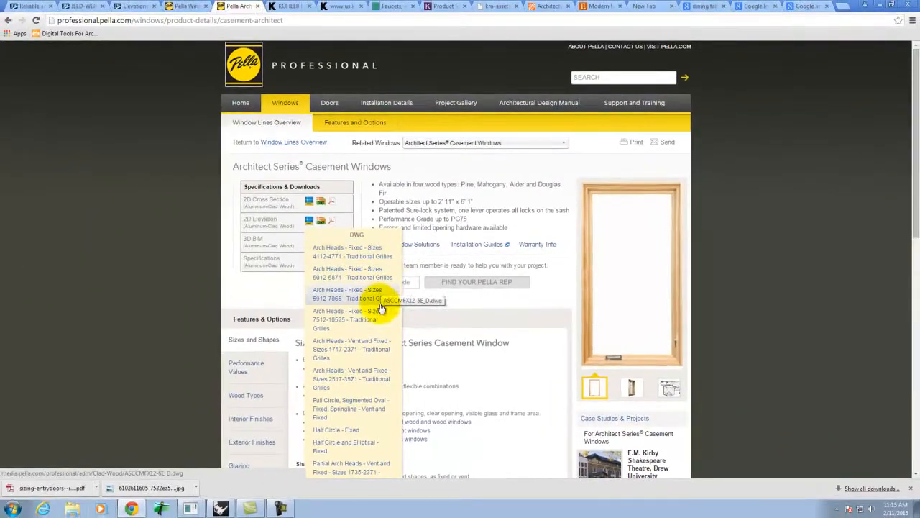
pyautogui.scroll(-1, 230, 237)
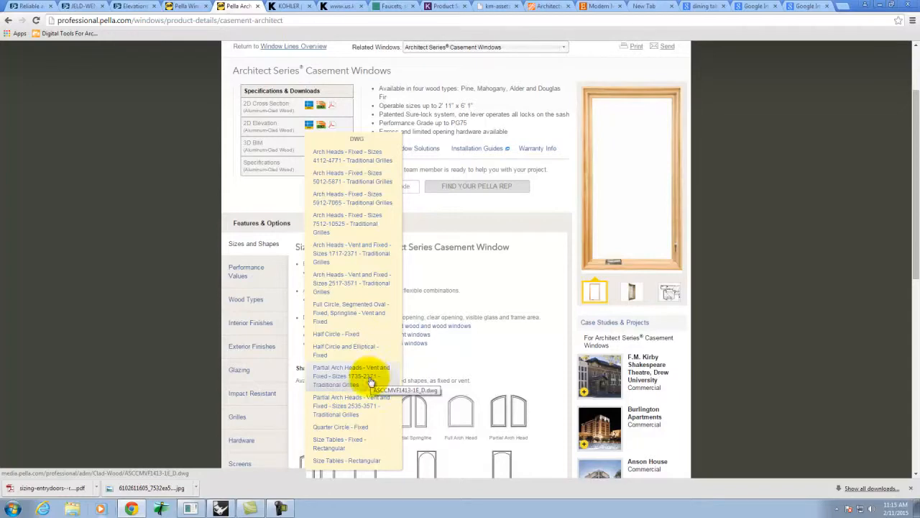
pyautogui.click(338, 442)
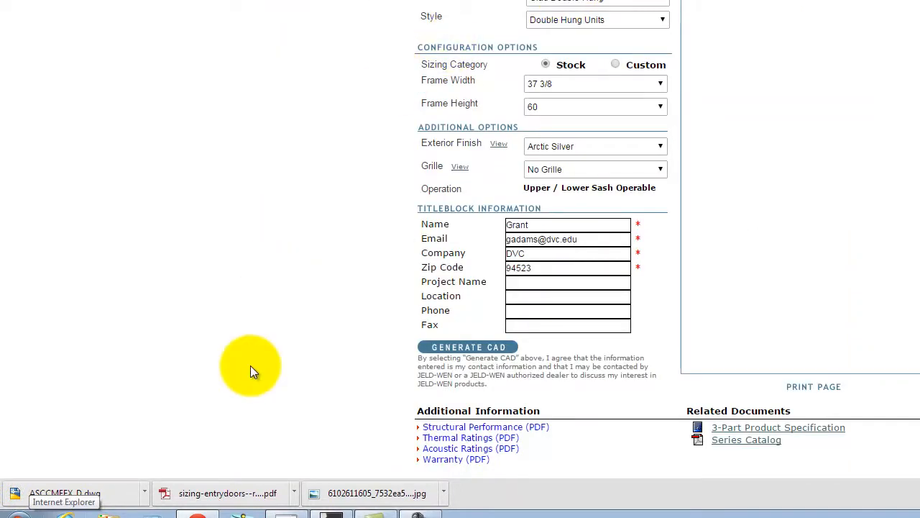
# - Copy the downloaded ASCCMEFX_D.dwg from its folder and paste it onto the Desktop
pyautogui.click(146, 493)
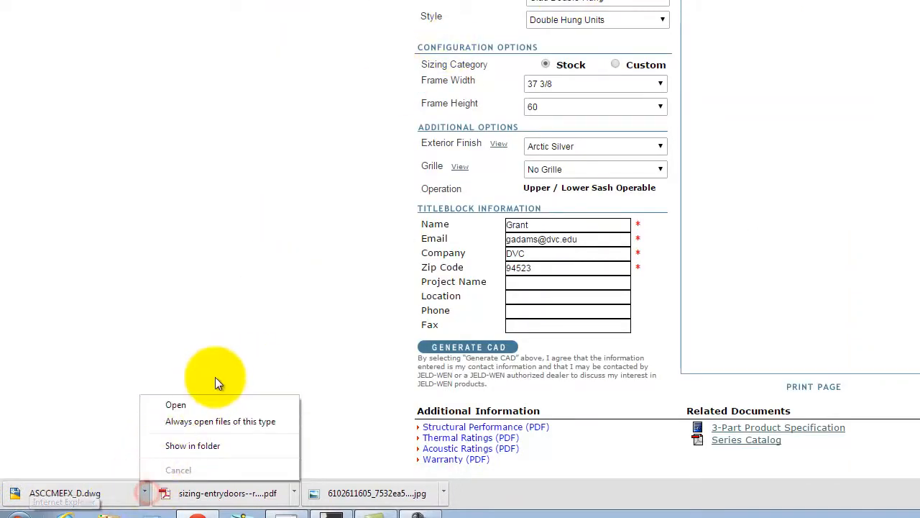
pyautogui.click(192, 446)
pyautogui.rightClick(179, 335)
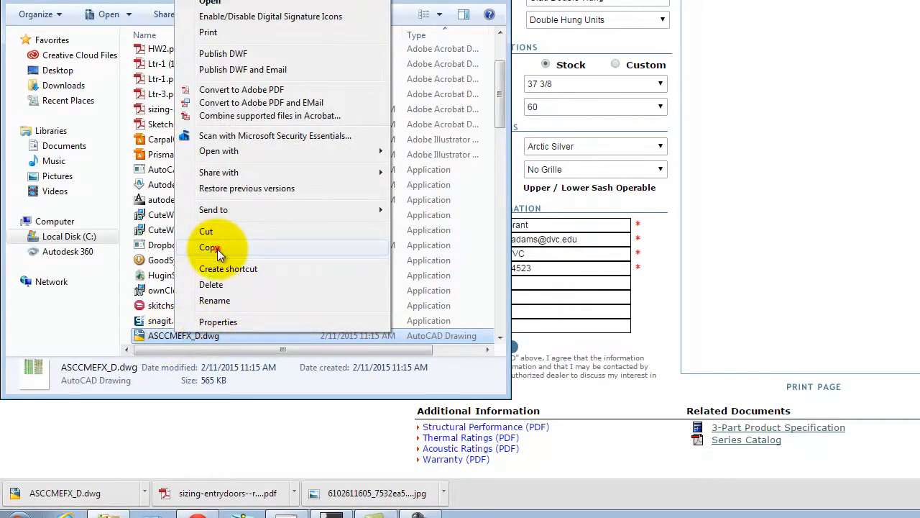
pyautogui.click(217, 249)
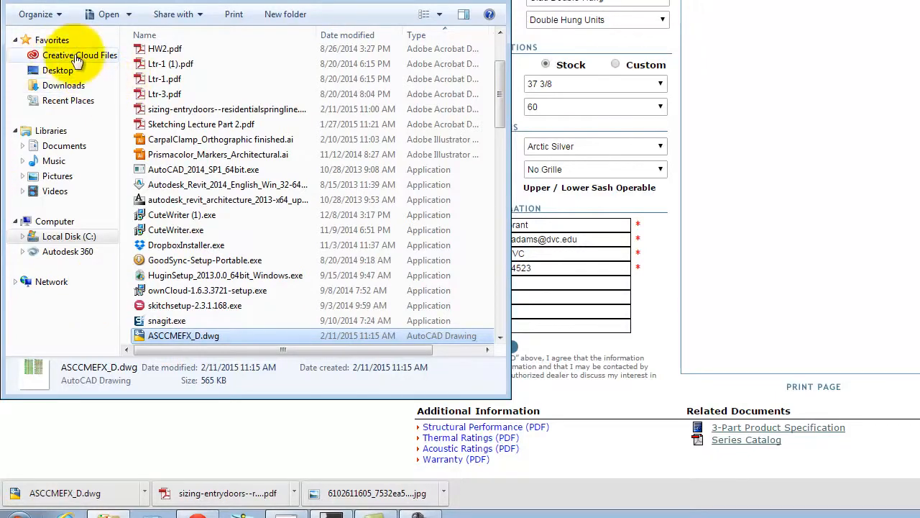
pyautogui.click(57, 69)
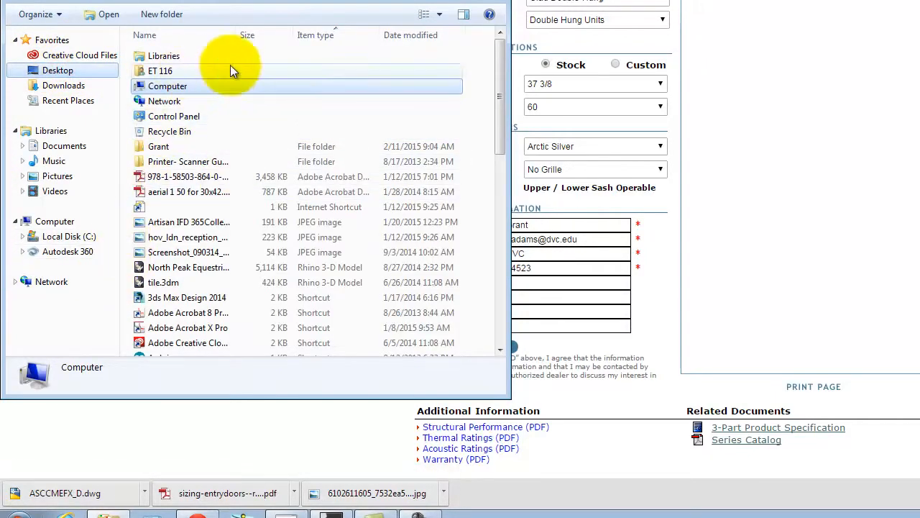
pyautogui.hotkey('ctrl', 'v')
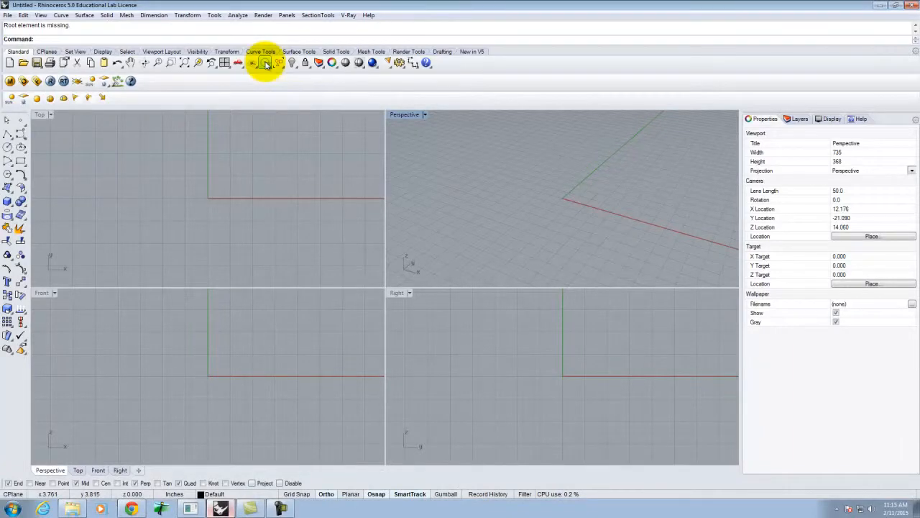
# - Import ASCCMEFX_D.dwg from the Desktop, accepting the default DWG/DXF import options
pyautogui.moveTo(15, 27); pyautogui.dragTo(18, 54)
pyautogui.click(8, 13)
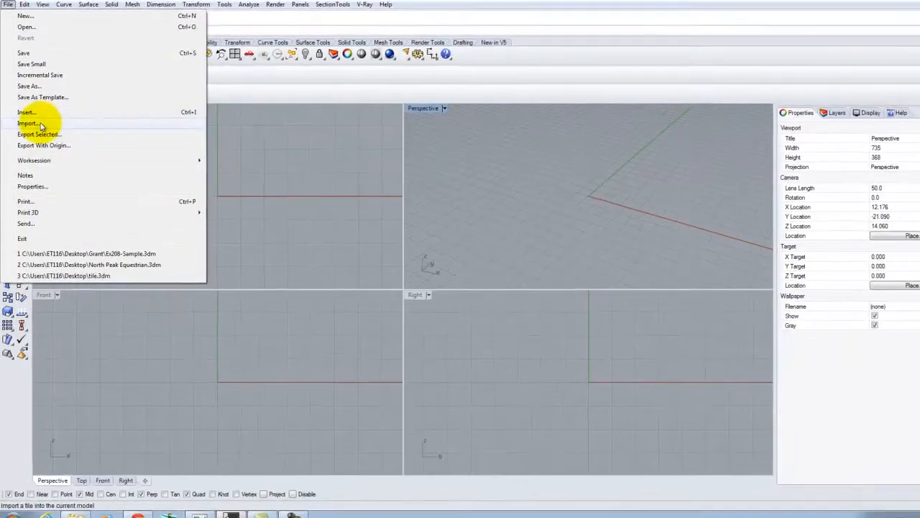
pyautogui.click(39, 124)
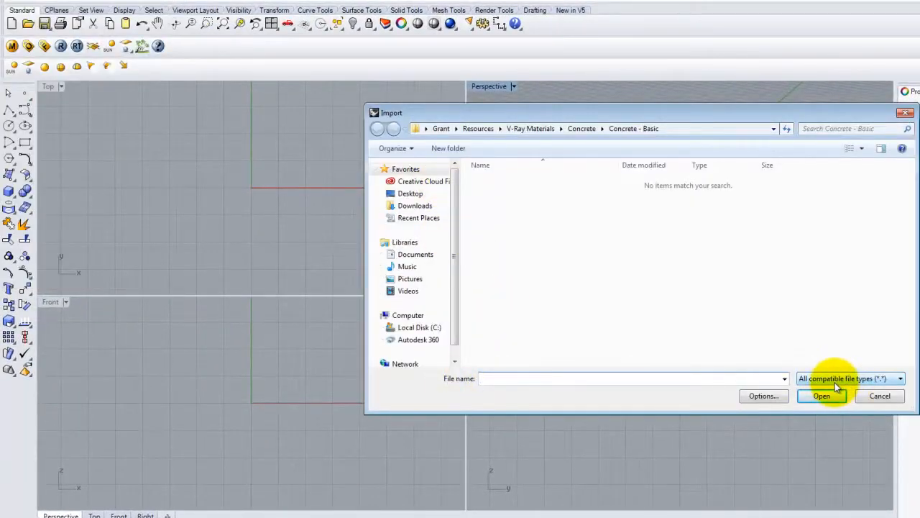
pyautogui.click(407, 194)
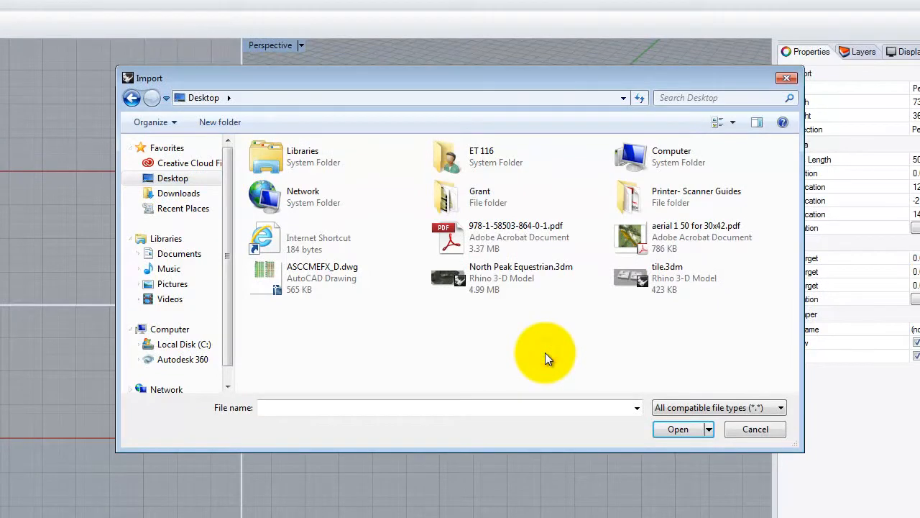
pyautogui.click(265, 282)
pyautogui.click(679, 434)
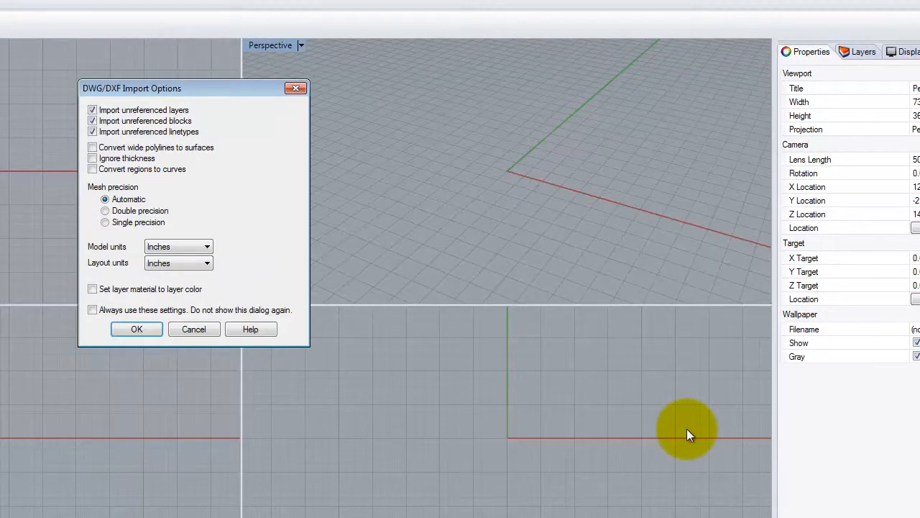
pyautogui.moveTo(153, 88); pyautogui.dragTo(149, 99)
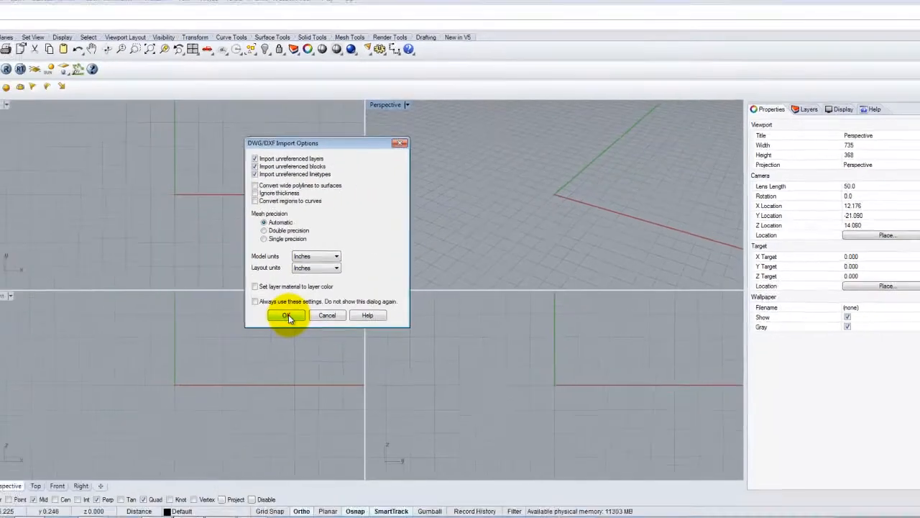
pyautogui.click(132, 340)
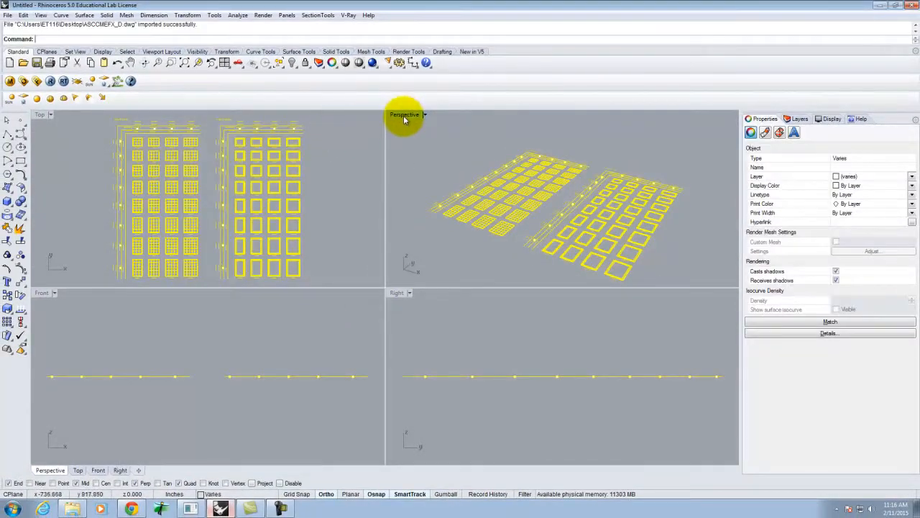
# - Maximize the Perspective viewport and orbit around the imported panels, dismissing the reopened import window
pyautogui.click(411, 161)
pyautogui.moveTo(492, 131); pyautogui.dragTo(512, 184, button='right')
pyautogui.scroll(-7, 392, 287)
pyautogui.scroll(10, 396, 326)
pyautogui.scroll(-8, 397, 265)
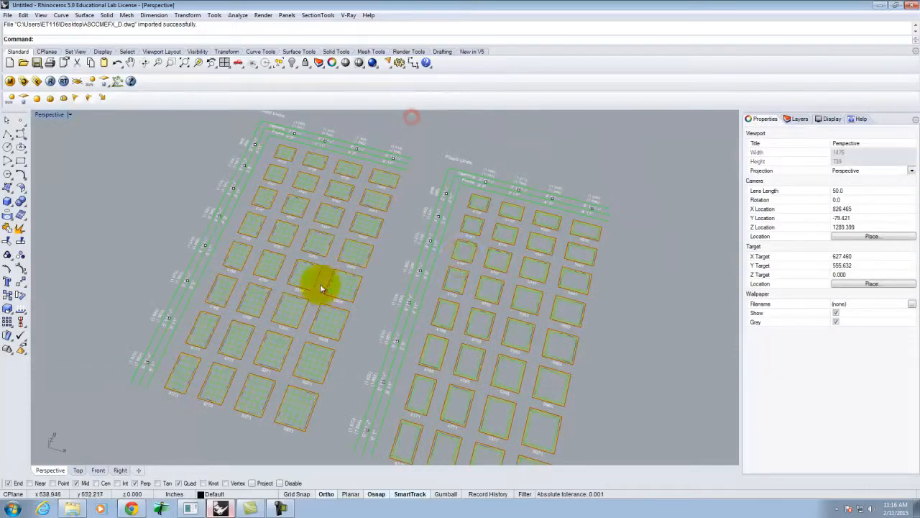
pyautogui.scroll(10, 174, 240)
pyautogui.moveTo(87, 174); pyautogui.dragTo(41, 190, button='right')
pyautogui.rightClick(41, 190)
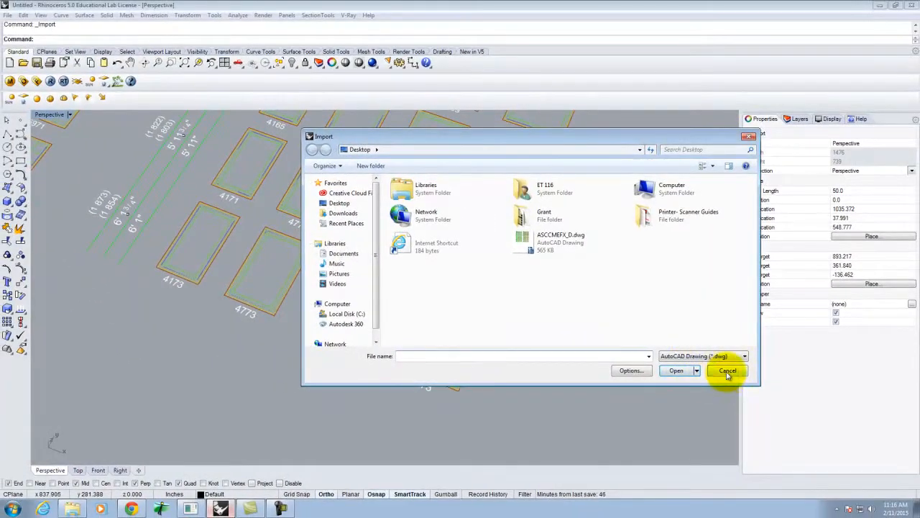
pyautogui.click(728, 371)
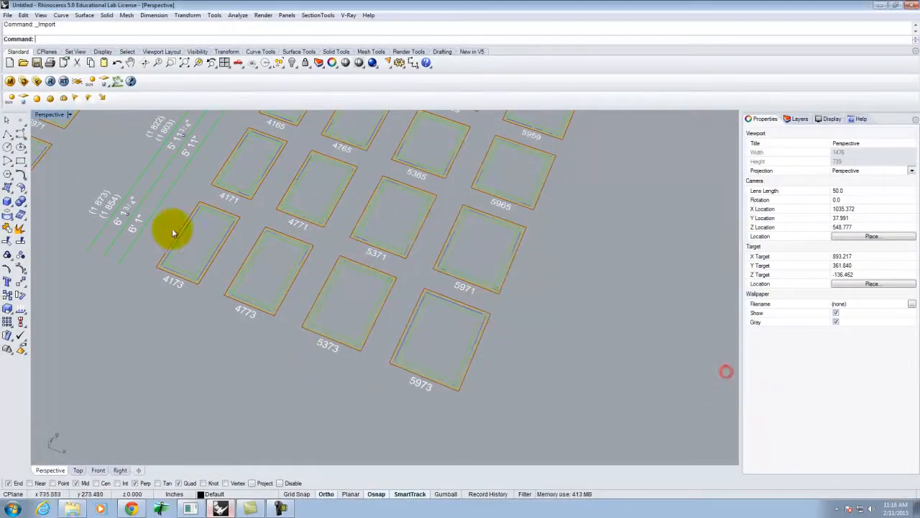
# - Zoom in to inspect the dimensions, then window-select both imported panel grids
pyautogui.scroll(4, 154, 212)
pyautogui.scroll(-10, 355, 236)
pyautogui.scroll(5, 332, 196)
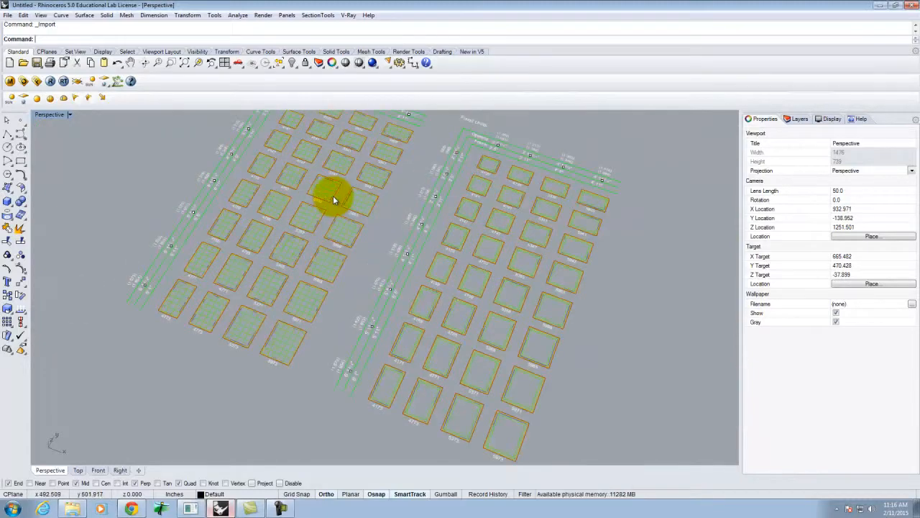
pyautogui.scroll(-3, 322, 323)
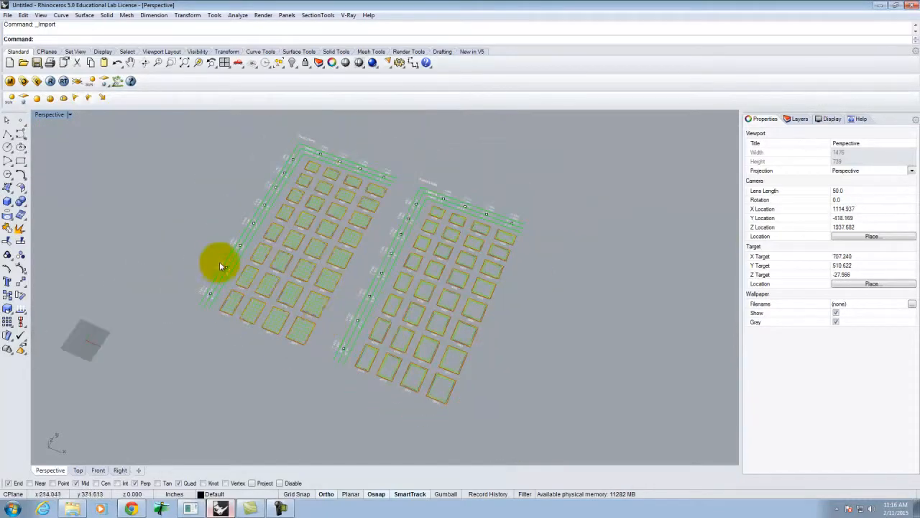
pyautogui.scroll(6, 405, 198)
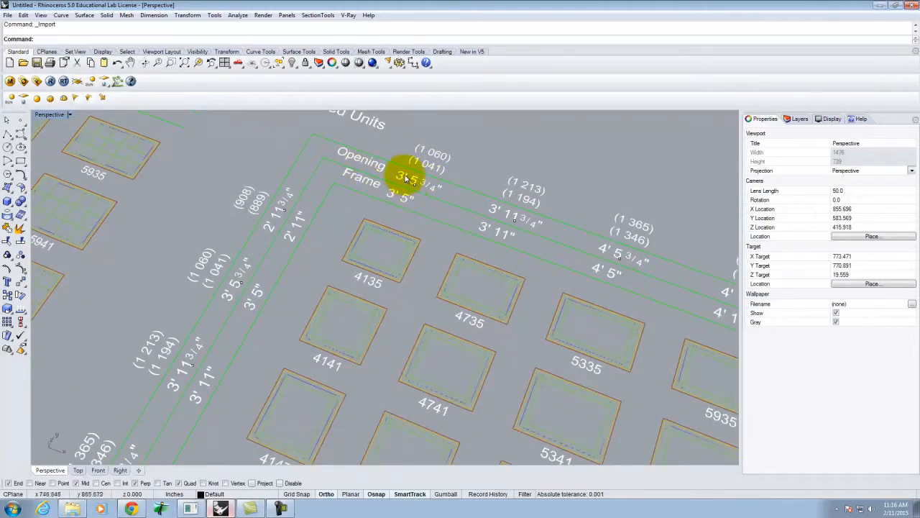
pyautogui.scroll(-10, 414, 188)
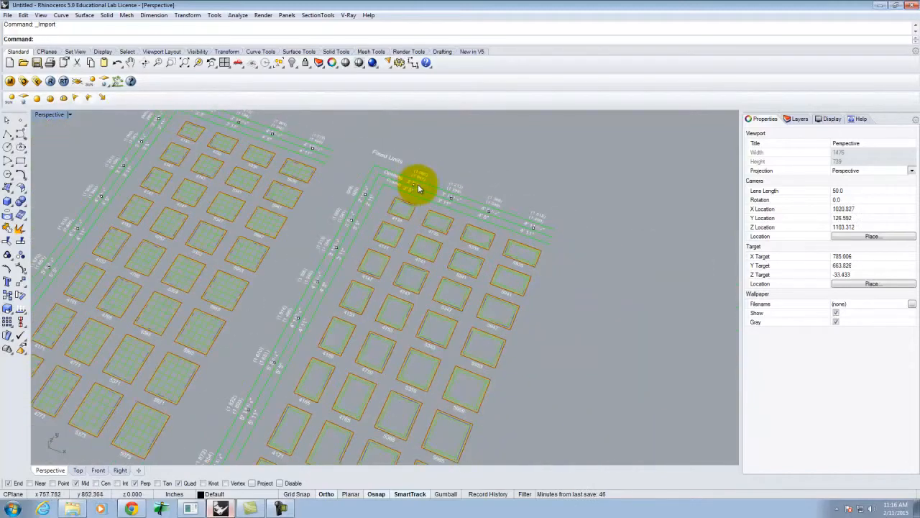
pyautogui.moveTo(261, 123); pyautogui.dragTo(478, 255)
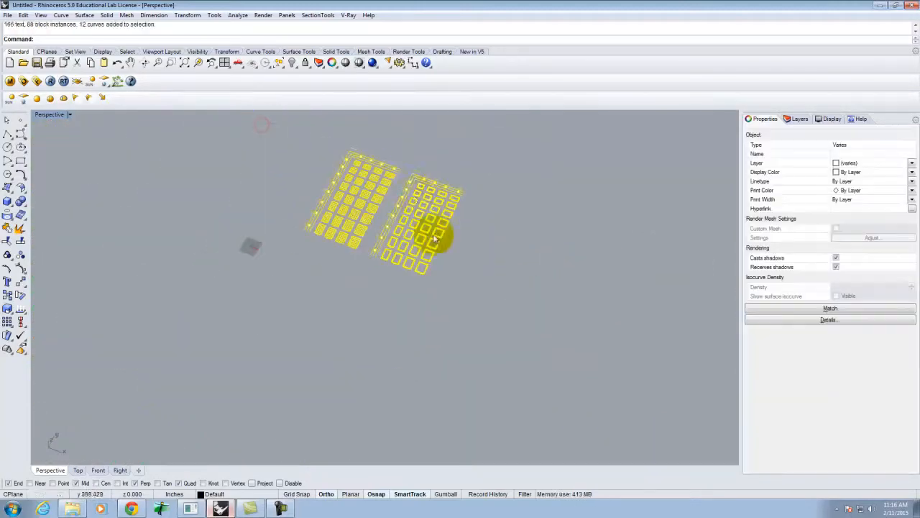
pyautogui.scroll(5, 430, 188)
pyautogui.scroll(4, 434, 200)
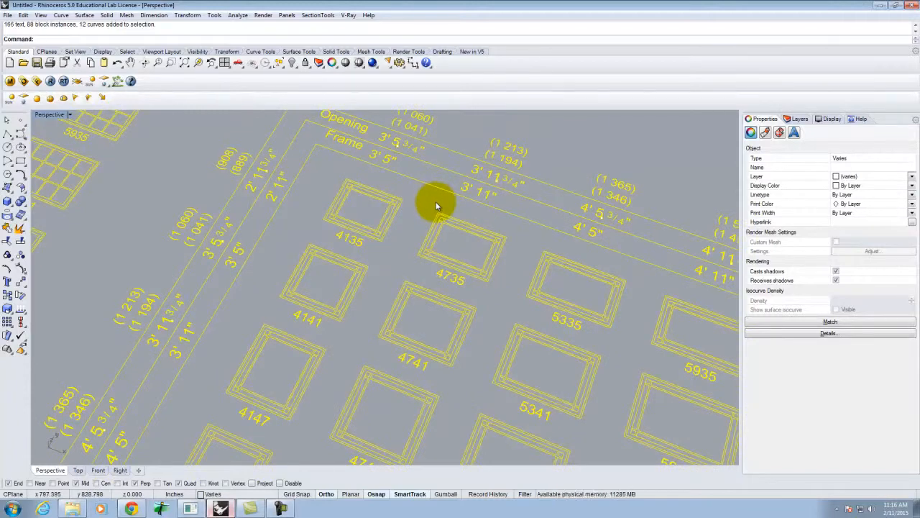
# - Scale the selected drawings about a frame corner so the frame width becomes 3'5", then deselect
pyautogui.write('Sca')
pyautogui.press('Return')
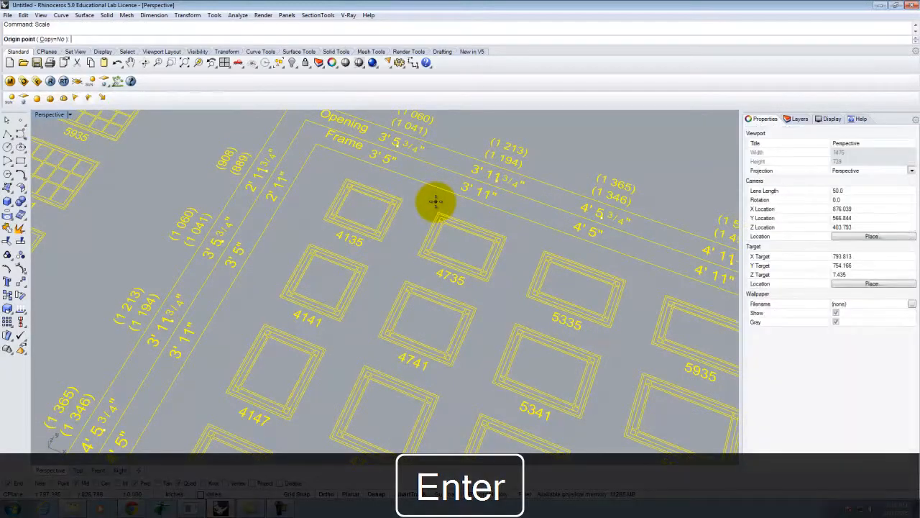
pyautogui.scroll(2, 392, 141)
pyautogui.scroll(4, 398, 142)
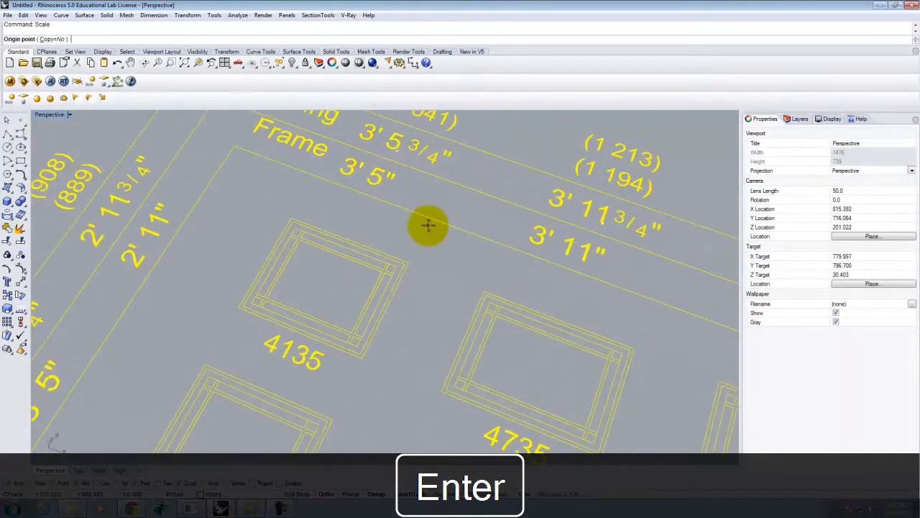
pyautogui.scroll(-3, 451, 252)
pyautogui.scroll(4, 340, 213)
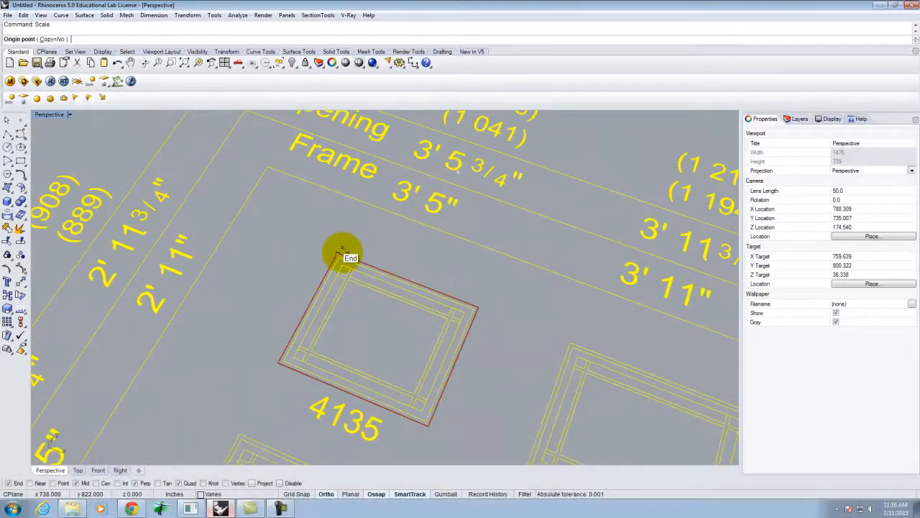
pyautogui.click(339, 252)
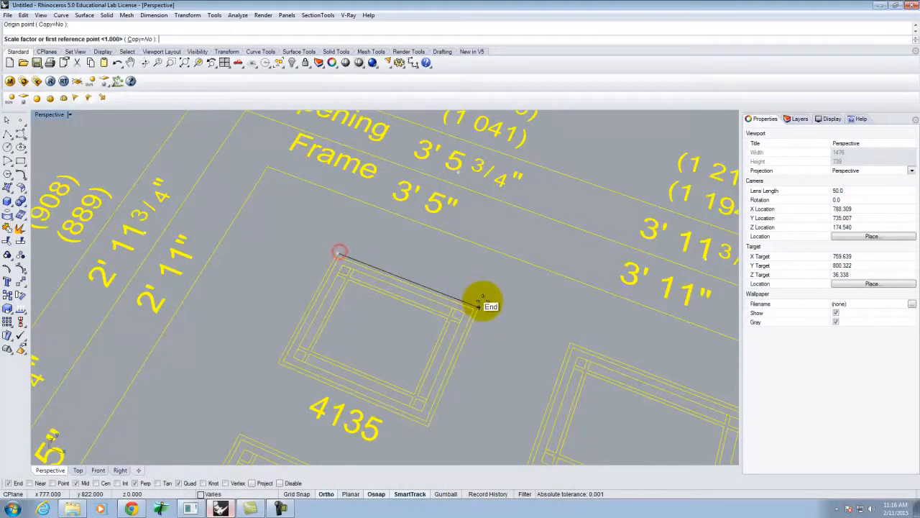
pyautogui.click(478, 307)
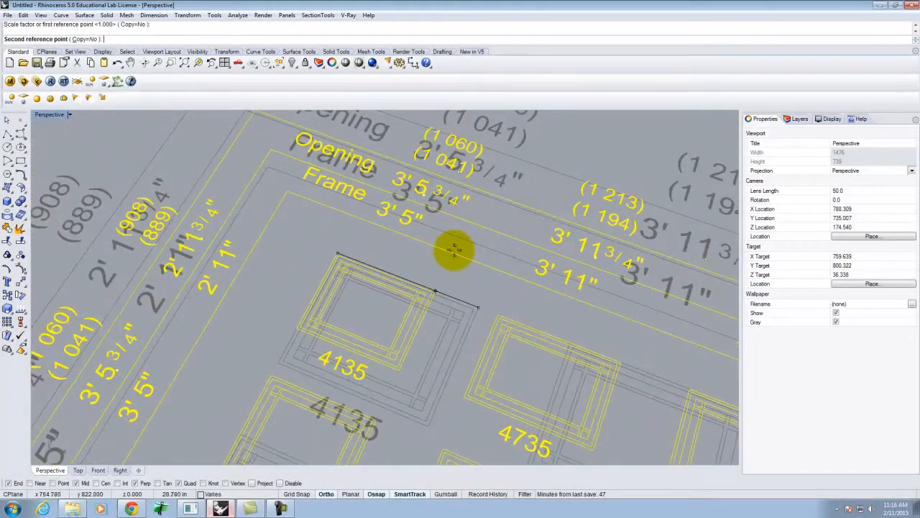
pyautogui.write('3\'5"')
pyautogui.press('Return')
pyautogui.scroll(-10, 396, 263)
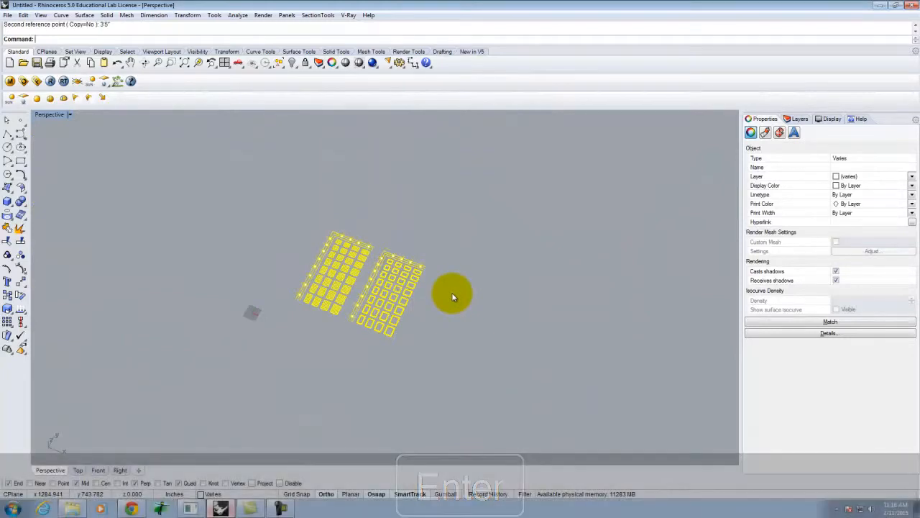
pyautogui.click(451, 292)
# - Orbit and zoom to review both scaled grids, then cancel the leftover command
pyautogui.scroll(10, 360, 296)
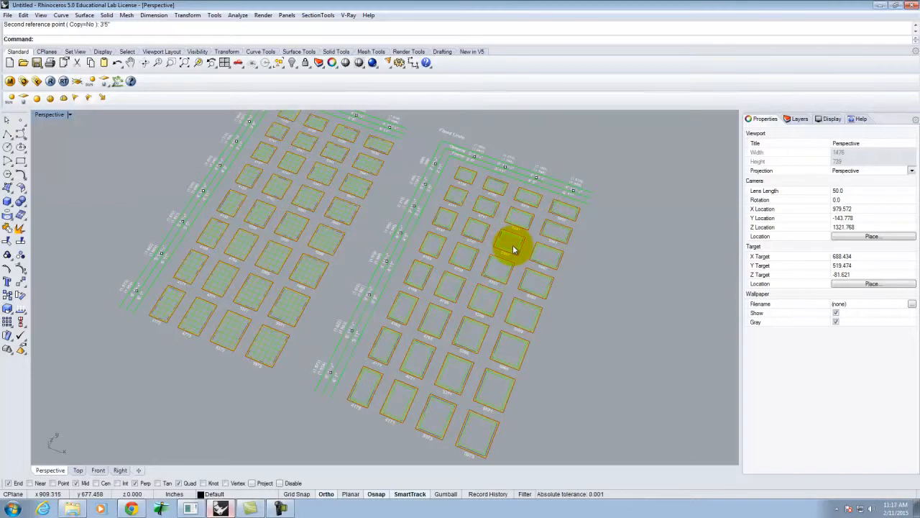
pyautogui.moveTo(476, 246); pyautogui.dragTo(497, 251, button='right')
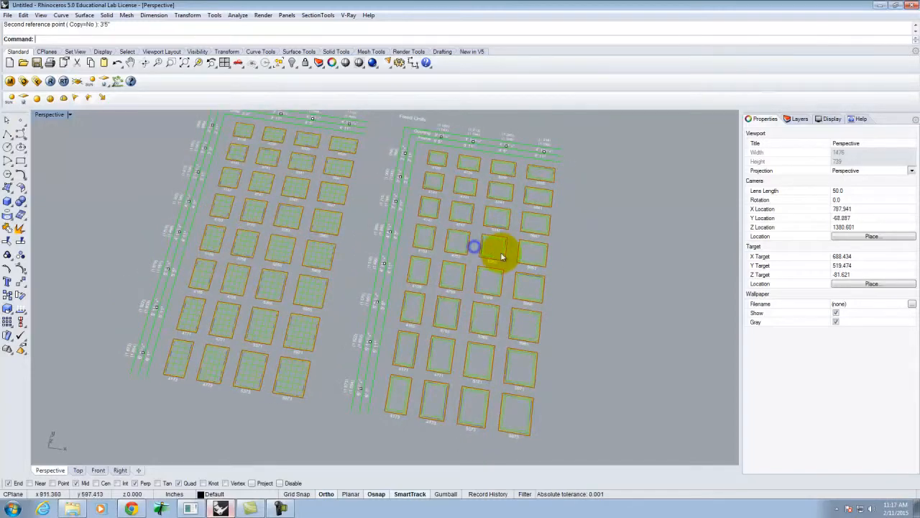
pyautogui.scroll(8, 453, 304)
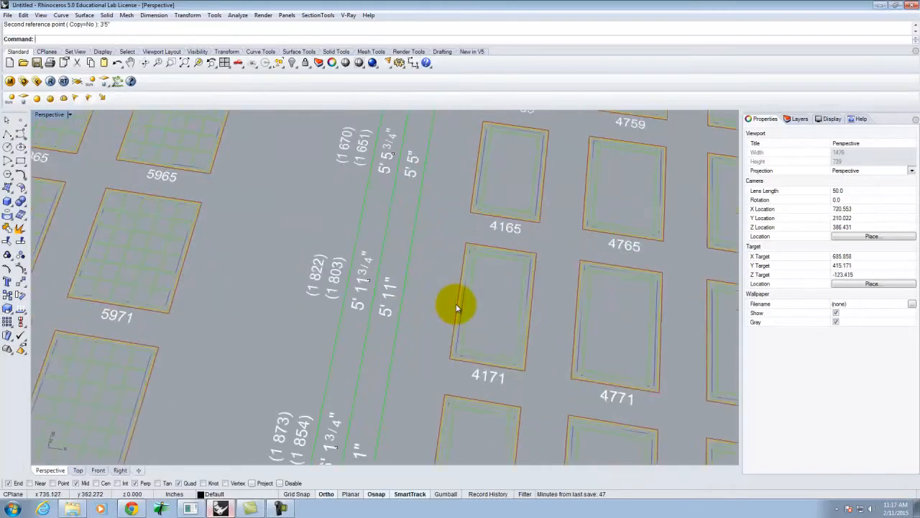
pyautogui.scroll(-6, 409, 308)
pyautogui.scroll(5, 407, 325)
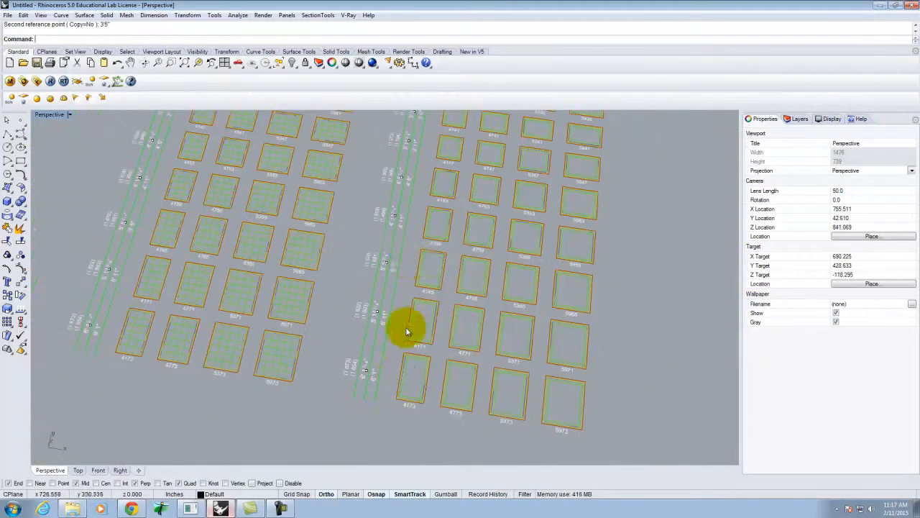
pyautogui.scroll(-5, 437, 211)
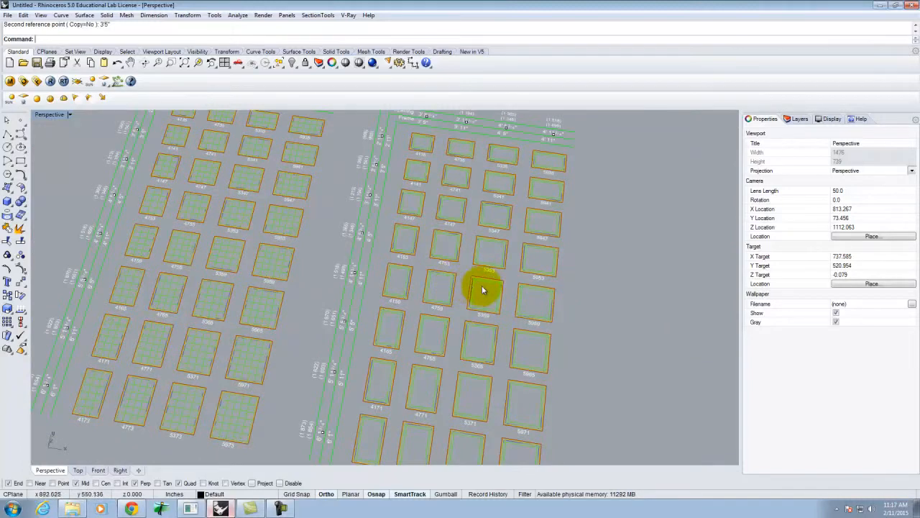
pyautogui.press('Escape')
# - Move one window block out of the grid to an open spot beside it
pyautogui.click(390, 277)
pyautogui.scroll(5, 394, 287)
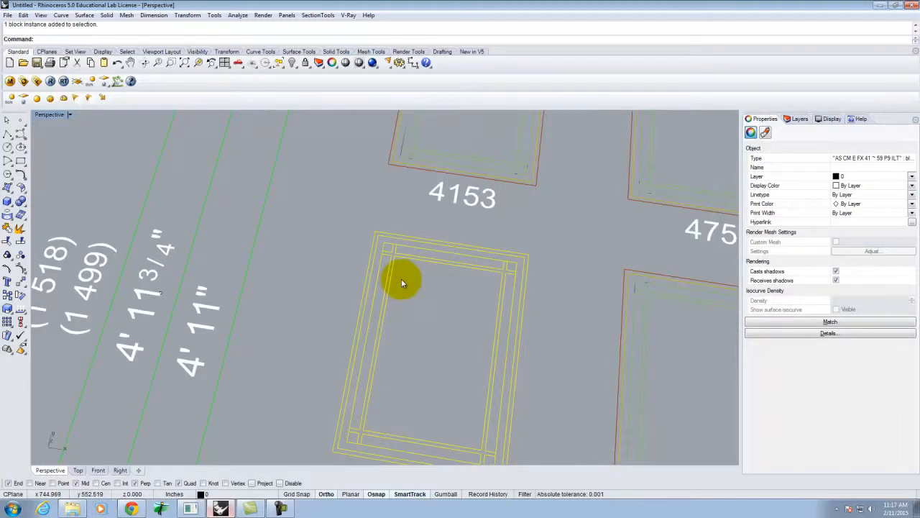
pyautogui.scroll(-5, 304, 263)
pyautogui.scroll(-7, 308, 266)
pyautogui.write('m')
pyautogui.press('Return')
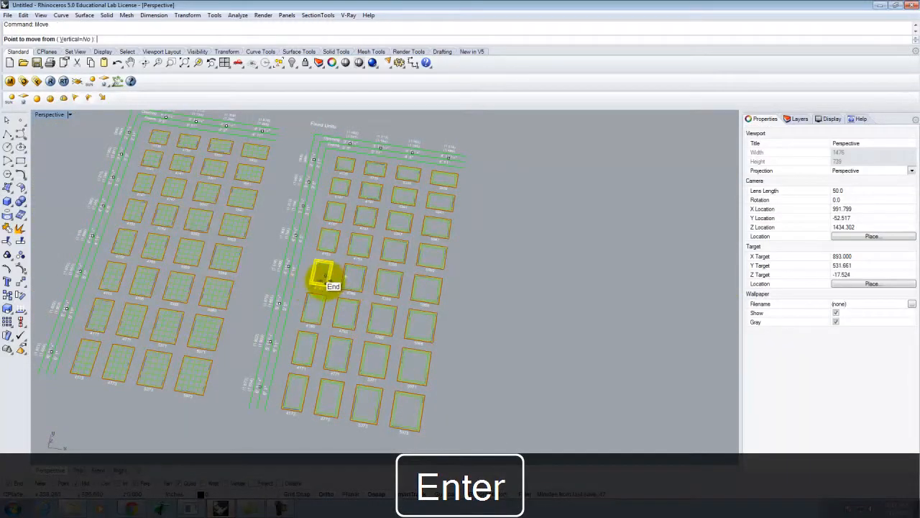
pyautogui.click(327, 282)
pyautogui.click(625, 330)
pyautogui.press('Escape')
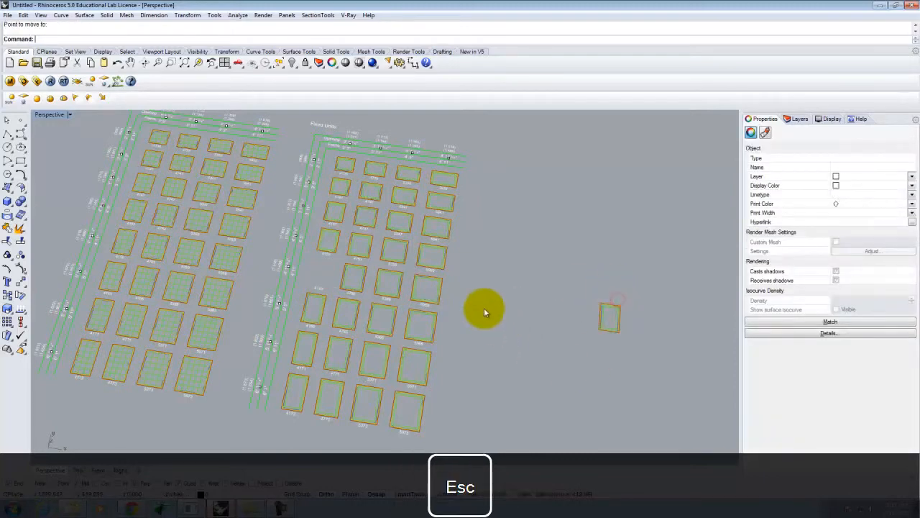
# - Delete both grids of imported window blocks
pyautogui.scroll(-6, 454, 297)
pyautogui.moveTo(402, 277); pyautogui.dragTo(477, 353)
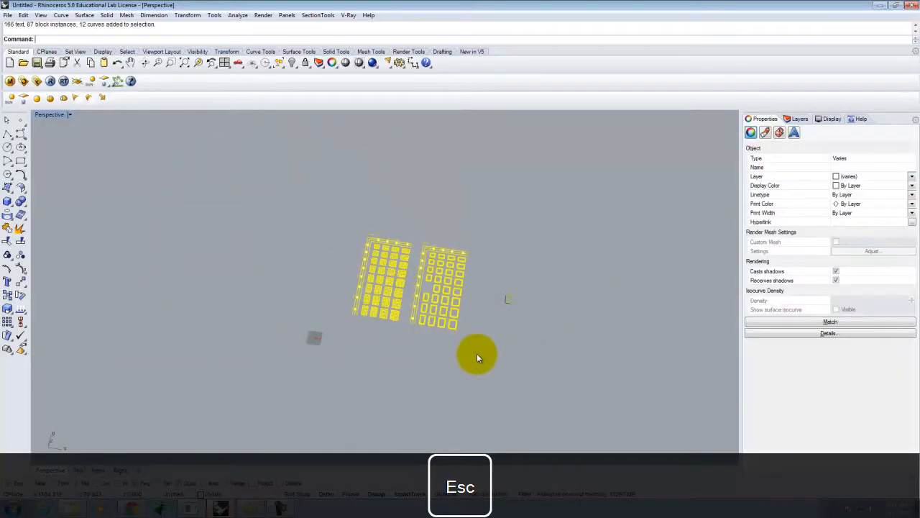
pyautogui.press('Delete')
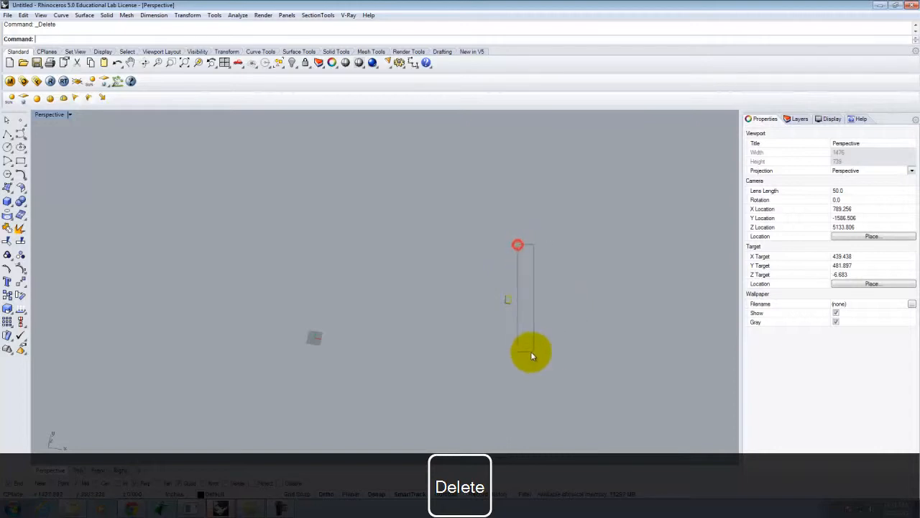
# - Move the remaining small window block from its corner to the origin 0,0
pyautogui.moveTo(518, 245); pyautogui.dragTo(549, 350)
pyautogui.scroll(8, 514, 295)
pyautogui.press('Return')
pyautogui.click(403, 294)
pyautogui.write('0,0')
pyautogui.press('Return')
pyautogui.press('Return')
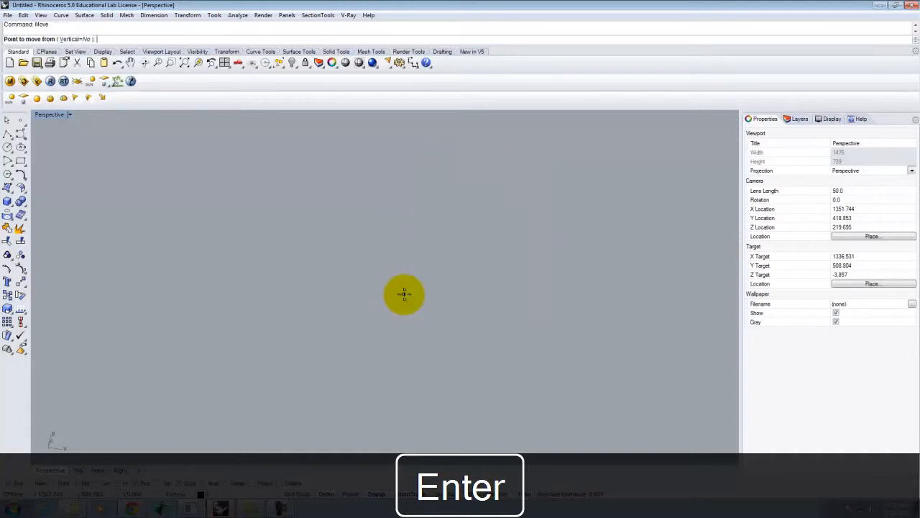
# - Zoom Selected (Z, S) to fit the view to the lone window block
pyautogui.scroll(-14, 567, 226)
pyautogui.write('z')
pyautogui.press('Return')
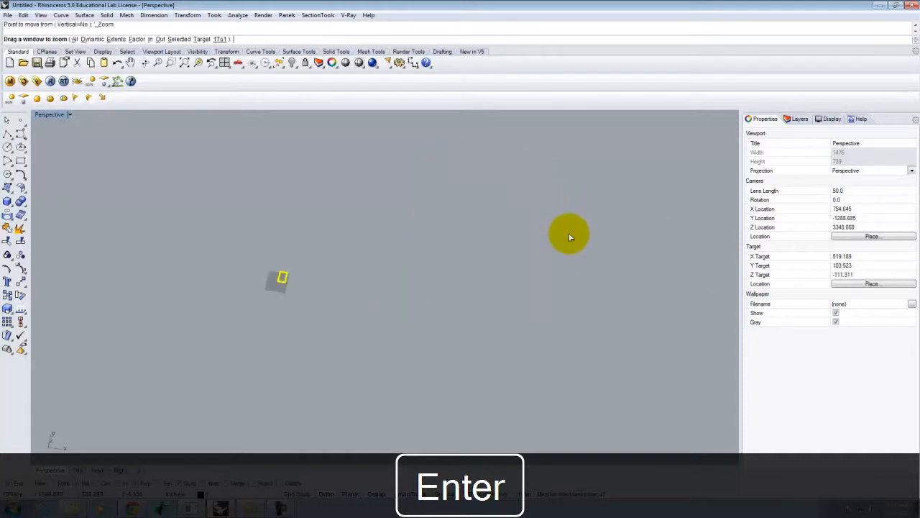
pyautogui.write('s')
pyautogui.press('Return')
pyautogui.scroll(-10, 581, 257)
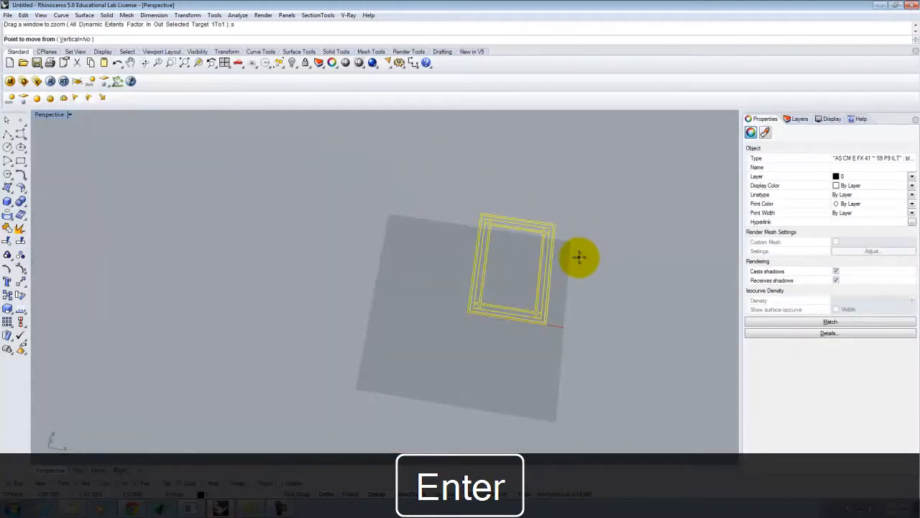
pyautogui.scroll(11, 571, 254)
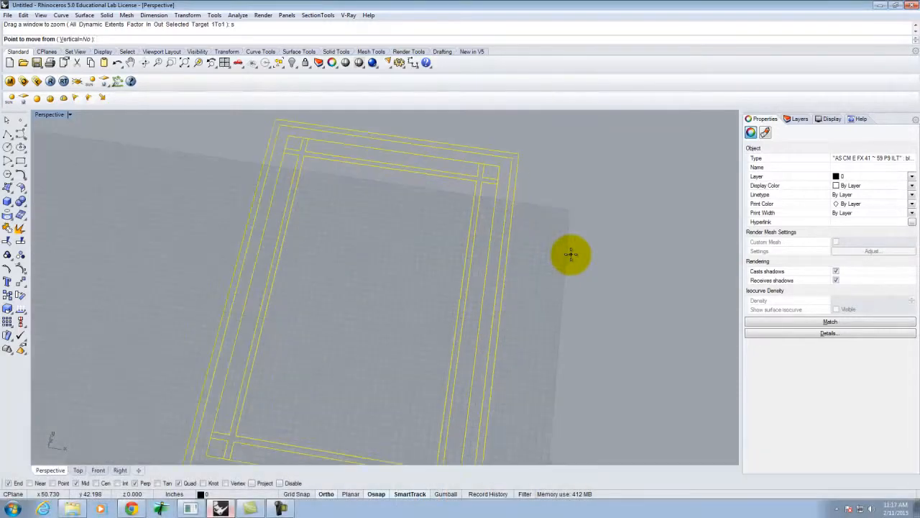
pyautogui.scroll(-2, 389, 195)
pyautogui.scroll(-5, 390, 193)
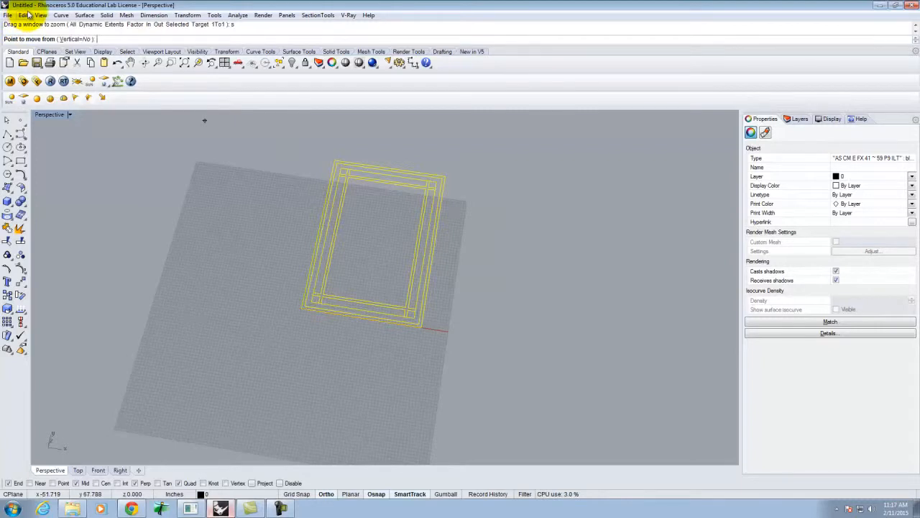
# - Show the Layers list, cancel the pending Move and clear the selection
pyautogui.click(796, 119)
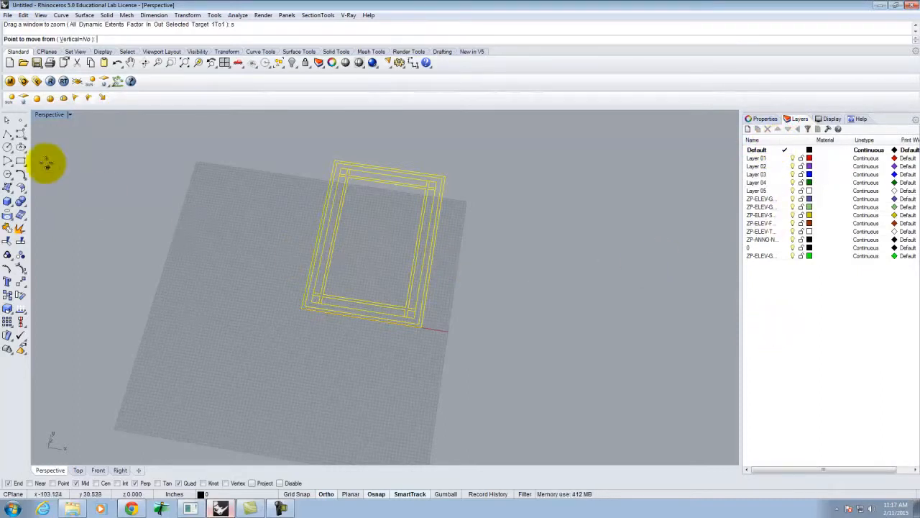
pyautogui.click(7, 117)
pyautogui.scroll(7, 445, 197)
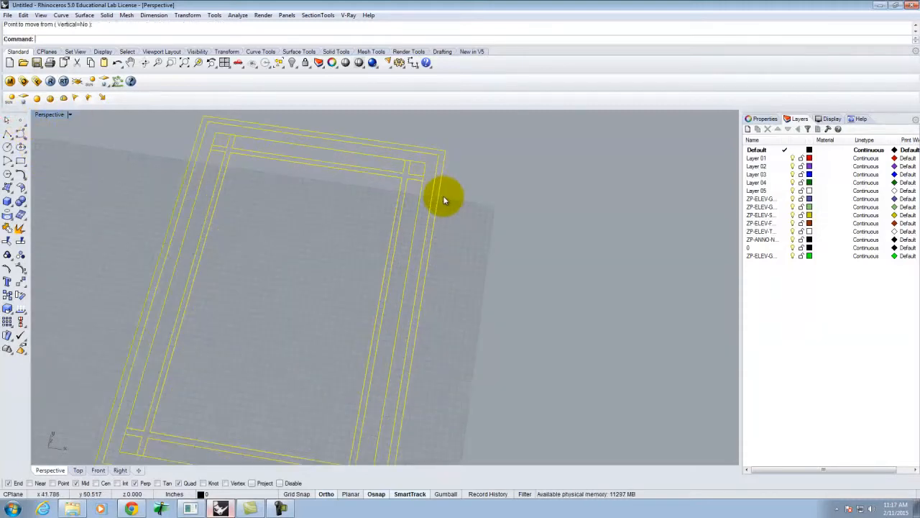
pyautogui.scroll(-4, 498, 198)
pyautogui.click(495, 198)
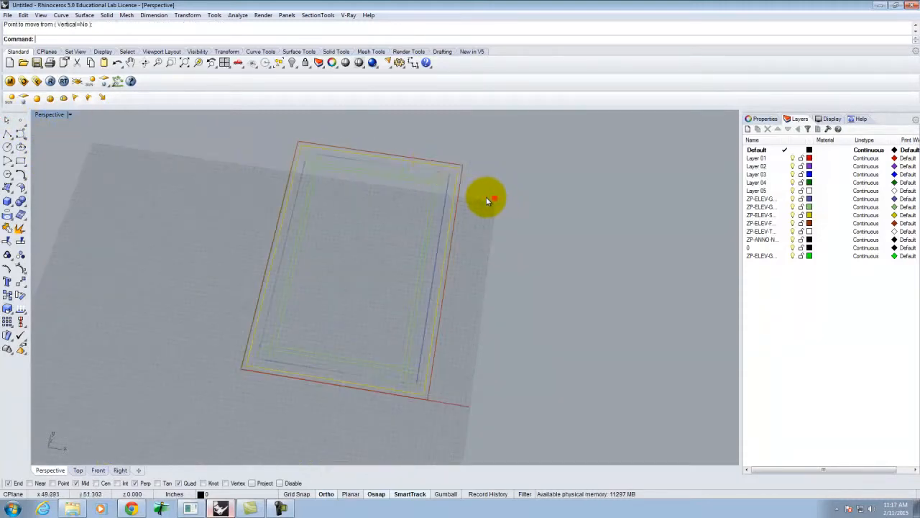
# - Select the window frame block, orbit around it, then deselect it
pyautogui.click(435, 194)
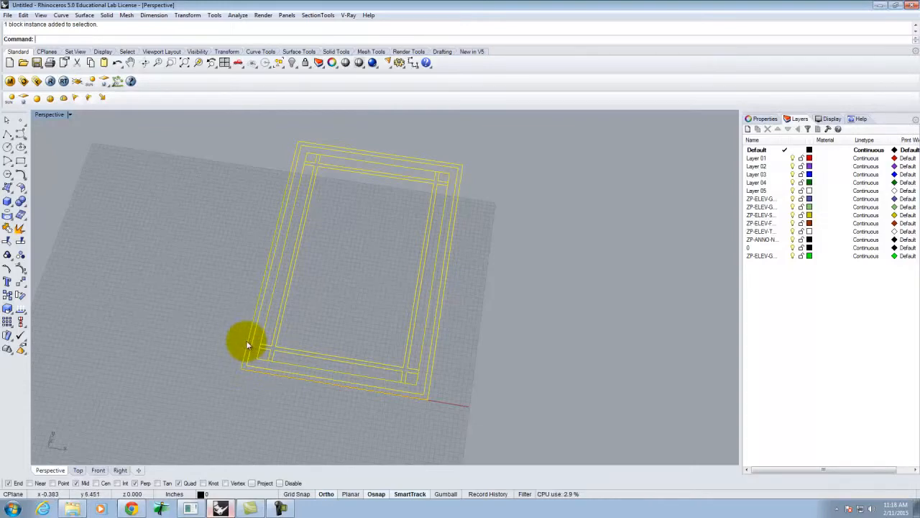
pyautogui.moveTo(391, 247); pyautogui.dragTo(540, 300, button='right')
pyautogui.click(541, 299)
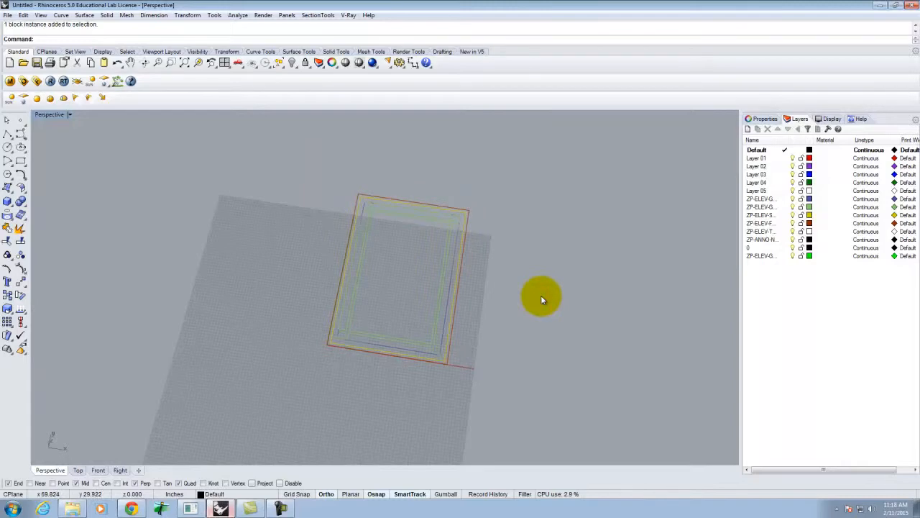
pyautogui.click(133, 509)
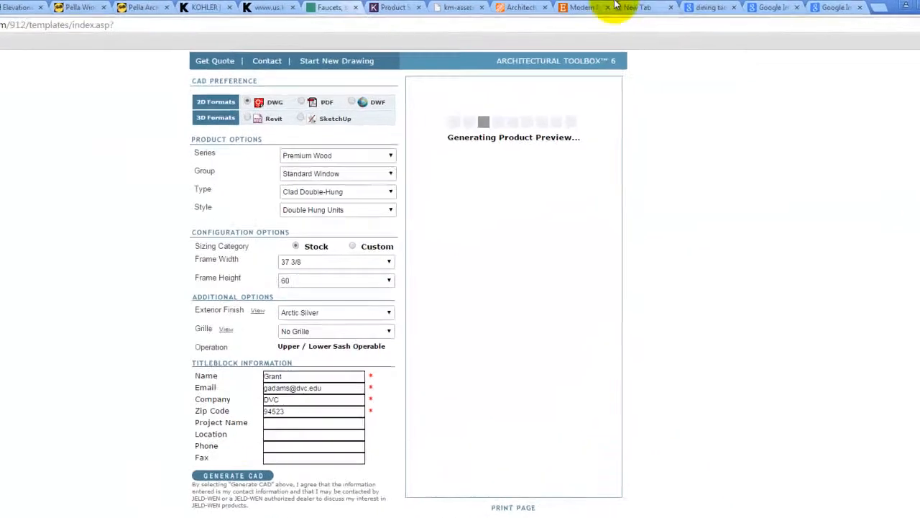
# - Download the Pella Architect Series Casement 'Unit Sections - Precision Fit' DWG, ASCCM3a_D.dwg
pyautogui.click(80, 7)
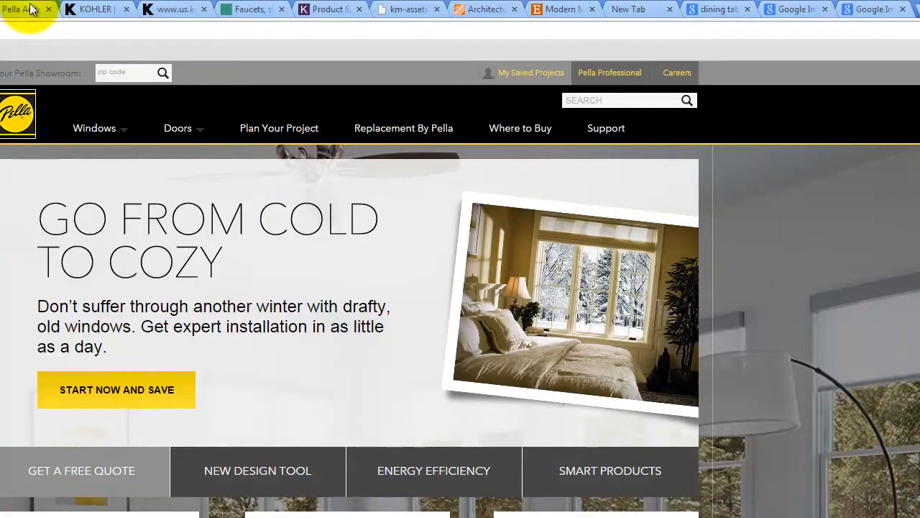
pyautogui.click(153, 7)
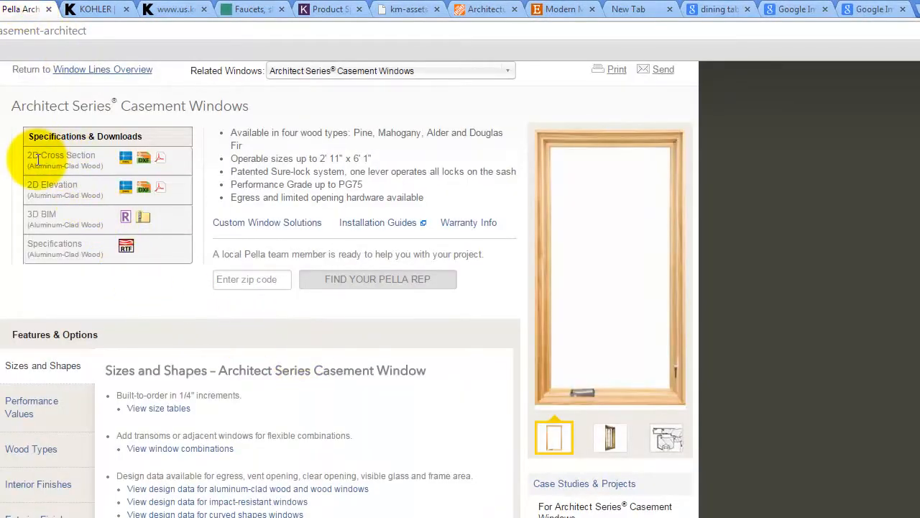
pyautogui.click(126, 159)
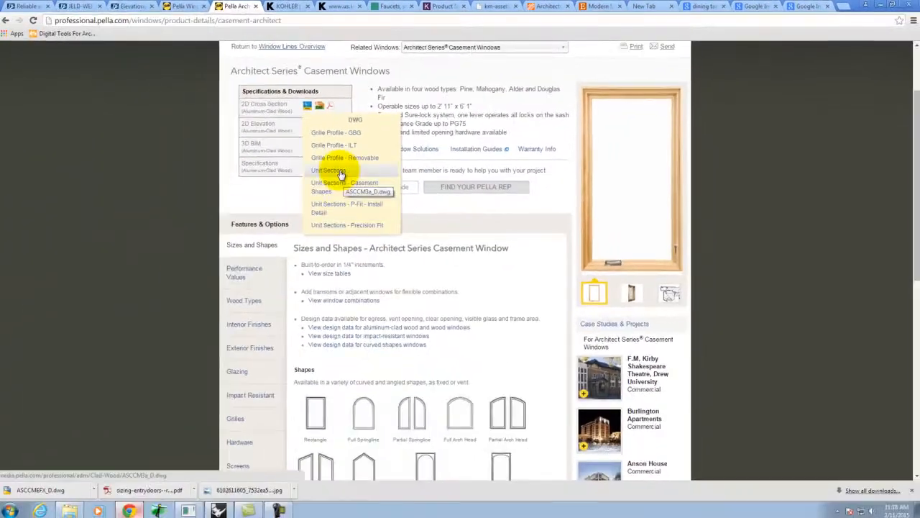
pyautogui.click(219, 337)
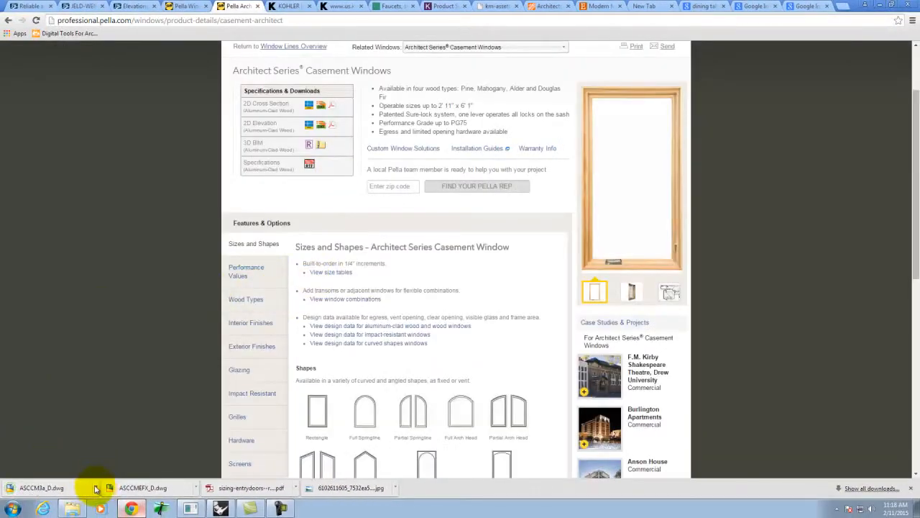
pyautogui.click(97, 488)
# - Copy ASCCM3a_D.dwg from the Downloads folder and paste it onto the Desktop
pyautogui.click(123, 456)
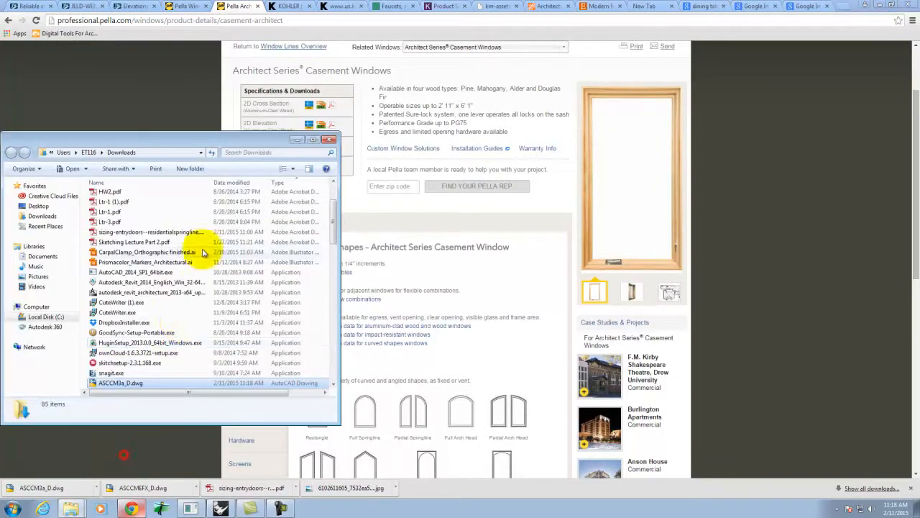
pyautogui.rightClick(114, 381)
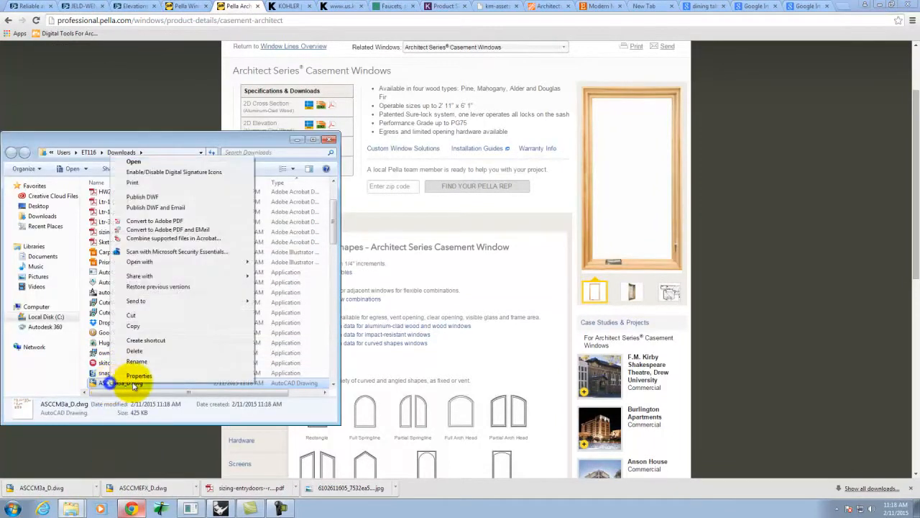
pyautogui.click(133, 326)
pyautogui.click(879, 6)
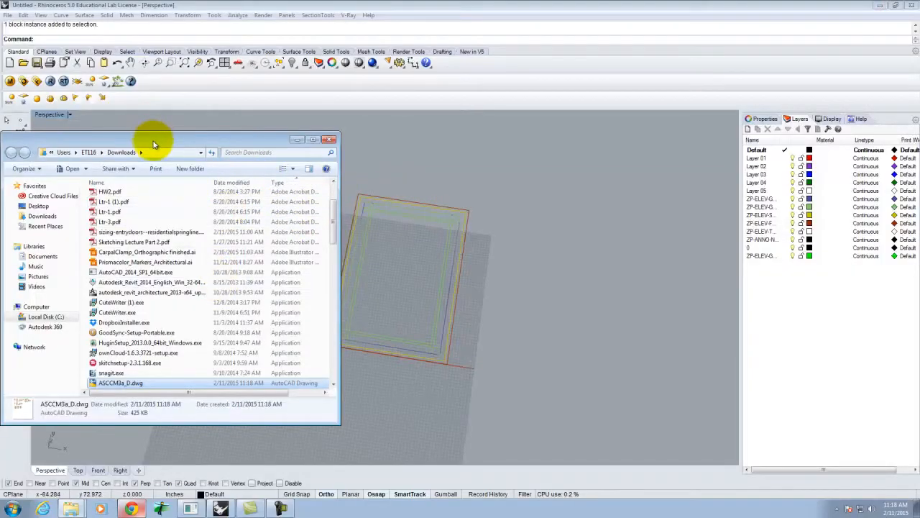
pyautogui.moveTo(153, 144); pyautogui.dragTo(381, 130)
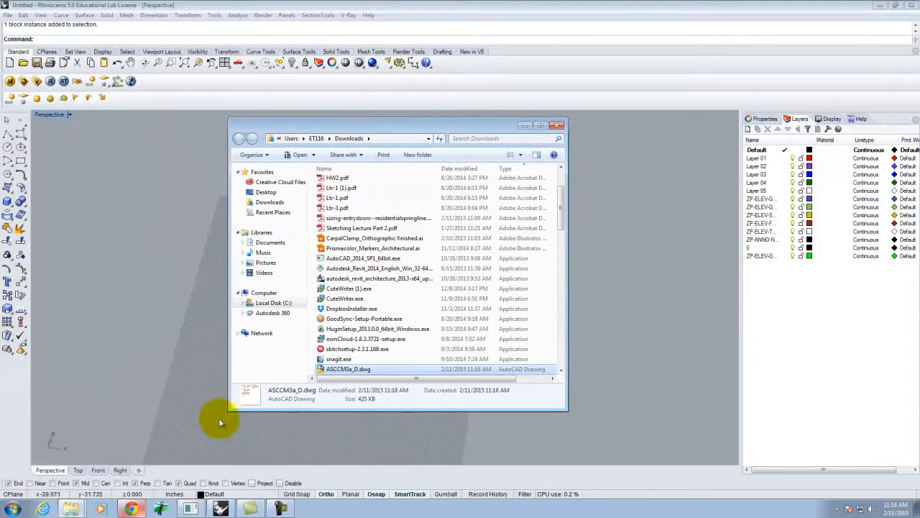
pyautogui.click(264, 193)
pyautogui.hotkey('ctrl', 'v')
pyautogui.click(171, 6)
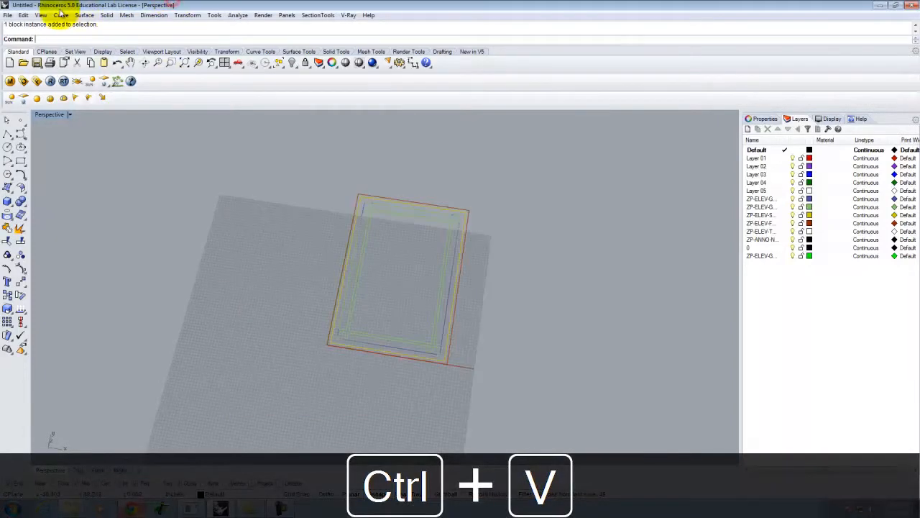
# - Import ASCCM3a_D.dwg from the Desktop, accepting the default DWG/DXF import options
pyautogui.click(8, 15)
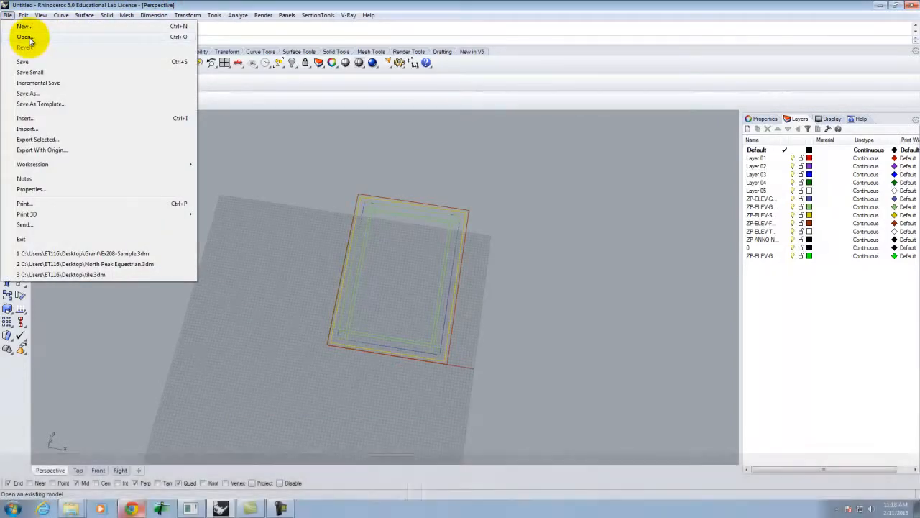
pyautogui.click(43, 129)
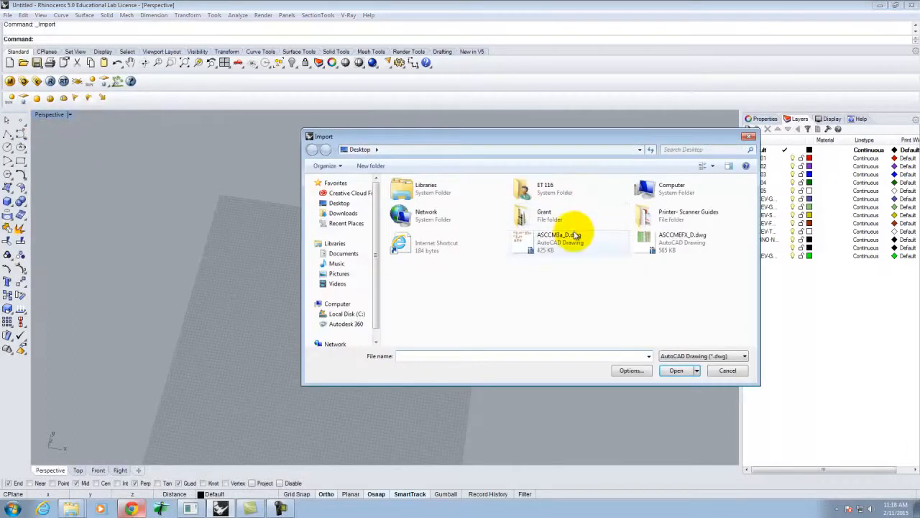
pyautogui.click(522, 236)
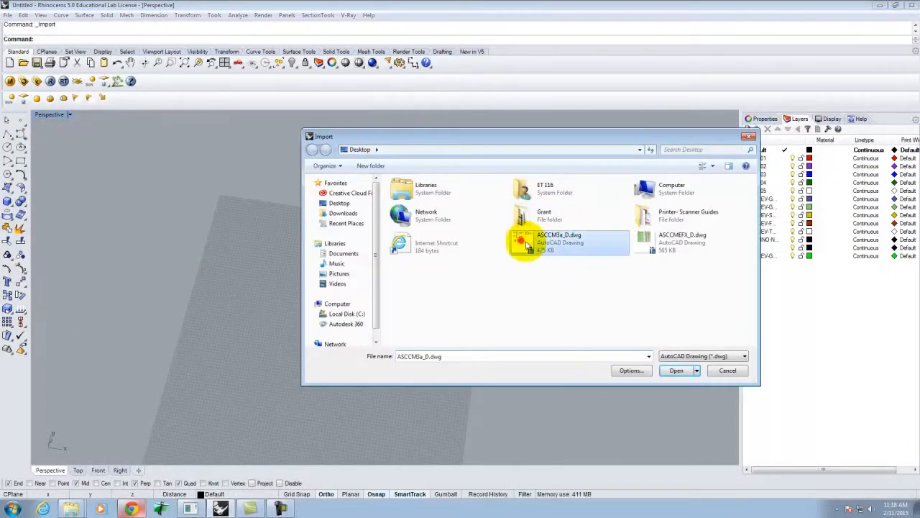
pyautogui.click(676, 369)
pyautogui.click(311, 311)
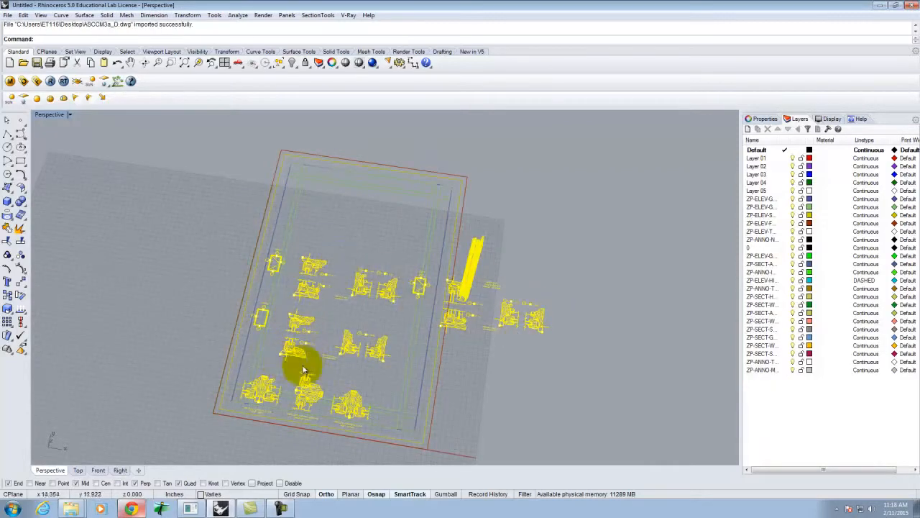
# - Orbit around the imported drawings and cancel the accidentally repeated Import
pyautogui.moveTo(408, 350); pyautogui.dragTo(495, 259, button='right')
pyautogui.moveTo(495, 259); pyautogui.dragTo(422, 410, button='right')
pyautogui.rightClick(421, 409)
pyautogui.click(727, 370)
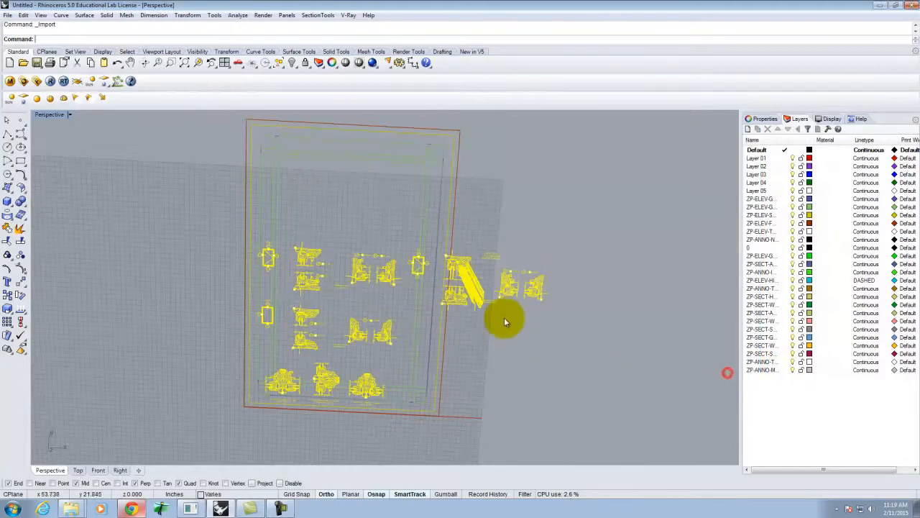
# - Zoom and tilt the Perspective view to see the whole sheet of section details
pyautogui.scroll(3, 480, 309)
pyautogui.scroll(5, 481, 309)
pyautogui.moveTo(496, 308); pyautogui.dragTo(535, 259, button='right')
pyautogui.scroll(-5, 596, 216)
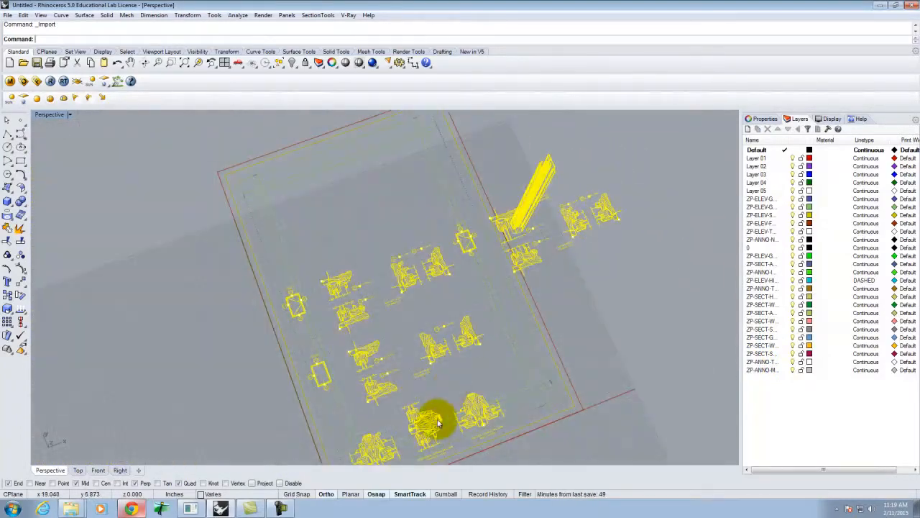
pyautogui.scroll(4, 493, 282)
pyautogui.scroll(2, 495, 293)
pyautogui.scroll(-6, 405, 226)
pyautogui.scroll(9, 462, 312)
pyautogui.scroll(-2, 434, 371)
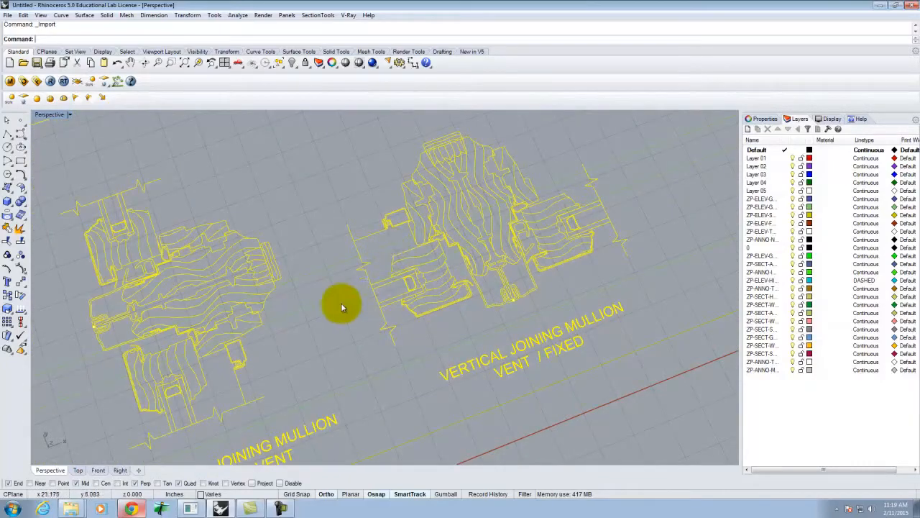
pyautogui.scroll(-4, 389, 302)
pyautogui.scroll(5, 353, 312)
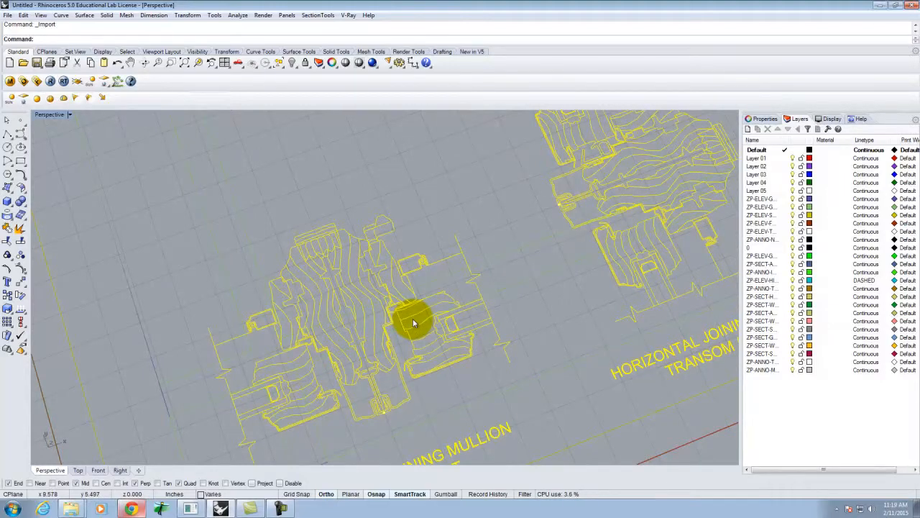
pyautogui.scroll(-10, 207, 313)
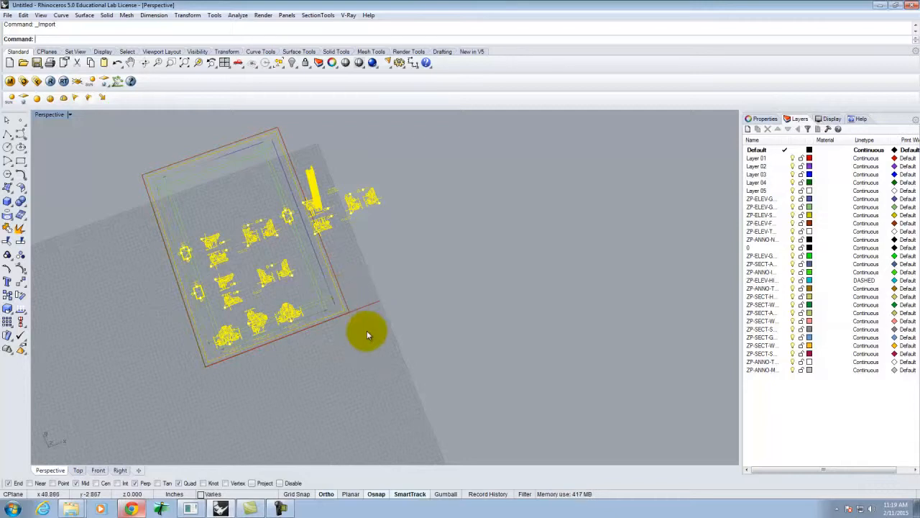
# - Move the section detail drawings up and to the right, clear of the window outline
pyautogui.press('Return')
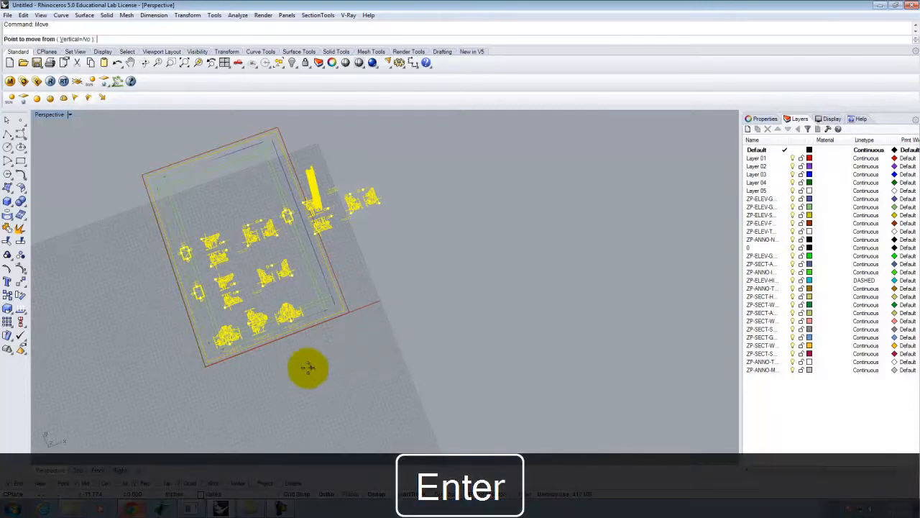
pyautogui.click(337, 365)
pyautogui.click(538, 338)
pyautogui.press('Escape')
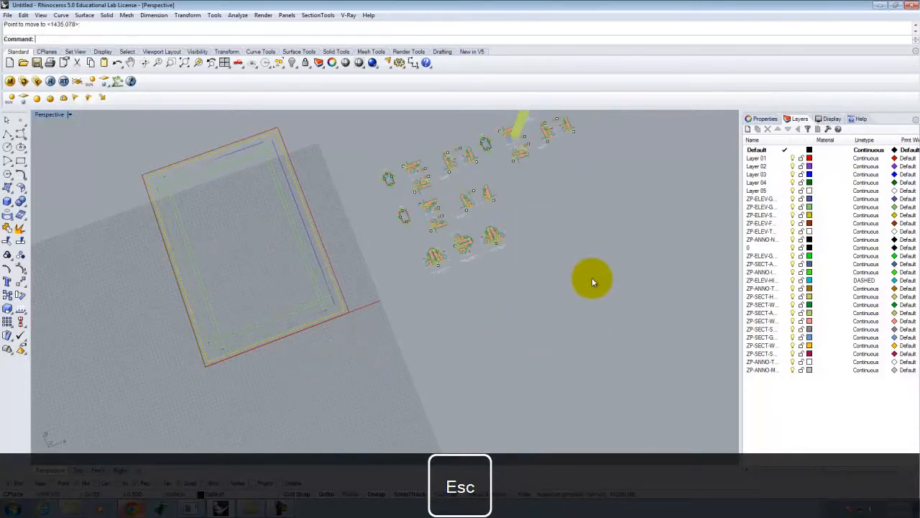
pyautogui.scroll(5, 381, 184)
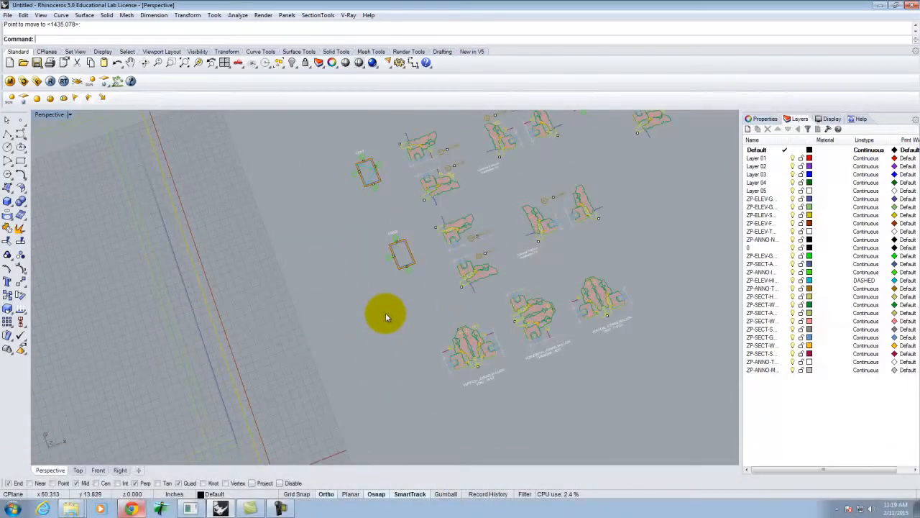
pyautogui.scroll(-8, 384, 317)
pyautogui.scroll(6, 362, 366)
pyautogui.moveTo(420, 371); pyautogui.dragTo(396, 348, button='right')
pyautogui.rightClick(397, 348)
pyautogui.scroll(-6, 420, 405)
pyautogui.scroll(7, 264, 357)
pyautogui.scroll(-5, 298, 355)
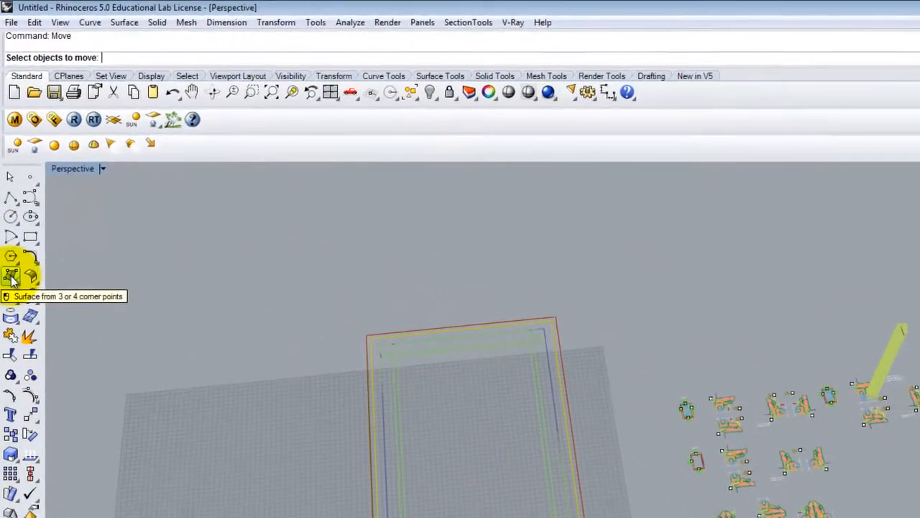
# - Draw a corner-to-corner rectangular plane across the window frame's outer corners
pyautogui.click(7, 187)
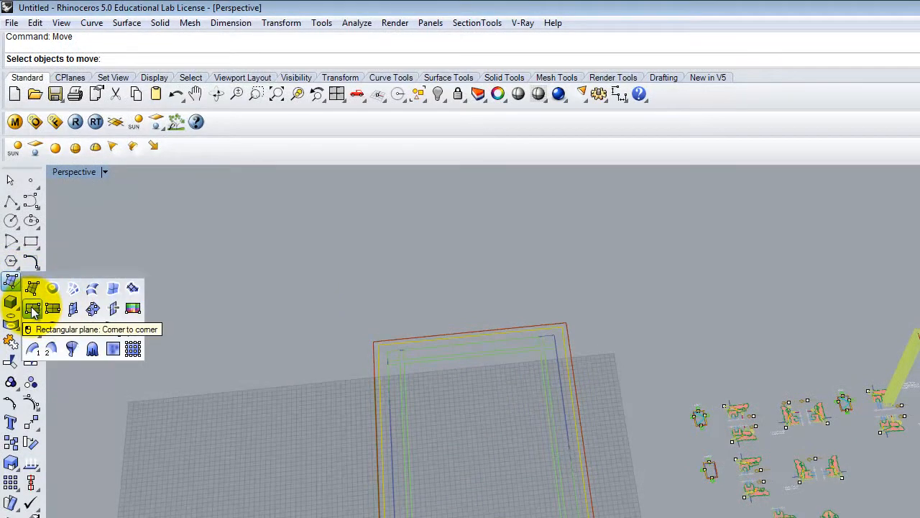
pyautogui.click(32, 311)
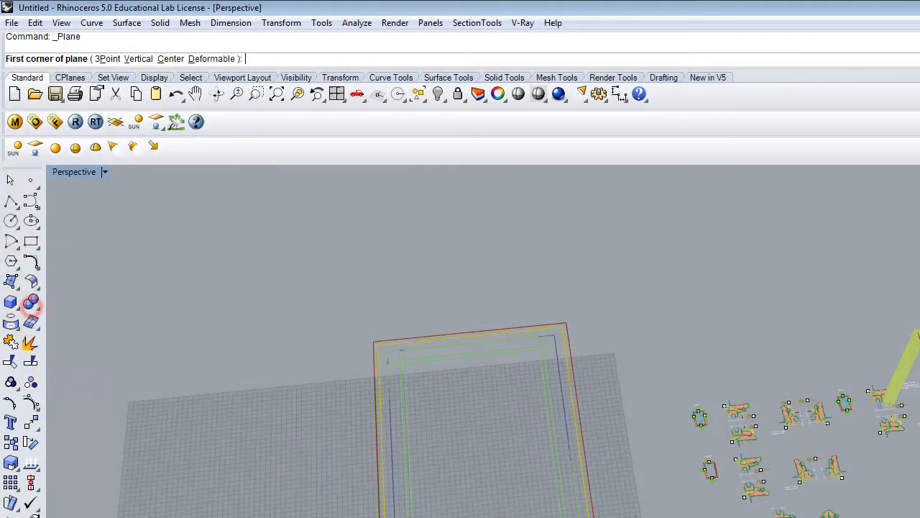
pyautogui.click(379, 515)
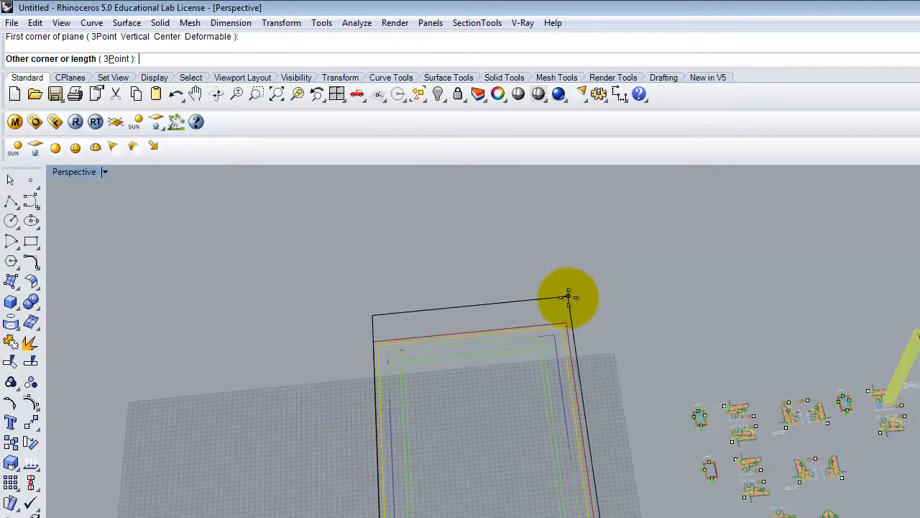
pyautogui.click(565, 320)
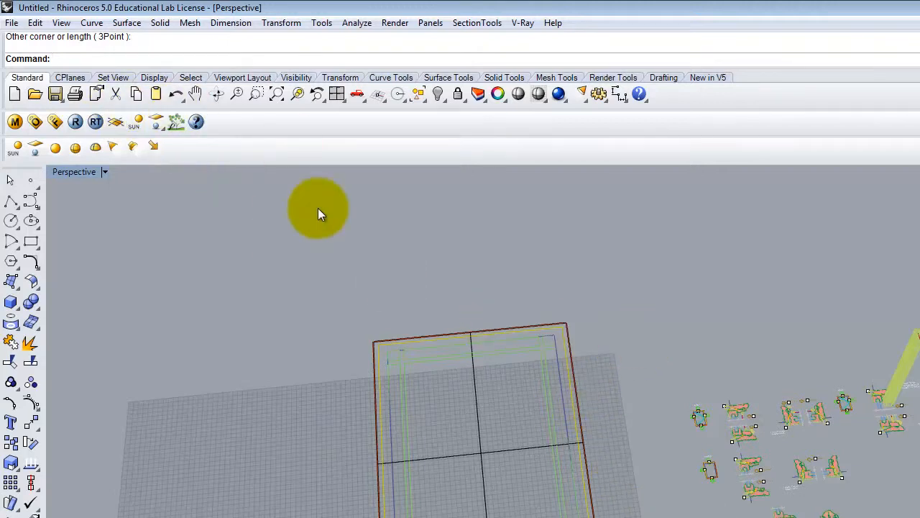
pyautogui.click(500, 455)
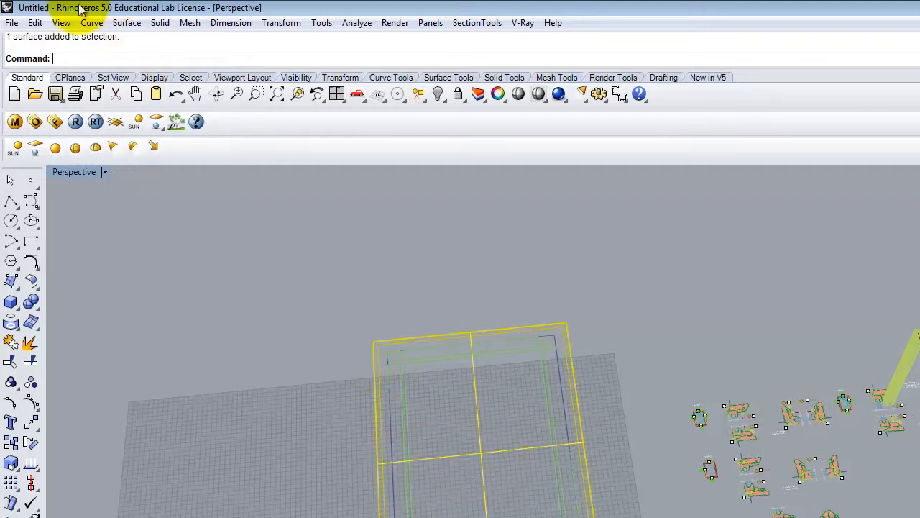
# - Split the plane with the frame outline curves into 12 pieces
pyautogui.click(282, 22)
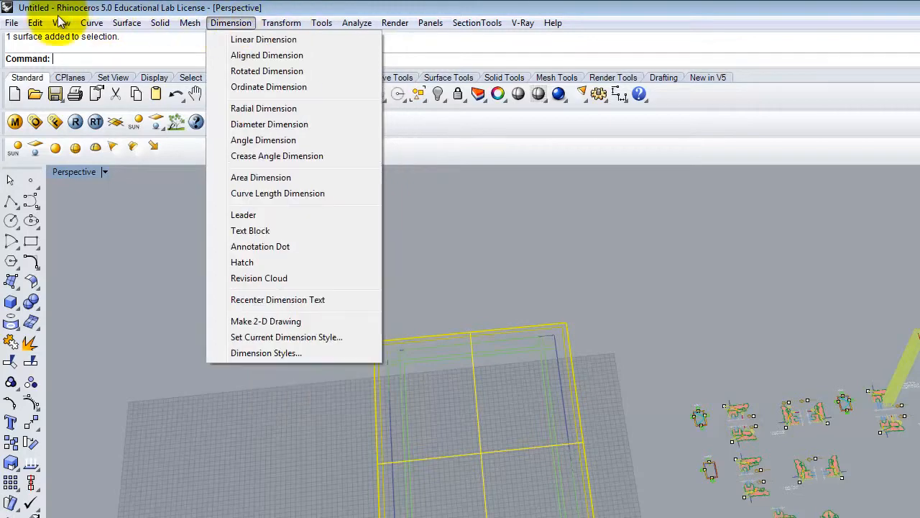
pyautogui.moveTo(36, 24)
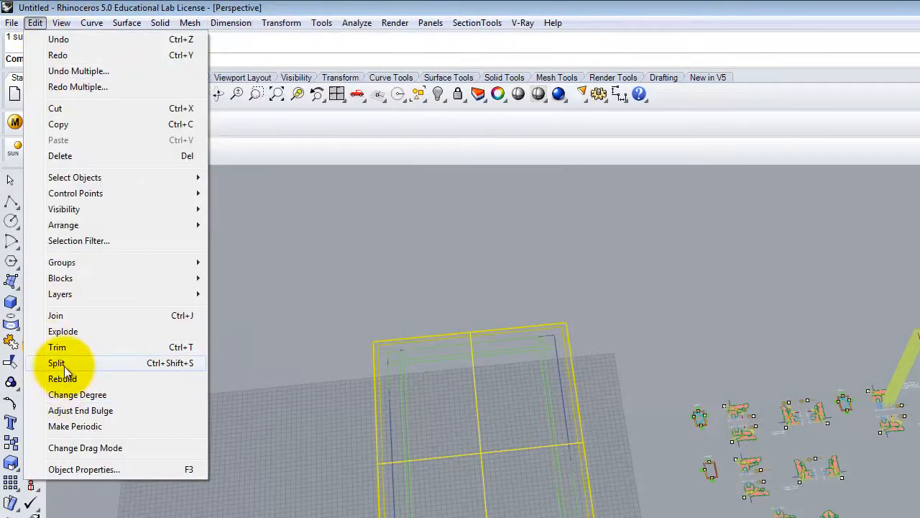
pyautogui.click(61, 363)
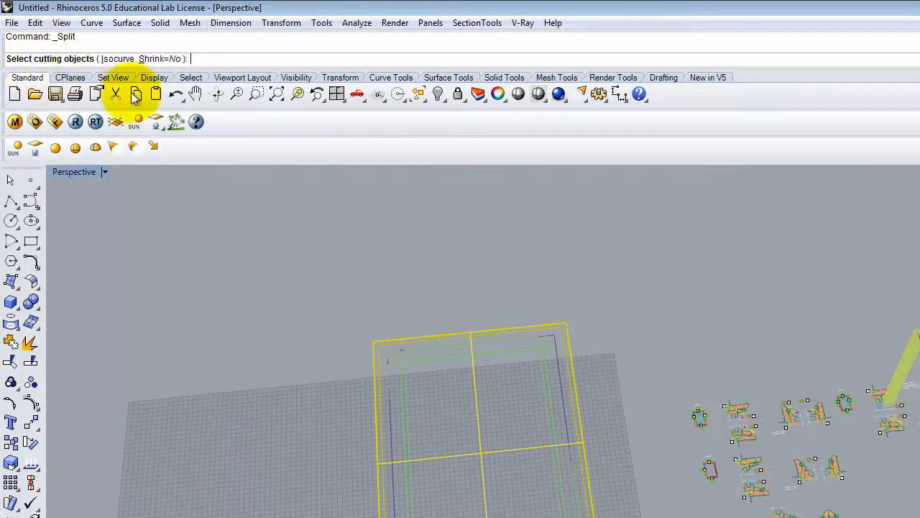
pyautogui.click(408, 409)
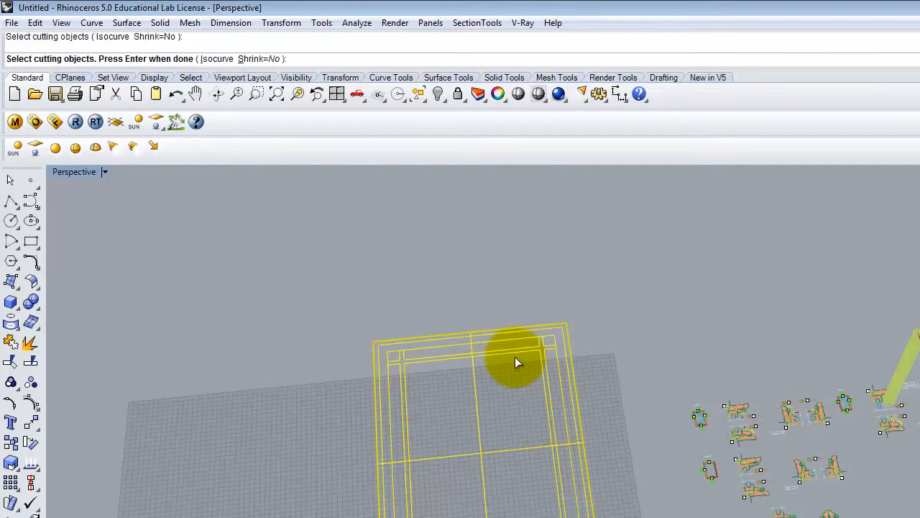
pyautogui.press('Return')
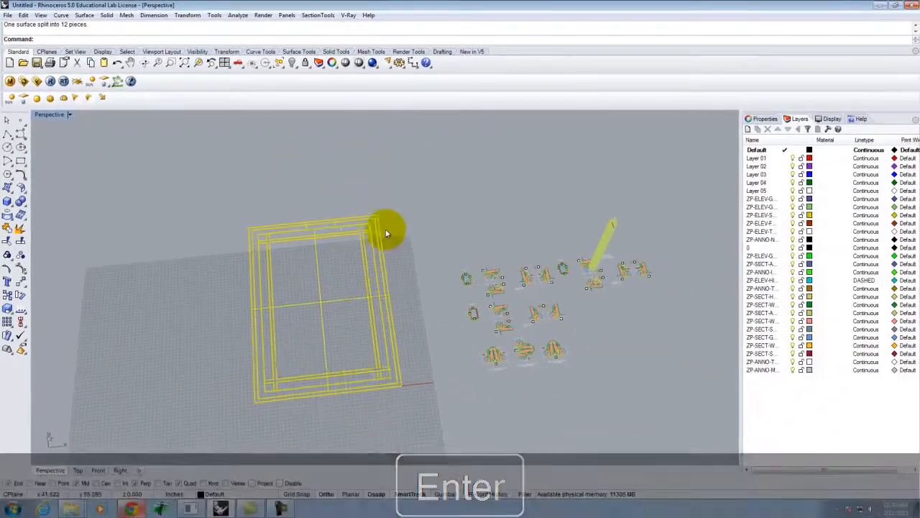
# - Switch the Perspective viewport to Shaded display
pyautogui.click(523, 313)
pyautogui.scroll(10, 451, 349)
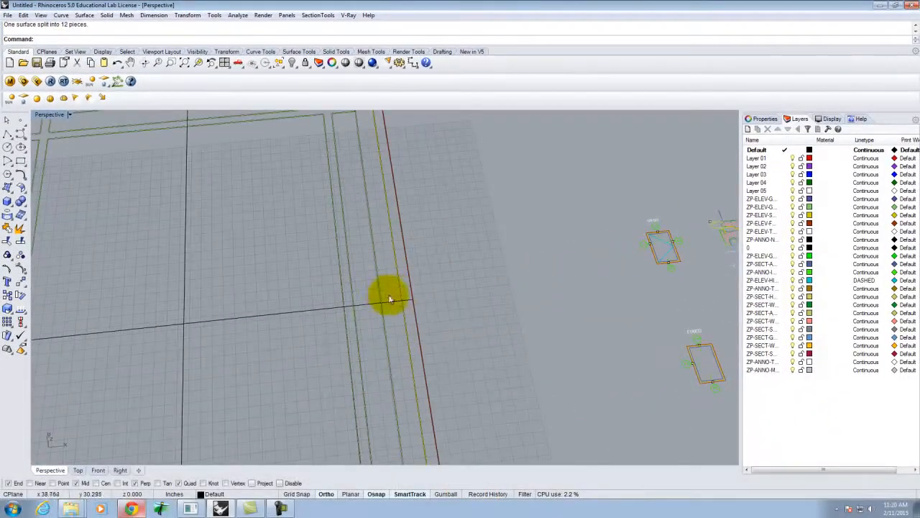
pyautogui.scroll(-5, 384, 291)
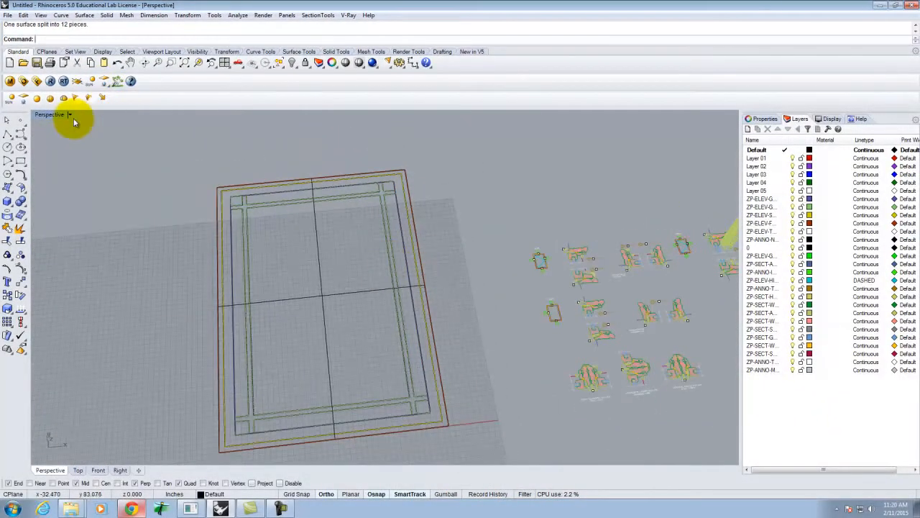
pyautogui.click(70, 116)
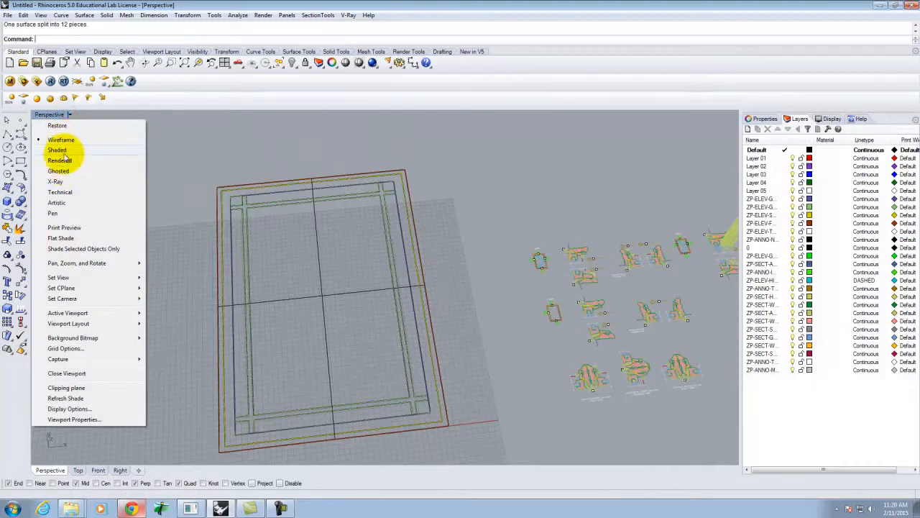
pyautogui.click(59, 144)
# - Orbit and click a long strip and the central panel to check the split pieces
pyautogui.moveTo(445, 278); pyautogui.dragTo(376, 302, button='right')
pyautogui.scroll(3, 437, 304)
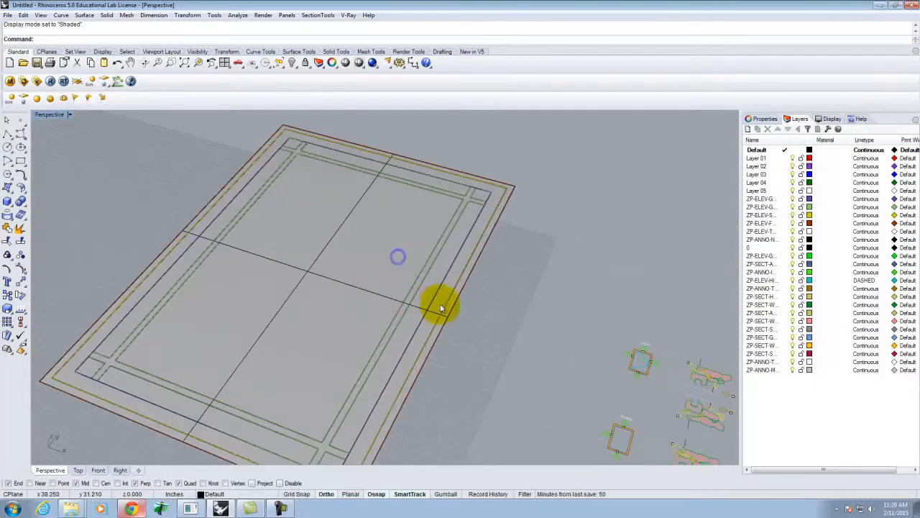
pyautogui.click(420, 308)
pyautogui.click(376, 300)
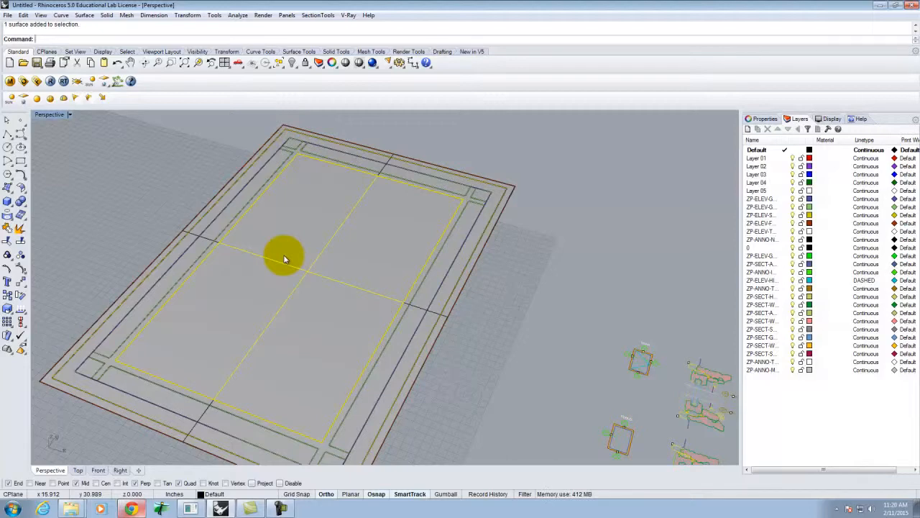
# - Select Layer 01 and then all the imported layers in the layer list
pyautogui.click(768, 157)
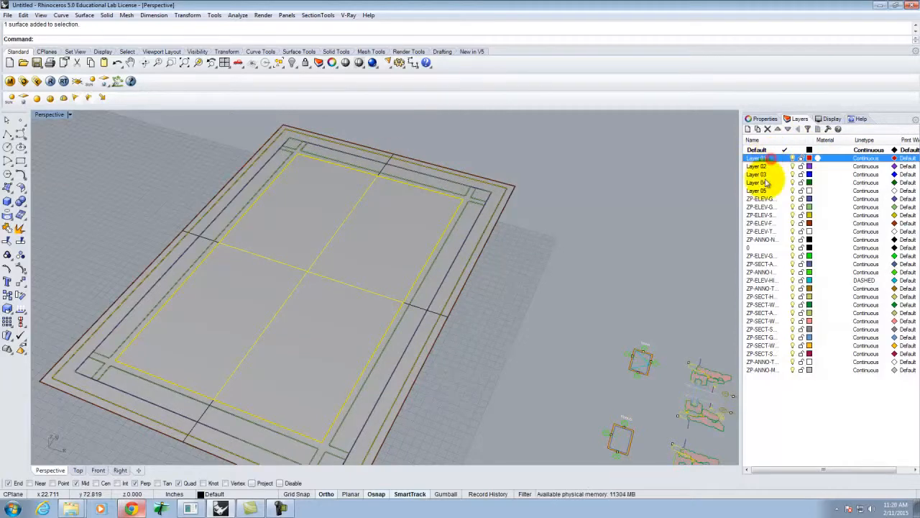
pyautogui.keyDown('shift'); pyautogui.click(767, 371); pyautogui.keyUp('shift')
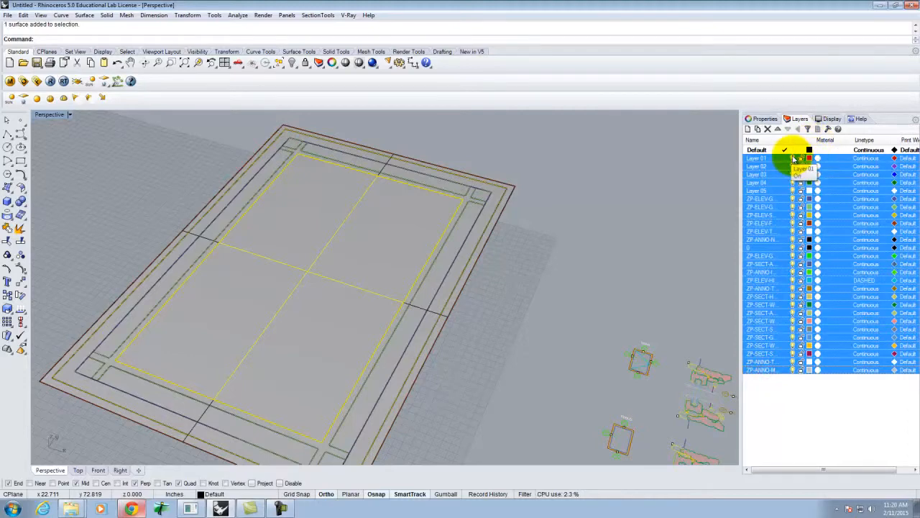
pyautogui.click(585, 191)
# - Select the inner panel, top strip and left strip pieces, squaring up the view
pyautogui.scroll(-5, 539, 199)
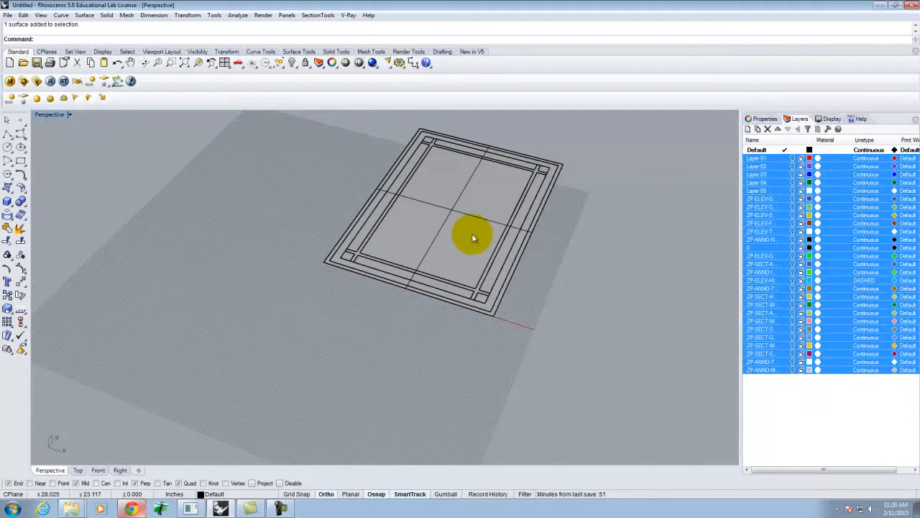
pyautogui.scroll(-3, 345, 312)
pyautogui.scroll(6, 400, 215)
pyautogui.click(452, 311)
pyautogui.scroll(3, 453, 191)
pyautogui.click(448, 192)
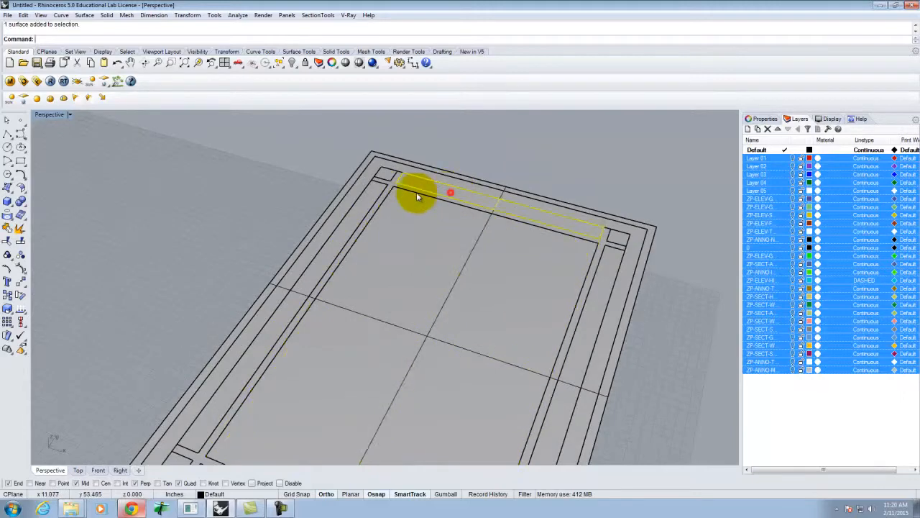
pyautogui.click(355, 209)
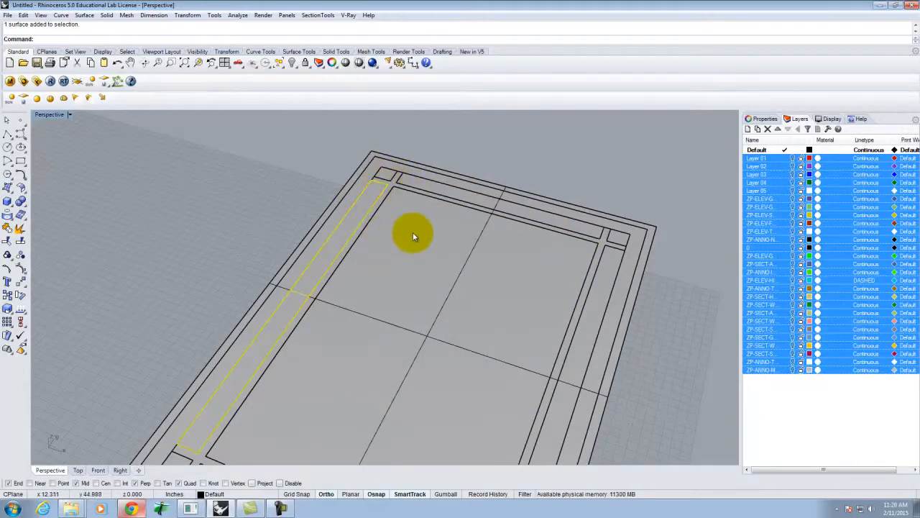
pyautogui.scroll(-6, 464, 188)
pyautogui.moveTo(453, 252)
pyautogui.mouseDown(button='right')
pyautogui.moveTo(479, 258)
pyautogui.moveTo(508, 238)
pyautogui.moveTo(462, 249)
pyautogui.mouseUp(button='right')
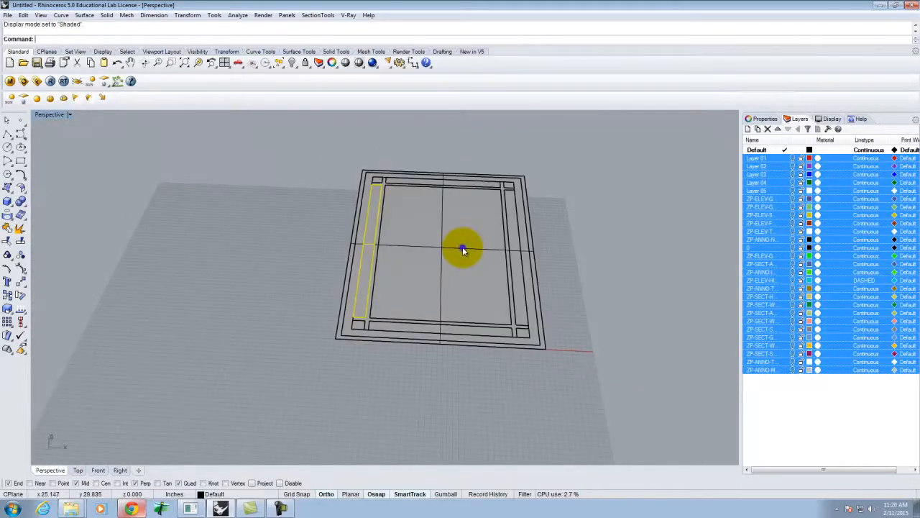
pyautogui.scroll(5, 424, 219)
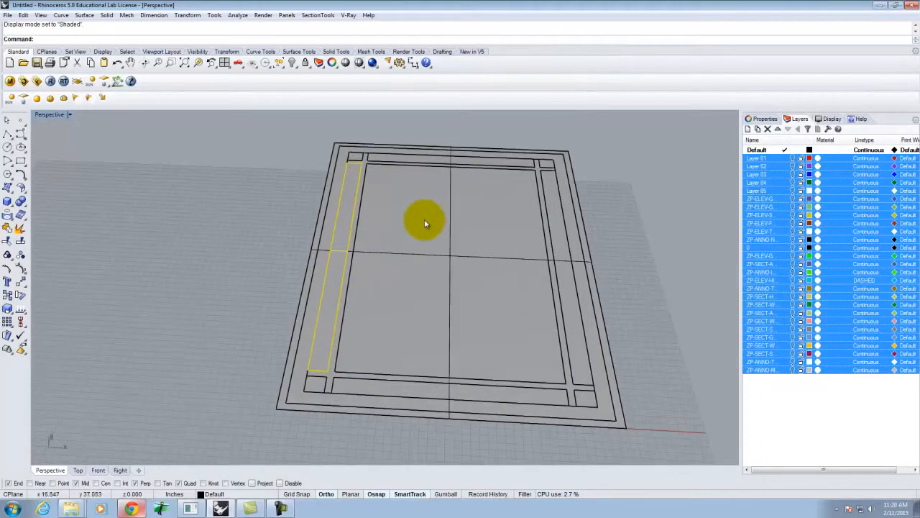
# - Extrude the frame strips 1 unit with ExtrudeSrf
pyautogui.press('Escape')
pyautogui.press('Escape')
pyautogui.write('Extrudesrf')
pyautogui.press('Return')
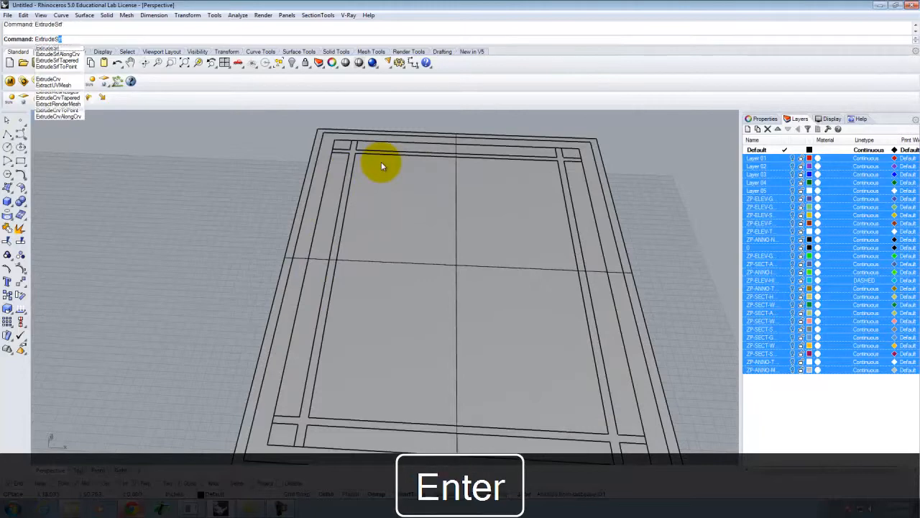
pyautogui.scroll(2, 374, 158)
pyautogui.click(351, 160)
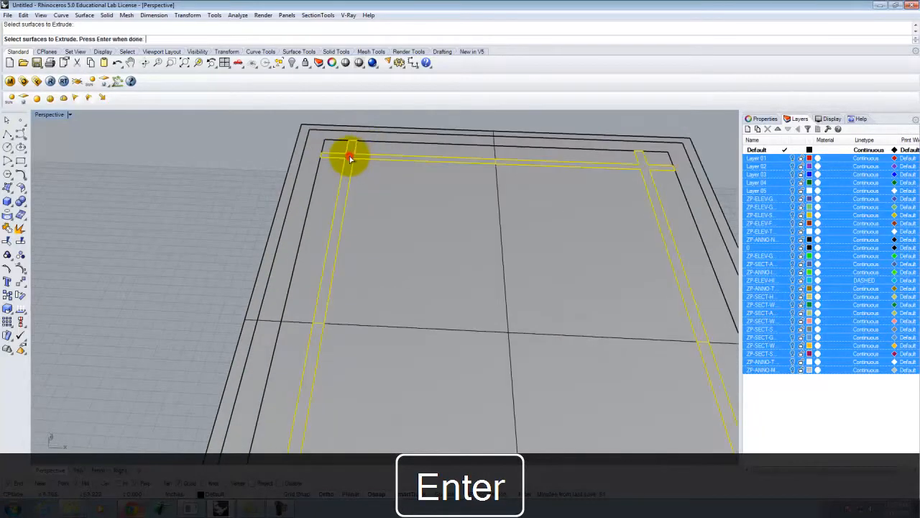
pyautogui.scroll(-3, 374, 161)
pyautogui.press('Return')
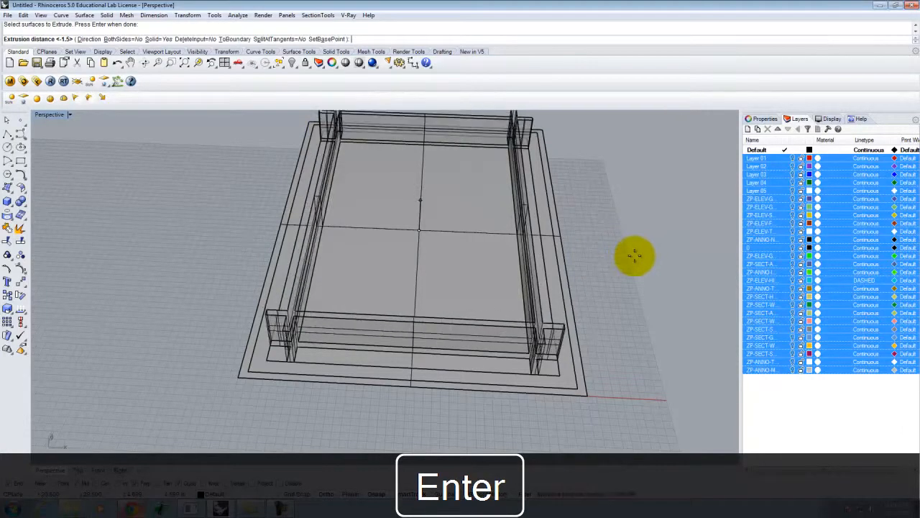
pyautogui.write('1')
pyautogui.press('Return')
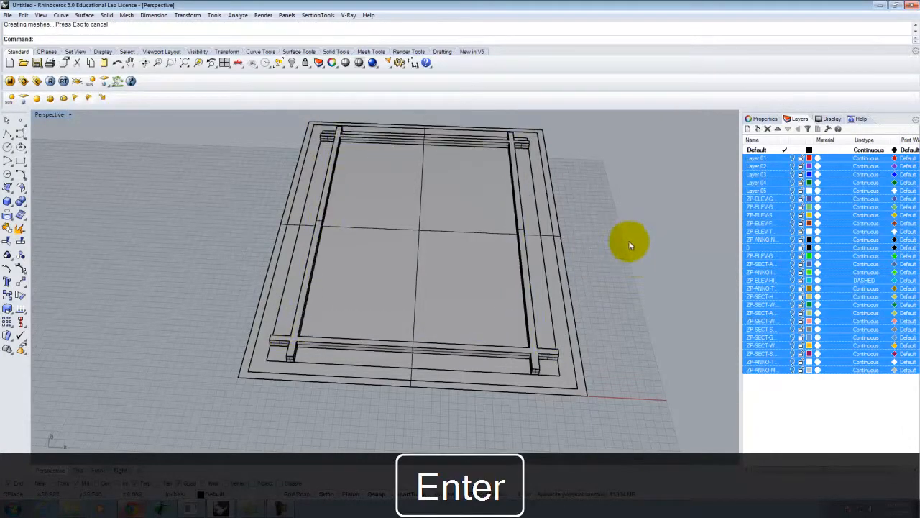
# - Start another surface extrusion on the bottom and front strips, then cancel it
pyautogui.press('Return')
pyautogui.moveTo(654, 228); pyautogui.dragTo(576, 224, button='right')
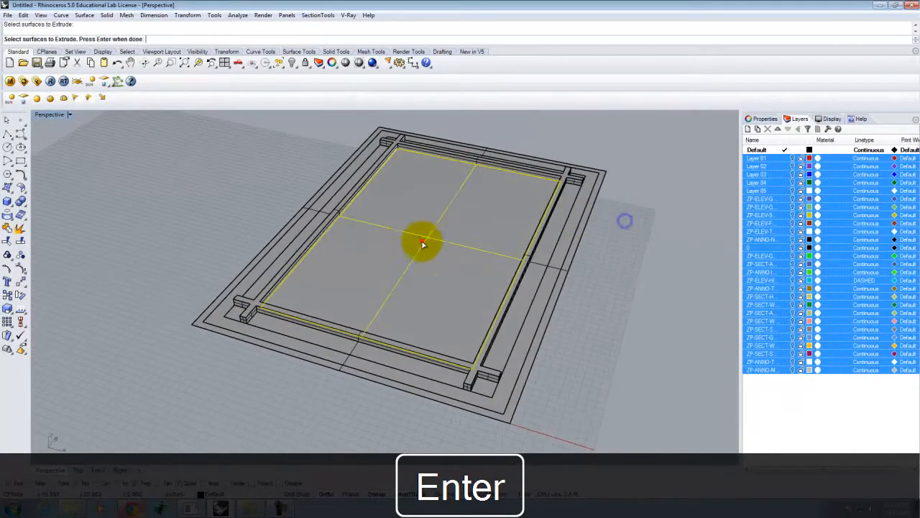
pyautogui.click(308, 335)
pyautogui.click(241, 316)
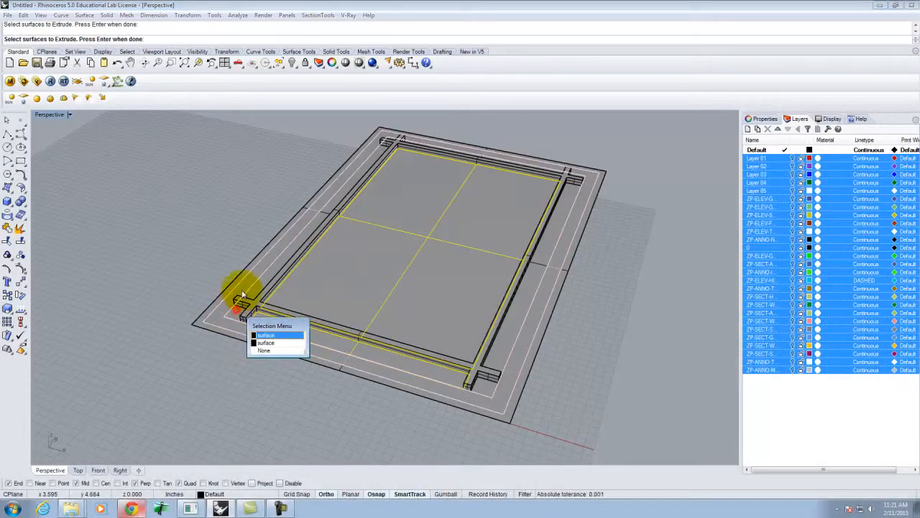
pyautogui.click(274, 345)
pyautogui.scroll(6, 267, 288)
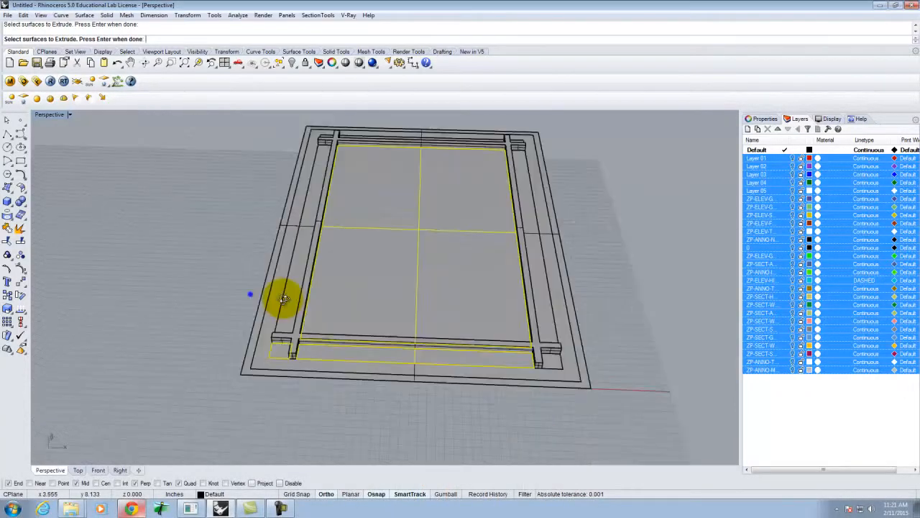
pyautogui.scroll(-8, 281, 329)
pyautogui.scroll(7, 406, 345)
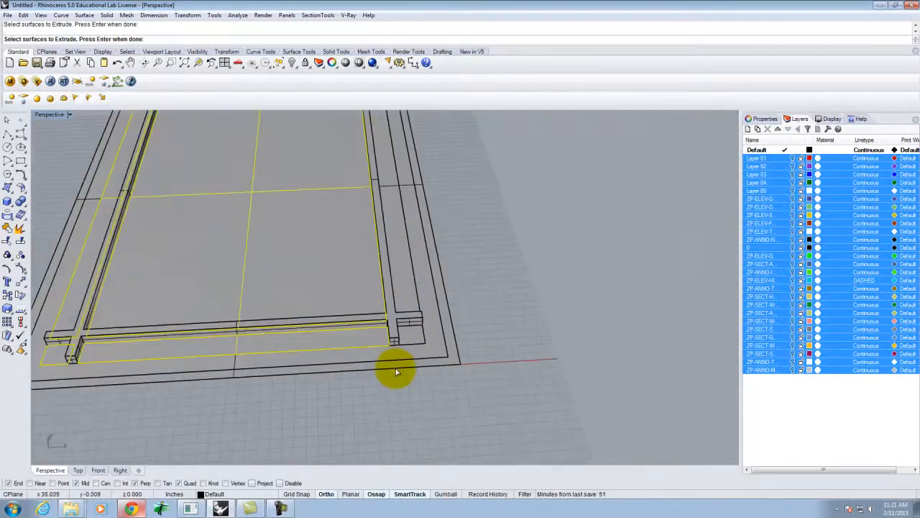
pyautogui.click(408, 292)
pyautogui.scroll(-9, 426, 359)
pyautogui.scroll(7, 381, 266)
pyautogui.moveTo(496, 300); pyautogui.dragTo(353, 333, button='right')
pyautogui.rightClick(352, 333)
pyautogui.scroll(-2, 317, 259)
pyautogui.press('Escape')
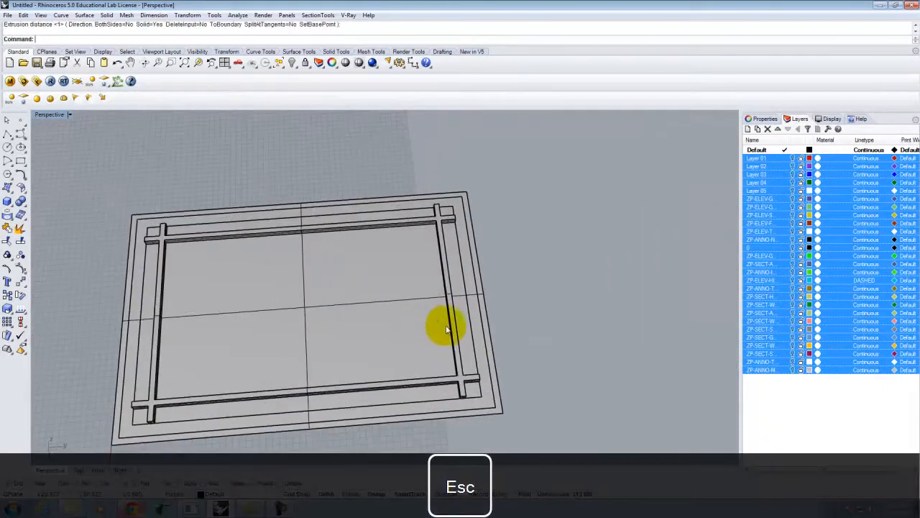
# - Select the two corner squares, the bottom and left strips, and the interior panel
pyautogui.scroll(4, 468, 395)
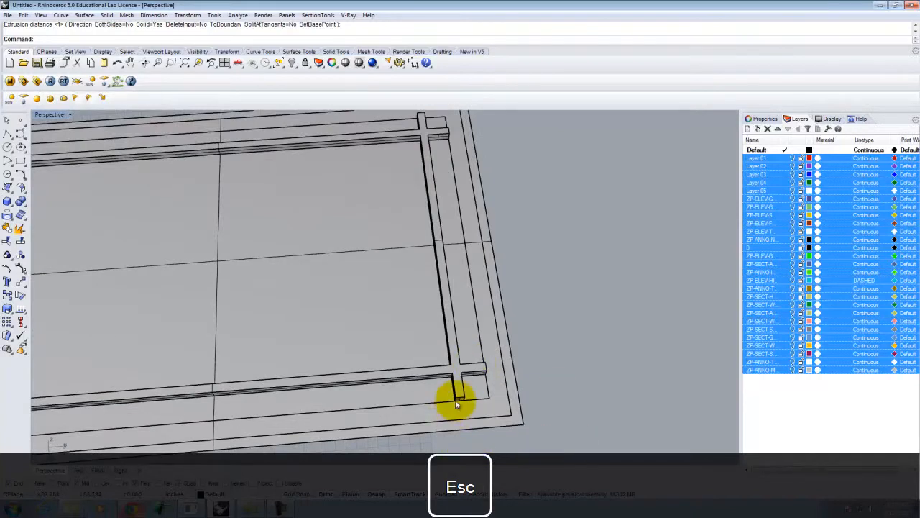
pyautogui.click(474, 387)
pyautogui.keyDown('shift'); pyautogui.click(394, 391); pyautogui.keyUp('shift')
pyautogui.keyDown('shift'); pyautogui.click(387, 287); pyautogui.keyUp('shift')
pyautogui.keyDown('shift'); pyautogui.click(434, 122); pyautogui.keyUp('shift')
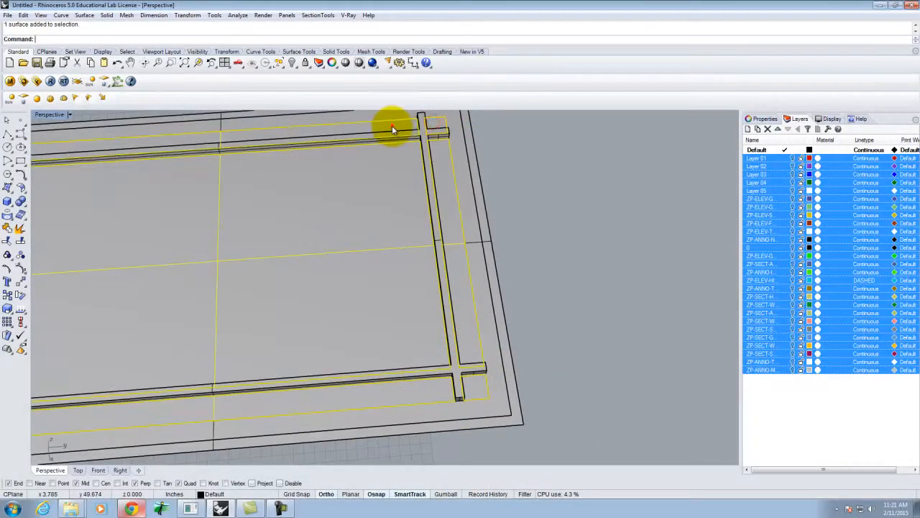
pyautogui.scroll(-10, 507, 209)
pyautogui.scroll(6, 316, 228)
pyautogui.keyDown('shift'); pyautogui.click(336, 294); pyautogui.keyUp('shift')
pyautogui.moveTo(365, 237); pyautogui.dragTo(466, 206, button='right')
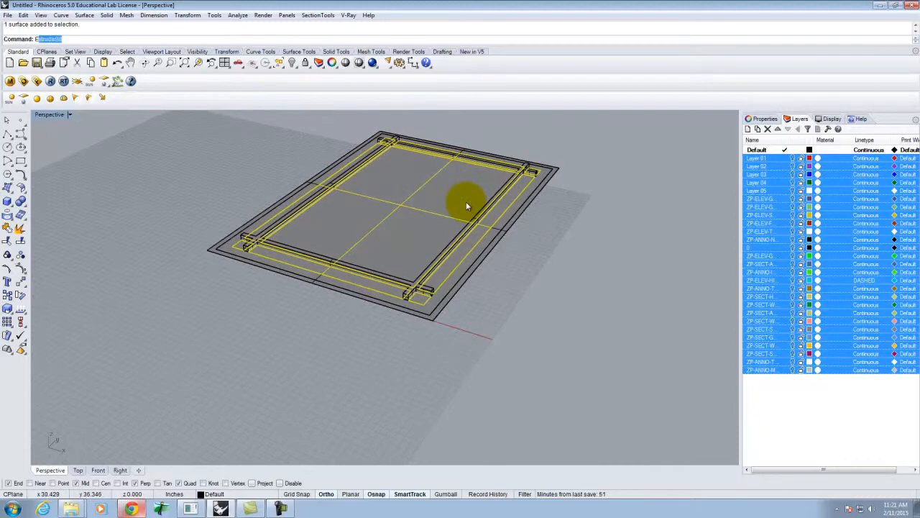
# - Extrude the selected surfaces 5/8 inch into solids and clear the selection
pyautogui.press('Return')
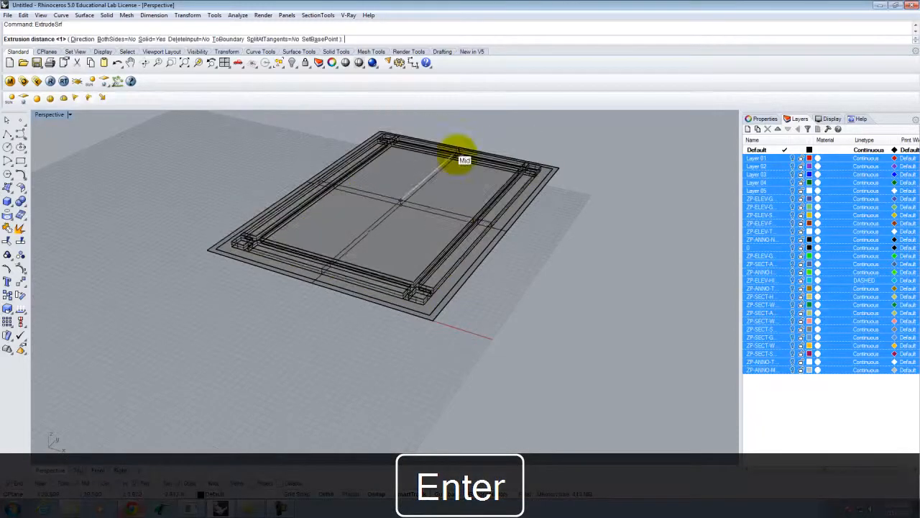
pyautogui.write('5')
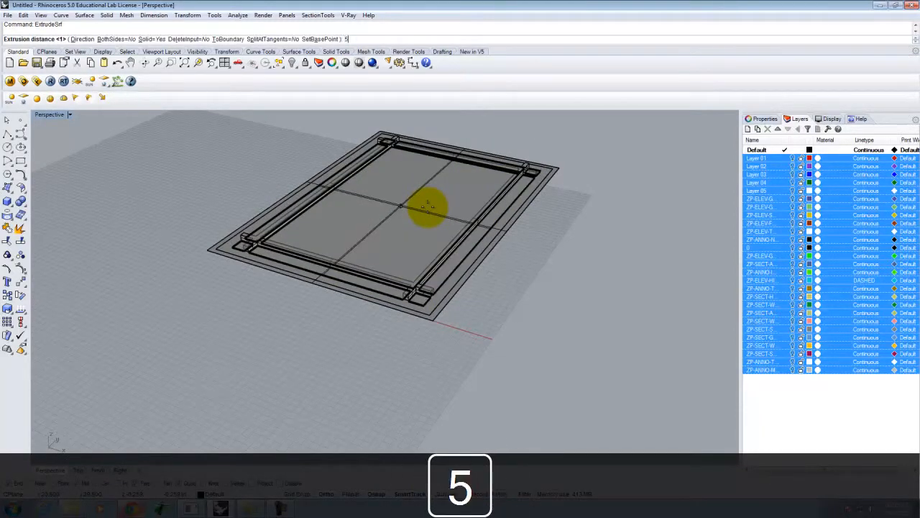
pyautogui.write('/8')
pyautogui.press('Return')
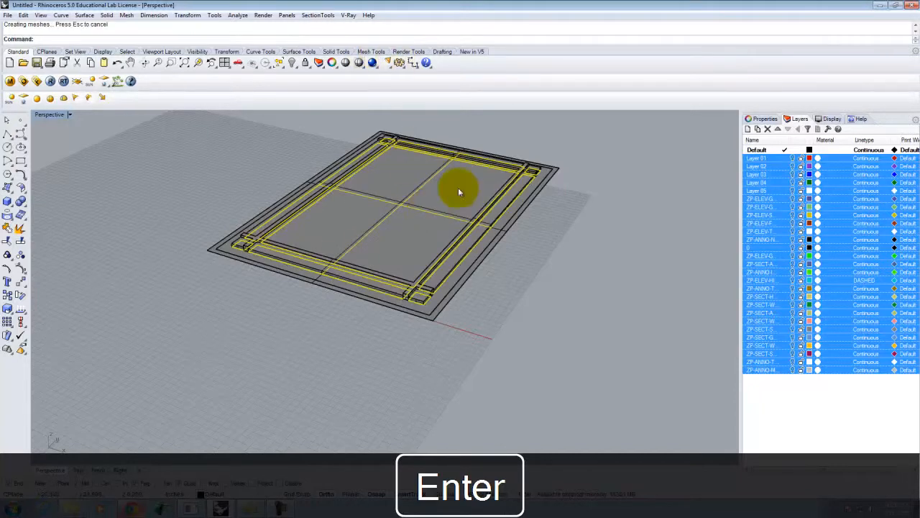
pyautogui.click(545, 258)
pyautogui.scroll(3, 424, 232)
pyautogui.scroll(-1, 427, 228)
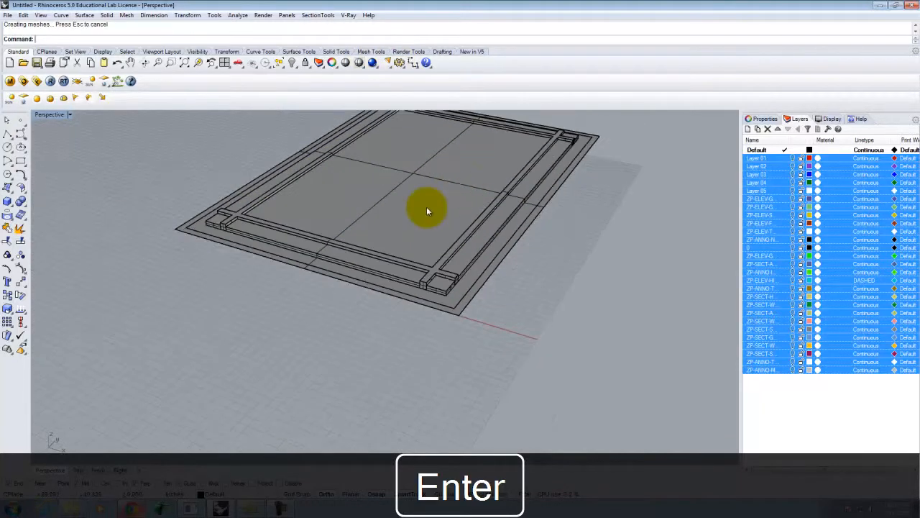
# - Pick the front strips, top surface and perimeter strip for extrusion, then cancel
pyautogui.moveTo(426, 207); pyautogui.dragTo(447, 195, button='right')
pyautogui.scroll(3, 424, 202)
pyautogui.rightClick(395, 207)
pyautogui.scroll(2, 366, 268)
pyautogui.click(362, 275)
pyautogui.click(395, 289)
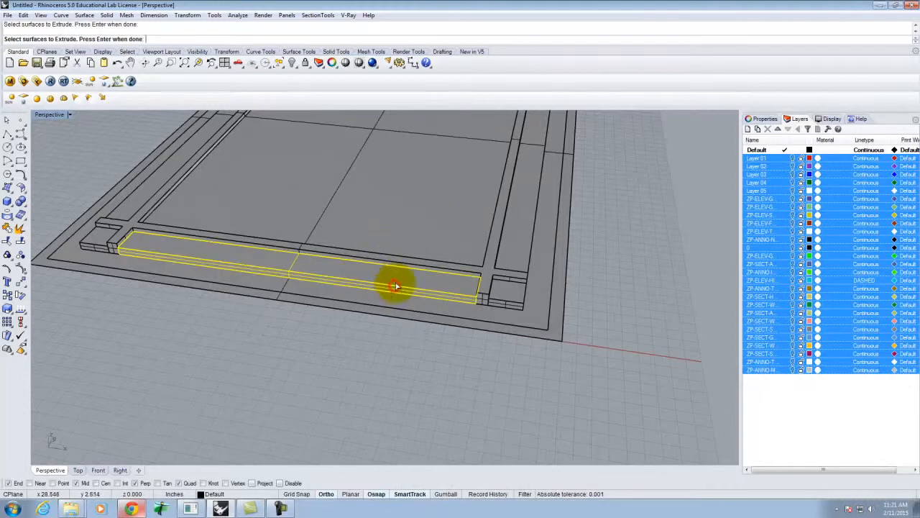
pyautogui.click(411, 190)
pyautogui.click(412, 187)
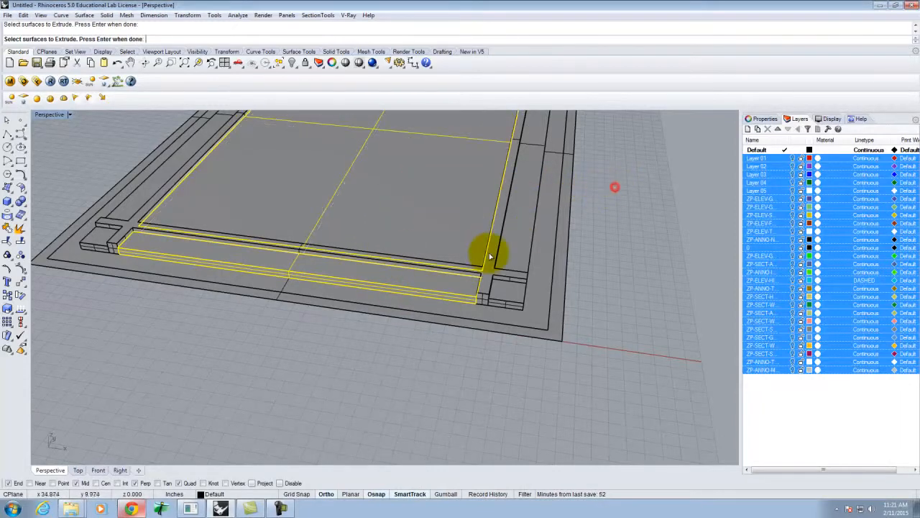
pyautogui.scroll(-3, 524, 256)
pyautogui.scroll(3, 486, 232)
pyautogui.click(467, 237)
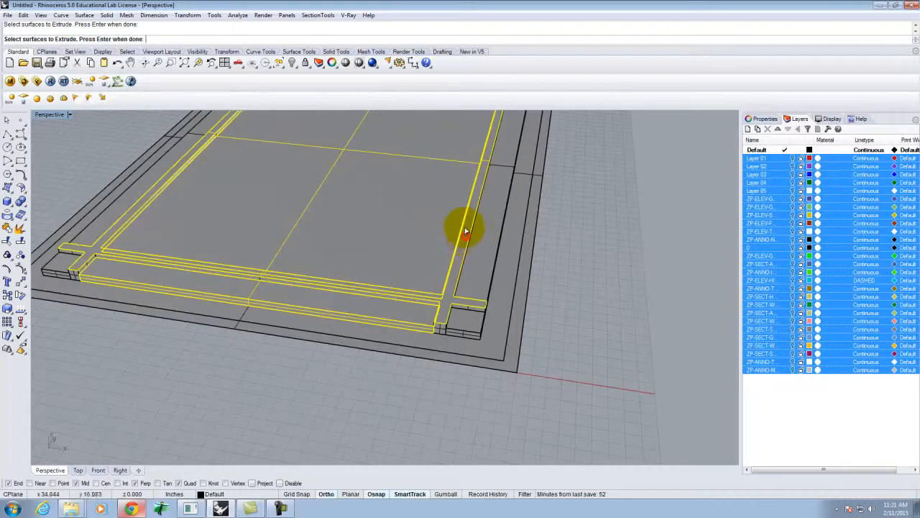
pyautogui.click(594, 257)
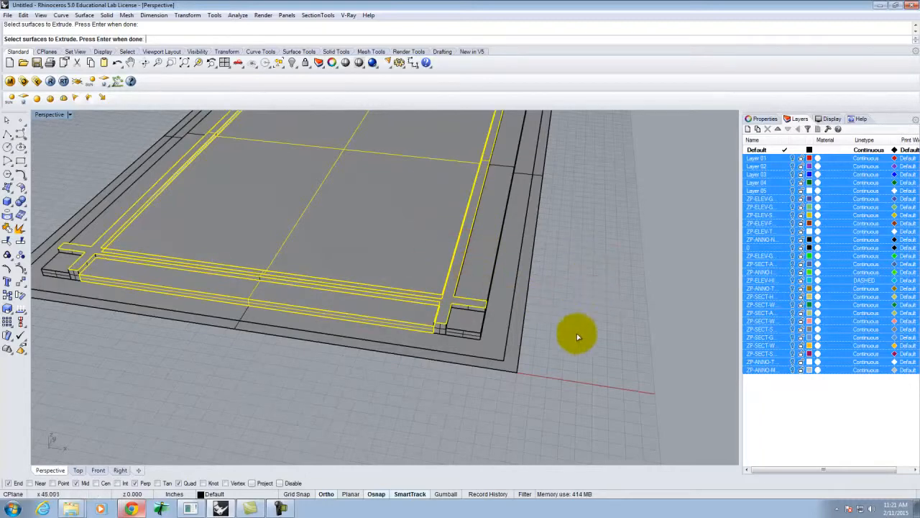
pyautogui.rightClick(585, 258)
pyautogui.moveTo(585, 257); pyautogui.dragTo(581, 208, button='right')
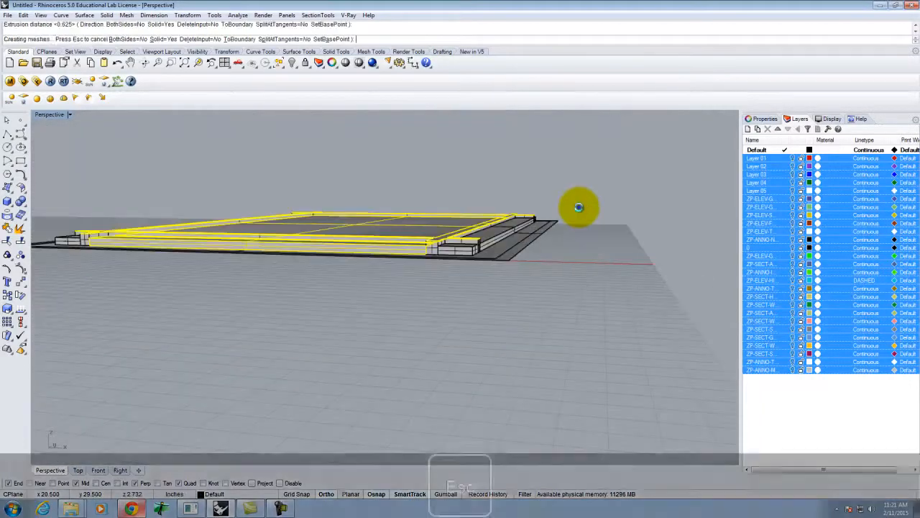
pyautogui.press('Escape')
# - Restart the extrusion, pick the lower band surface, then cancel again
pyautogui.scroll(8, 426, 235)
pyautogui.moveTo(453, 230); pyautogui.dragTo(479, 243, button='right')
pyautogui.rightClick(479, 243)
pyautogui.scroll(-6, 478, 222)
pyautogui.moveTo(594, 291); pyautogui.dragTo(566, 282, button='right')
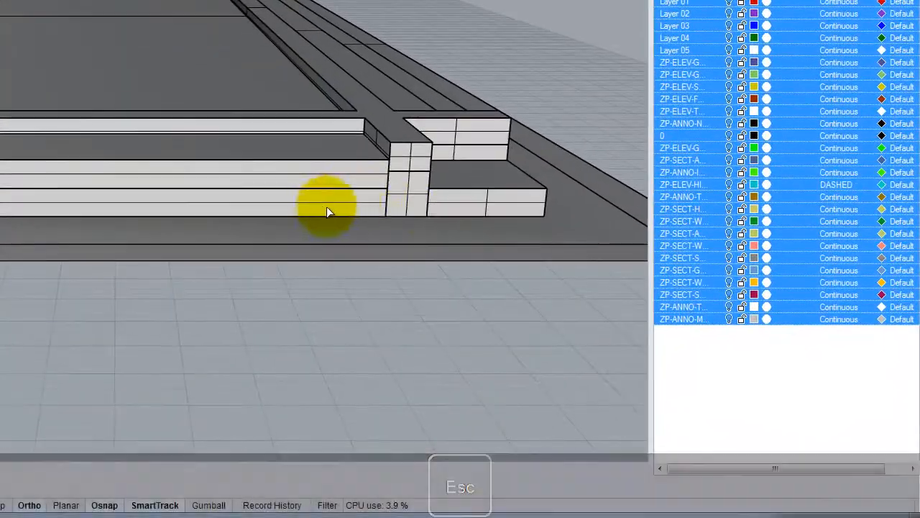
pyautogui.moveTo(404, 195); pyautogui.dragTo(416, 189, button='right')
pyautogui.click(256, 131)
pyautogui.click(272, 120)
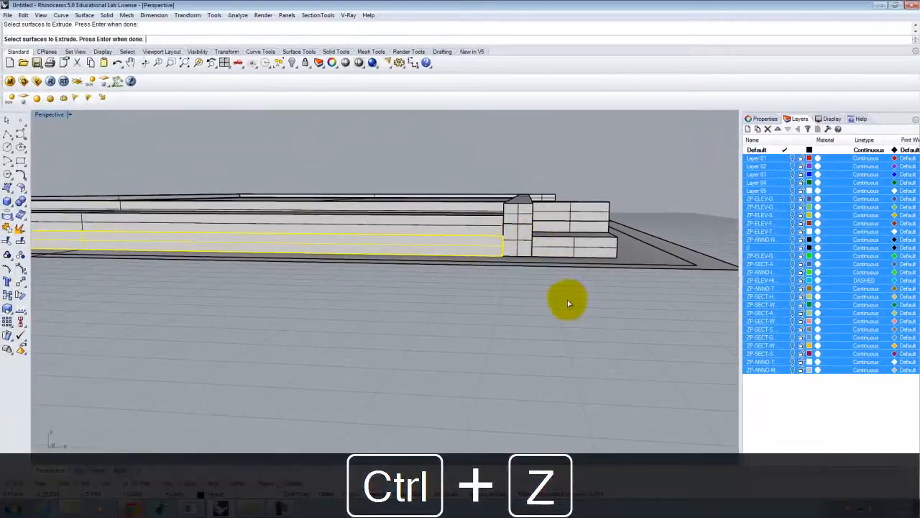
pyautogui.moveTo(542, 299); pyautogui.dragTo(472, 231, button='right')
pyautogui.press('Escape')
# - Undo the last surface extrusion, then restart ExtrudeSrf with the front strip picked
pyautogui.hotkey('ctrl', 'z')
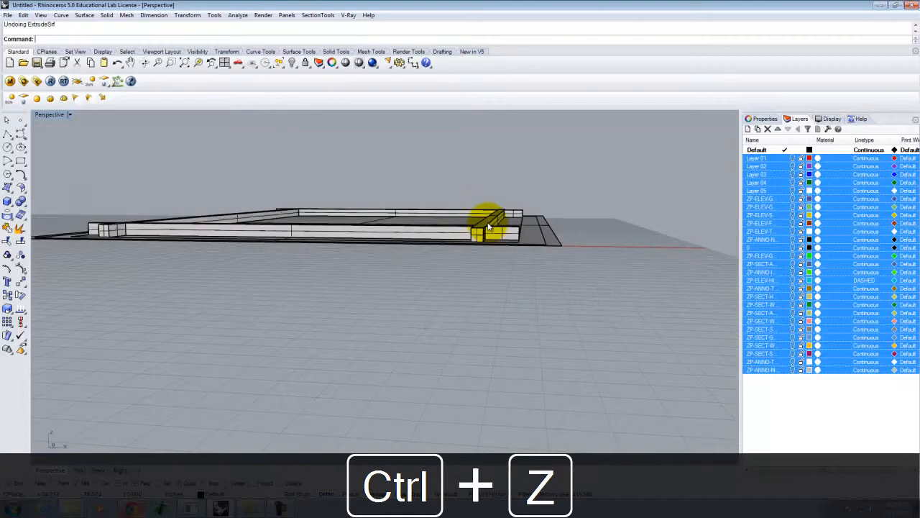
pyautogui.scroll(3, 451, 222)
pyautogui.moveTo(448, 210); pyautogui.dragTo(434, 233, button='right')
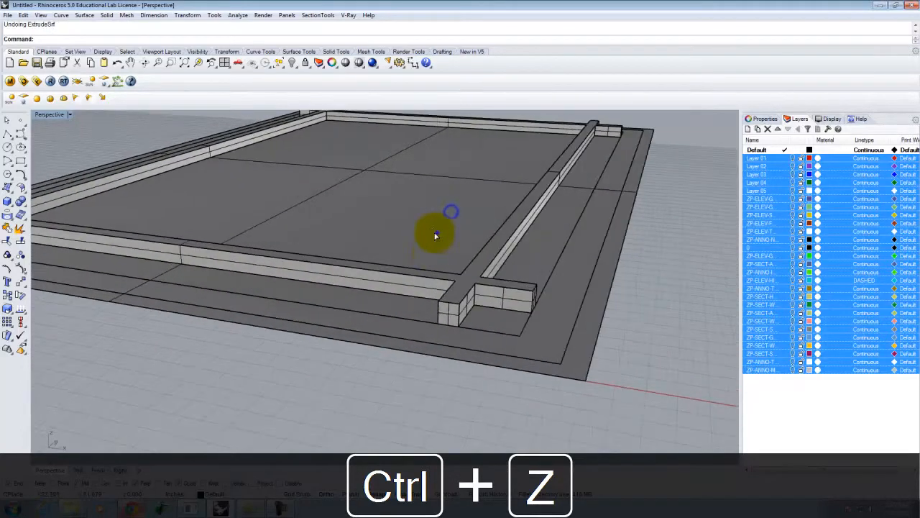
pyautogui.rightClick(436, 232)
pyautogui.click(395, 299)
# - Add the corner pieces, floor surface, and right, lower-left and upper-left strips to the extrusion
pyautogui.click(496, 322)
pyautogui.click(537, 248)
pyautogui.click(449, 210)
pyautogui.scroll(-4, 524, 239)
pyautogui.moveTo(317, 192); pyautogui.dragTo(432, 222, button='right')
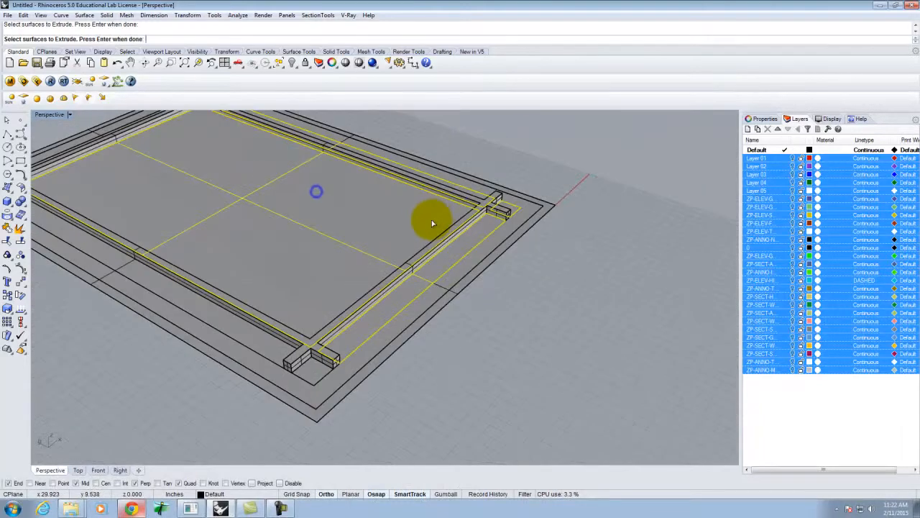
pyautogui.click(298, 364)
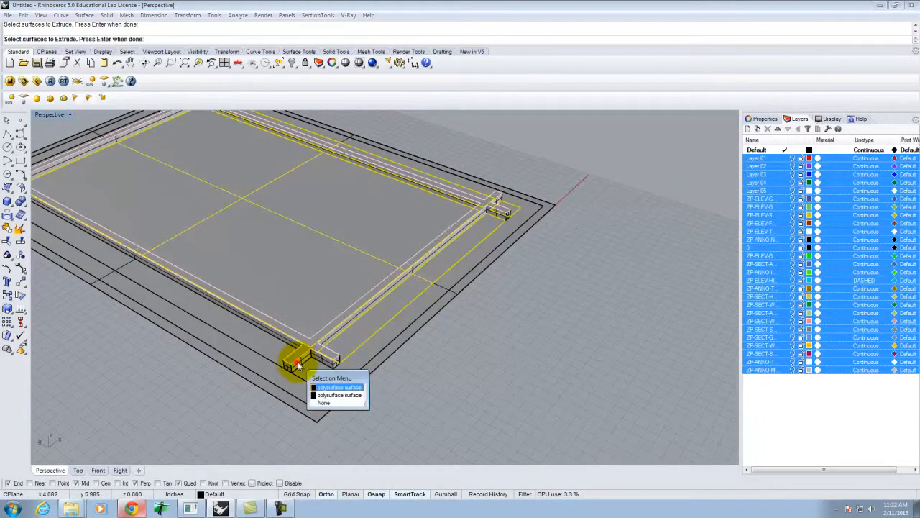
pyautogui.click(506, 407)
pyautogui.click(259, 347)
pyautogui.scroll(-5, 367, 360)
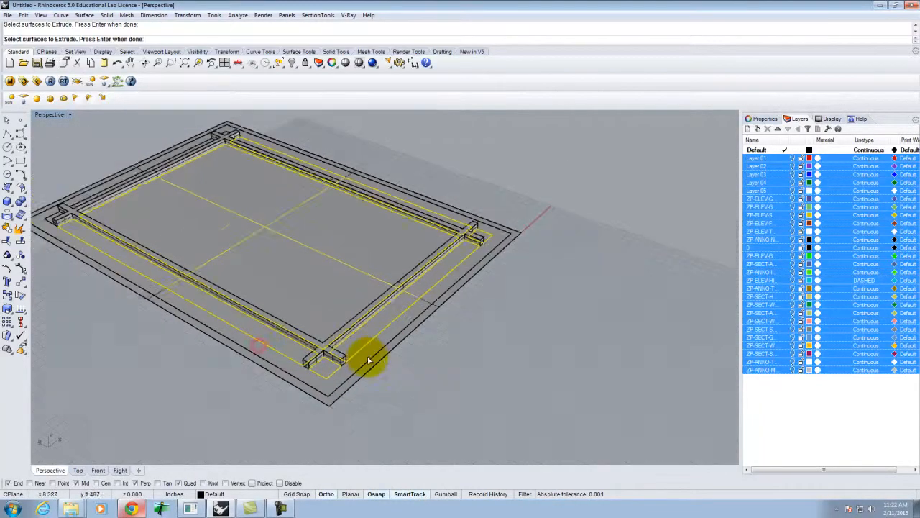
pyautogui.scroll(7, 129, 236)
pyautogui.click(199, 281)
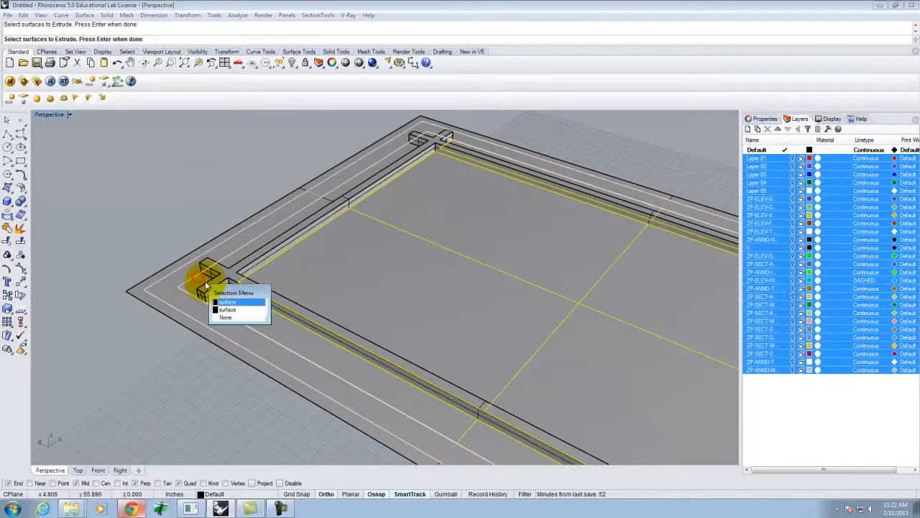
pyautogui.click(235, 310)
pyautogui.click(261, 243)
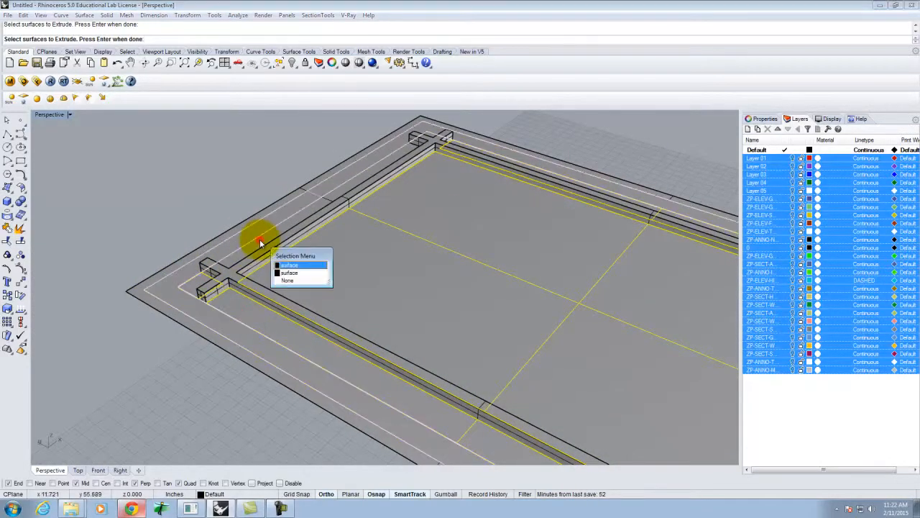
pyautogui.click(296, 272)
pyautogui.scroll(-5, 274, 238)
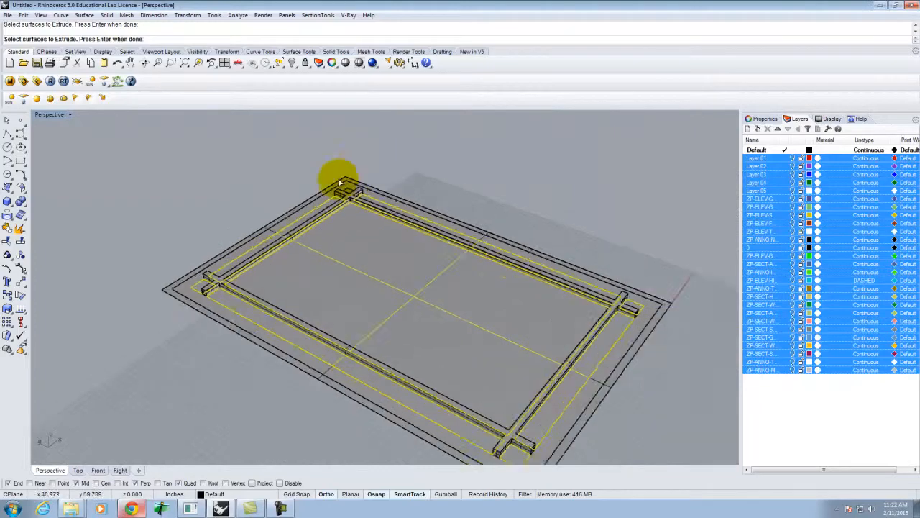
pyautogui.scroll(7, 381, 176)
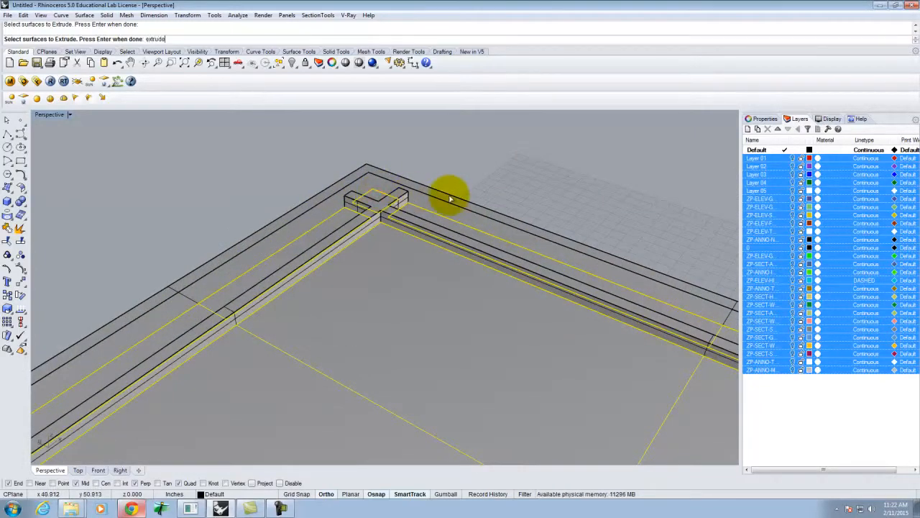
# - Extrude the picked frame bars and corners 5/8 inch as solids, then cancel the repeat
pyautogui.press('Return')
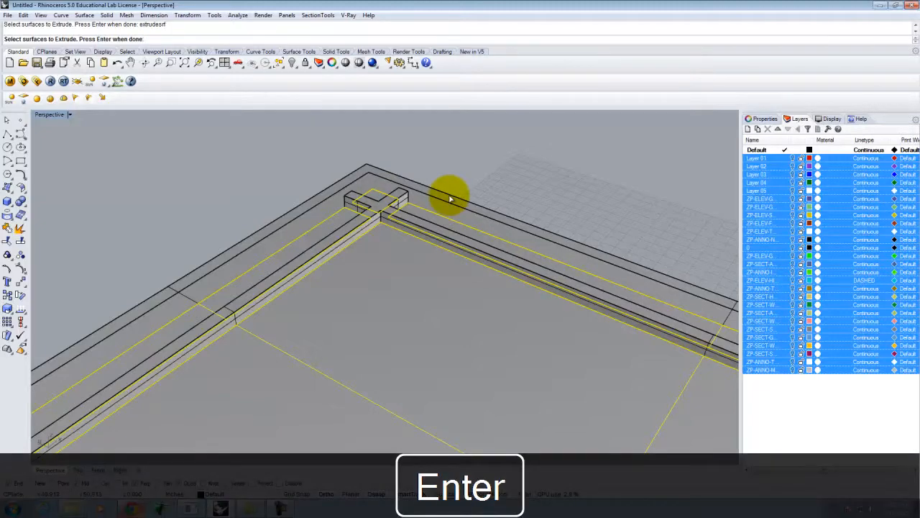
pyautogui.press('Return')
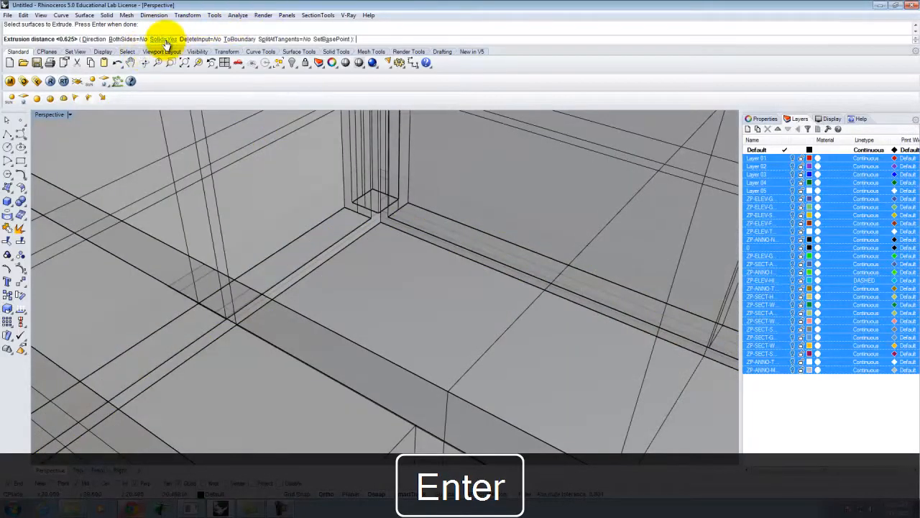
pyautogui.scroll(-4, 371, 212)
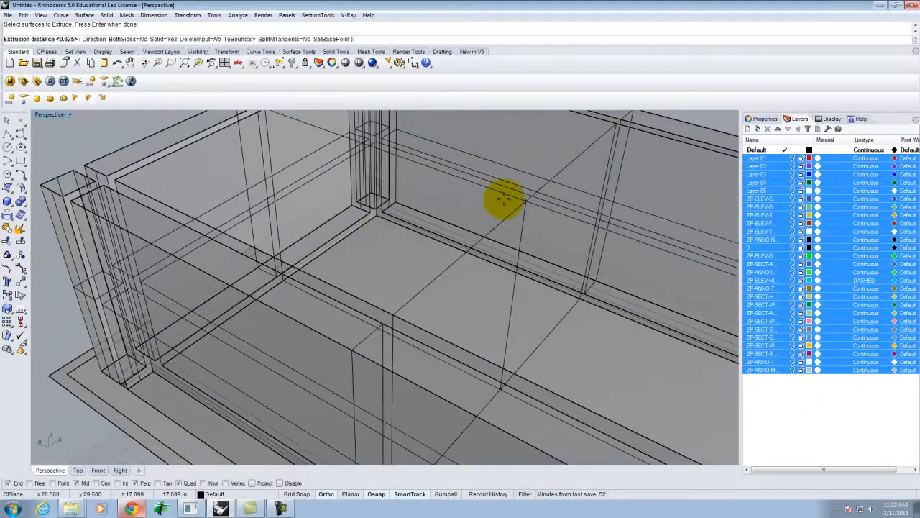
pyautogui.press('Return')
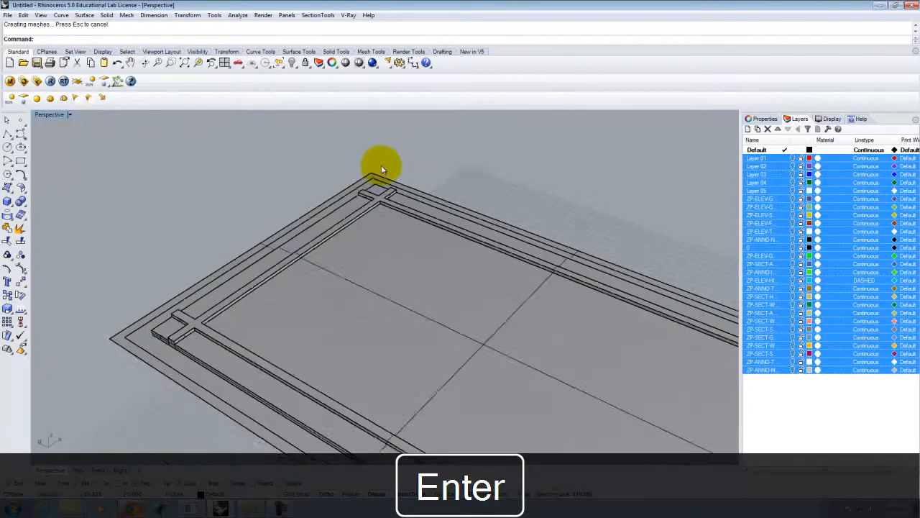
pyautogui.scroll(-8, 382, 170)
pyautogui.scroll(7, 592, 292)
pyautogui.moveTo(628, 286); pyautogui.dragTo(543, 285, button='right')
pyautogui.press('Escape')
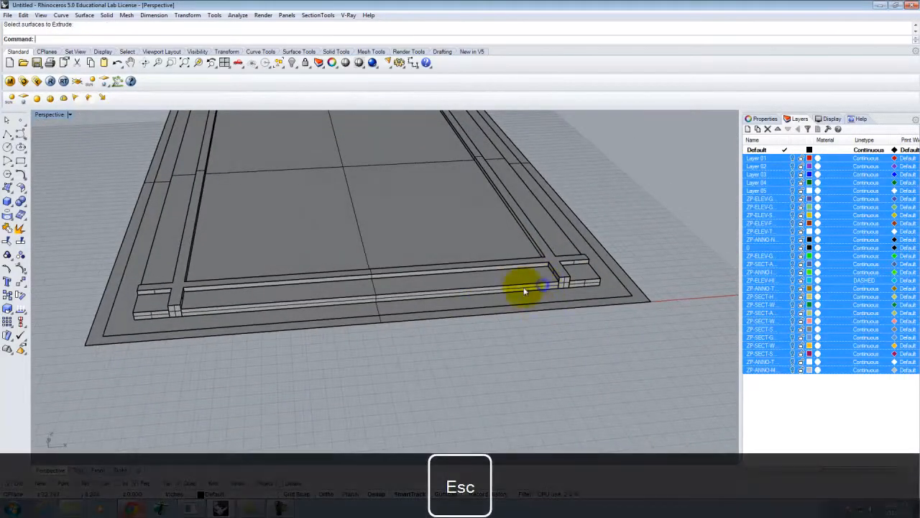
# - Select the front, right and left bars plus a corner piece, cancelling an accidental extrusion repeat
pyautogui.click(524, 278)
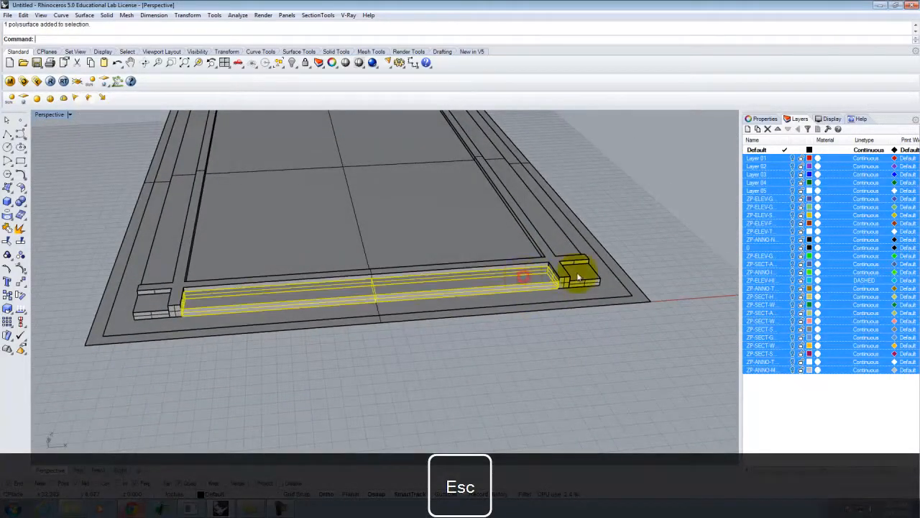
pyautogui.keyDown('shift'); pyautogui.click(554, 240); pyautogui.keyUp('shift')
pyautogui.keyDown('shift'); pyautogui.click(150, 302); pyautogui.keyUp('shift')
pyautogui.keyDown('shift'); pyautogui.click(158, 269); pyautogui.keyUp('shift')
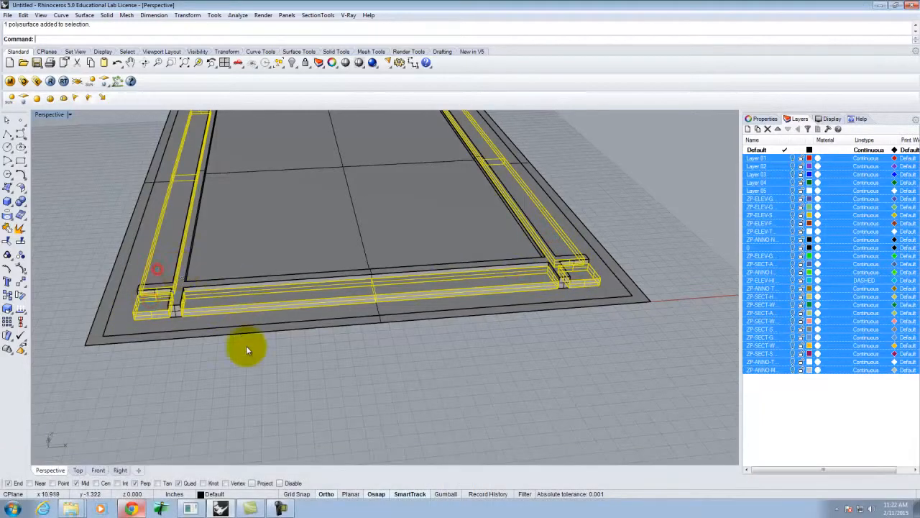
pyautogui.scroll(-10, 248, 348)
pyautogui.scroll(8, 224, 261)
pyautogui.moveTo(121, 295); pyautogui.dragTo(209, 300, button='right')
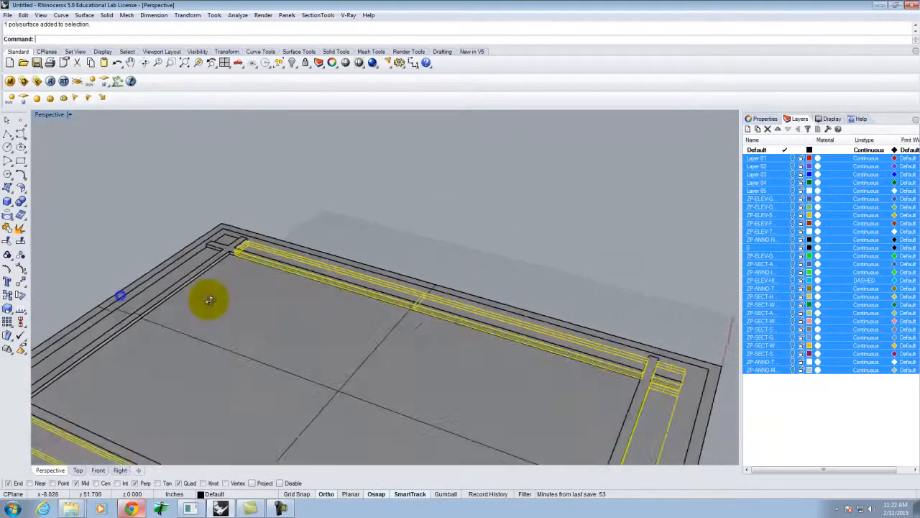
pyautogui.rightClick(209, 300)
pyautogui.scroll(-6, 419, 265)
pyautogui.press('Escape')
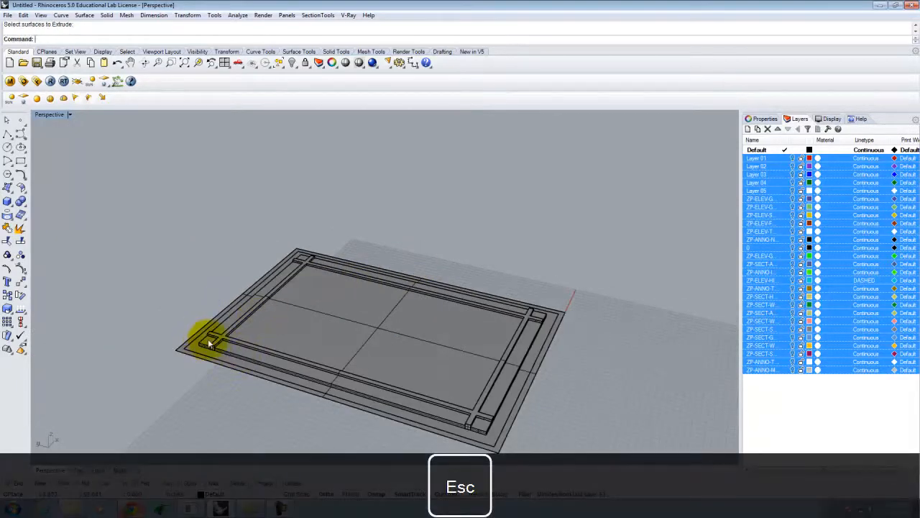
# - Reselect the left, bottom, top and right bars, the corner pieces and the centre slab together
pyautogui.click(208, 341)
pyautogui.click(179, 297)
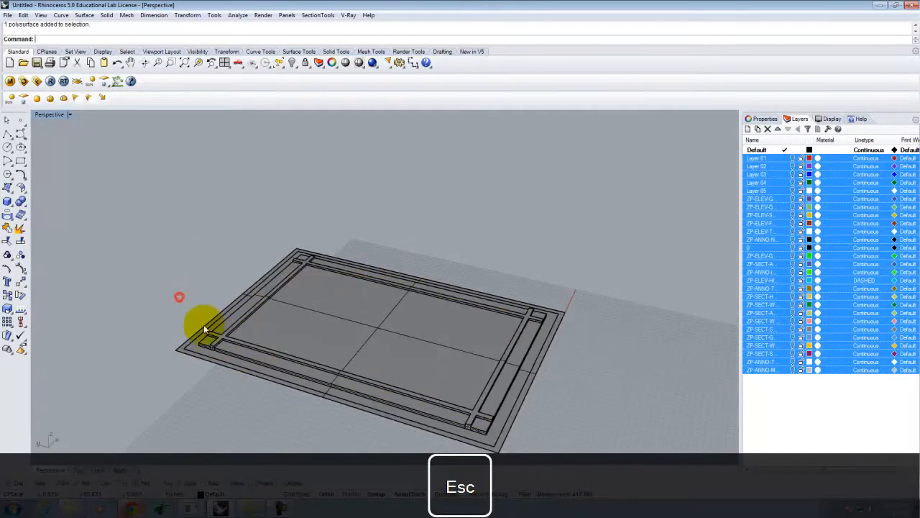
pyautogui.keyDown('shift'); pyautogui.click(222, 323); pyautogui.keyUp('shift')
pyautogui.keyDown('shift'); pyautogui.click(233, 351); pyautogui.keyUp('shift')
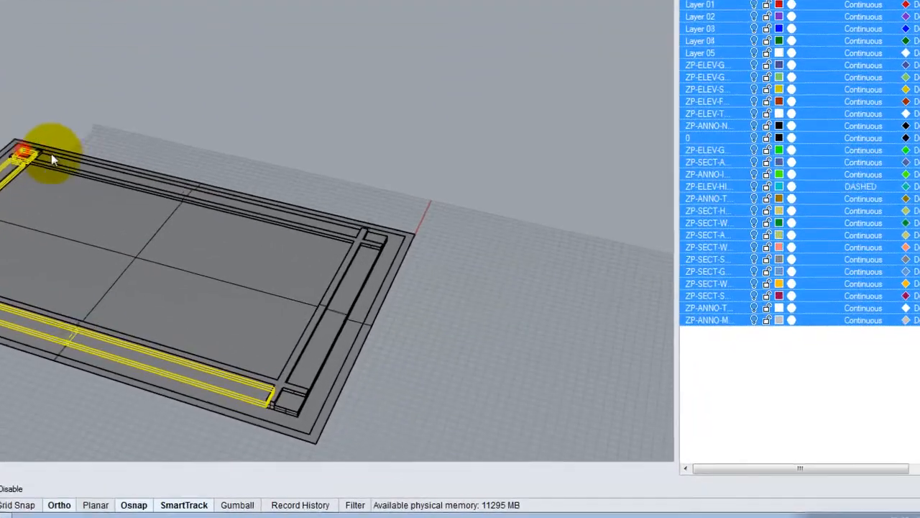
pyautogui.keyDown('shift'); pyautogui.click(64, 156); pyautogui.keyUp('shift')
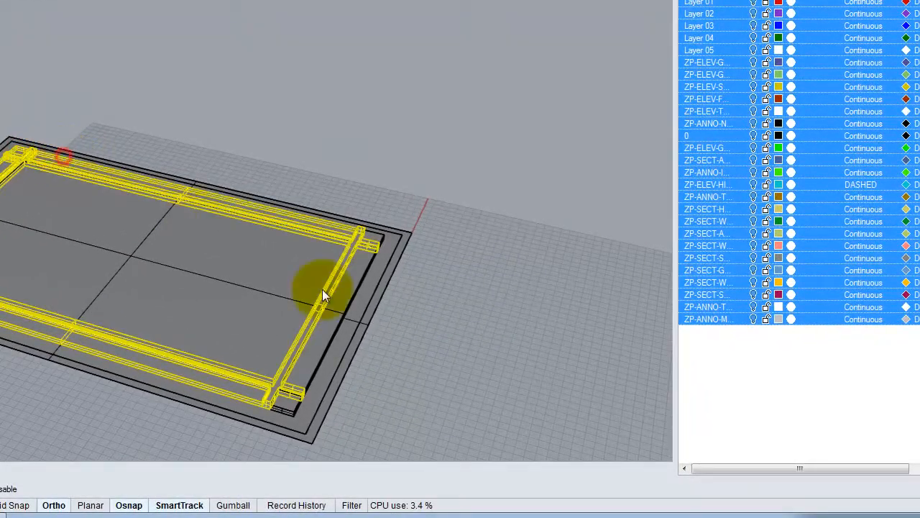
pyautogui.keyDown('shift'); pyautogui.click(381, 234); pyautogui.keyUp('shift')
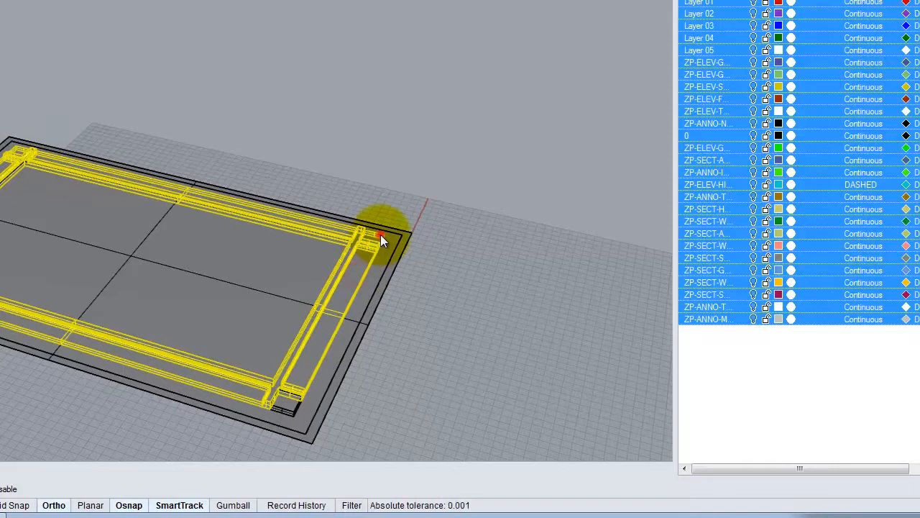
pyautogui.keyDown('shift'); pyautogui.click(288, 401); pyautogui.keyUp('shift')
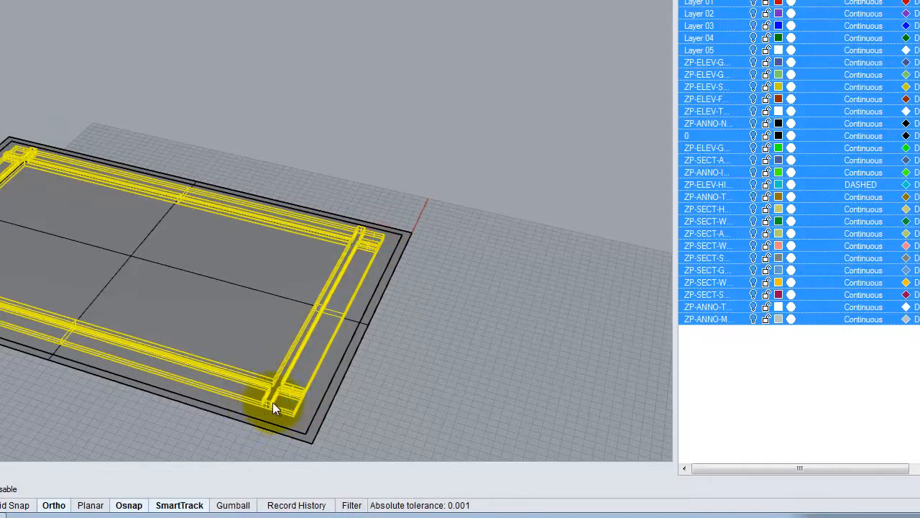
pyautogui.keyDown('ctrl'); pyautogui.click(270, 398); pyautogui.keyUp('ctrl')
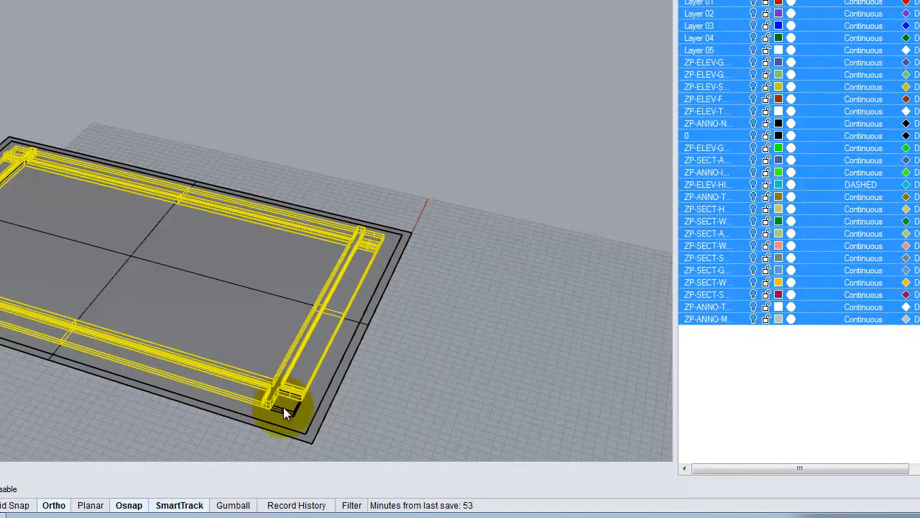
pyautogui.keyDown('ctrl'); pyautogui.click(268, 397); pyautogui.keyUp('ctrl')
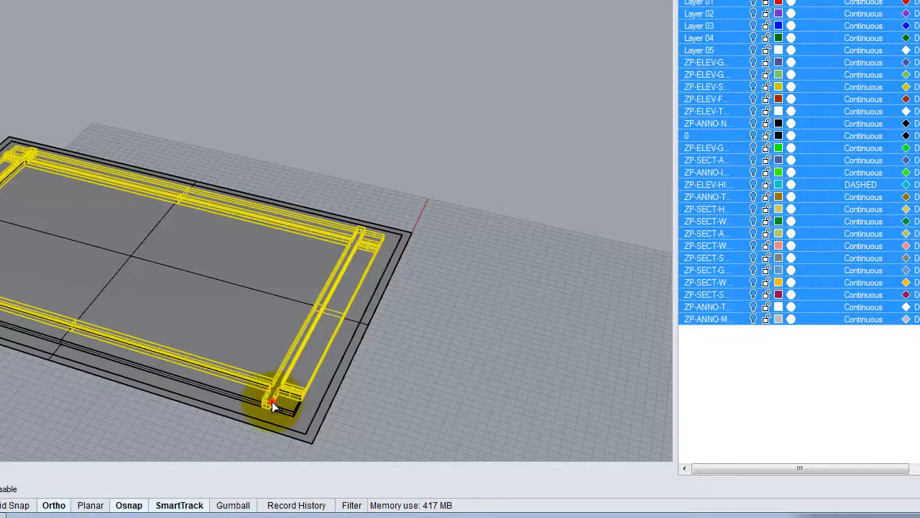
pyautogui.keyDown('ctrl'); pyautogui.click(272, 400); pyautogui.keyUp('ctrl')
pyautogui.keyDown('shift'); pyautogui.click(240, 390); pyautogui.keyUp('shift')
pyautogui.keyDown('shift'); pyautogui.click(285, 400); pyautogui.keyUp('shift')
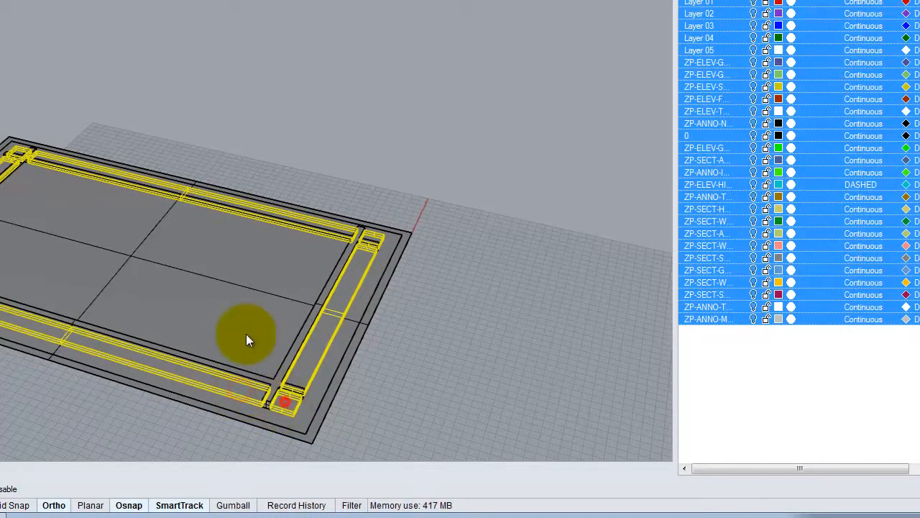
pyautogui.keyDown('shift'); pyautogui.click(240, 326); pyautogui.keyUp('shift')
# - Move the selected frame bars and corner pieces up 3/16 inch
pyautogui.press('Return')
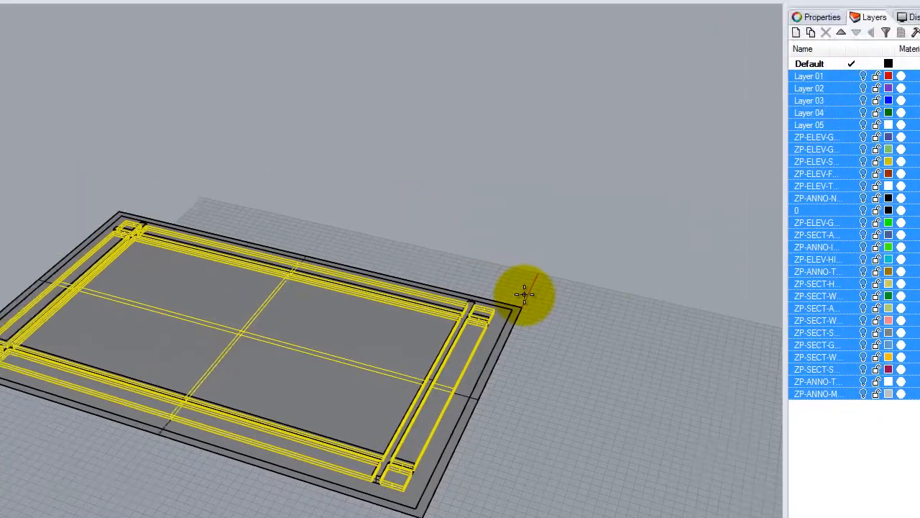
pyautogui.write('3/')
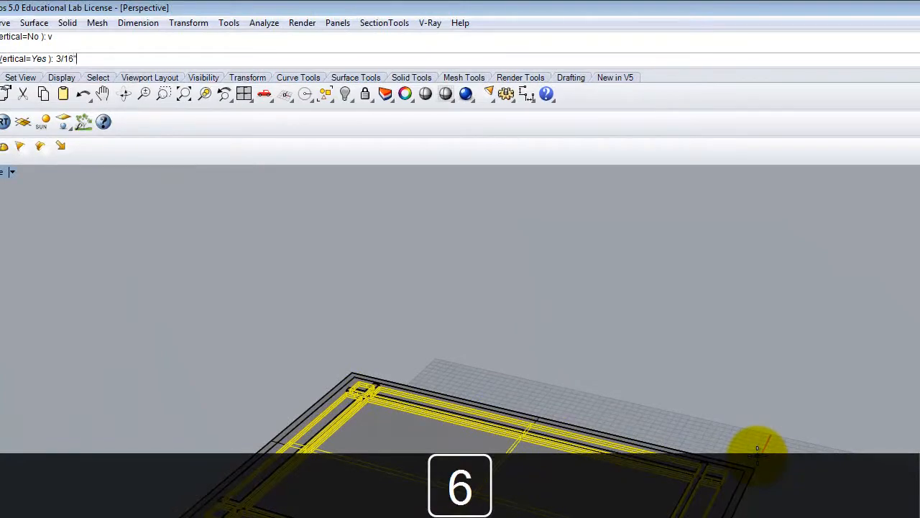
pyautogui.write('16"')
pyautogui.press('Return')
pyautogui.click(771, 466)
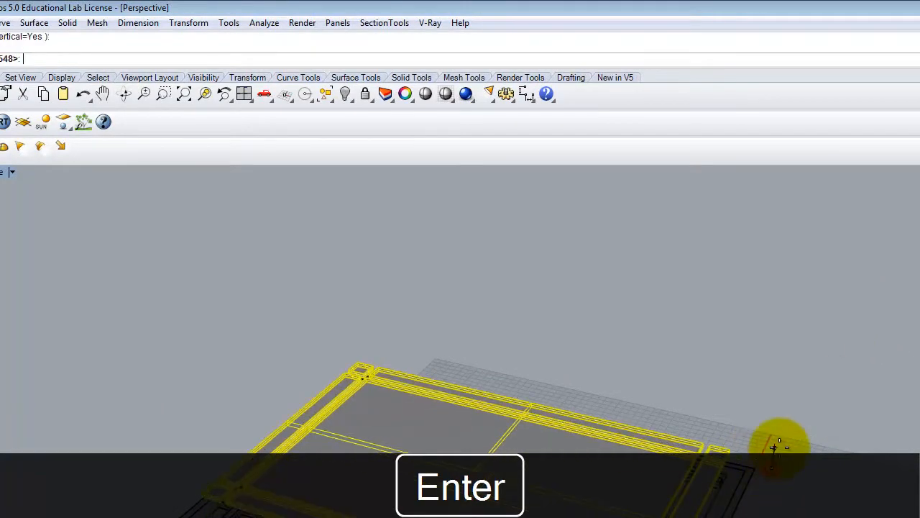
pyautogui.write('3')
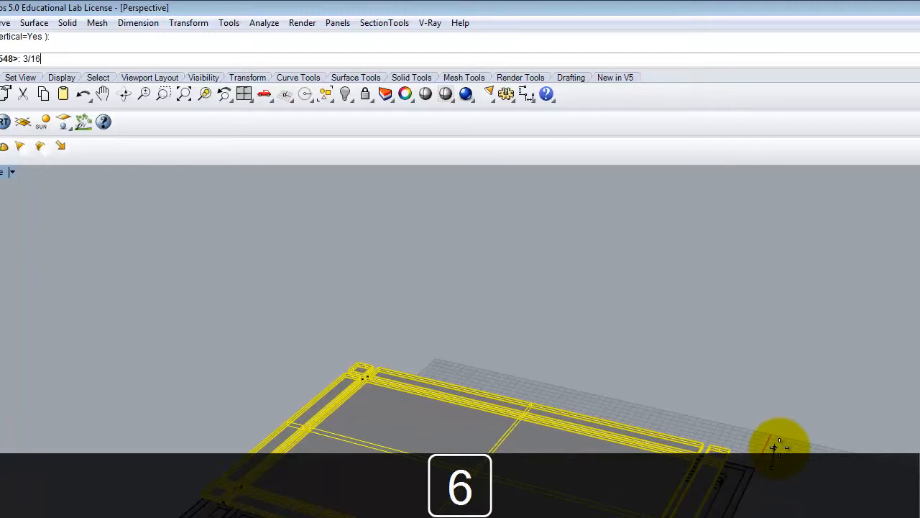
pyautogui.write('/16')
pyautogui.press('Return')
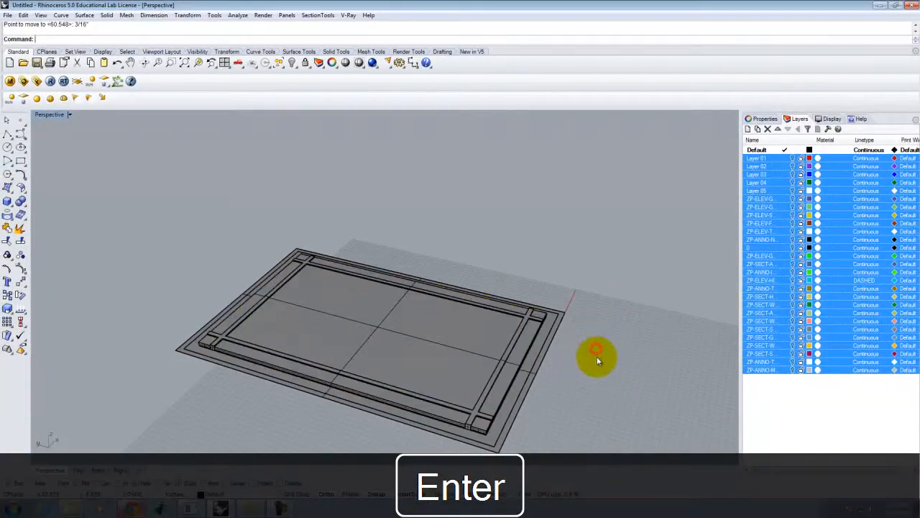
# - Attempt a second move of the frame, cancel it, and start ExtrudeSrf with Ext
pyautogui.moveTo(597, 356); pyautogui.dragTo(480, 309, button='right')
pyautogui.rightClick(480, 308)
pyautogui.scroll(8, 417, 321)
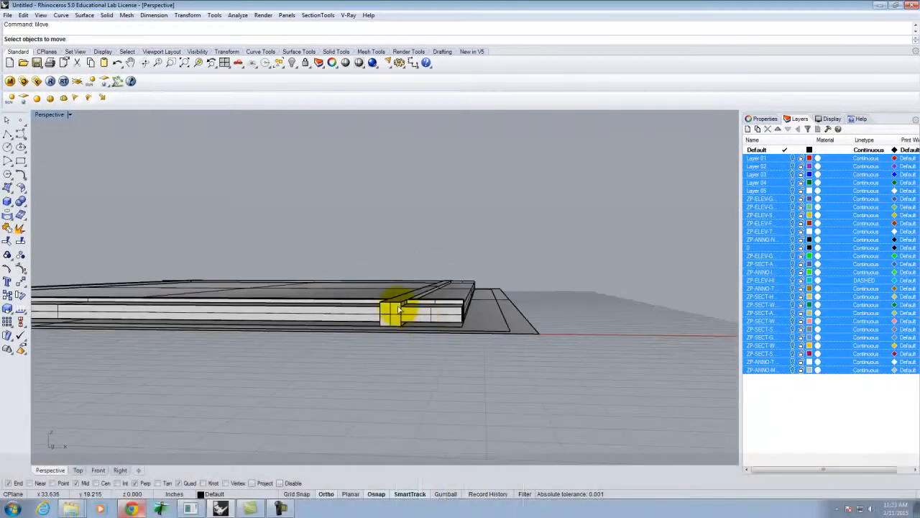
pyautogui.moveTo(524, 316); pyautogui.dragTo(462, 315, button='right')
pyautogui.click(510, 410)
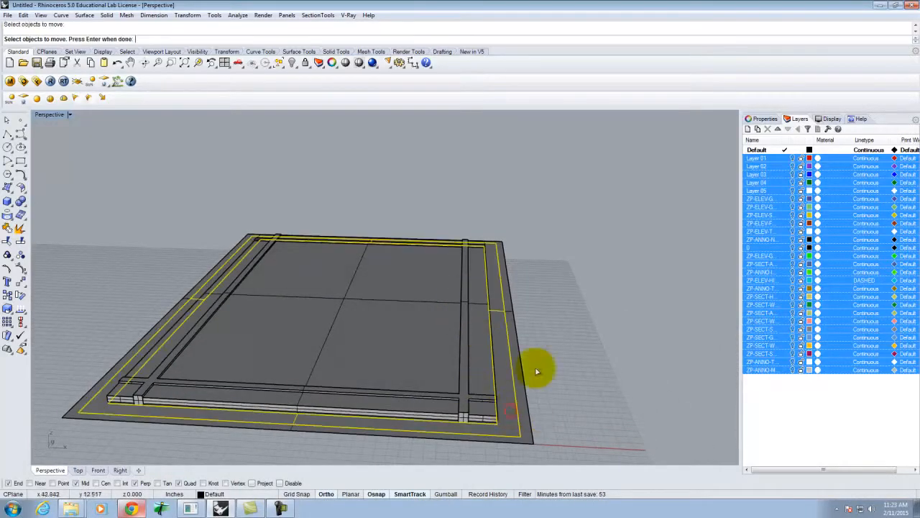
pyautogui.scroll(-4, 546, 363)
pyautogui.scroll(3, 503, 374)
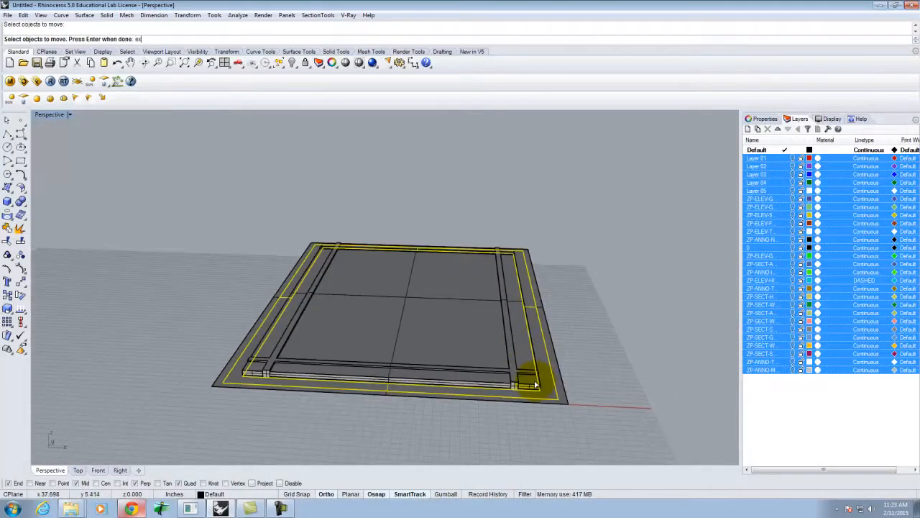
pyautogui.press('BackSpace')
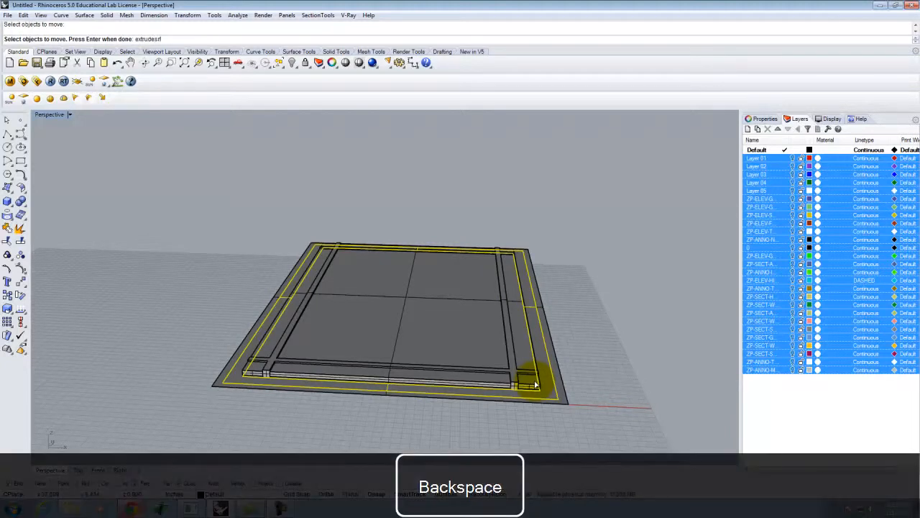
pyautogui.press('Escape')
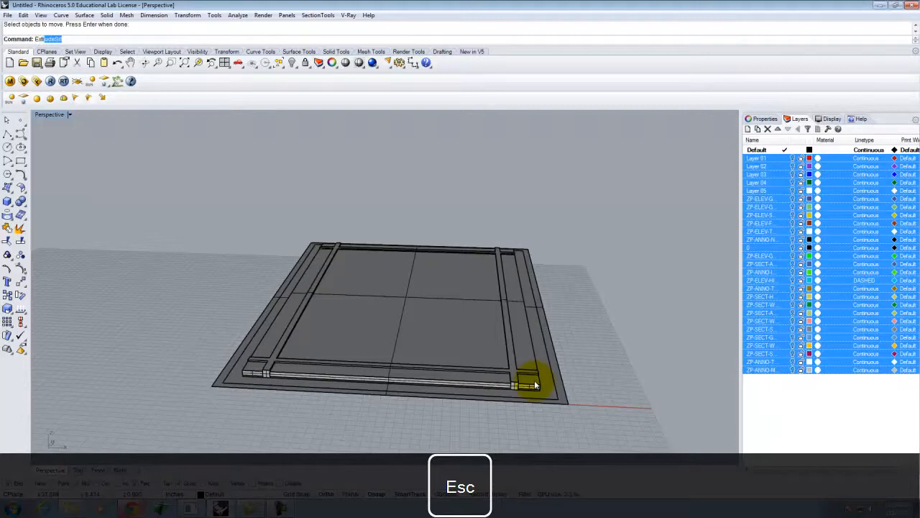
pyautogui.write('Ext')
pyautogui.press('Return')
# - Extrude the outer frame surfaces into 1.5-unit walls
pyautogui.scroll(3, 540, 384)
pyautogui.click(568, 401)
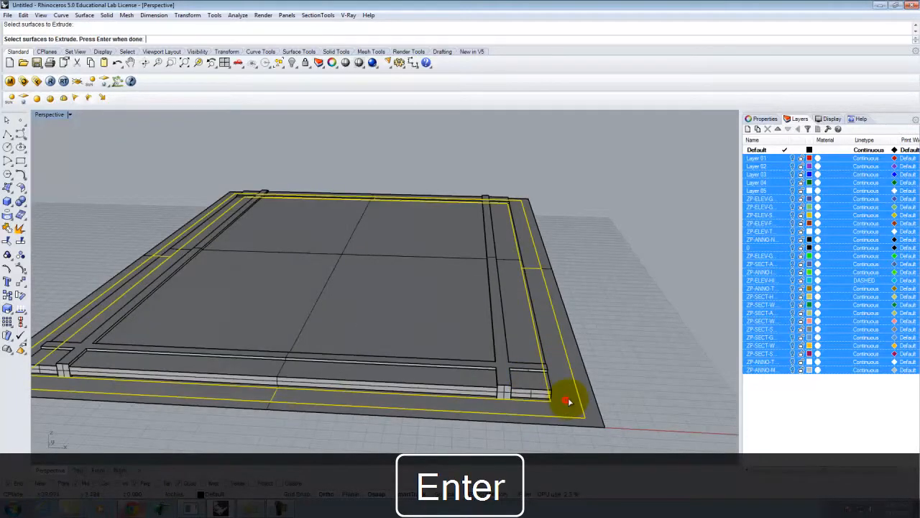
pyautogui.press('Return')
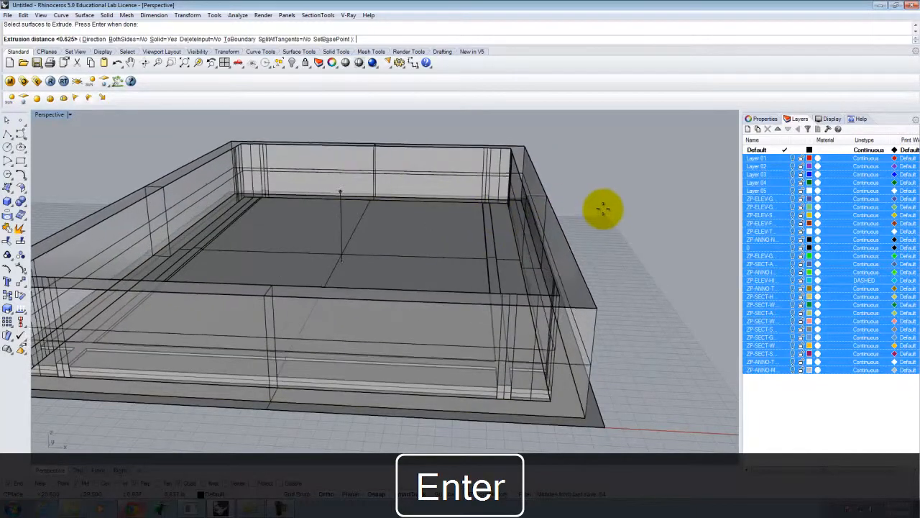
pyautogui.write('1')
pyautogui.press('Delete')
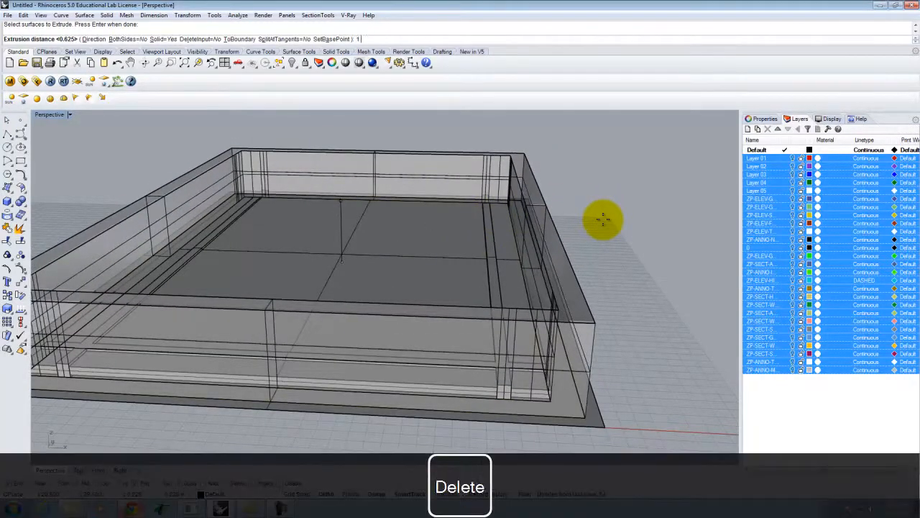
pyautogui.press('Return')
# - Extrude the slab's top surface 4 units thick
pyautogui.moveTo(615, 324); pyautogui.dragTo(620, 300, button='right')
pyautogui.rightClick(622, 299)
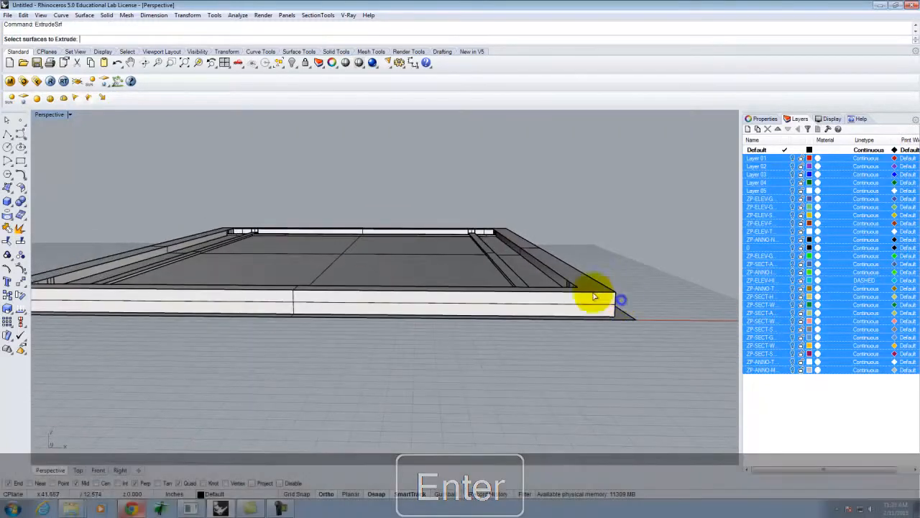
pyautogui.scroll(3, 650, 316)
pyautogui.rightClick(667, 337)
pyautogui.moveTo(667, 337); pyautogui.dragTo(660, 320, button='right')
pyautogui.scroll(-8, 633, 289)
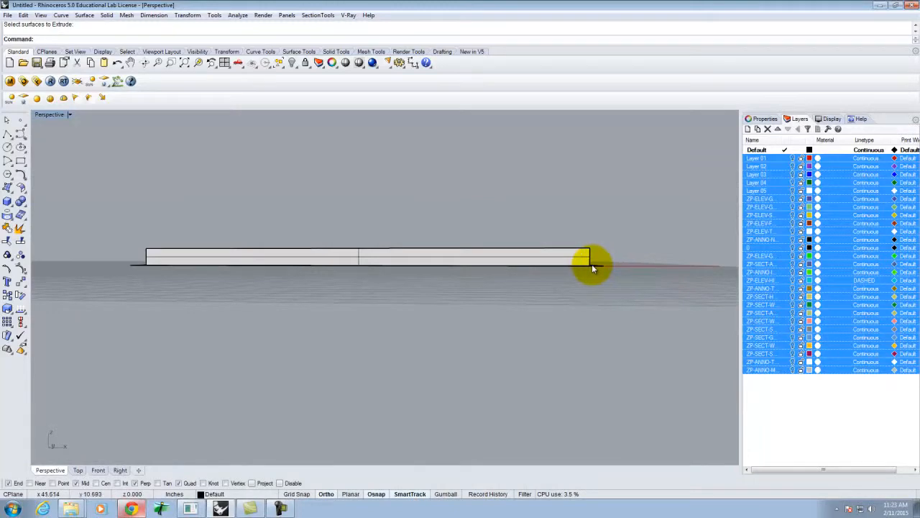
pyautogui.scroll(5, 593, 268)
pyautogui.moveTo(593, 263); pyautogui.dragTo(594, 288, button='right')
pyautogui.scroll(-5, 596, 291)
pyautogui.scroll(5, 596, 293)
pyautogui.click(532, 239)
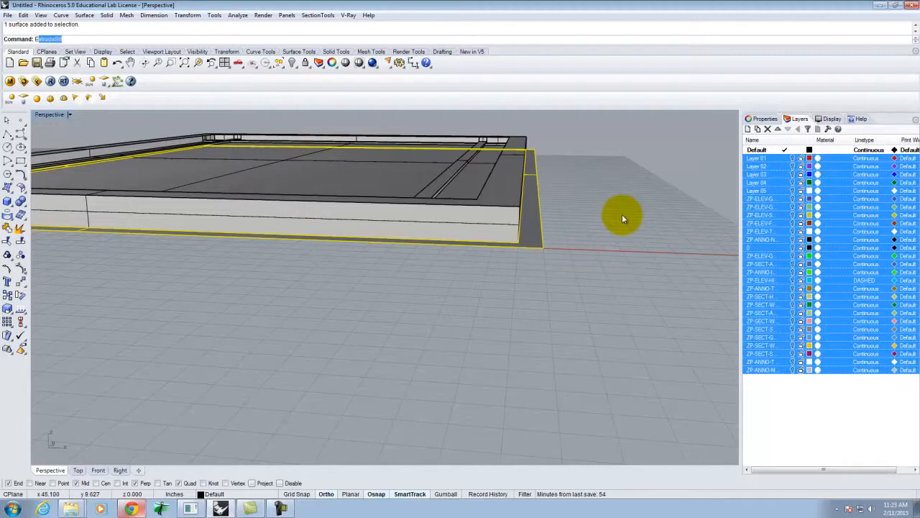
pyautogui.press('Return')
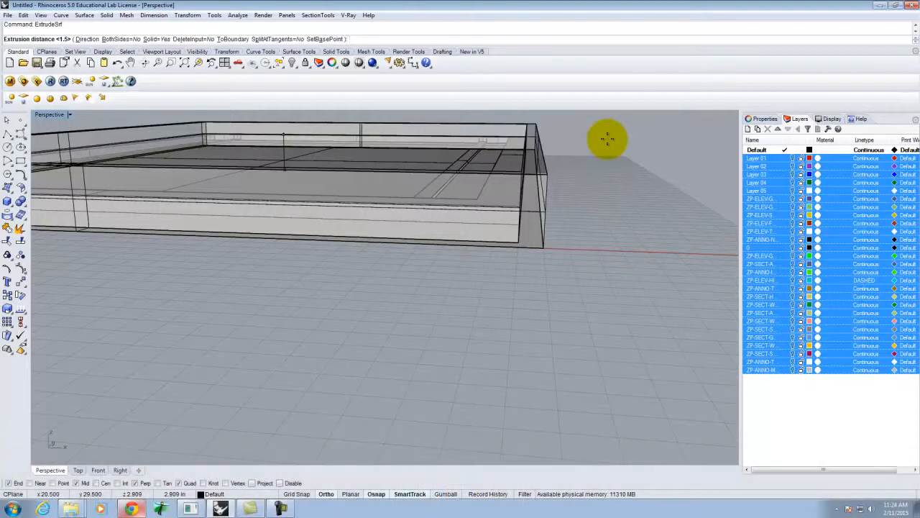
pyautogui.write('4')
pyautogui.press('Return')
# - Inspect the extruded frame from several angles, then restore the four-viewport layout
pyautogui.scroll(-3, 522, 205)
pyautogui.moveTo(517, 179); pyautogui.dragTo(364, 142, button='right')
pyautogui.rightClick(514, 238)
pyautogui.scroll(-8, 497, 300)
pyautogui.press('Escape')
pyautogui.press('Escape')
pyautogui.moveTo(525, 261); pyautogui.dragTo(425, 321, button='right')
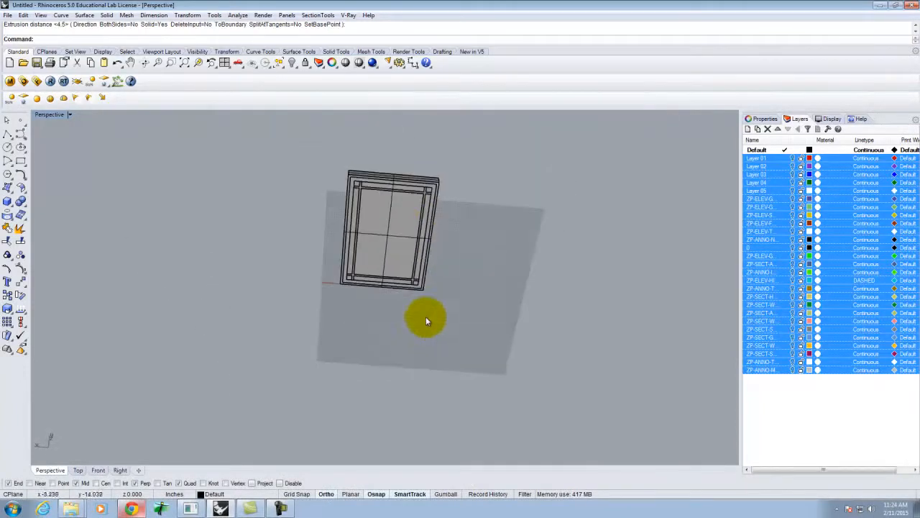
pyautogui.scroll(3, 407, 216)
pyautogui.click(399, 225)
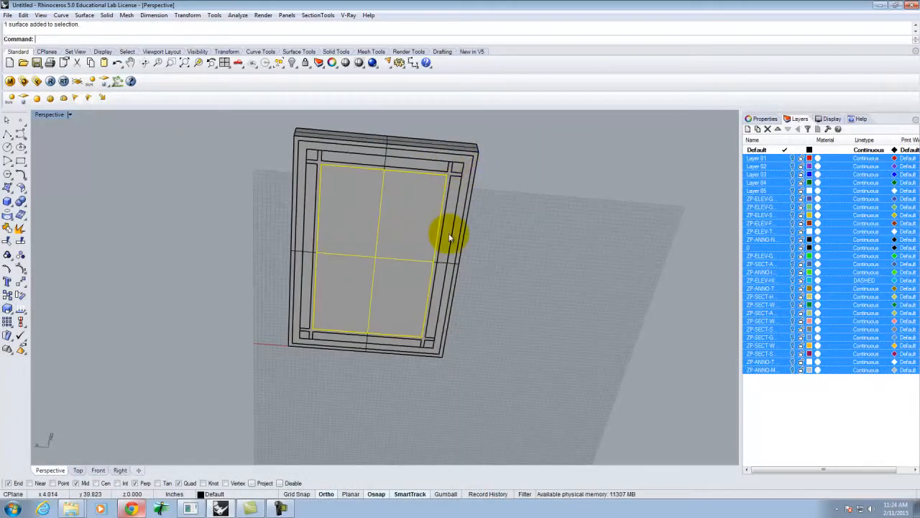
pyautogui.moveTo(513, 204); pyautogui.dragTo(503, 277, button='right')
pyautogui.rightClick(504, 278)
pyautogui.press('Escape')
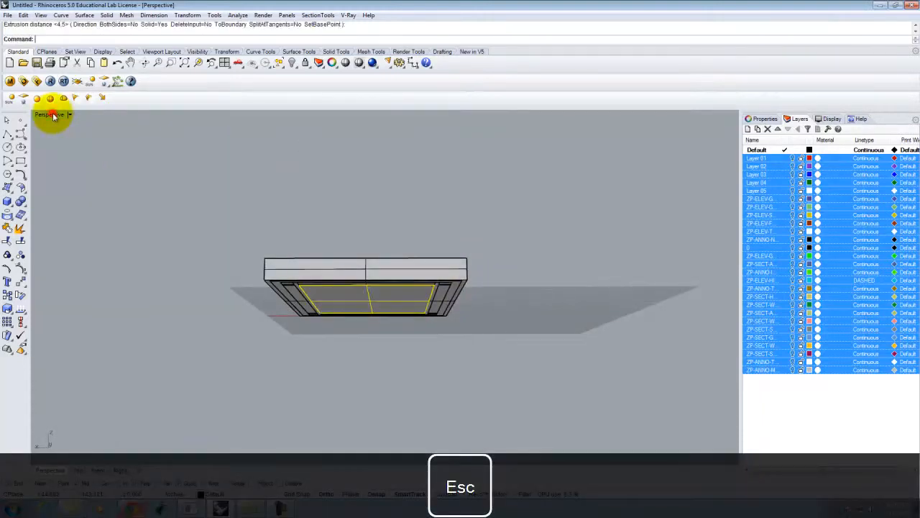
pyautogui.doubleClick(52, 115)
# - Delete the twelve bottom surfaces window-selected in the Right view, then check the tray's underside
pyautogui.click(430, 450)
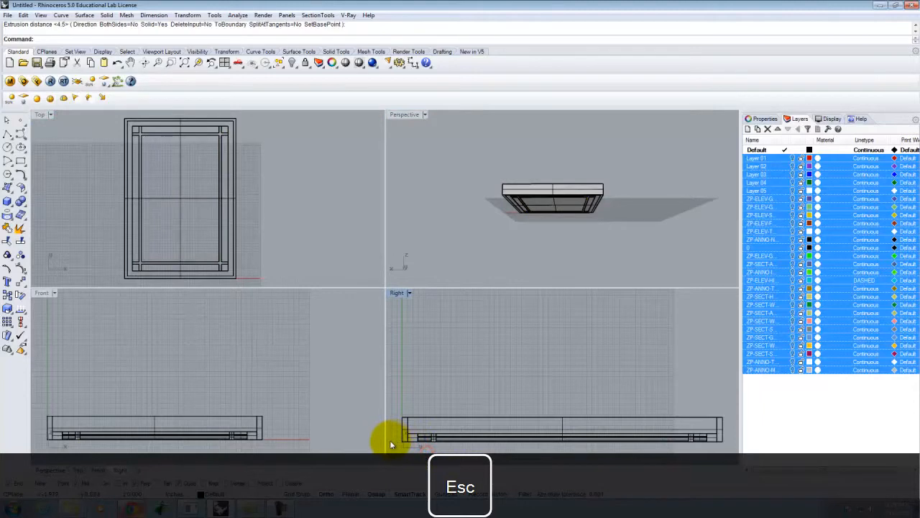
pyautogui.moveTo(393, 441); pyautogui.dragTo(483, 464)
pyautogui.moveTo(663, 463); pyautogui.dragTo(735, 454)
pyautogui.press('Delete')
pyautogui.scroll(8, 606, 203)
pyautogui.moveTo(604, 206); pyautogui.dragTo(560, 181, button='right')
pyautogui.rightClick(561, 182)
pyautogui.moveTo(463, 166); pyautogui.dragTo(629, 148, button='right')
pyautogui.moveTo(698, 183); pyautogui.dragTo(709, 242, button='right')
pyautogui.rightClick(709, 242)
pyautogui.scroll(-4, 643, 157)
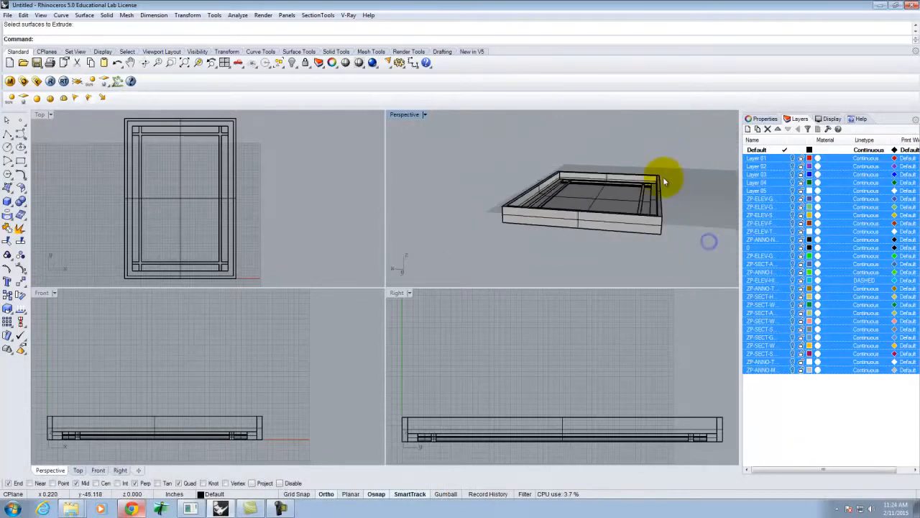
pyautogui.scroll(5, 651, 202)
pyautogui.scroll(-3, 667, 205)
# - Move the tray polysurface up 2 units, then undo that move
pyautogui.click(663, 198)
pyautogui.write('move')
pyautogui.press('Return')
pyautogui.write('v')
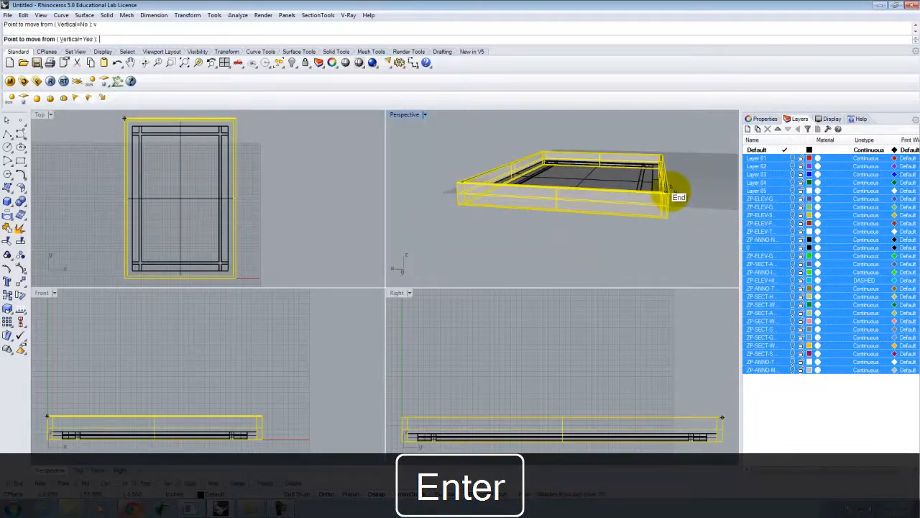
pyautogui.click(667, 193)
pyautogui.write('2')
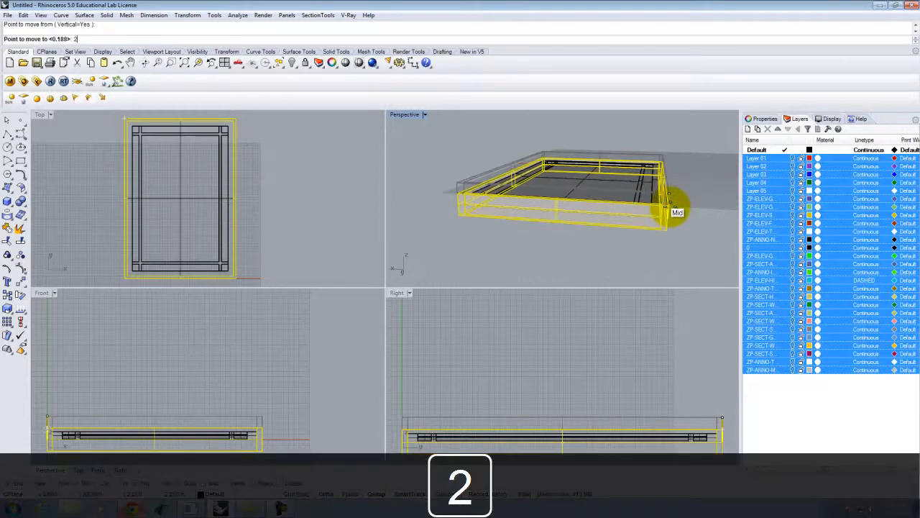
pyautogui.press('Return')
pyautogui.hotkey('ctrl', 'z')
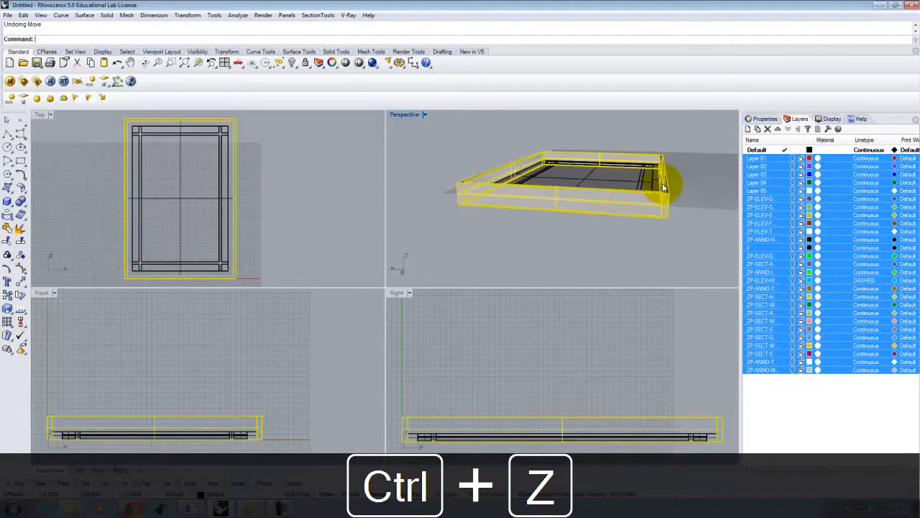
# - Move the tray straight down 2 units with Vertical=Yes
pyautogui.press('space')
pyautogui.click(667, 193)
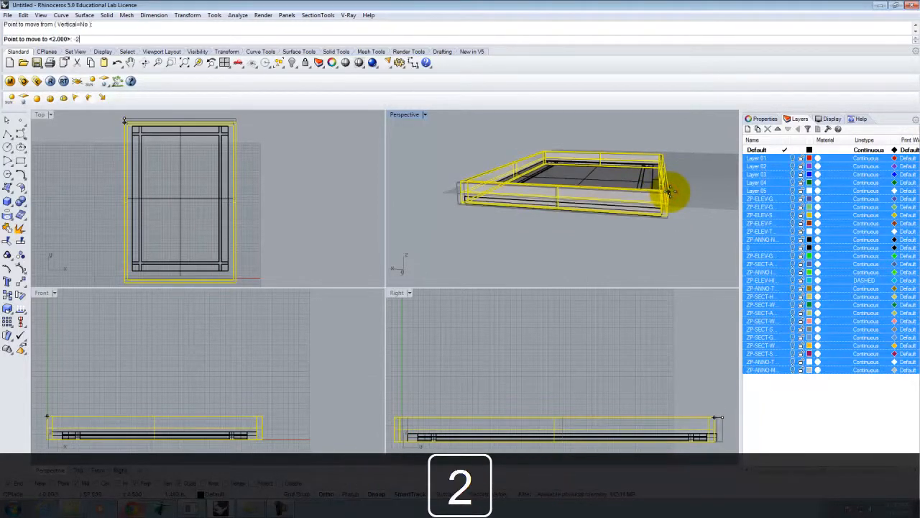
pyautogui.press('Escape')
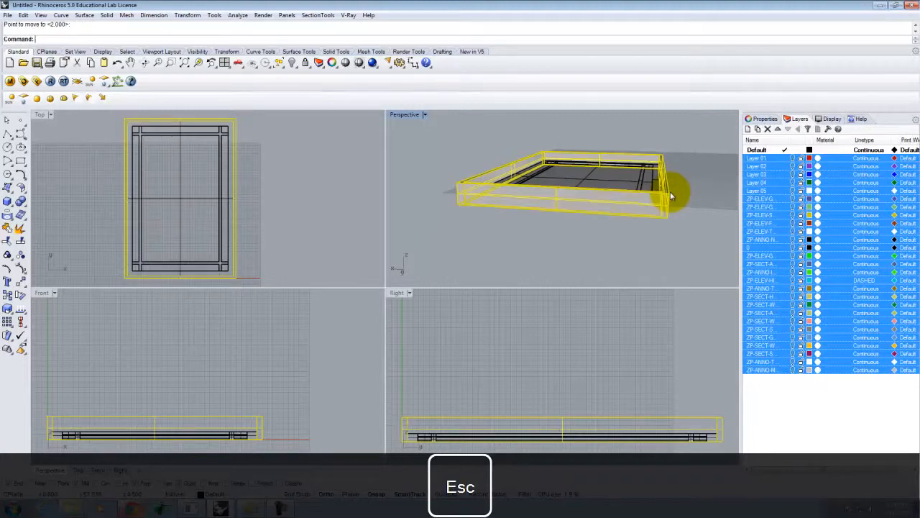
pyautogui.press('space')
pyautogui.click(75, 38)
pyautogui.click(676, 193)
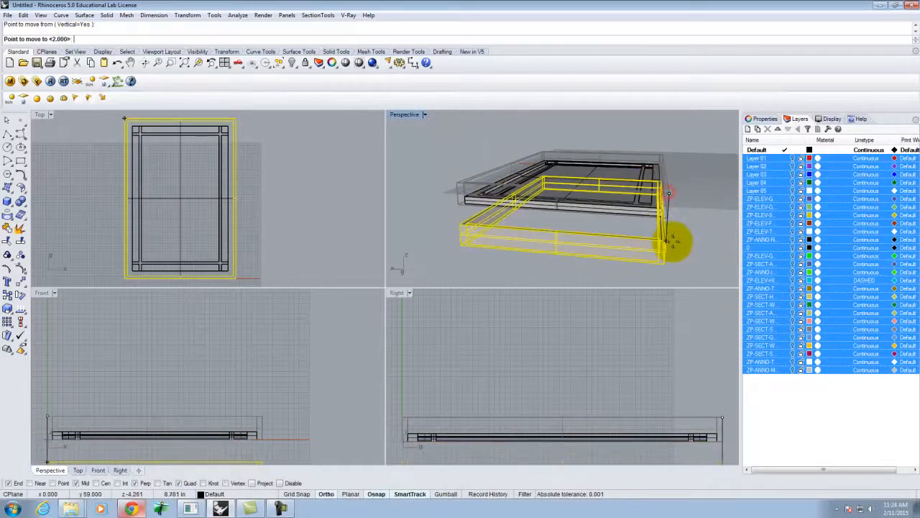
pyautogui.write('-2')
pyautogui.press('Return')
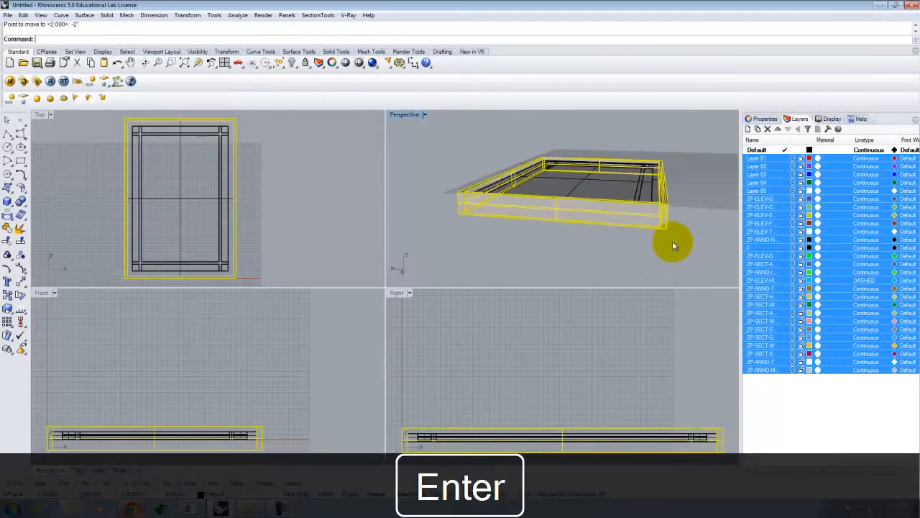
pyautogui.click(689, 232)
# - Select the inner frame polysurface and orbit to view its corner
pyautogui.scroll(5, 651, 187)
pyautogui.moveTo(651, 185); pyautogui.dragTo(698, 194, button='right')
pyautogui.rightClick(680, 163)
pyautogui.scroll(-5, 678, 165)
pyautogui.moveTo(686, 227); pyautogui.dragTo(525, 148, button='right')
pyautogui.rightClick(526, 148)
pyautogui.scroll(9, 477, 225)
pyautogui.click(488, 261)
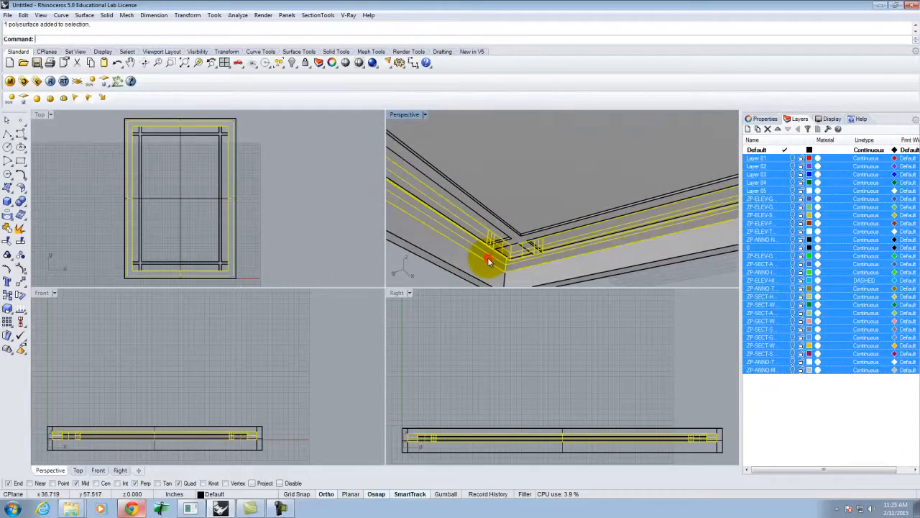
pyautogui.moveTo(547, 175); pyautogui.dragTo(530, 252, button='right')
pyautogui.rightClick(530, 254)
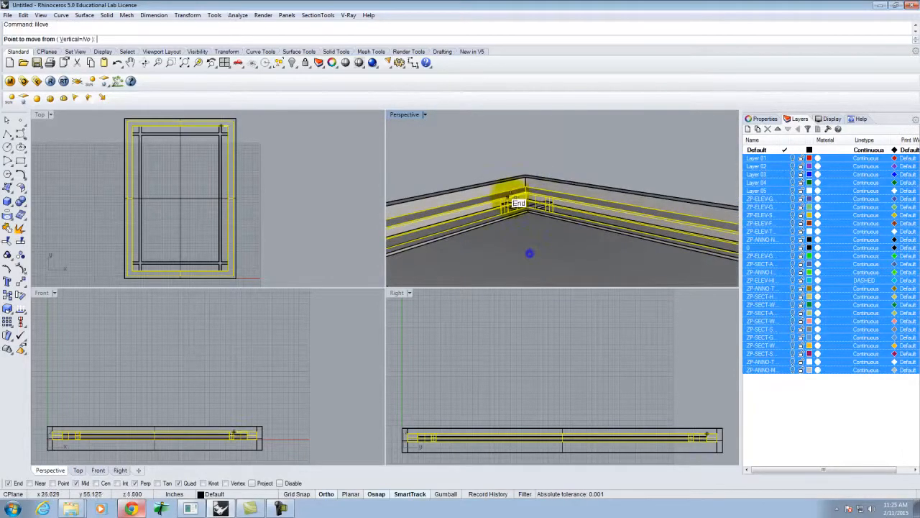
pyautogui.scroll(-3, 480, 237)
pyautogui.moveTo(545, 187); pyautogui.dragTo(478, 201, button='right')
# - Move the inner frame piece down 0.25 from its corner point
pyautogui.write('move')
pyautogui.press('Return')
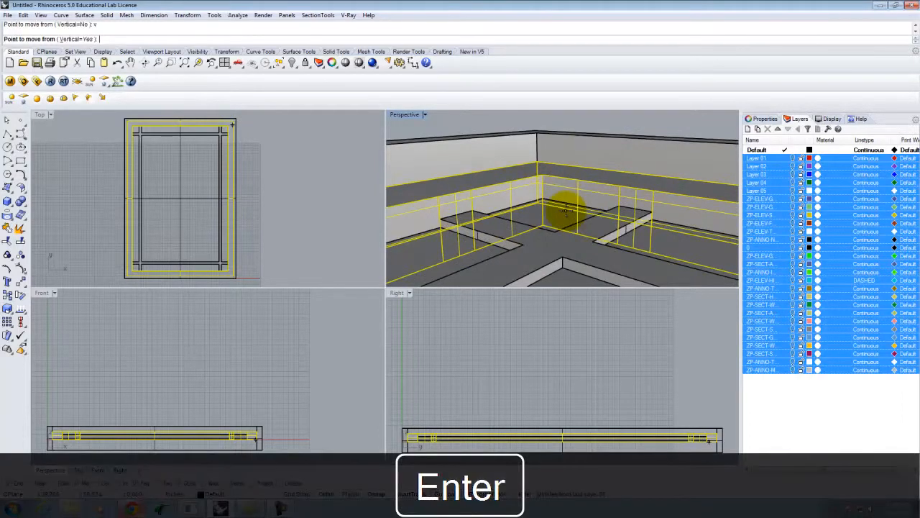
pyautogui.click(544, 174)
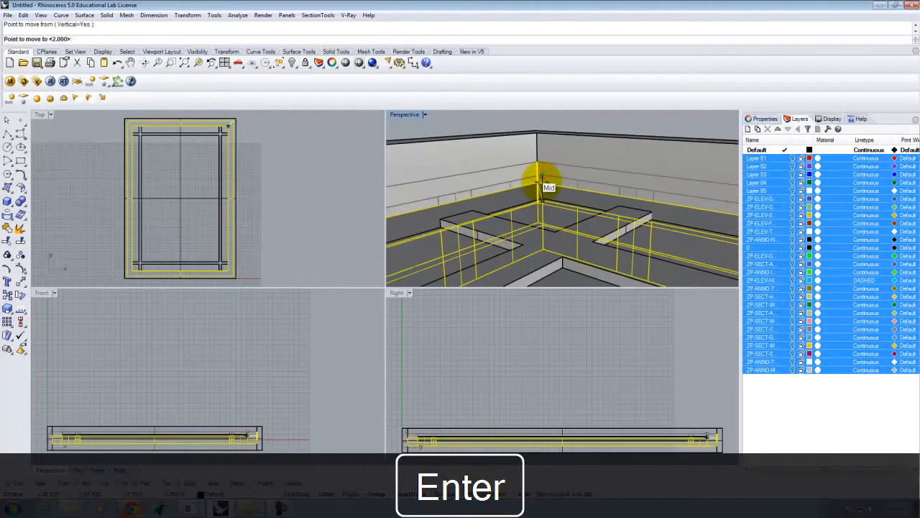
pyautogui.write('-')
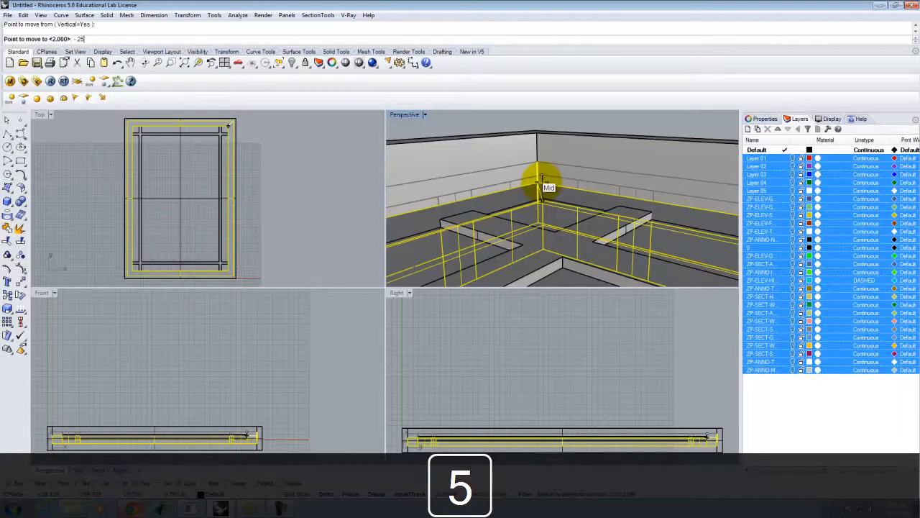
pyautogui.write('25')
pyautogui.press('Return')
pyautogui.click(573, 124)
pyautogui.moveTo(572, 123); pyautogui.dragTo(663, 240, button='right')
# - Start Rotate3D and window-select the whole window frame
pyautogui.moveTo(448, 164); pyautogui.dragTo(596, 276)
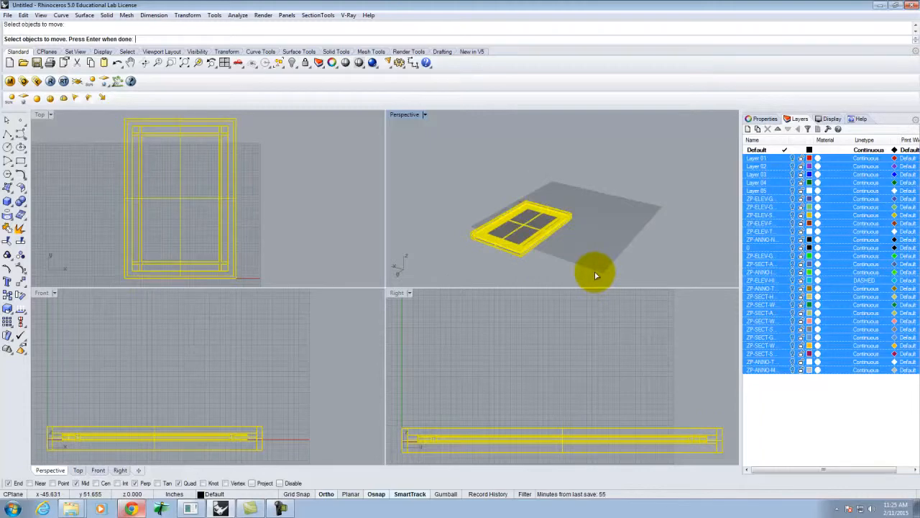
pyautogui.press('Escape')
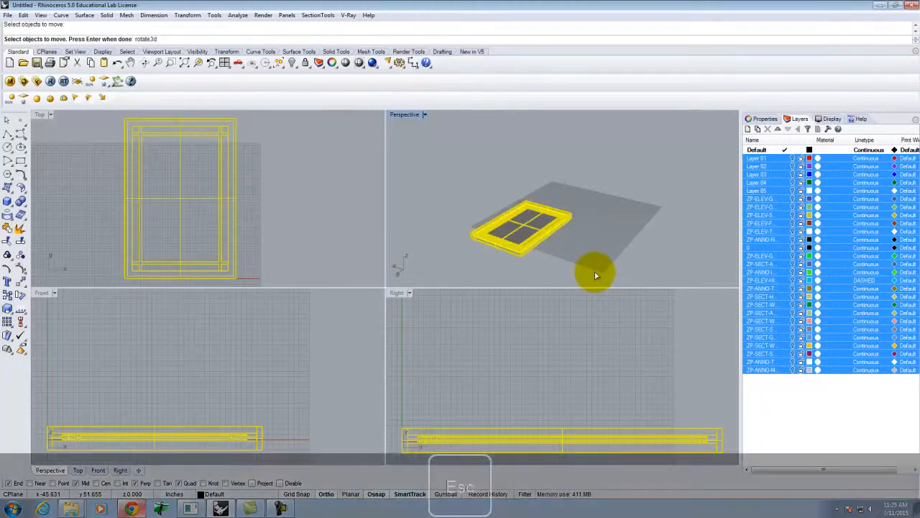
pyautogui.write('Rote')
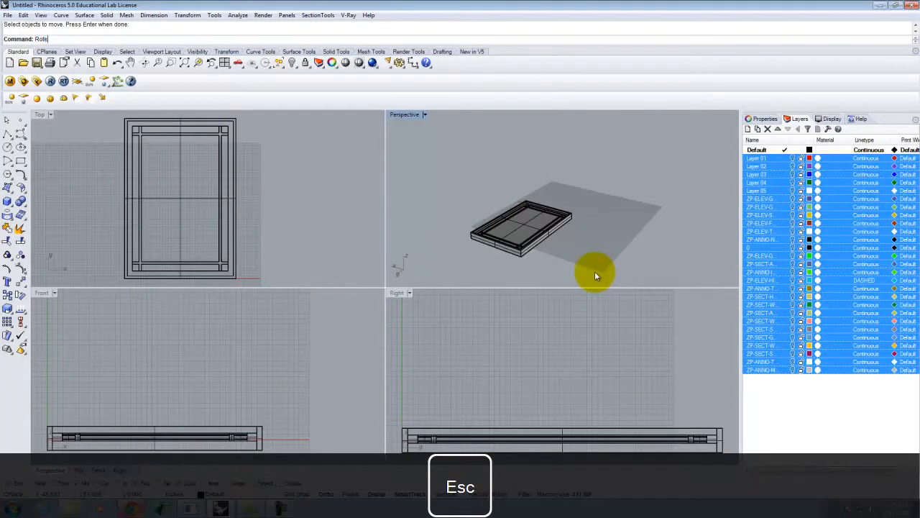
pyautogui.press('BackSpace')
pyautogui.write('ate3D')
pyautogui.press('Return')
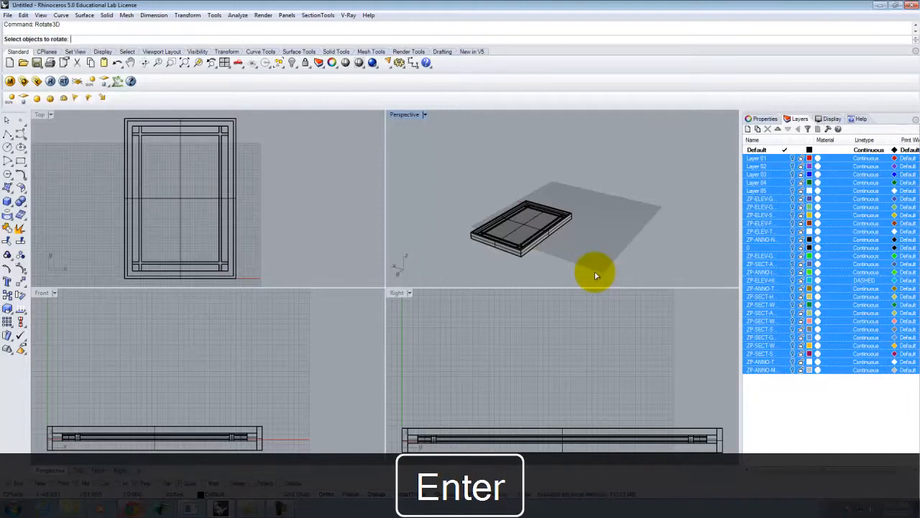
pyautogui.moveTo(437, 171); pyautogui.dragTo(600, 279)
pyautogui.moveTo(525, 185); pyautogui.dragTo(498, 215, button='right')
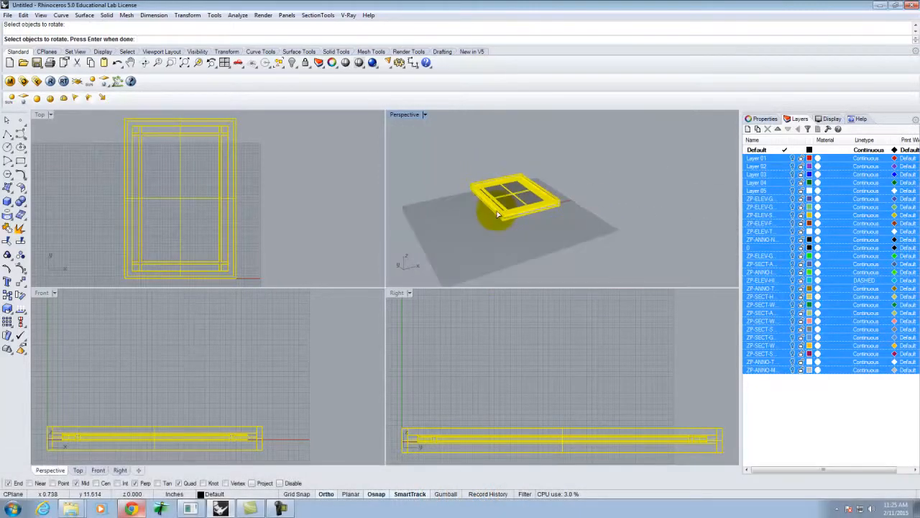
pyautogui.scroll(5, 499, 215)
pyautogui.press('Return')
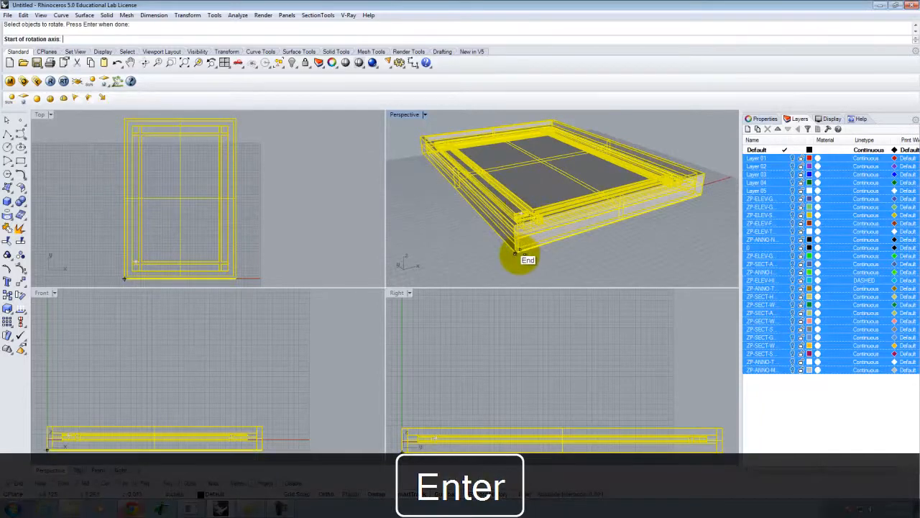
# - Rotate the window 90° about its bottom edge so it stands upright
pyautogui.click(516, 256)
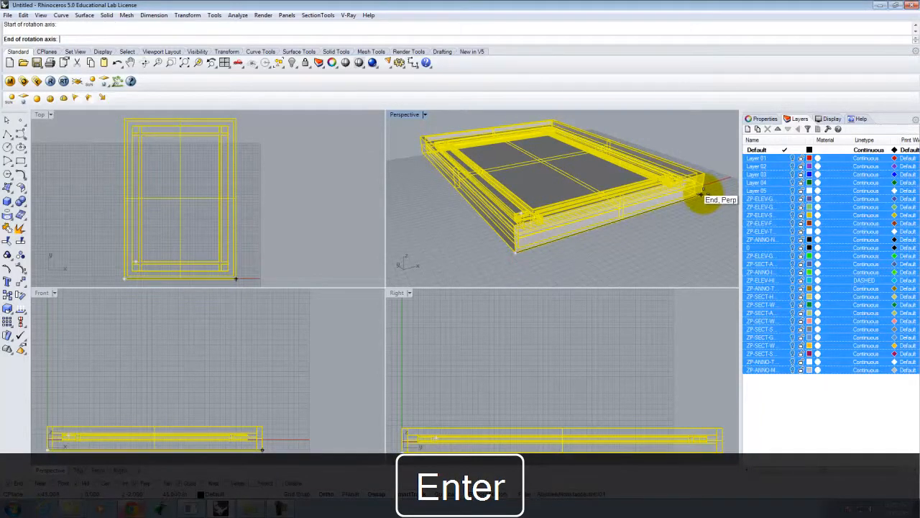
pyautogui.click(701, 194)
pyautogui.scroll(-5, 705, 220)
pyautogui.click(540, 194)
pyautogui.click(634, 117)
pyautogui.scroll(-5, 524, 199)
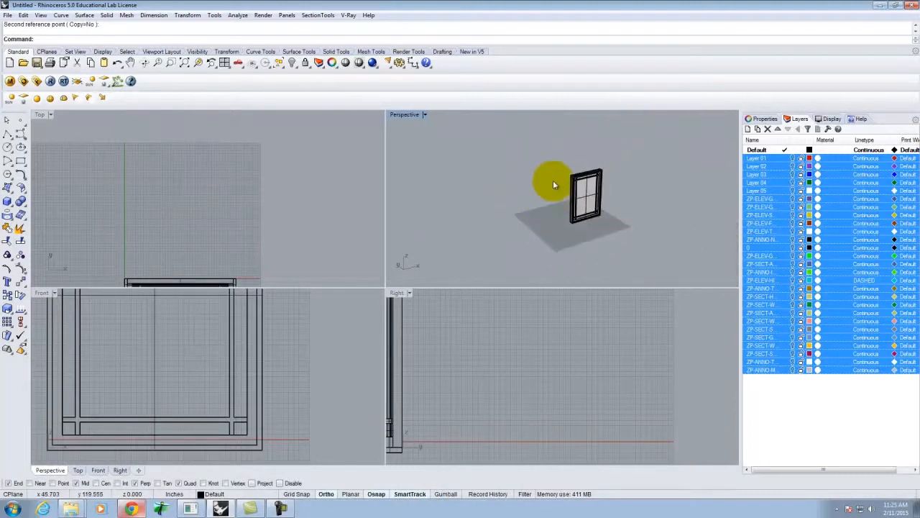
pyautogui.hotkey('ctrl', 'a')
pyautogui.write('move')
pyautogui.press('Return')
pyautogui.scroll(5, 589, 223)
pyautogui.scroll(5, 575, 223)
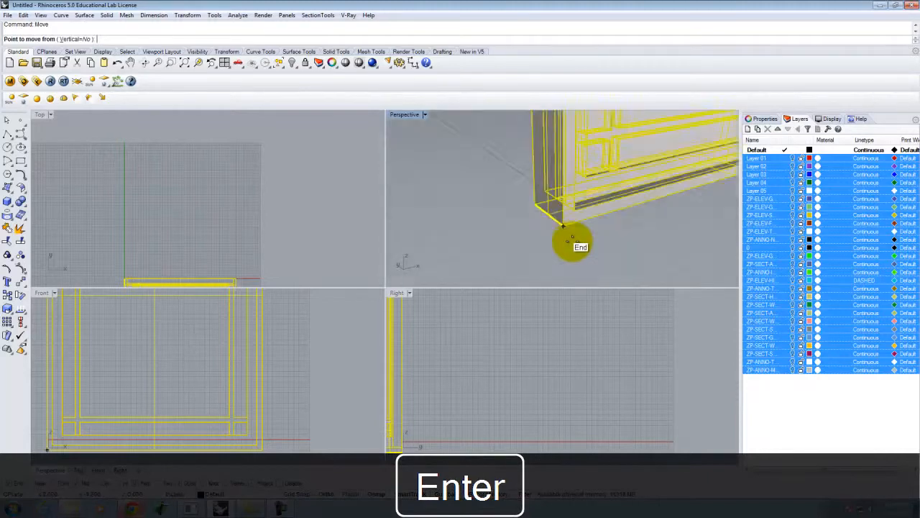
pyautogui.click(554, 211)
pyautogui.write('0,0')
pyautogui.press('Return')
pyautogui.scroll(-8, 525, 231)
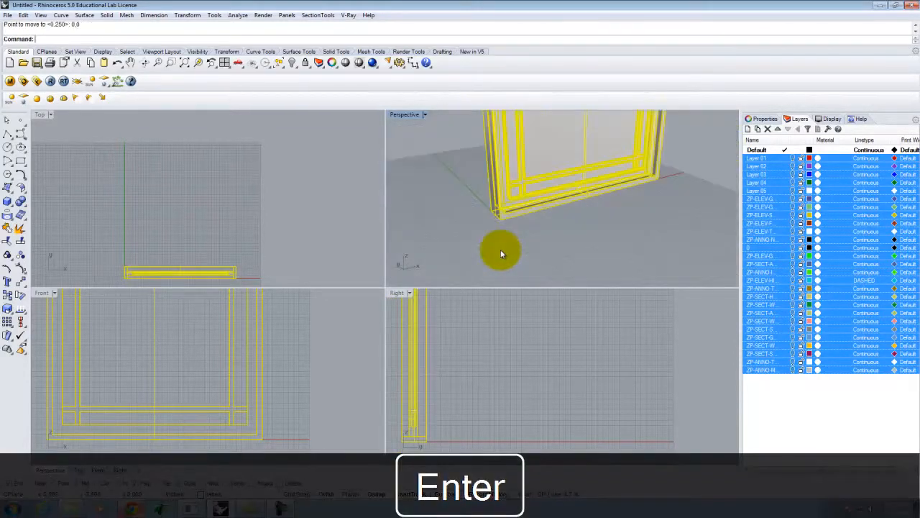
pyautogui.moveTo(611, 206); pyautogui.dragTo(602, 179, button='right')
pyautogui.click(603, 180)
pyautogui.scroll(3, 530, 167)
pyautogui.scroll(2, 530, 171)
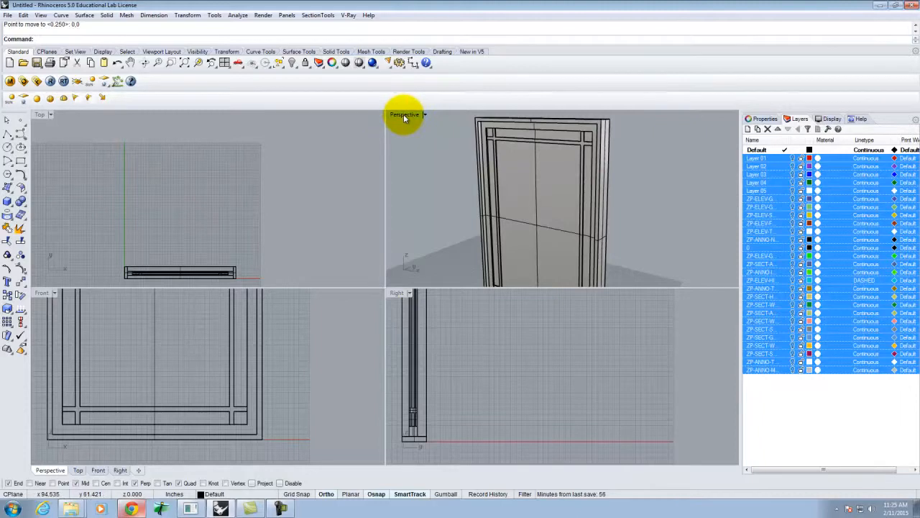
pyautogui.doubleClick(405, 115)
pyautogui.moveTo(629, 255); pyautogui.dragTo(624, 276, button='right')
pyautogui.rightClick(625, 276)
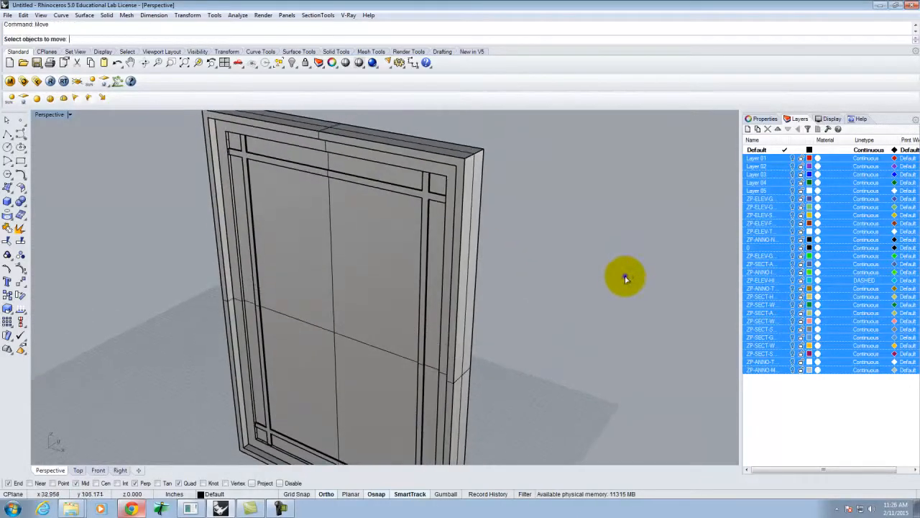
pyautogui.scroll(-6, 624, 276)
pyautogui.scroll(5, 567, 383)
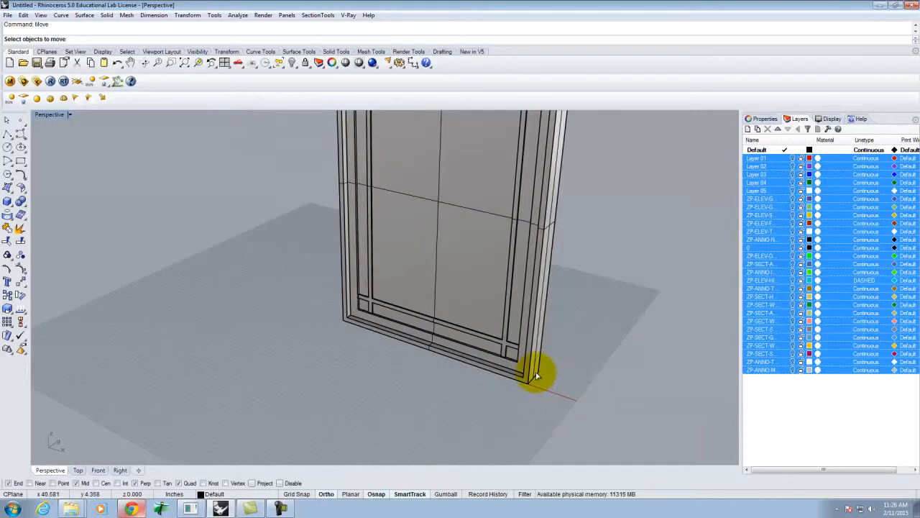
pyautogui.scroll(-6, 508, 376)
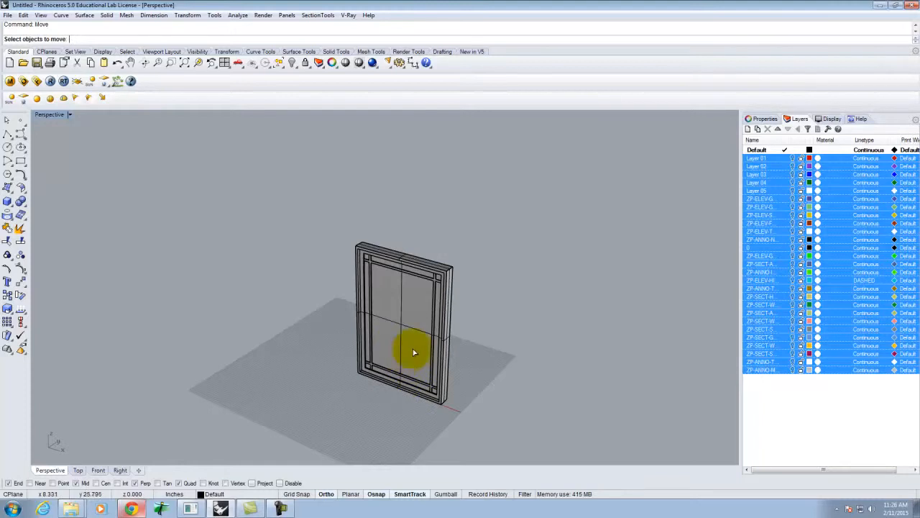
pyautogui.scroll(5, 374, 345)
pyautogui.moveTo(375, 351); pyautogui.dragTo(366, 339, button='right')
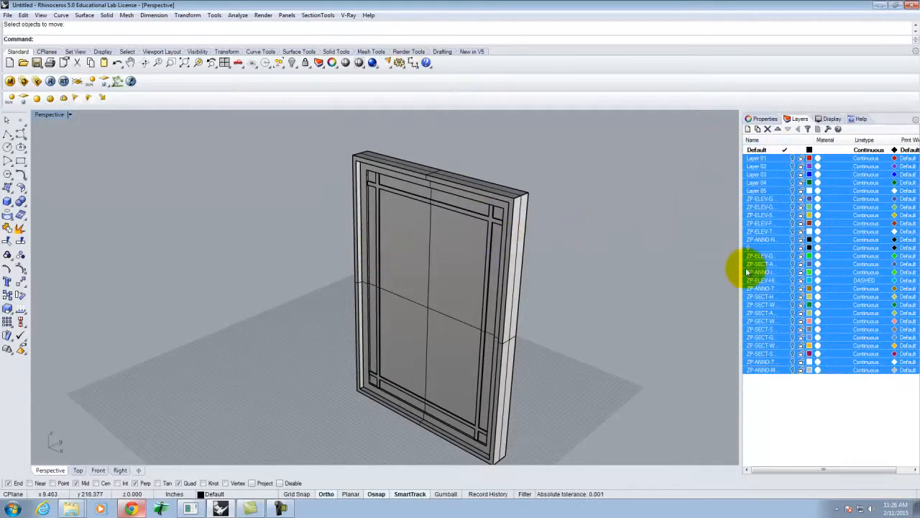
pyautogui.scroll(-3, 546, 223)
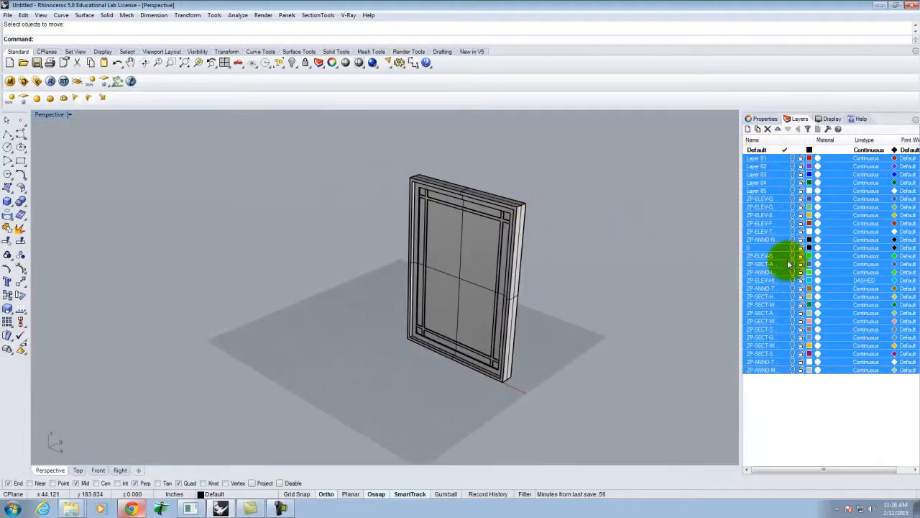
pyautogui.rightClick(767, 183)
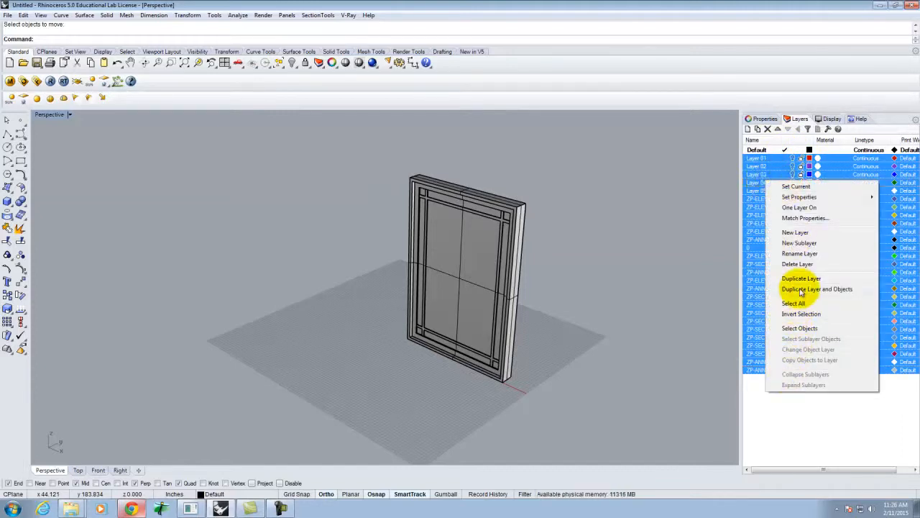
# - Delete layers Layer 01 through ZP-ANNO-M with all their objects, accepting the block warning
pyautogui.click(784, 417)
pyautogui.click(775, 158)
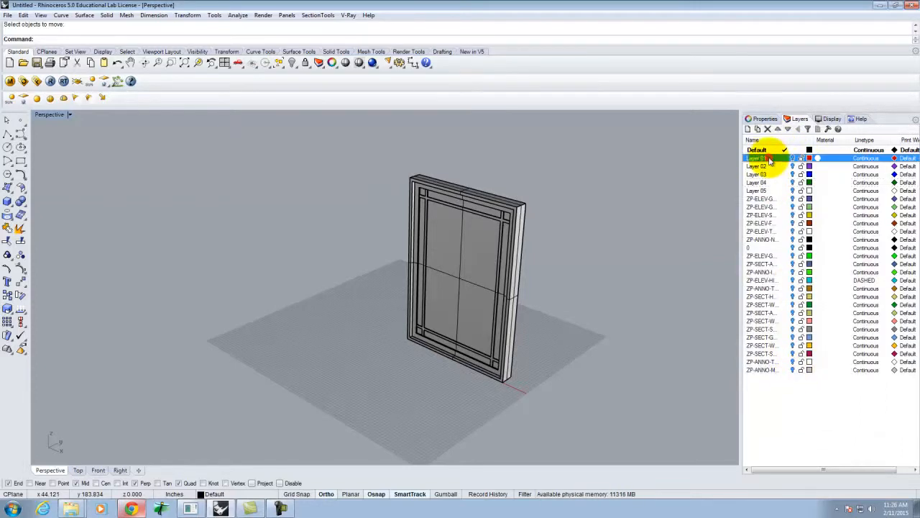
pyautogui.keyDown('shift'); pyautogui.click(761, 370); pyautogui.keyUp('shift')
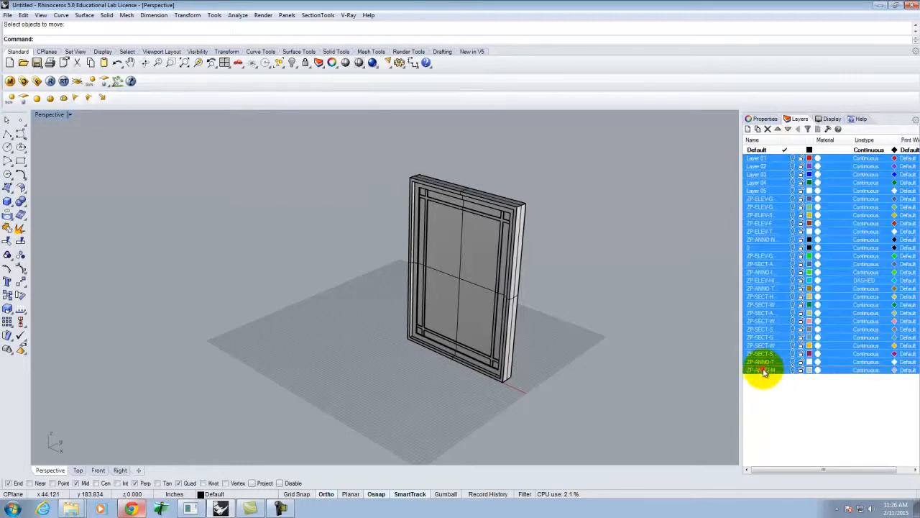
pyautogui.rightClick(767, 253)
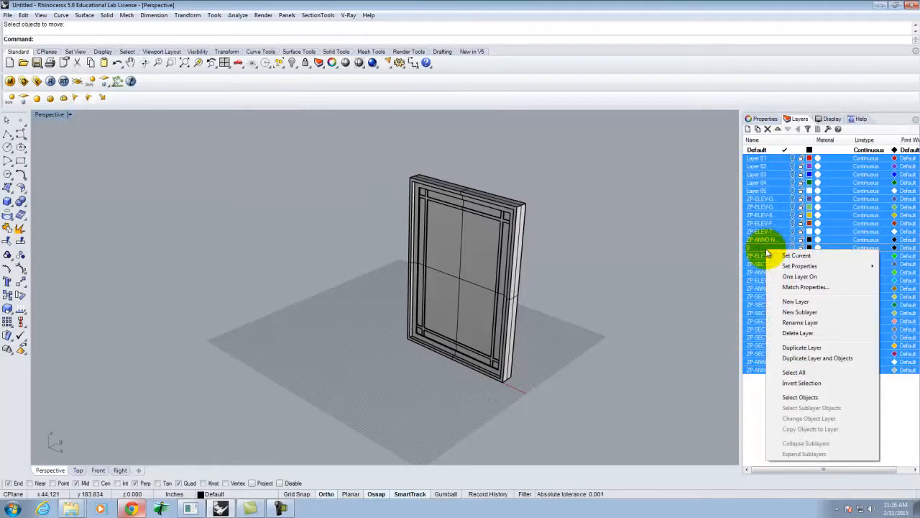
pyautogui.click(798, 333)
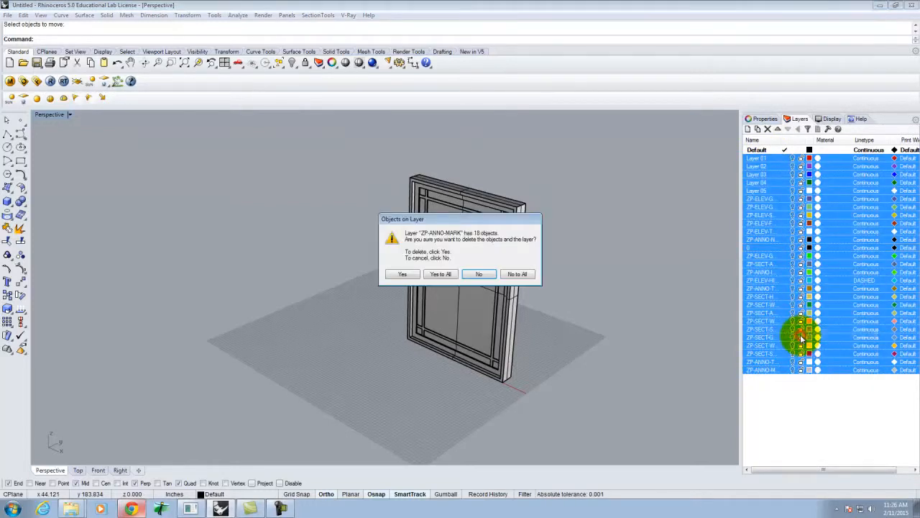
pyautogui.click(442, 274)
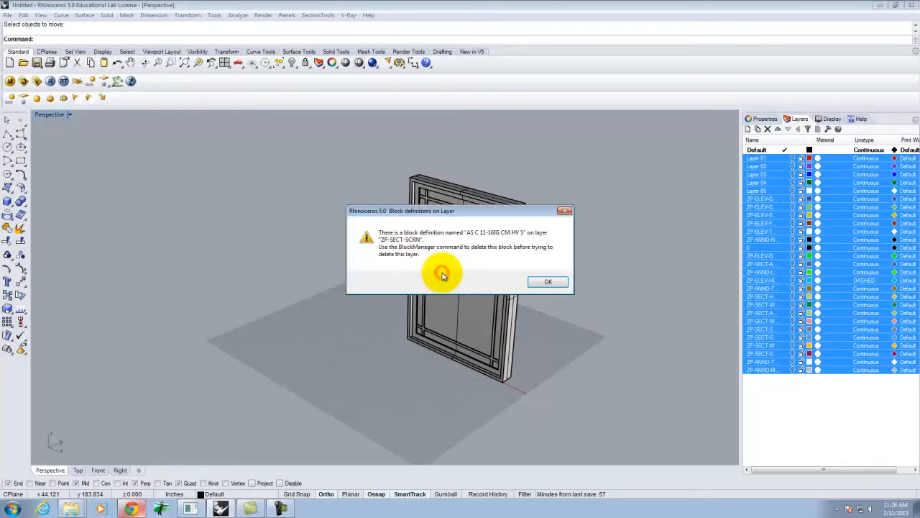
pyautogui.click(548, 282)
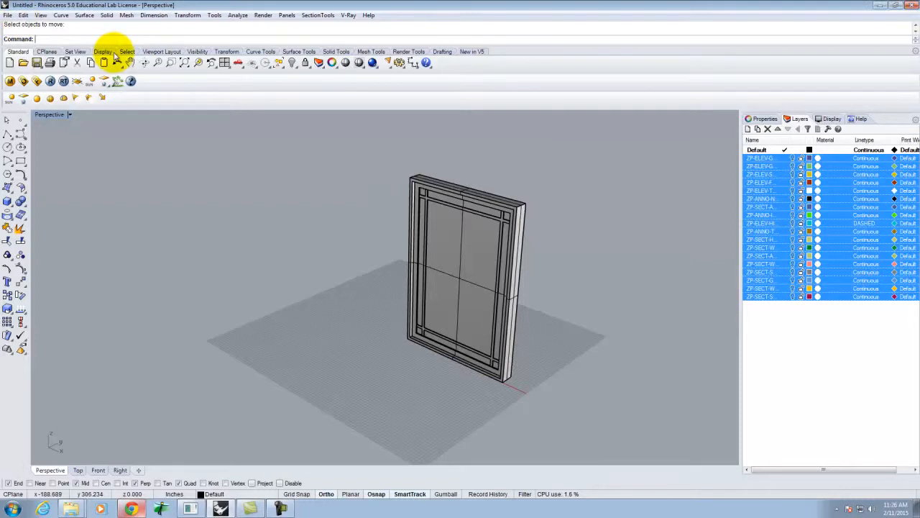
# - Copy the whole window model to the clipboard
pyautogui.moveTo(366, 155); pyautogui.dragTo(558, 398)
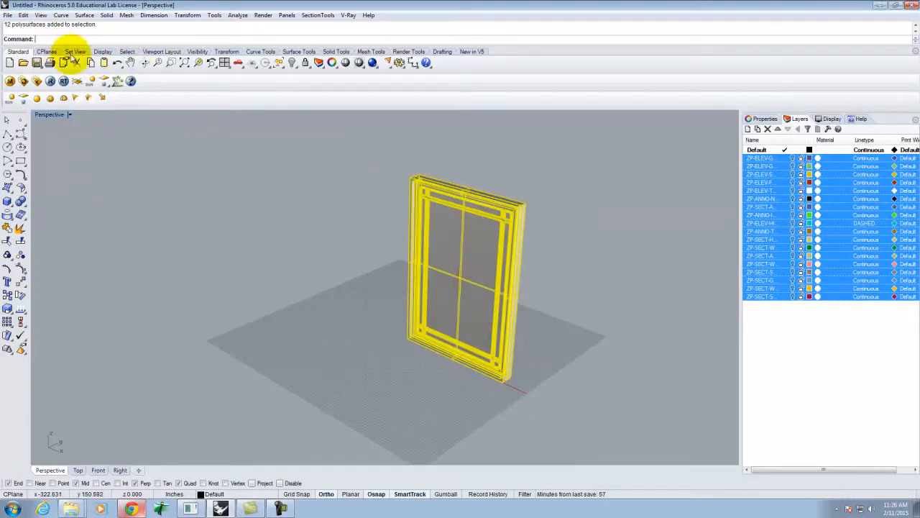
pyautogui.click(24, 15)
pyautogui.click(43, 82)
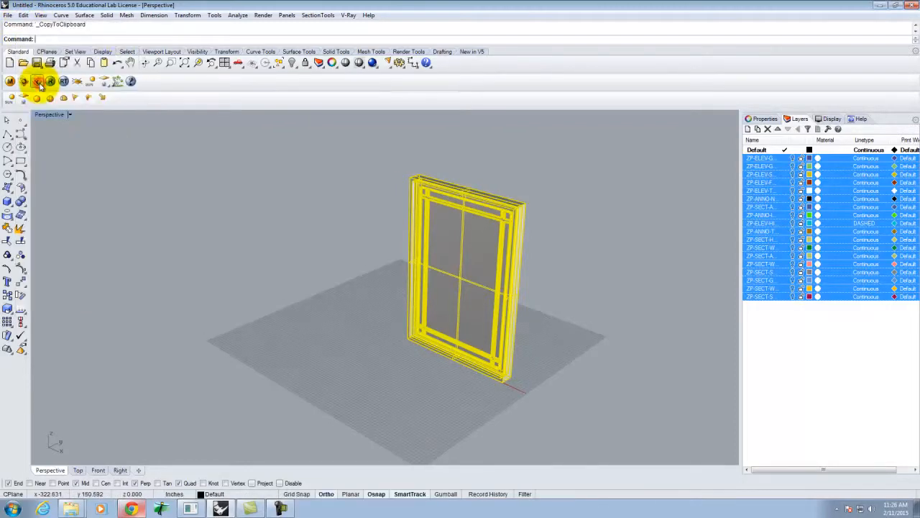
# - Launch a new Rhinoceros 5 session, declining the RhinoNest update and closing the start-up screens
pyautogui.click(12, 508)
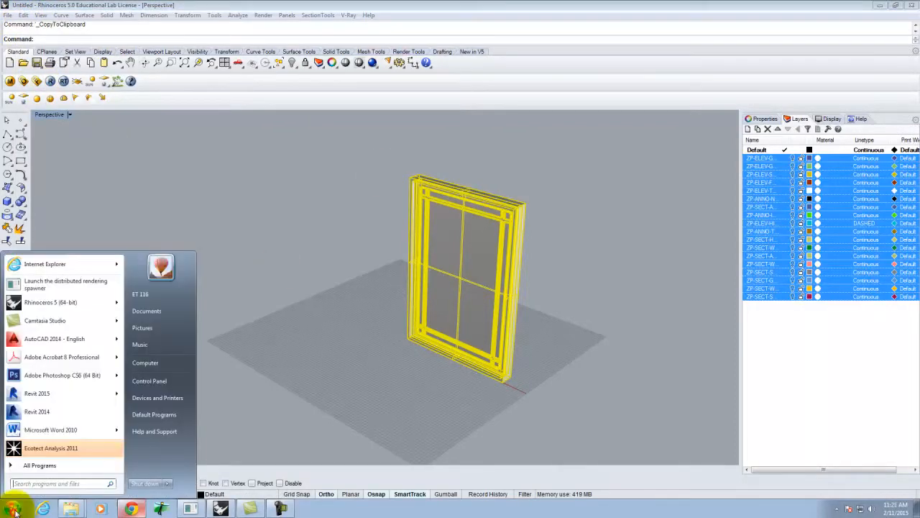
pyautogui.click(40, 296)
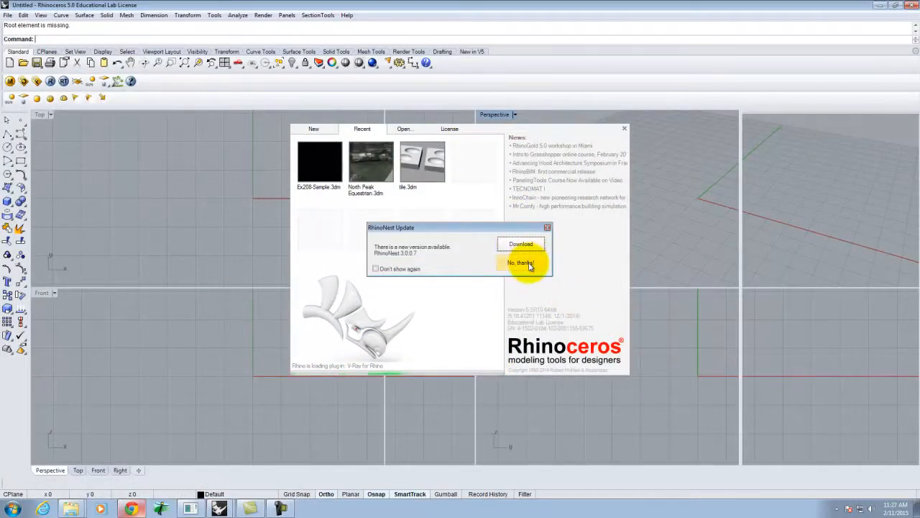
pyautogui.click(530, 262)
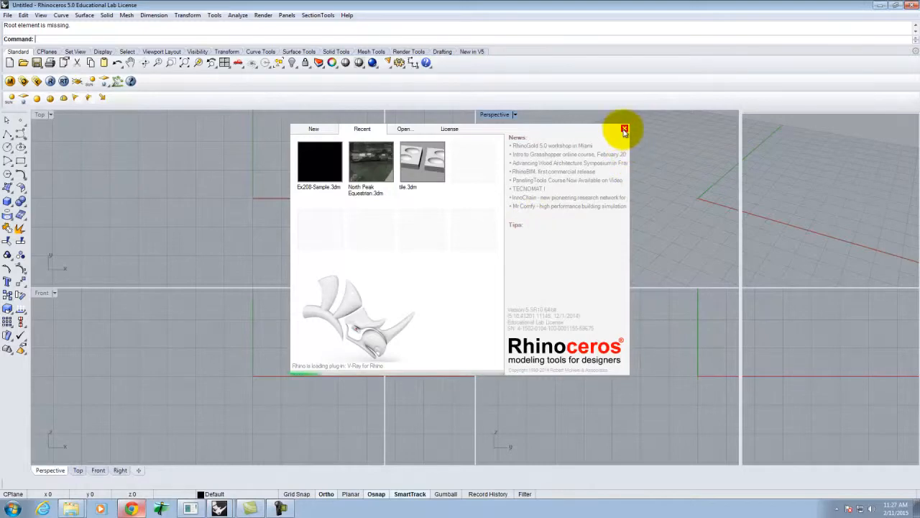
pyautogui.click(624, 130)
pyautogui.click(522, 263)
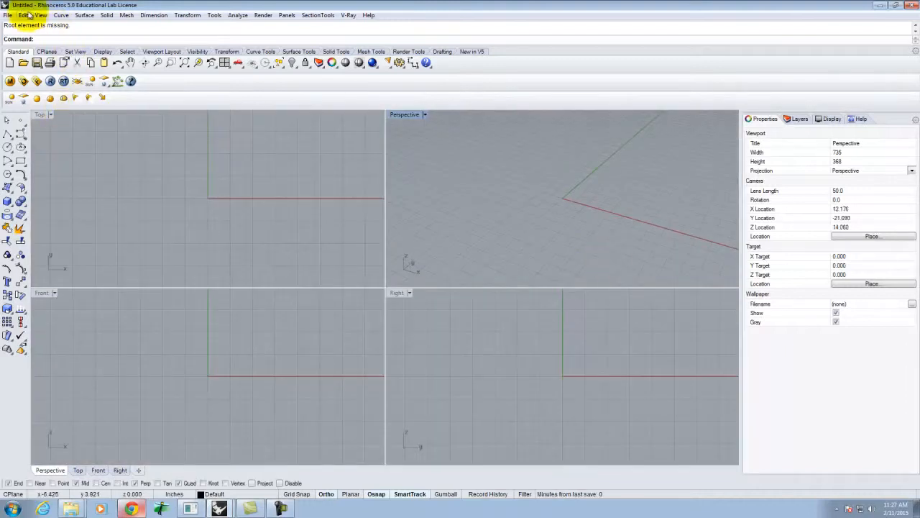
# - Paste the window model into the new file and maximize the Perspective view
pyautogui.click(23, 15)
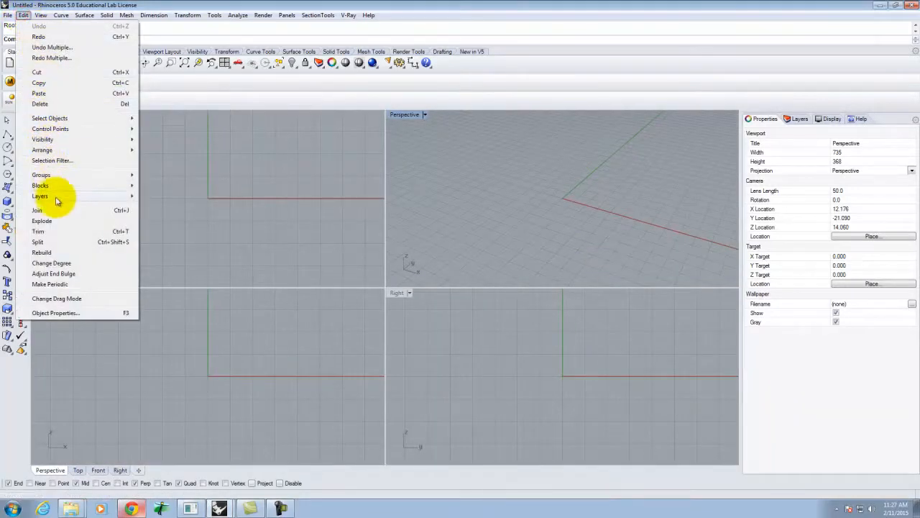
pyautogui.click(40, 95)
pyautogui.doubleClick(408, 115)
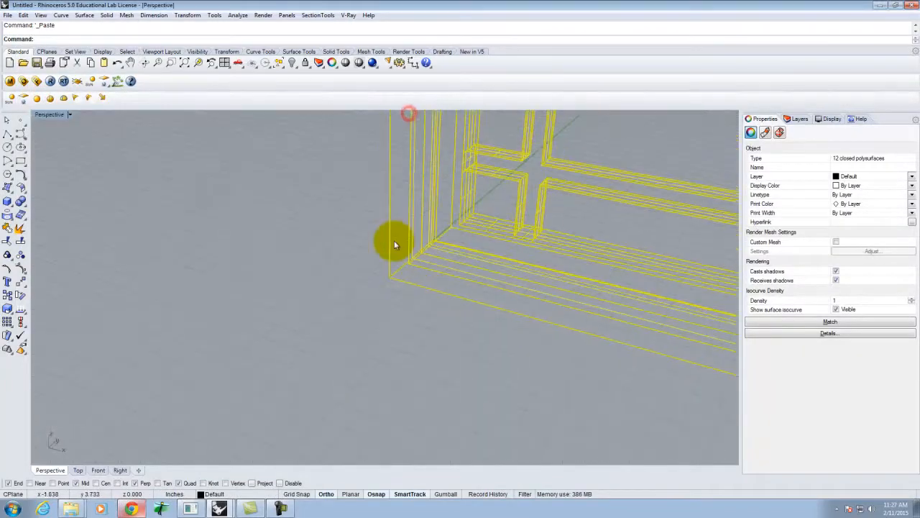
pyautogui.scroll(-5, 356, 291)
# - Delete Layer 01 through Layer 05 from the new file
pyautogui.click(793, 120)
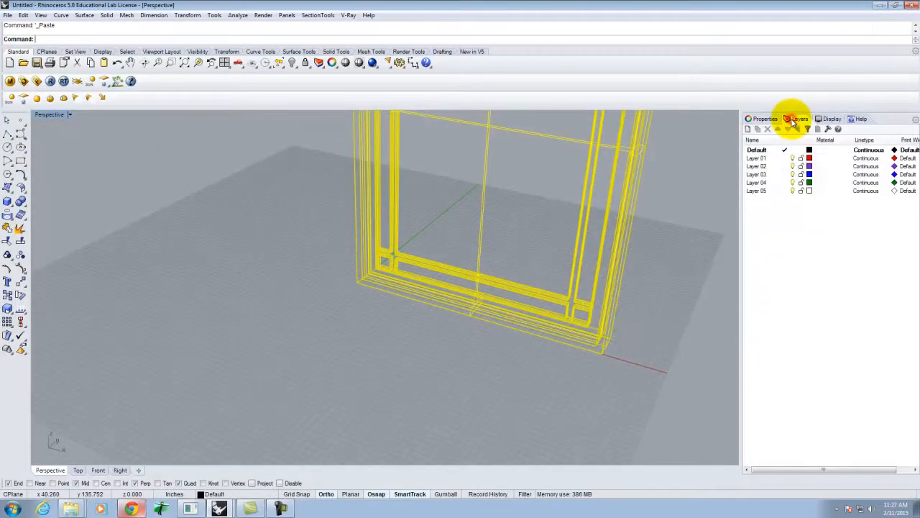
pyautogui.click(766, 158)
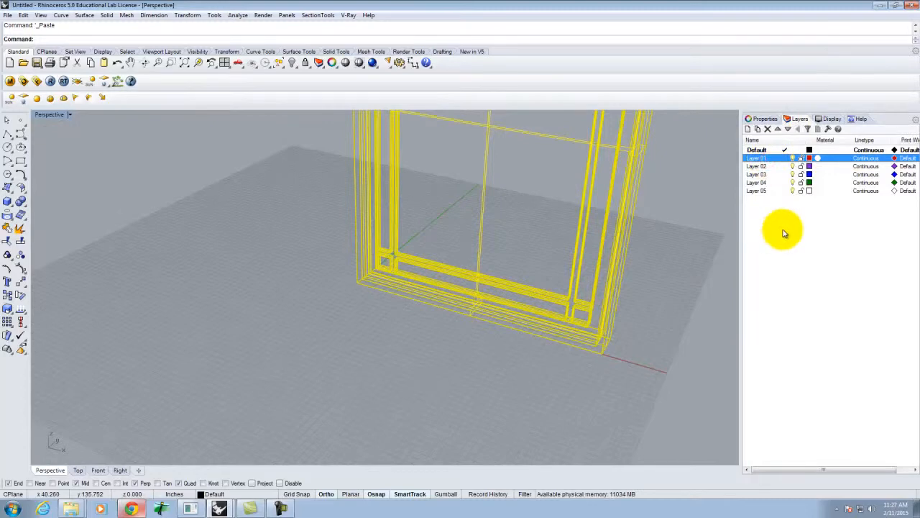
pyautogui.keyDown('shift'); pyautogui.click(763, 190); pyautogui.keyUp('shift')
pyautogui.rightClick(765, 191)
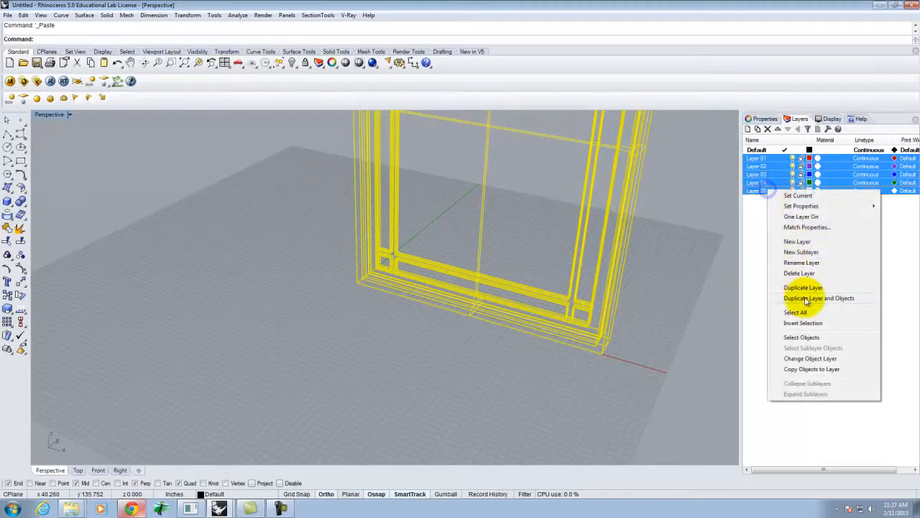
pyautogui.click(799, 273)
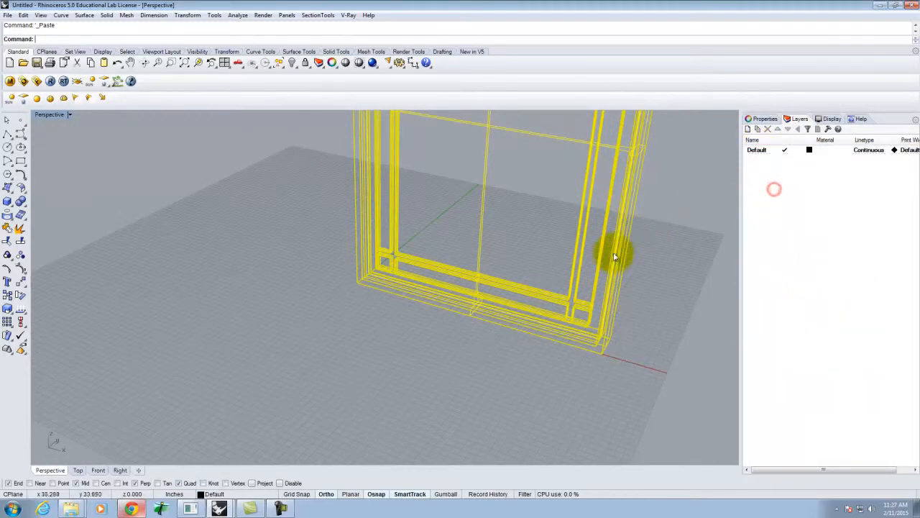
pyautogui.scroll(-5, 389, 281)
pyautogui.scroll(4, 390, 281)
pyautogui.click(493, 257)
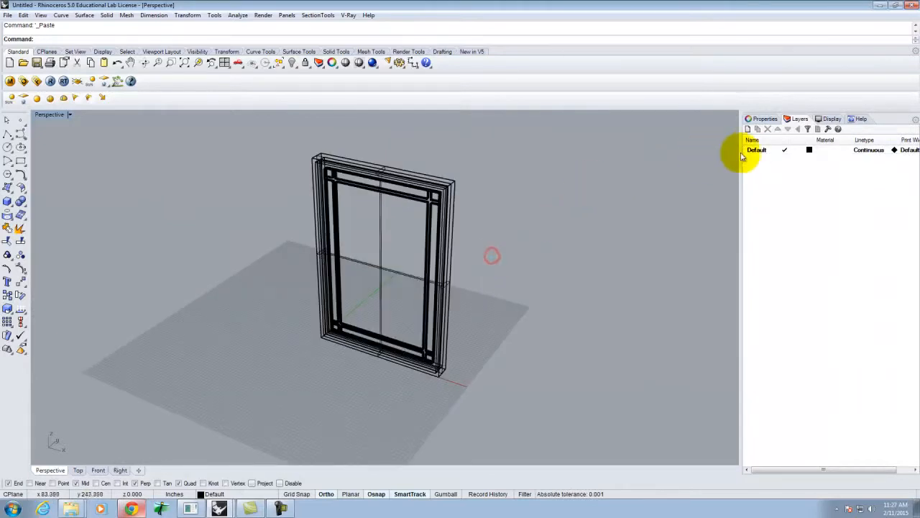
# - Set the Perspective view to Shaded display and minimize this Rhino window
pyautogui.click(69, 115)
pyautogui.click(65, 152)
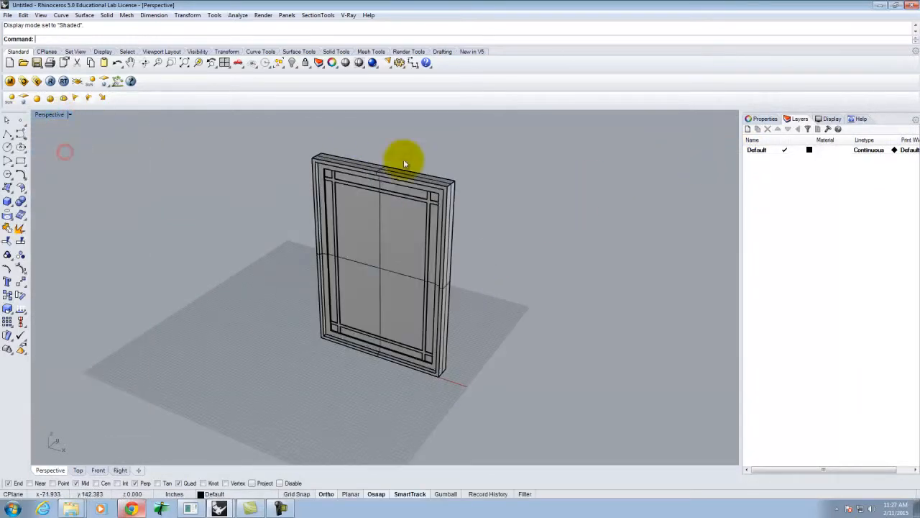
pyautogui.click(769, 190)
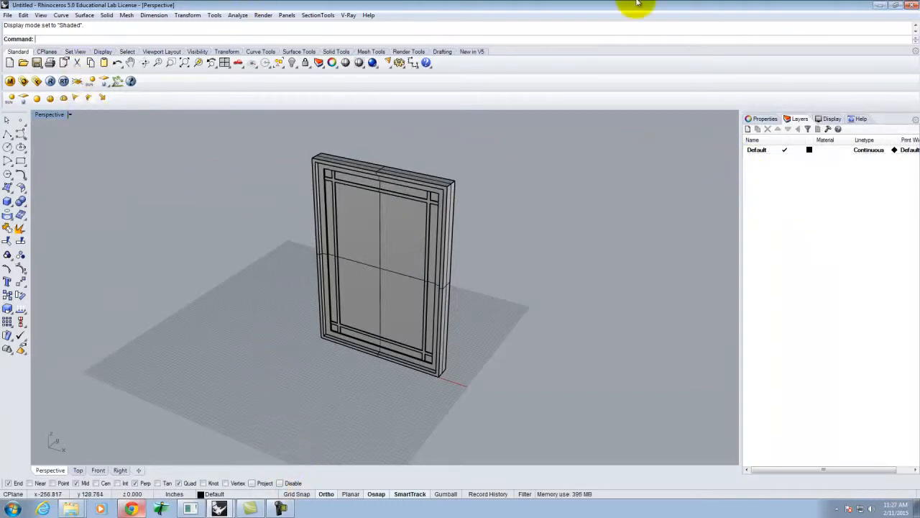
pyautogui.click(881, 5)
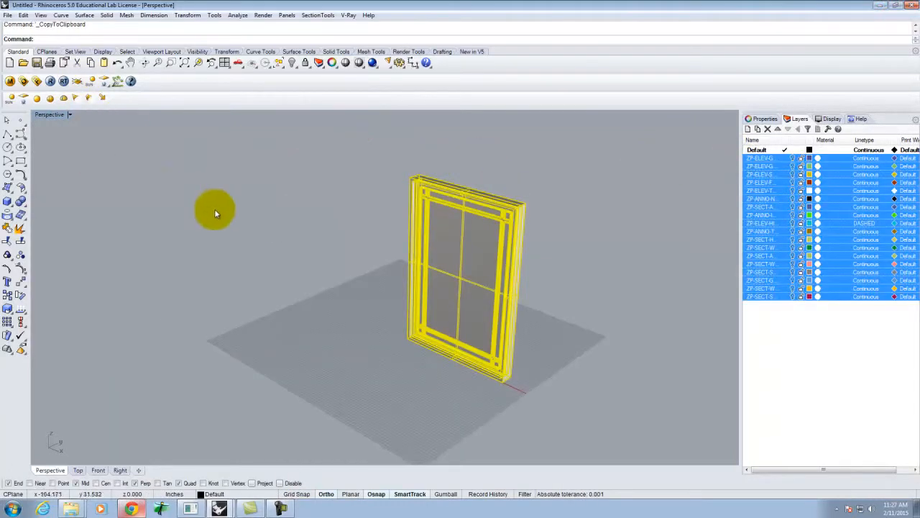
# - Delete every block definition in the Block Manager
pyautogui.click(165, 215)
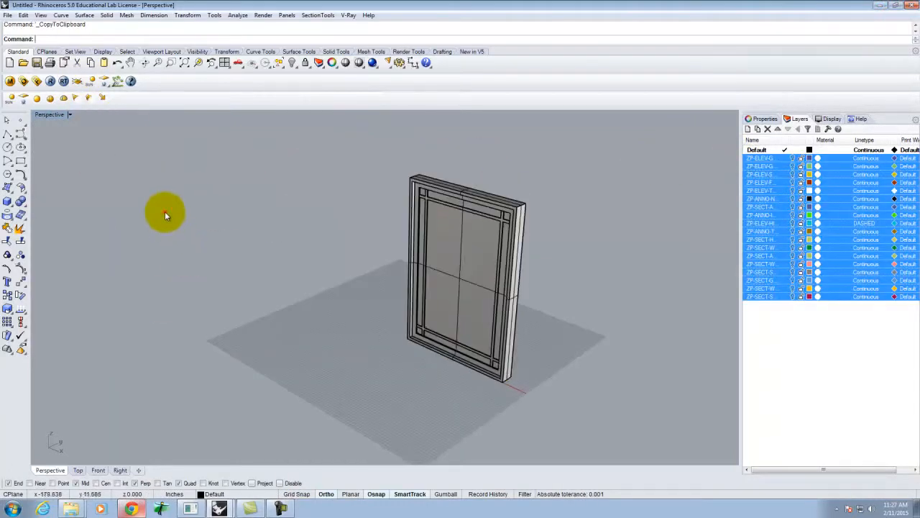
pyautogui.click(24, 15)
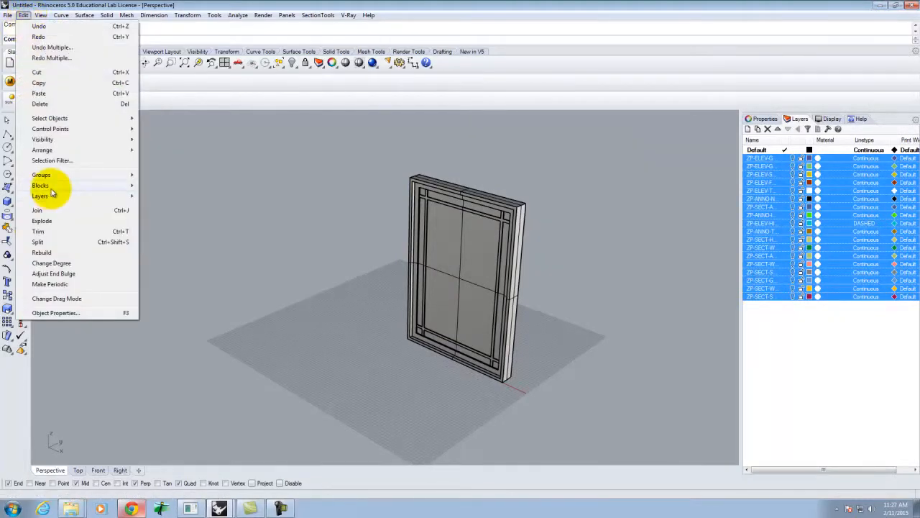
pyautogui.moveTo(50, 187)
pyautogui.click(170, 233)
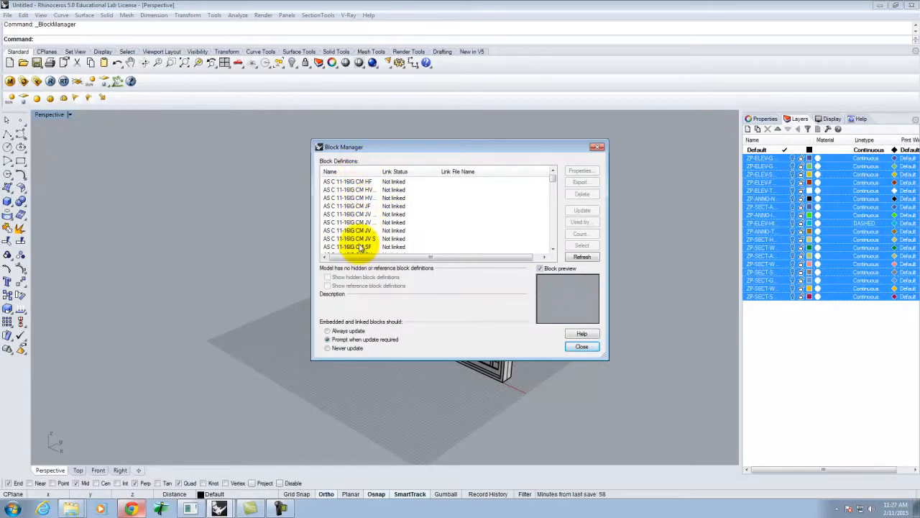
pyautogui.click(388, 182)
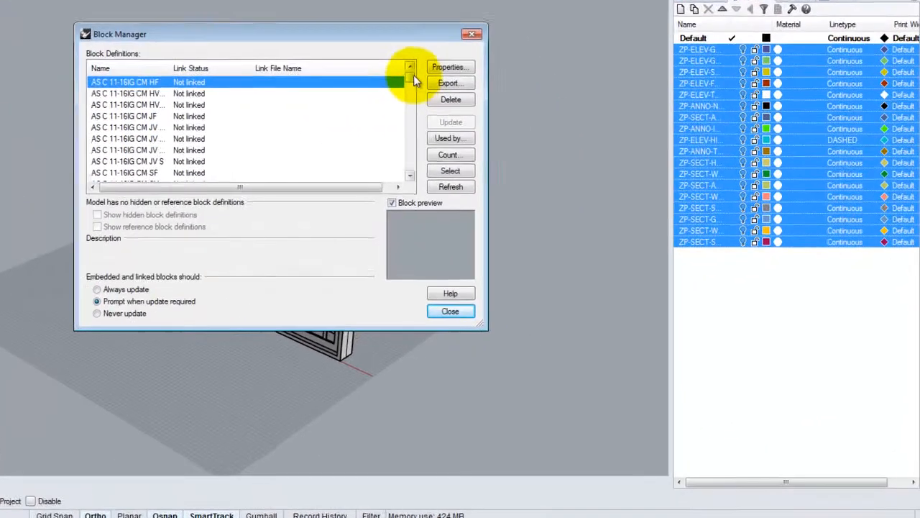
pyautogui.moveTo(537, 168); pyautogui.dragTo(538, 234)
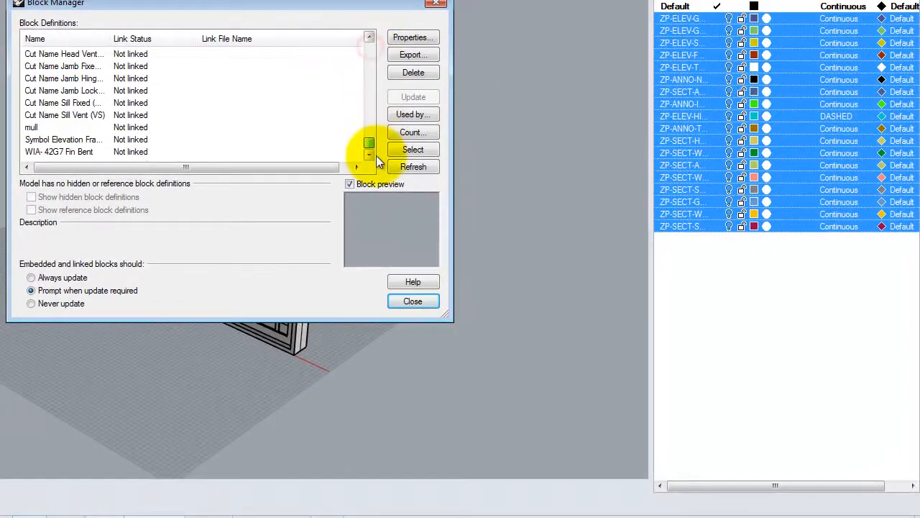
pyautogui.keyDown('shift'); pyautogui.click(59, 153); pyautogui.keyUp('shift')
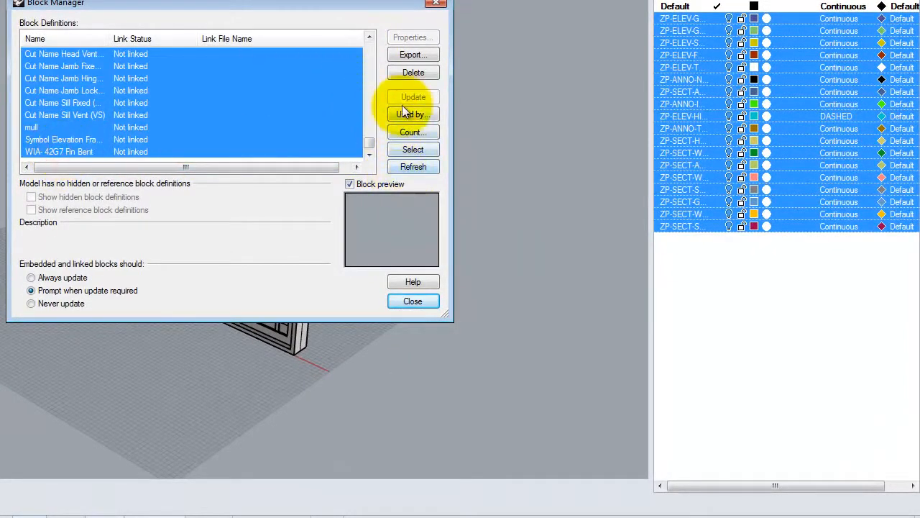
pyautogui.click(413, 74)
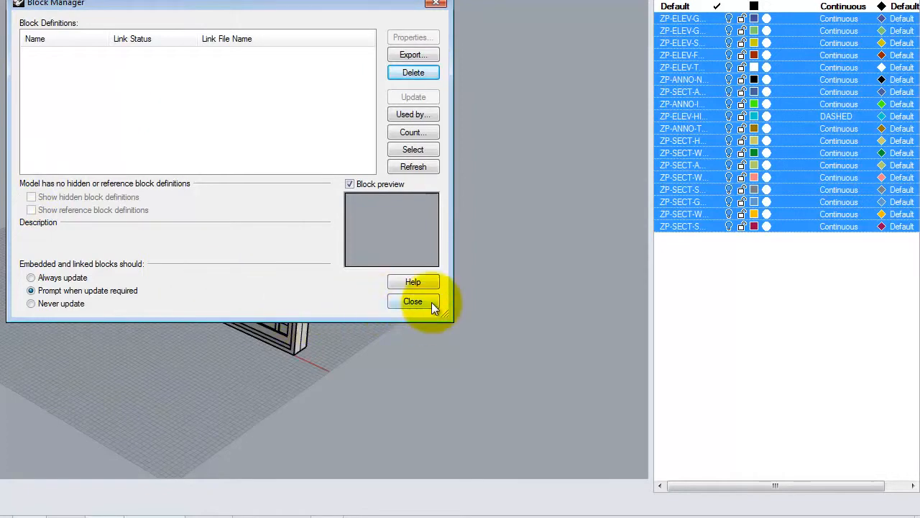
pyautogui.click(413, 302)
# - Delete all the imported ZP layers so only Default remains
pyautogui.rightClick(684, 48)
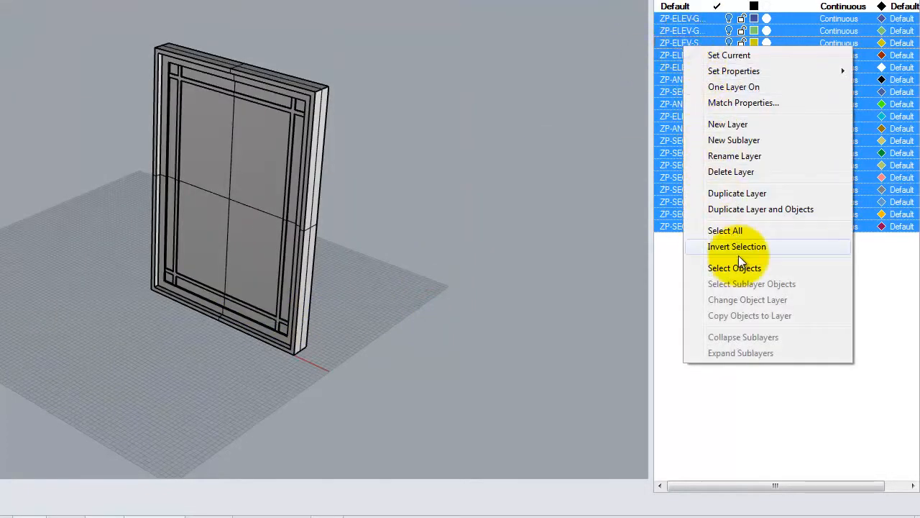
pyautogui.click(750, 173)
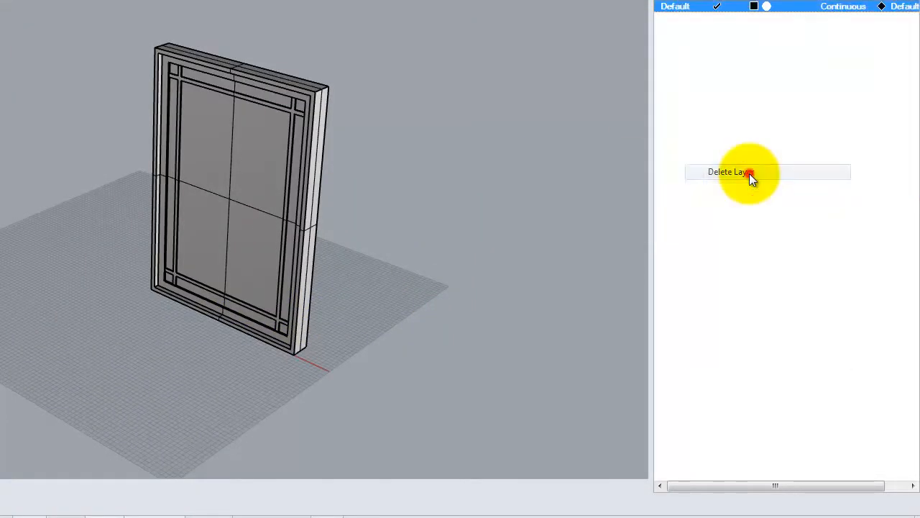
pyautogui.click(728, 106)
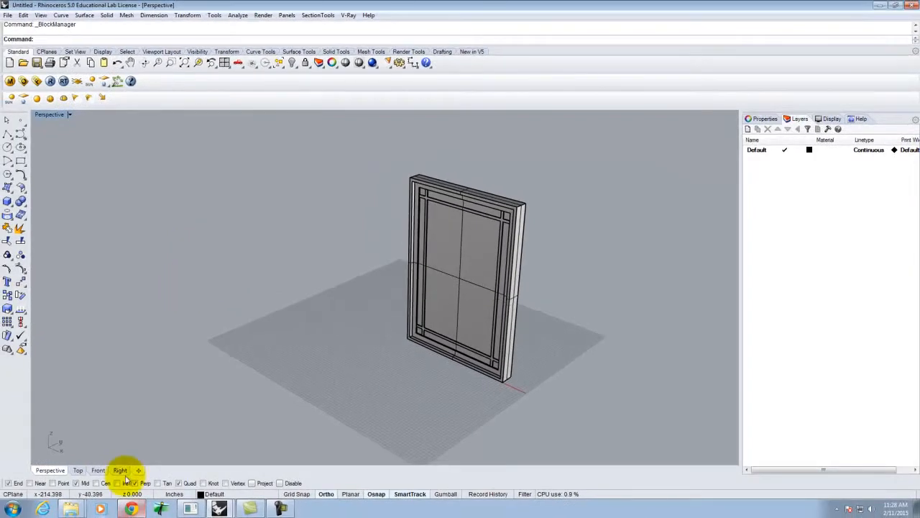
pyautogui.click(219, 509)
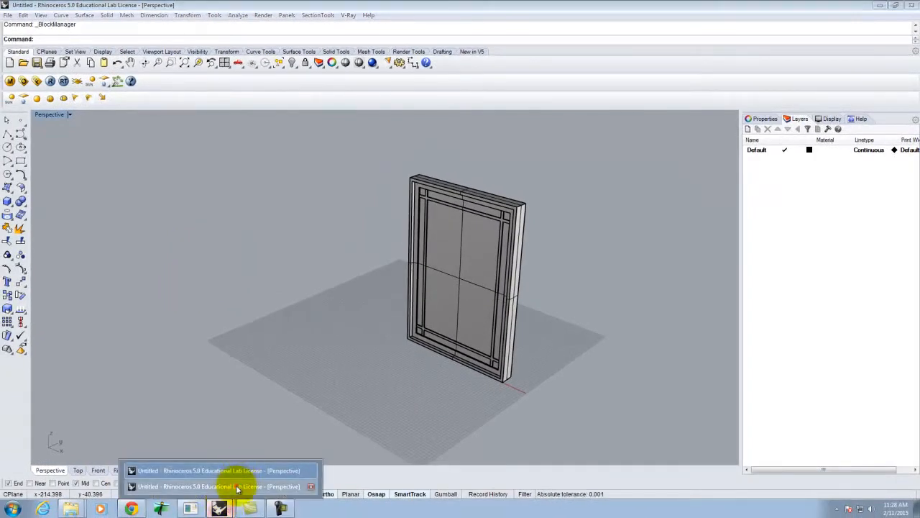
# - In the other Rhino window, rename the Default layer to PellaArch-Window-3-0x5-0
pyautogui.click(237, 488)
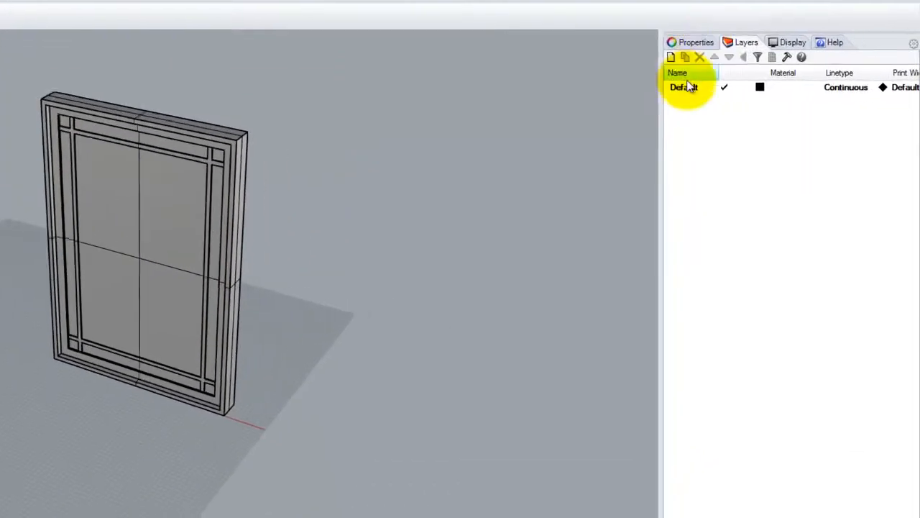
pyautogui.click(755, 151)
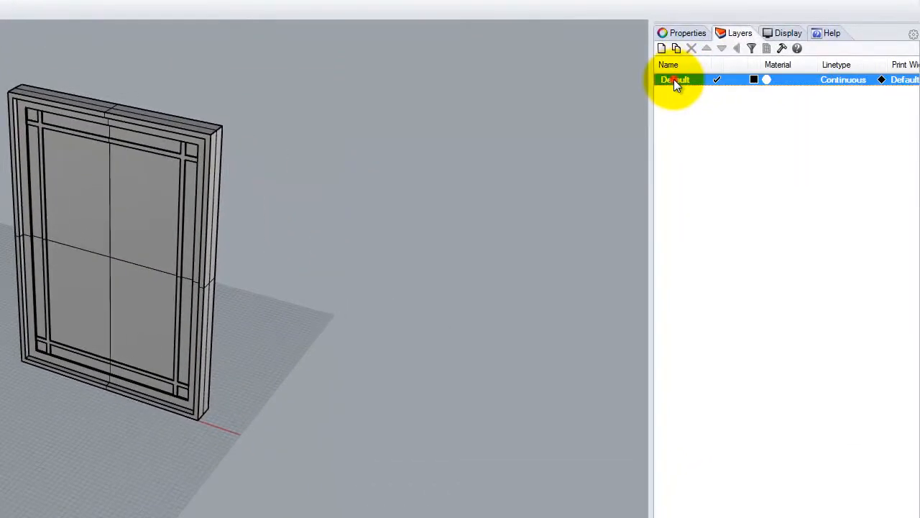
pyautogui.click(677, 80)
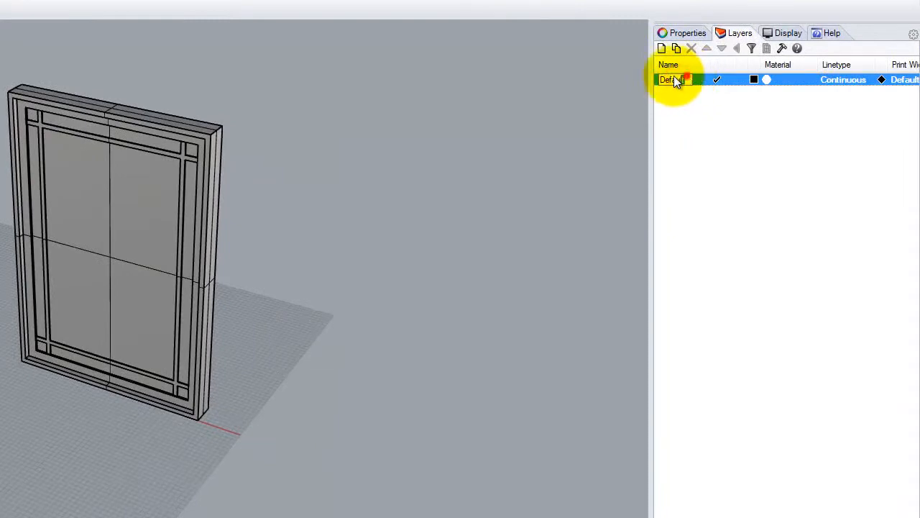
pyautogui.write('Window')
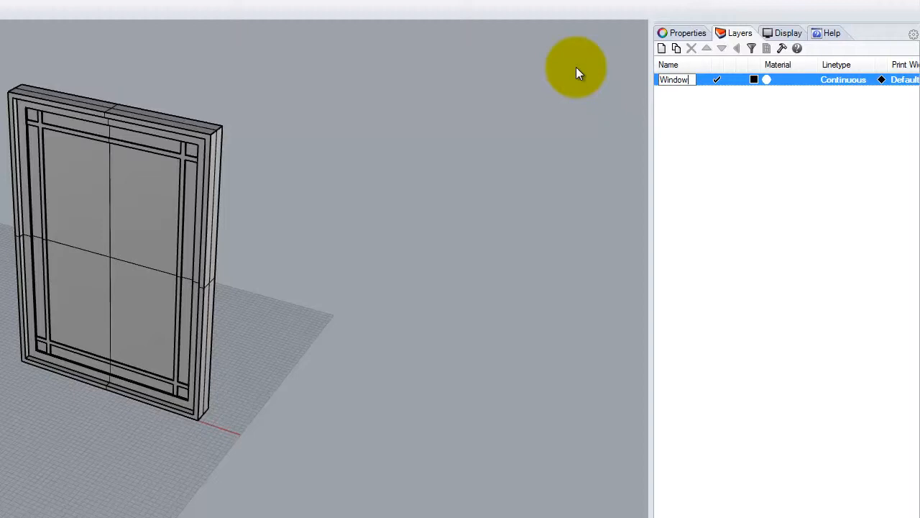
pyautogui.write('-3-0x5-0')
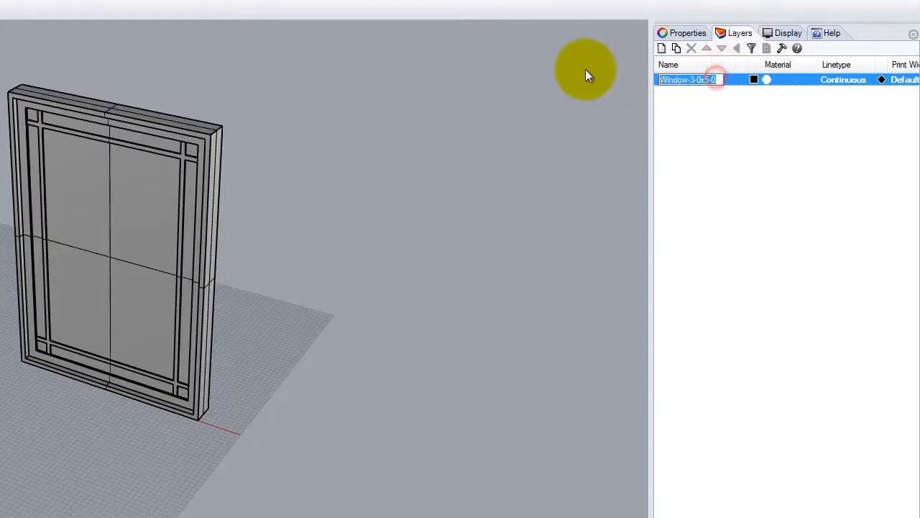
pyautogui.click(672, 78)
pyautogui.moveTo(687, 79); pyautogui.dragTo(575, 71)
pyautogui.write('PO-')
pyautogui.press('BackSpace')
pyautogui.press('BackSpace')
pyautogui.write('ella')
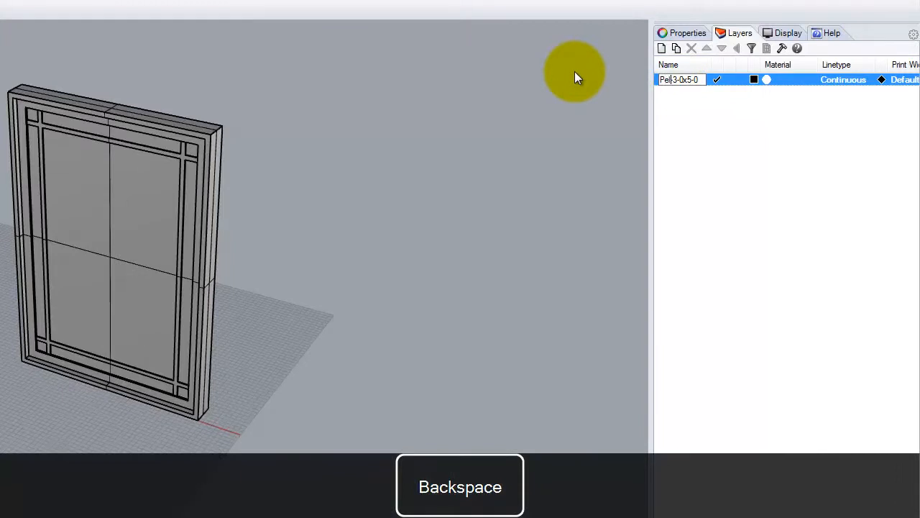
pyautogui.write('Arch-Window')
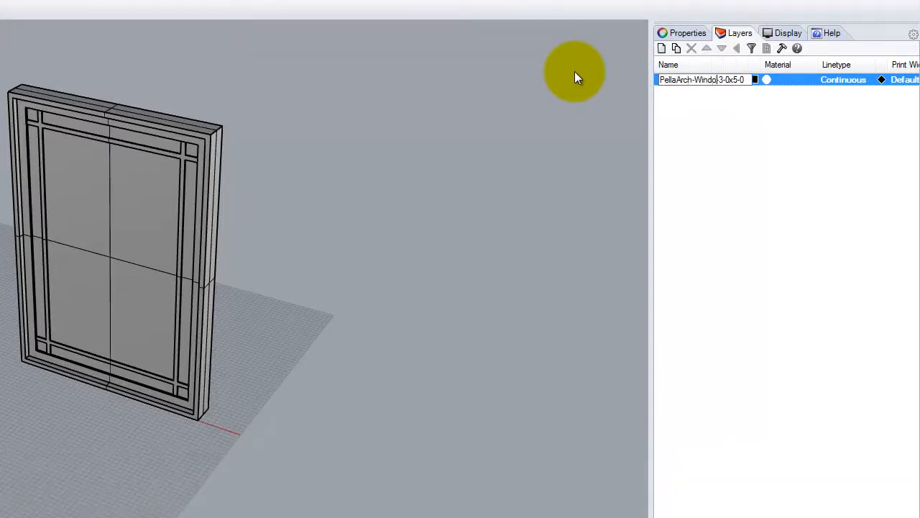
pyautogui.click(707, 115)
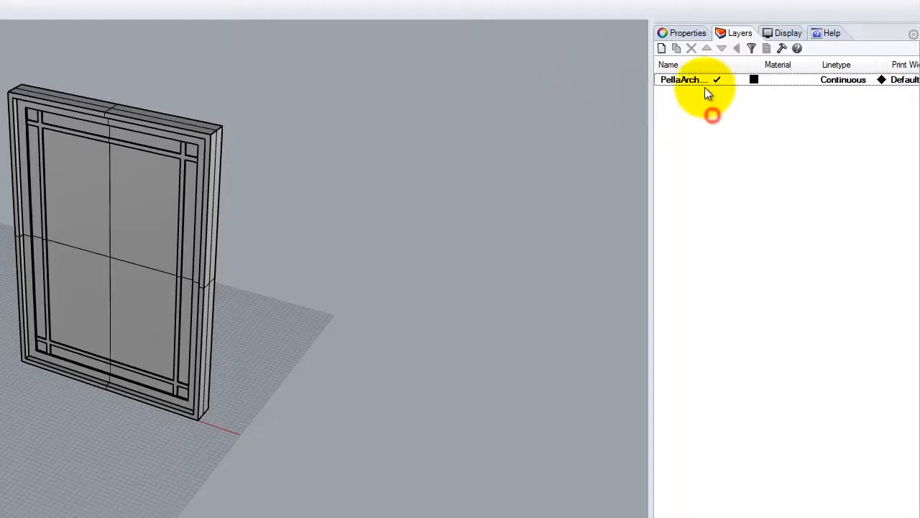
# - Add sublayers Glass, Frame and Mullion under the PellaArch-Window-3-0x5-0 layer
pyautogui.click(686, 82)
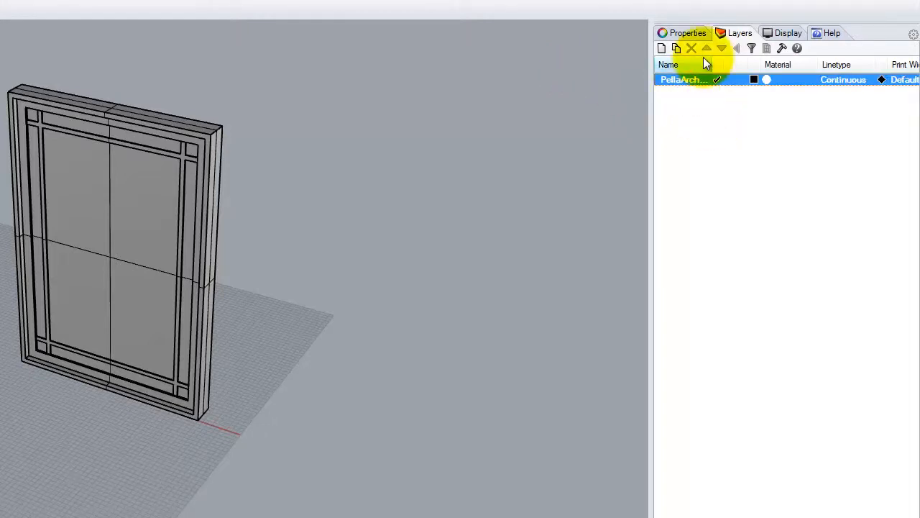
pyautogui.click(676, 48)
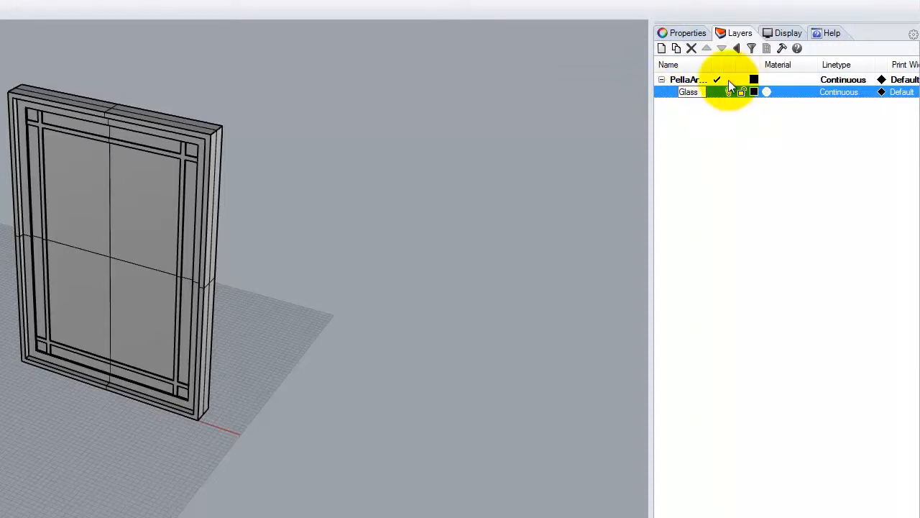
pyautogui.click(684, 82)
pyautogui.click(677, 47)
pyautogui.write('Frame')
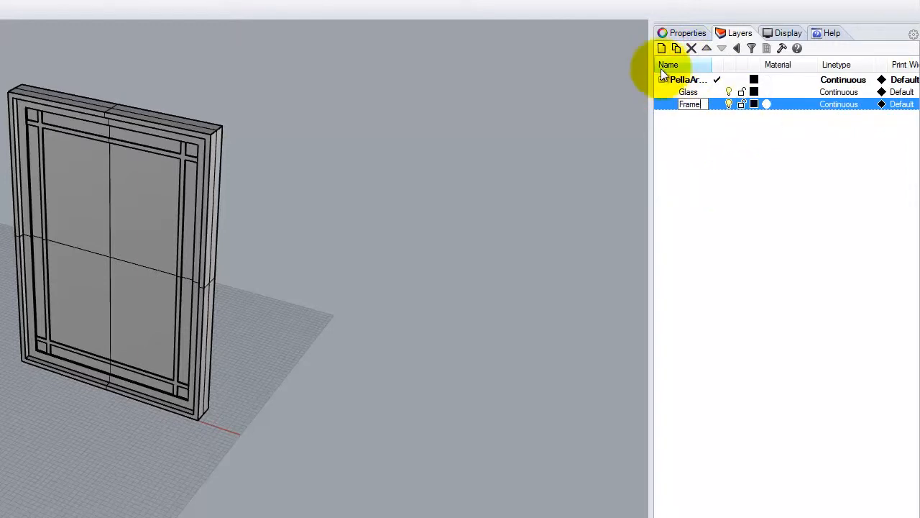
pyautogui.click(685, 82)
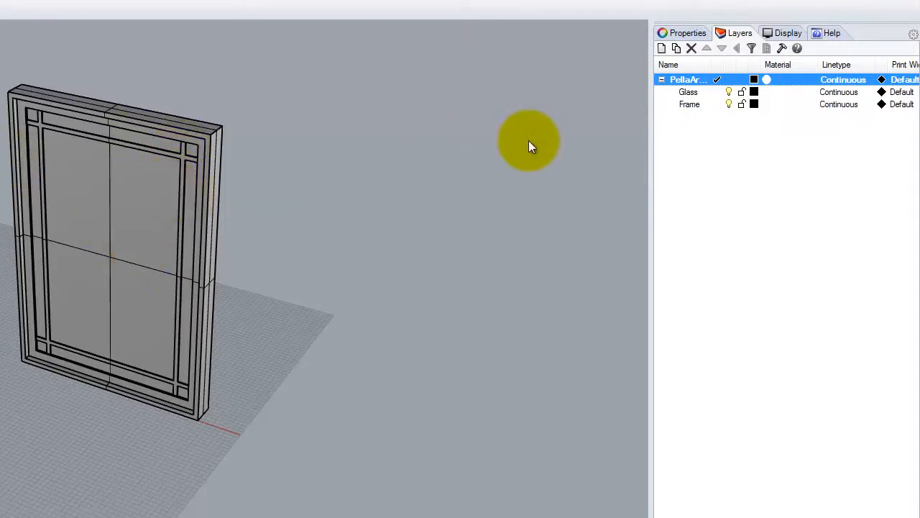
pyautogui.click(676, 49)
pyautogui.write('Mullion')
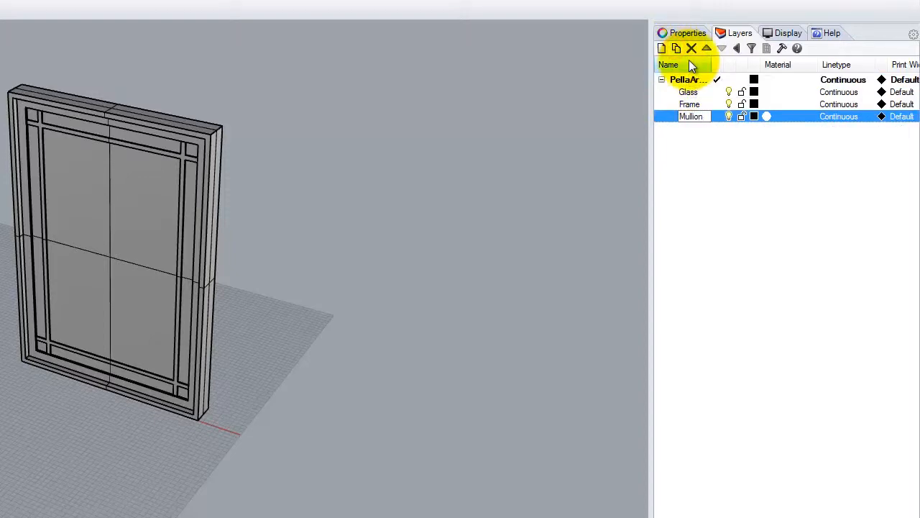
pyautogui.click(742, 196)
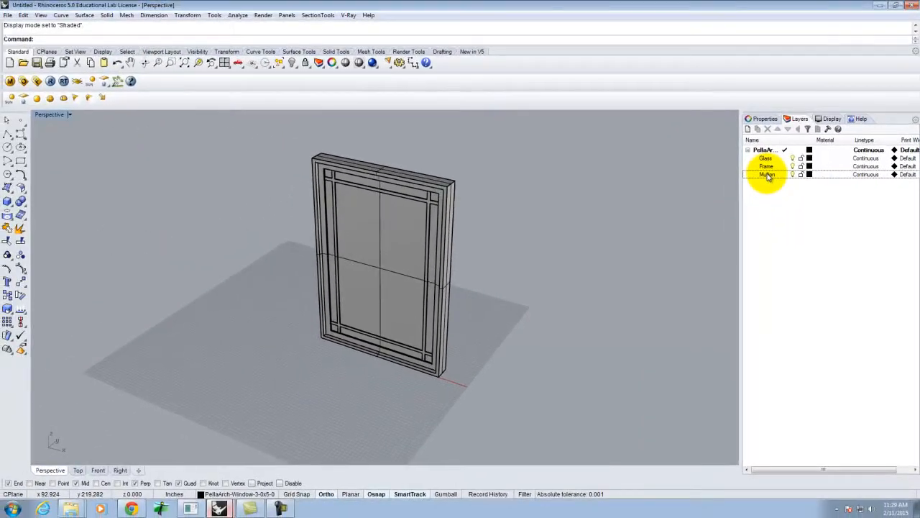
# - Move the glass panel, glass strips and corner pieces onto the Glass layer, then hide it
pyautogui.click(551, 185)
pyautogui.click(374, 267)
pyautogui.scroll(5, 345, 201)
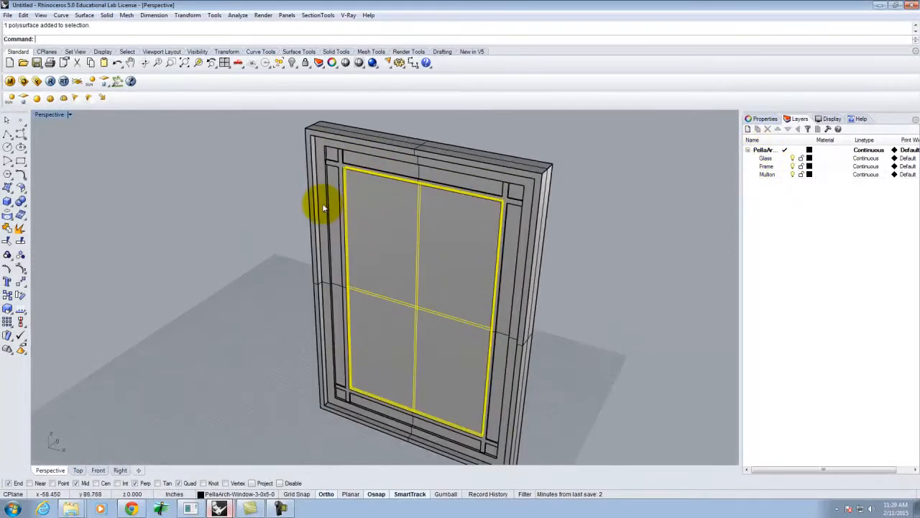
pyautogui.keyDown('shift'); pyautogui.click(341, 207); pyautogui.keyUp('shift')
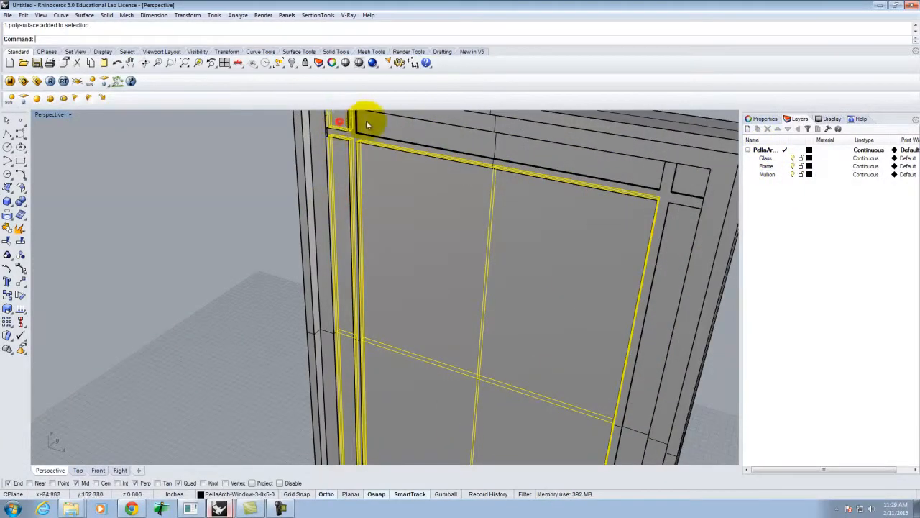
pyautogui.keyDown('shift'); pyautogui.click(394, 123); pyautogui.keyUp('shift')
pyautogui.scroll(-6, 664, 256)
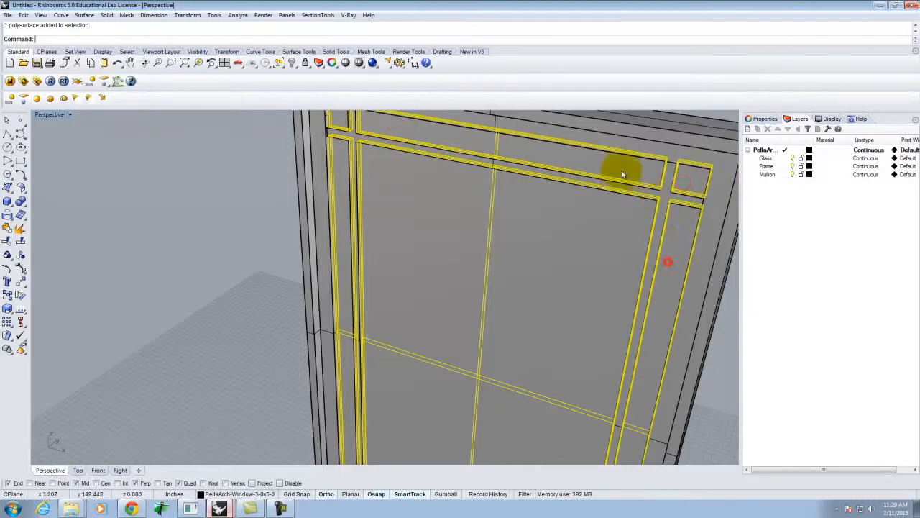
pyautogui.scroll(6, 579, 407)
pyautogui.keyDown('shift'); pyautogui.click(619, 415); pyautogui.keyUp('shift')
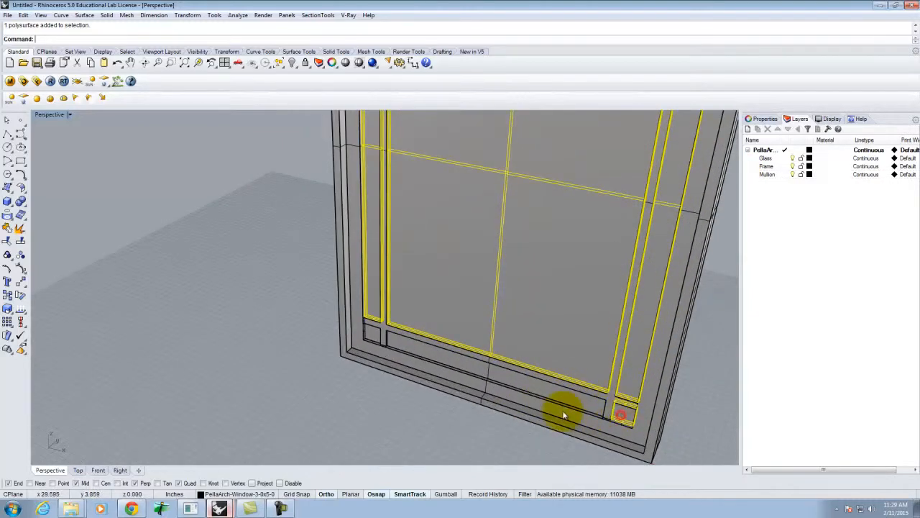
pyautogui.keyDown('shift'); pyautogui.click(559, 409); pyautogui.keyUp('shift')
pyautogui.keyDown('shift'); pyautogui.click(552, 392); pyautogui.keyUp('shift')
pyautogui.keyDown('shift'); pyautogui.click(372, 332); pyautogui.keyUp('shift')
pyautogui.keyDown('ctrl'); pyautogui.click(412, 365); pyautogui.keyUp('ctrl')
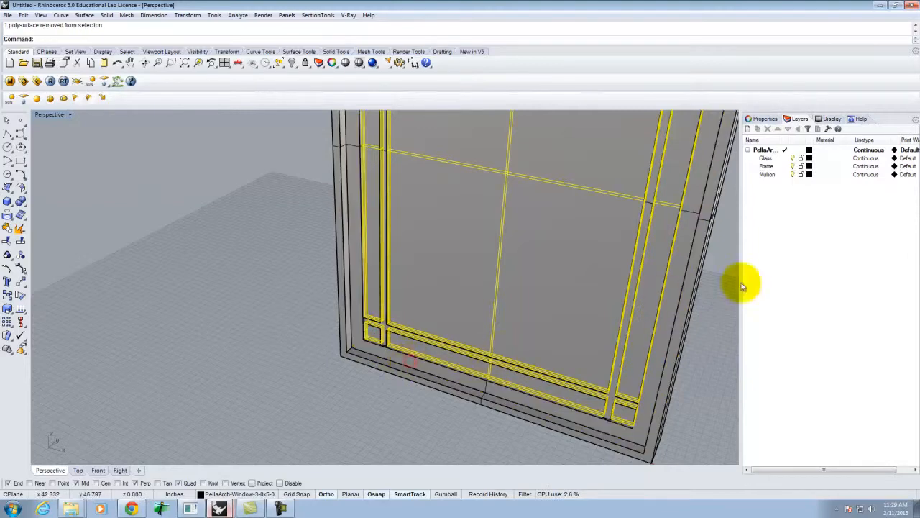
pyautogui.rightClick(764, 159)
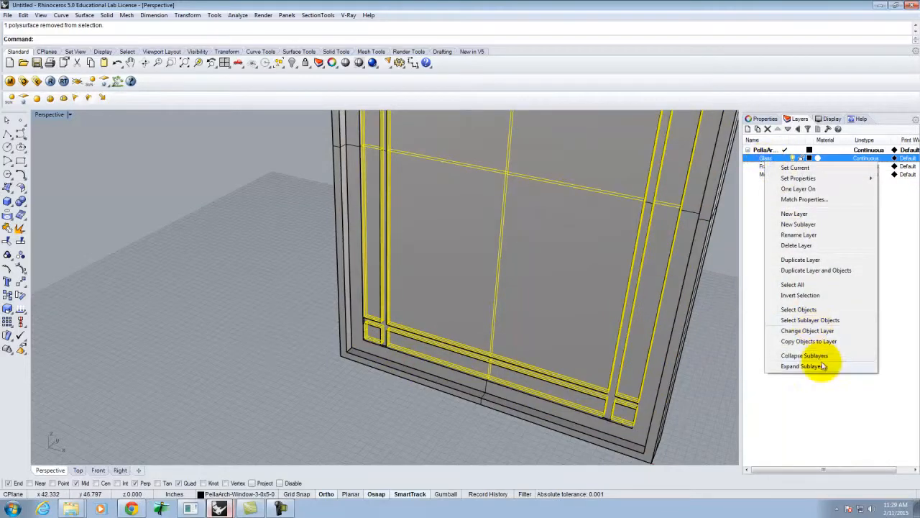
pyautogui.click(809, 330)
pyautogui.click(792, 159)
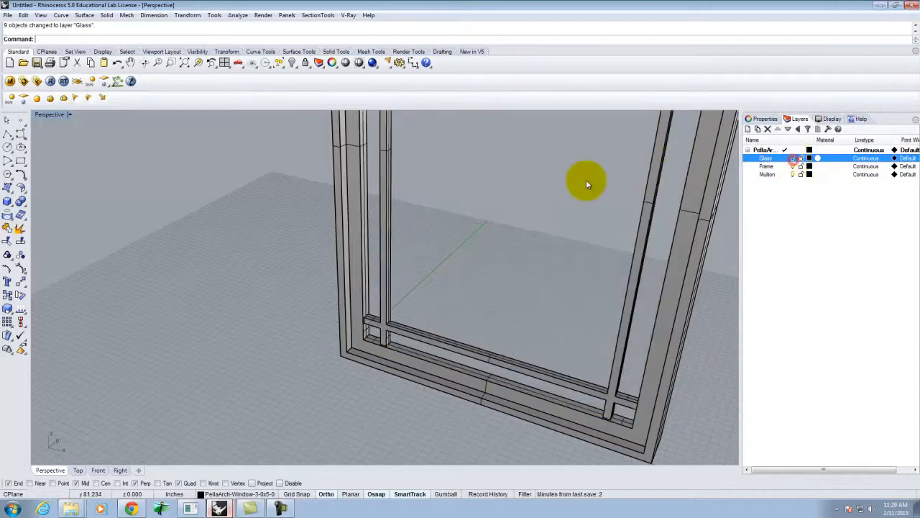
# - Move the mullion pieces onto the Mullion layer and hide it
pyautogui.scroll(-5, 485, 235)
pyautogui.scroll(5, 496, 259)
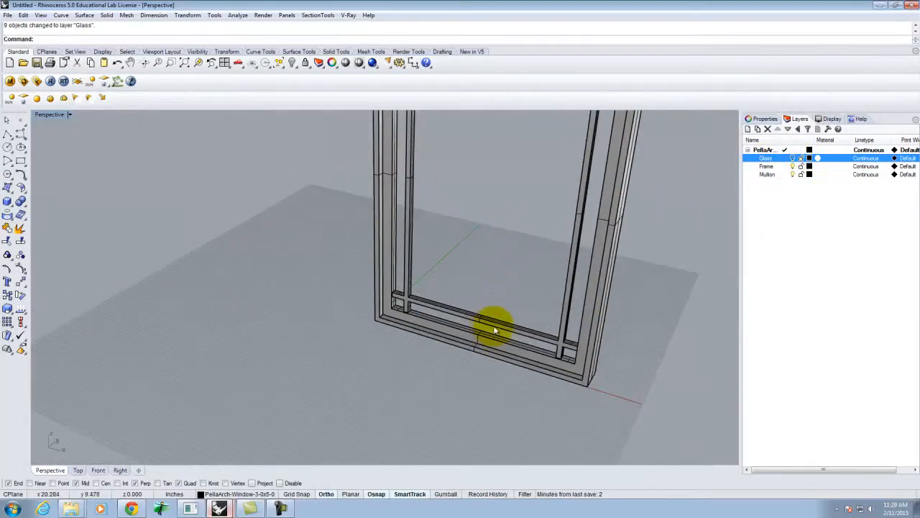
pyautogui.click(493, 323)
pyautogui.rightClick(775, 175)
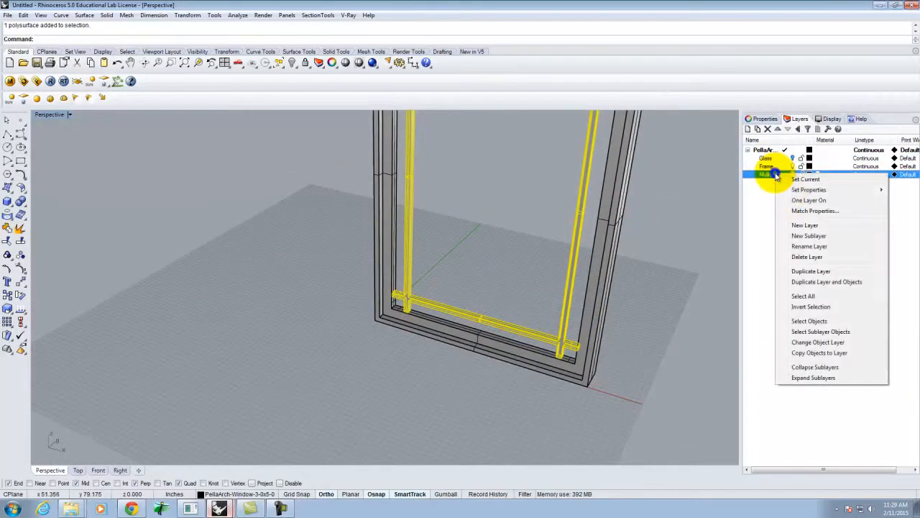
pyautogui.click(815, 343)
pyautogui.click(793, 174)
# - Put the remaining frame pieces on the Frame layer, then show Glass and Mullion again
pyautogui.click(673, 310)
pyautogui.scroll(-8, 448, 369)
pyautogui.moveTo(495, 287); pyautogui.dragTo(584, 412)
pyautogui.rightClick(768, 167)
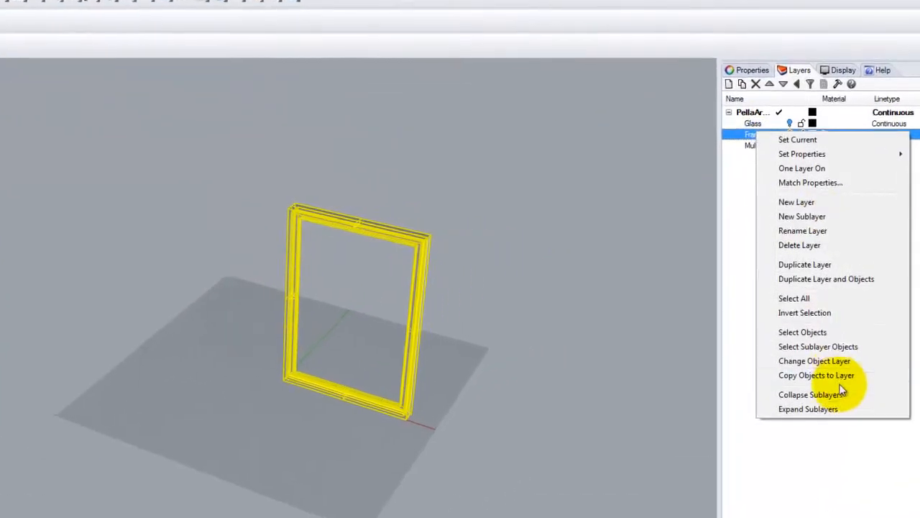
pyautogui.click(827, 344)
pyautogui.click(569, 269)
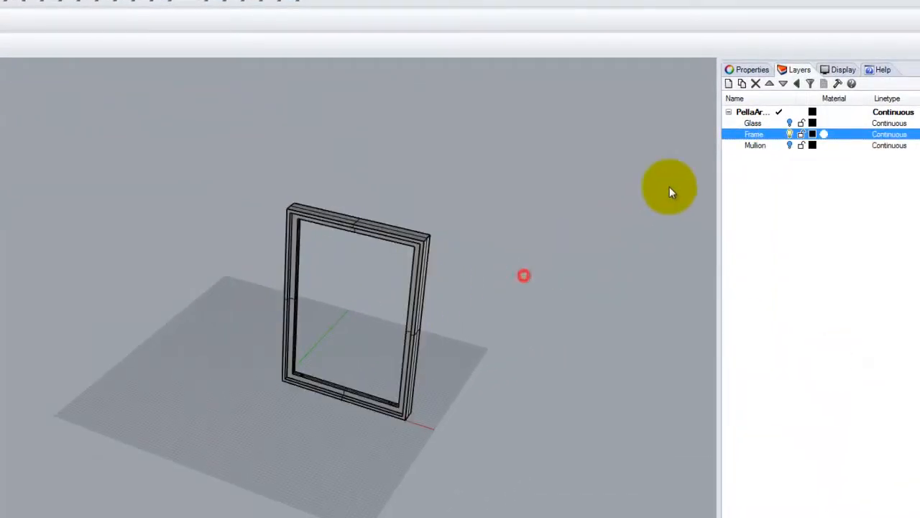
pyautogui.click(781, 123)
pyautogui.click(781, 145)
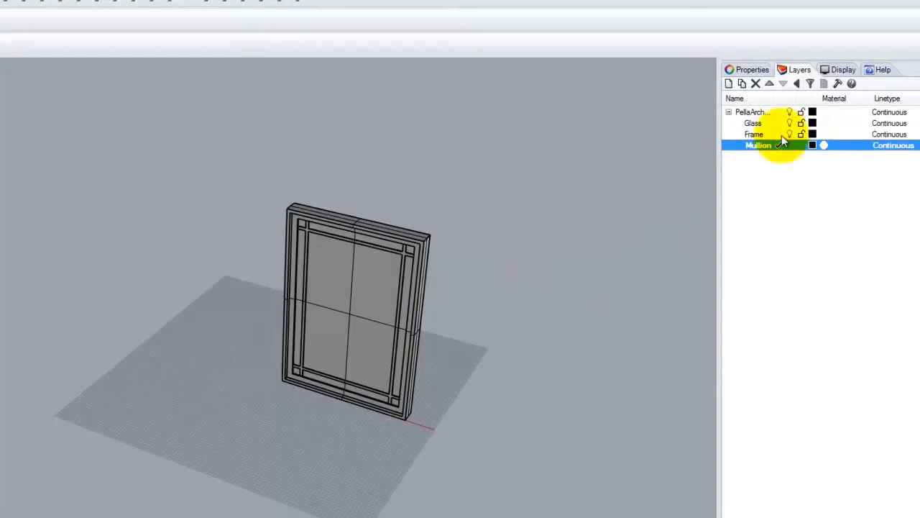
# - Load Basic Glass.vismat from the V-Ray Materials Glass folder into the scene materials
pyautogui.click(787, 238)
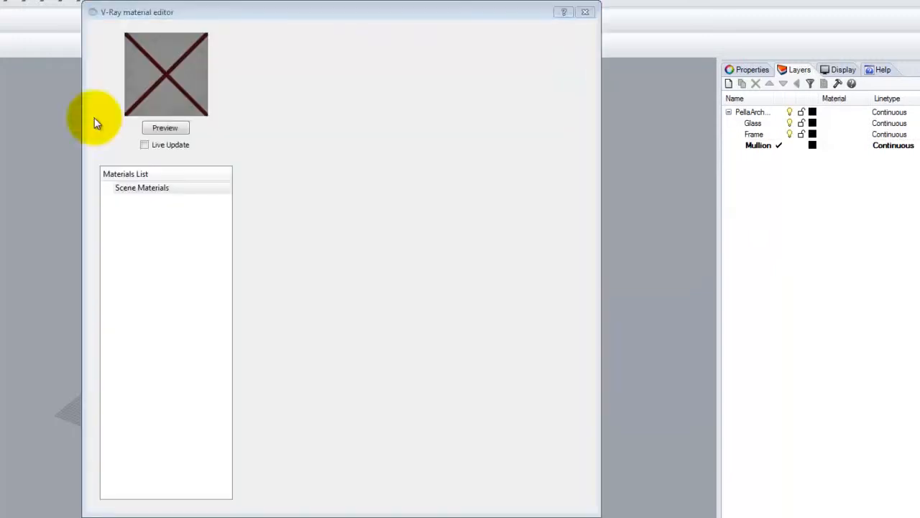
pyautogui.rightClick(143, 188)
pyautogui.click(188, 210)
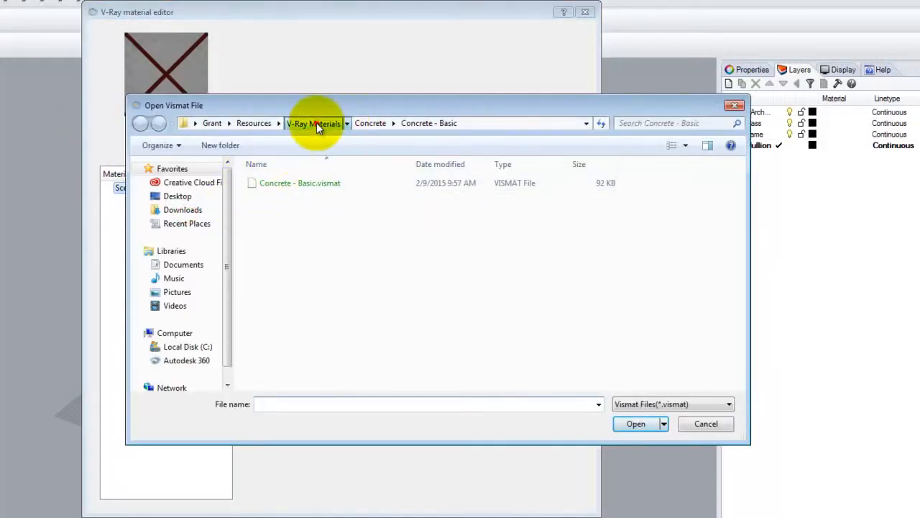
pyautogui.click(316, 124)
pyautogui.doubleClick(270, 264)
pyautogui.doubleClick(278, 183)
pyautogui.click(283, 184)
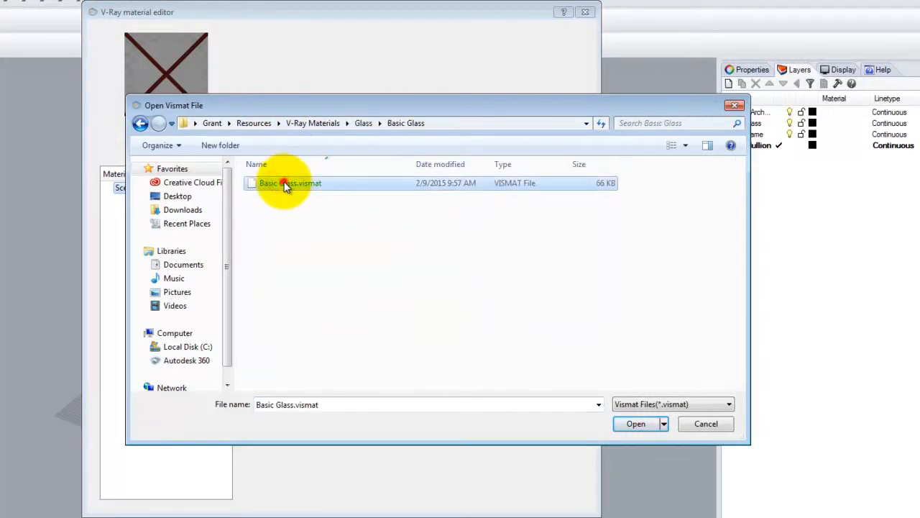
pyautogui.click(636, 424)
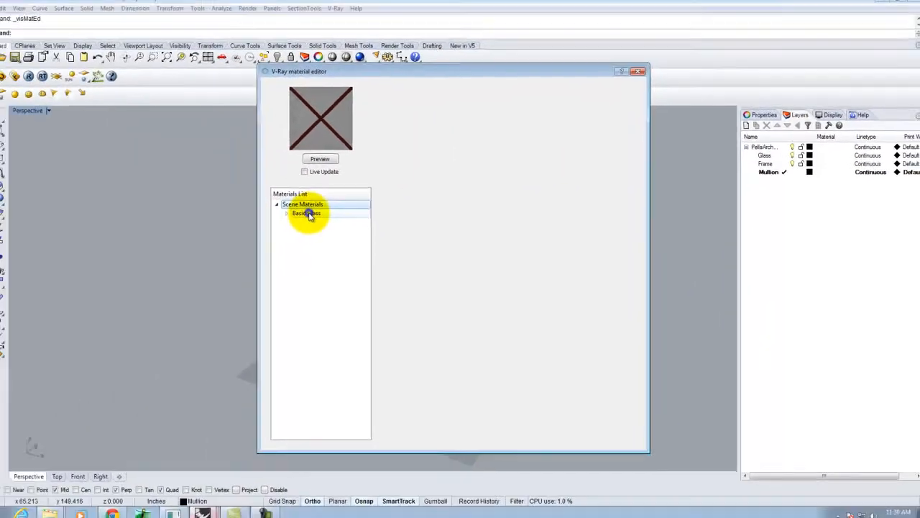
# - Apply the Basic Glass material to the Glass layer
pyautogui.click(173, 203)
pyautogui.rightClick(172, 203)
pyautogui.click(376, 305)
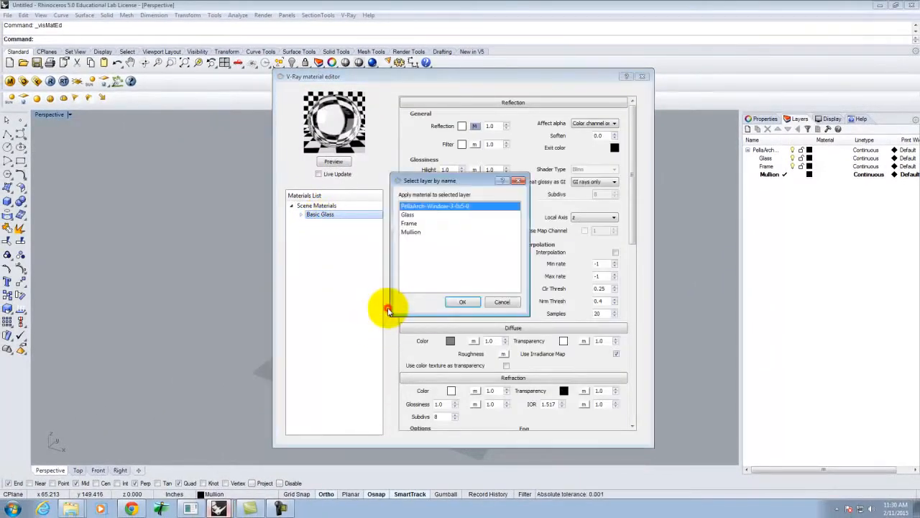
pyautogui.click(415, 215)
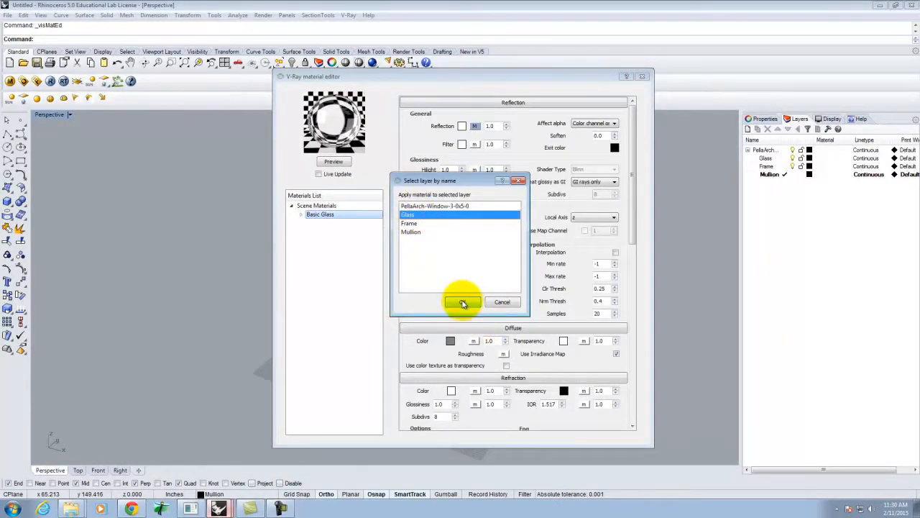
pyautogui.click(462, 302)
# - Load Wood - Dark Oak.vismat from the V-Ray Materials Wood folder into the scene materials
pyautogui.click(309, 207)
pyautogui.rightClick(318, 208)
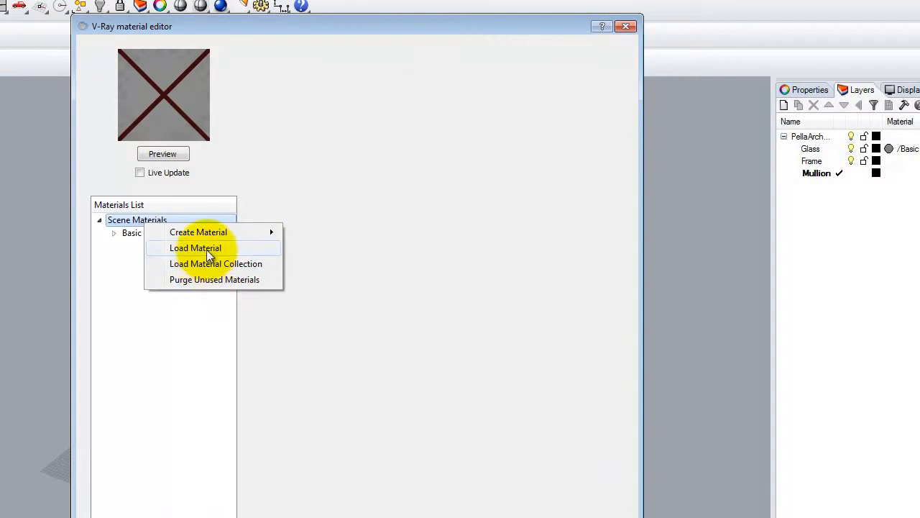
pyautogui.click(264, 240)
pyautogui.click(317, 149)
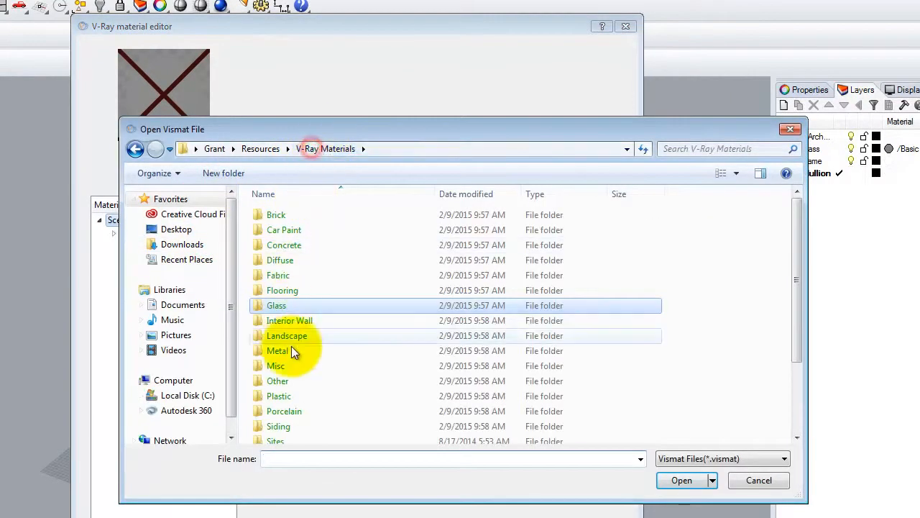
pyautogui.moveTo(802, 266); pyautogui.dragTo(805, 350)
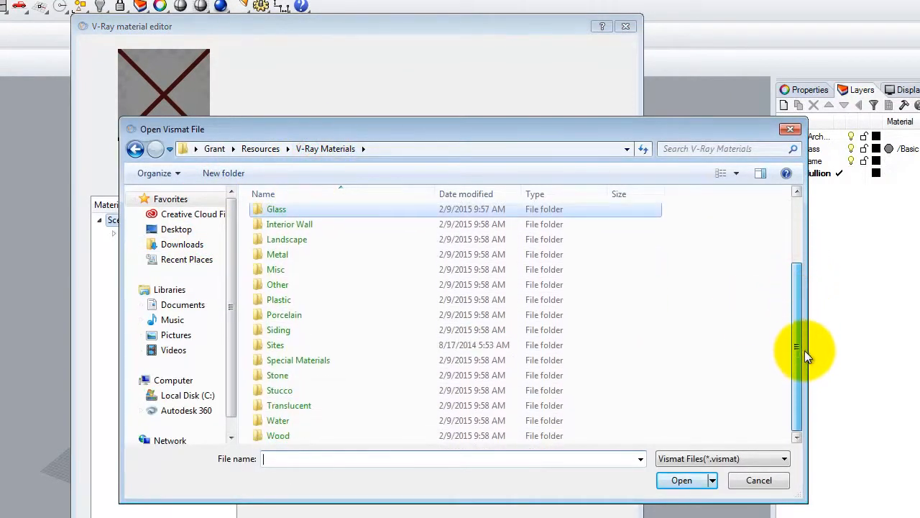
pyautogui.doubleClick(278, 436)
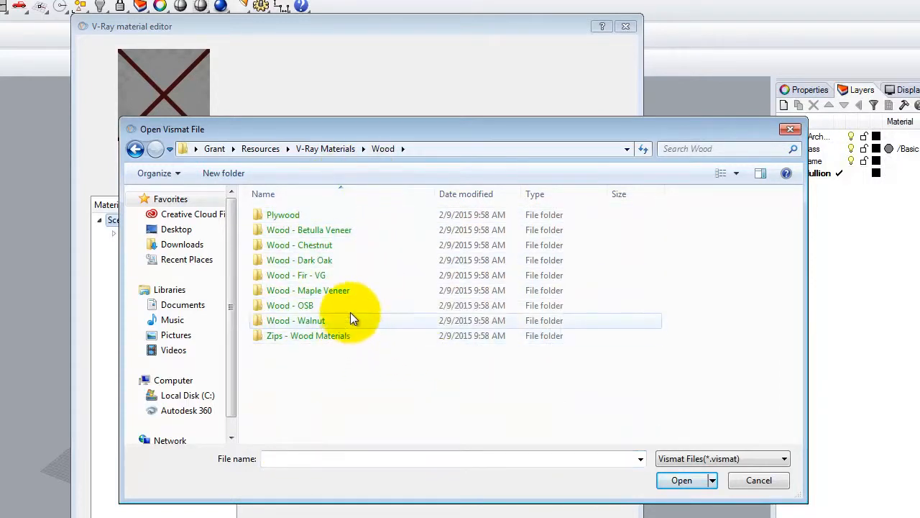
pyautogui.doubleClick(304, 260)
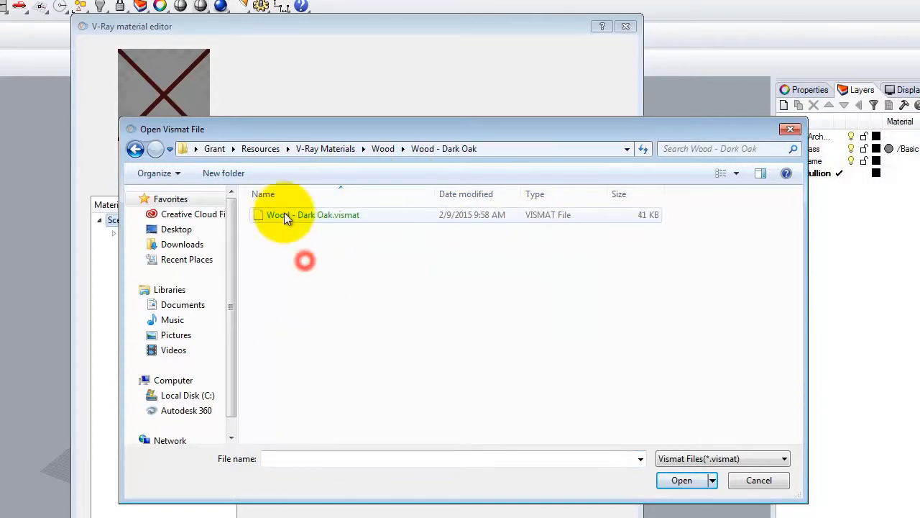
pyautogui.click(284, 214)
pyautogui.click(684, 480)
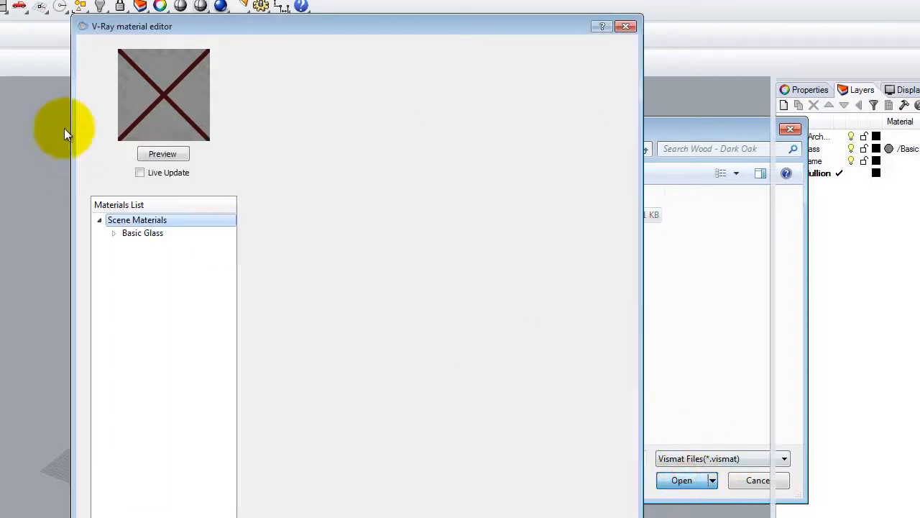
# - Apply Wood - Dark Oak to the Frame and Mullion layers and close the material editor
pyautogui.click(153, 246)
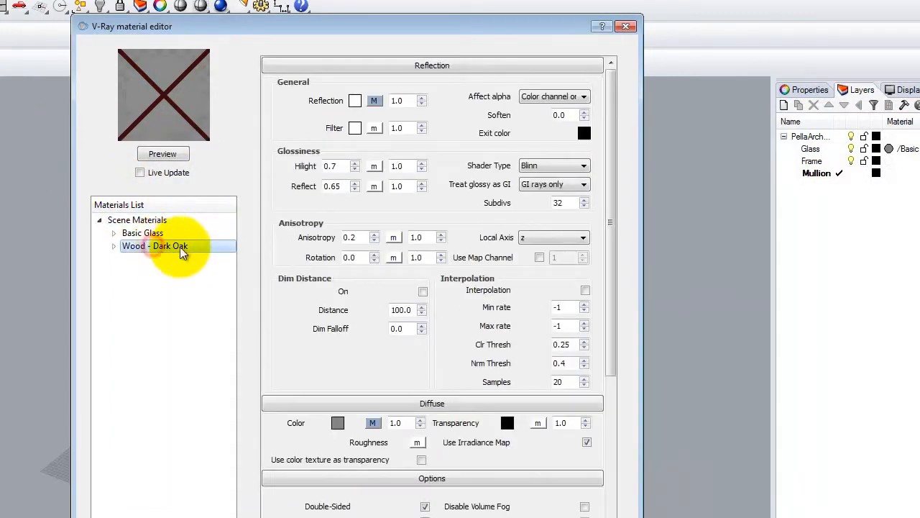
pyautogui.rightClick(166, 248)
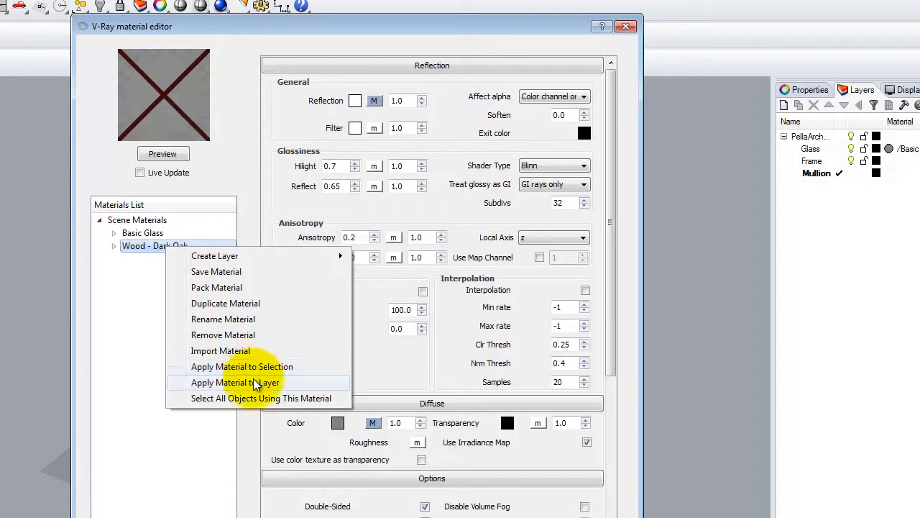
pyautogui.click(232, 382)
pyautogui.click(281, 245)
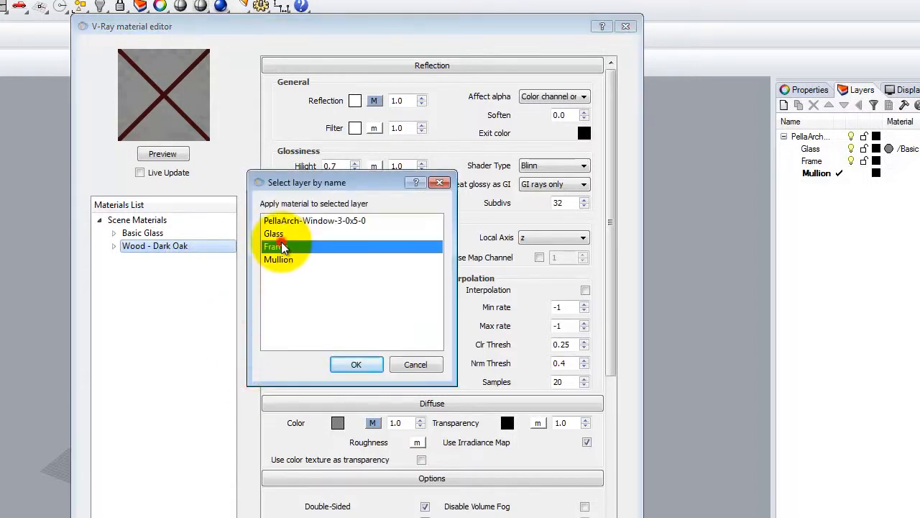
pyautogui.keyDown('ctrl'); pyautogui.click(286, 261); pyautogui.keyUp('ctrl')
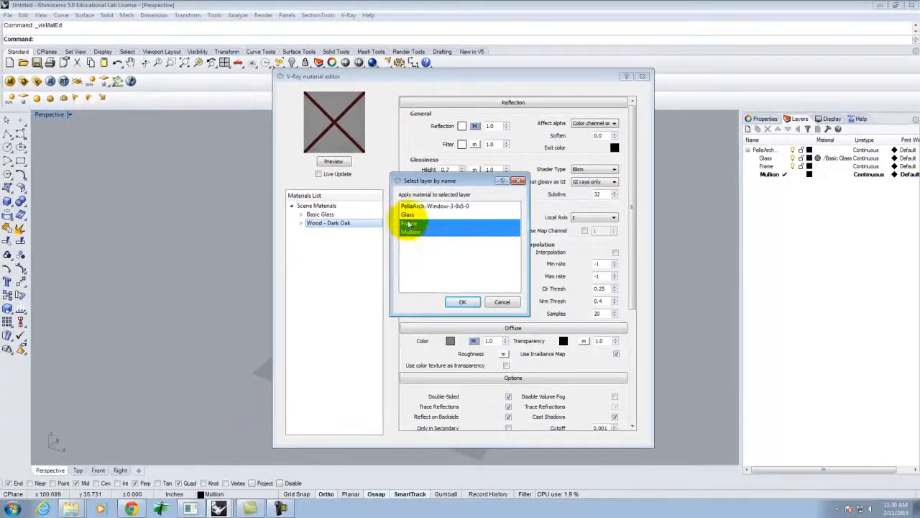
pyautogui.click(463, 302)
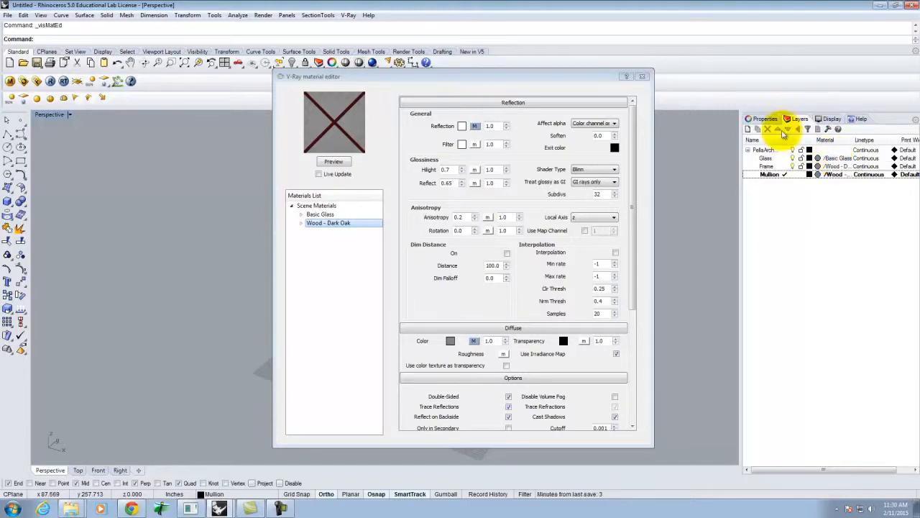
pyautogui.click(642, 76)
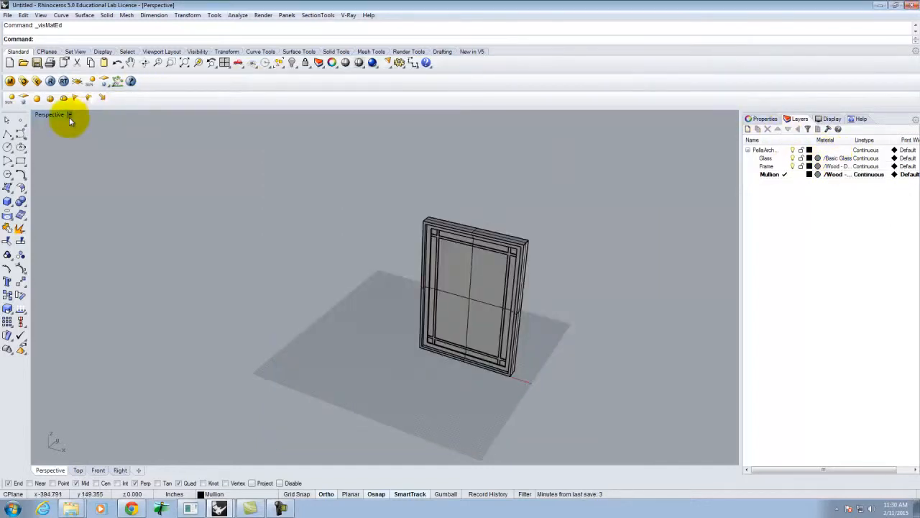
# - Switch the Perspective view to Rendered display and zoom to inspect the dark oak window
pyautogui.click(69, 115)
pyautogui.click(72, 161)
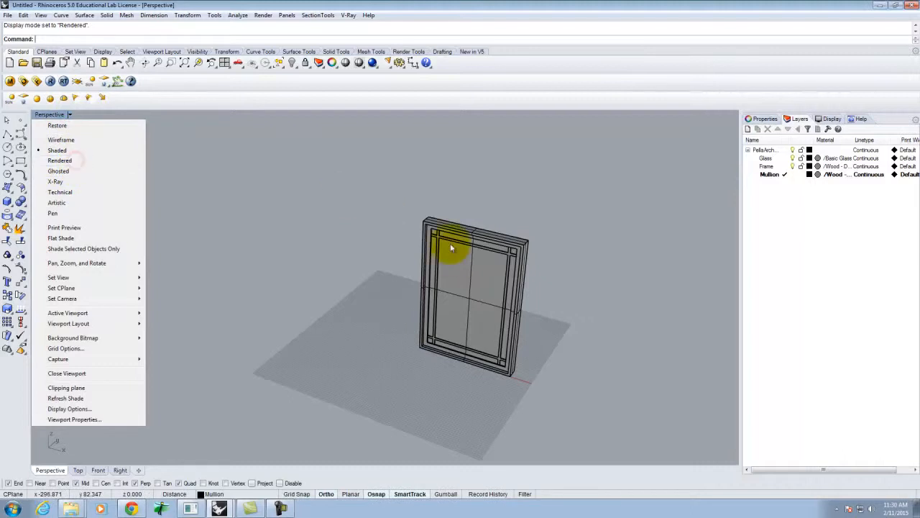
pyautogui.scroll(3, 515, 281)
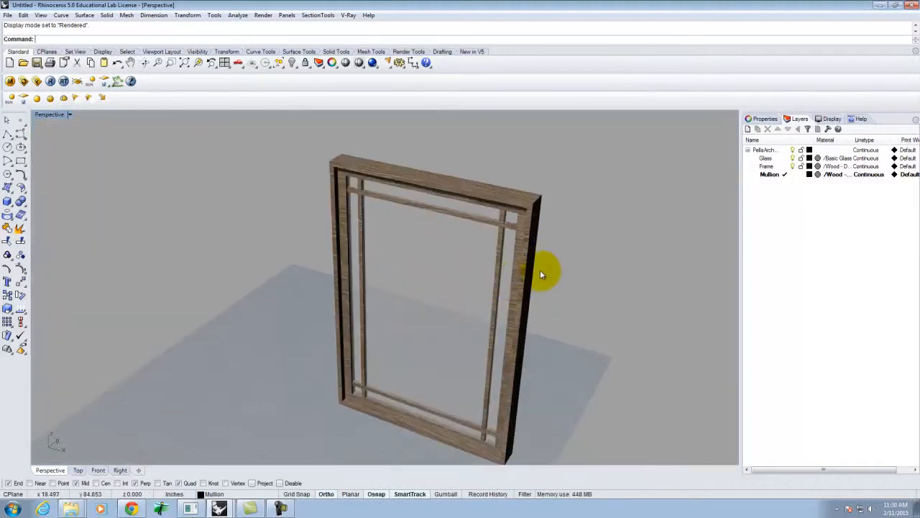
pyautogui.scroll(3, 541, 273)
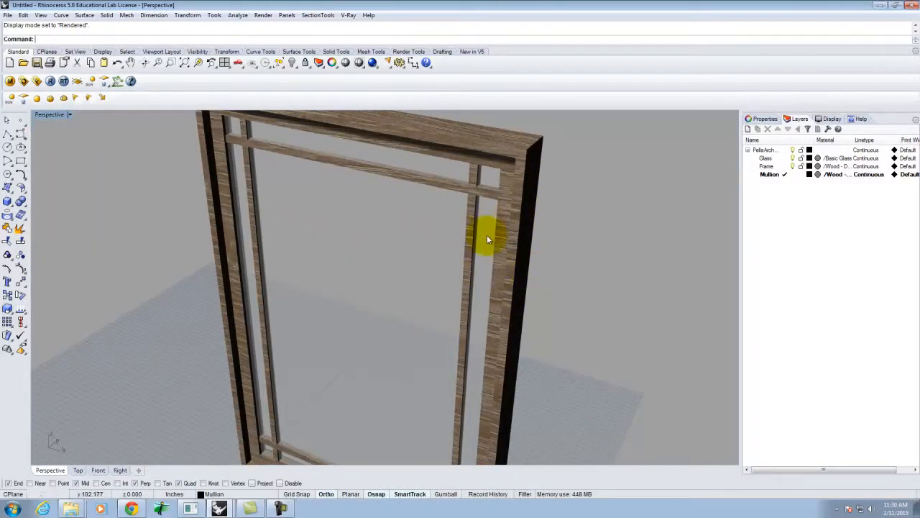
pyautogui.scroll(-3, 277, 231)
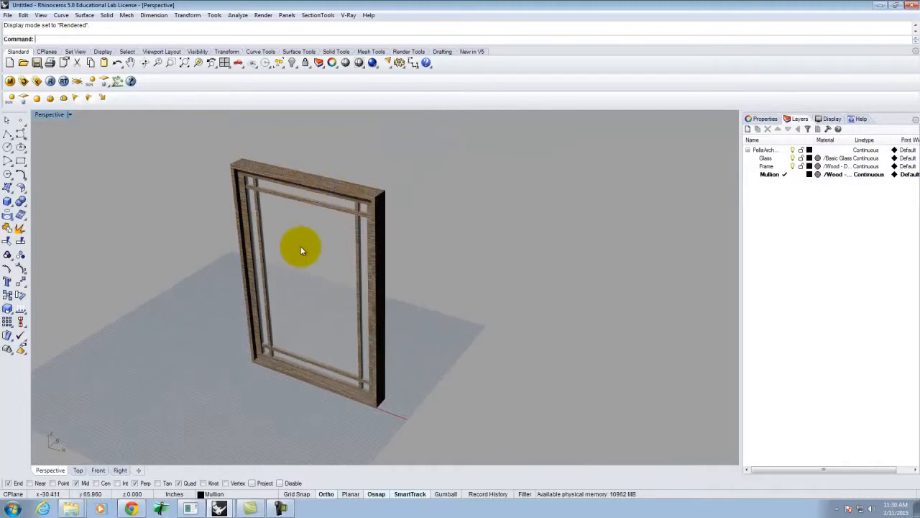
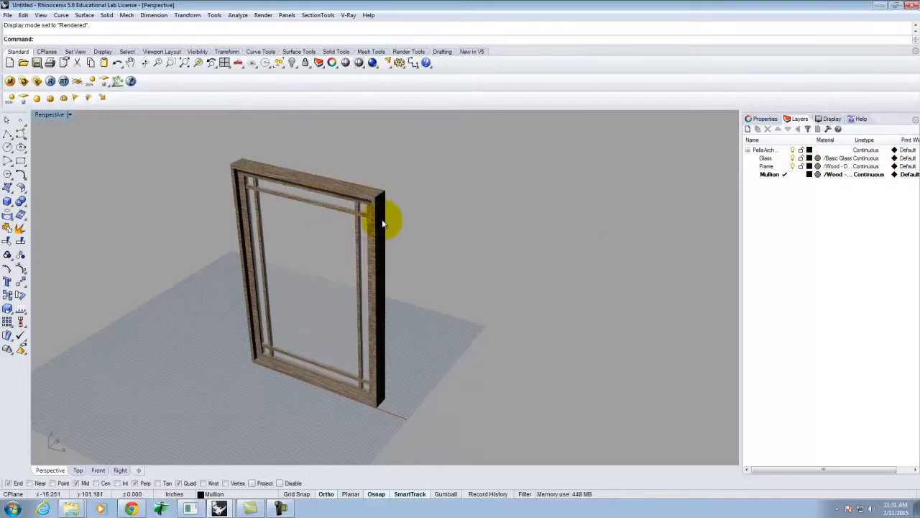
# - Select every object on the Frame layer, then add the Mullion layer's objects to the selection
pyautogui.click(768, 166)
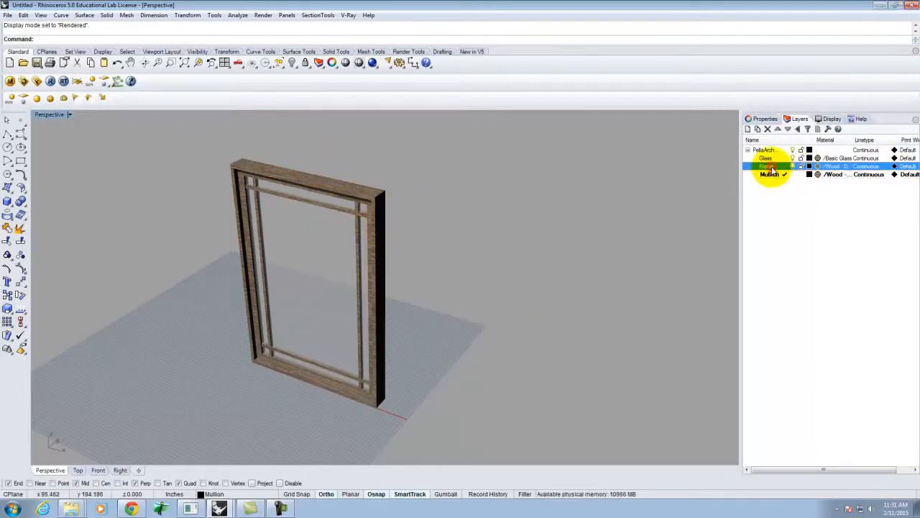
pyautogui.rightClick(773, 167)
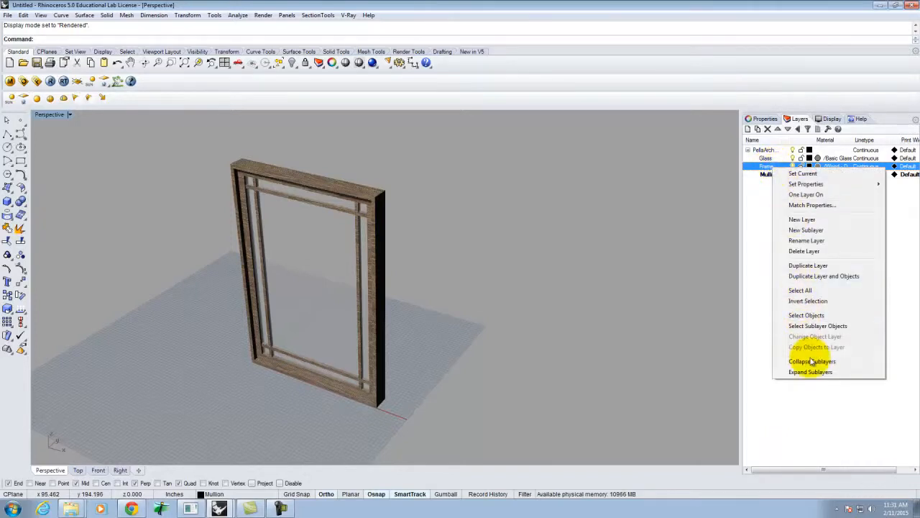
pyautogui.click(809, 316)
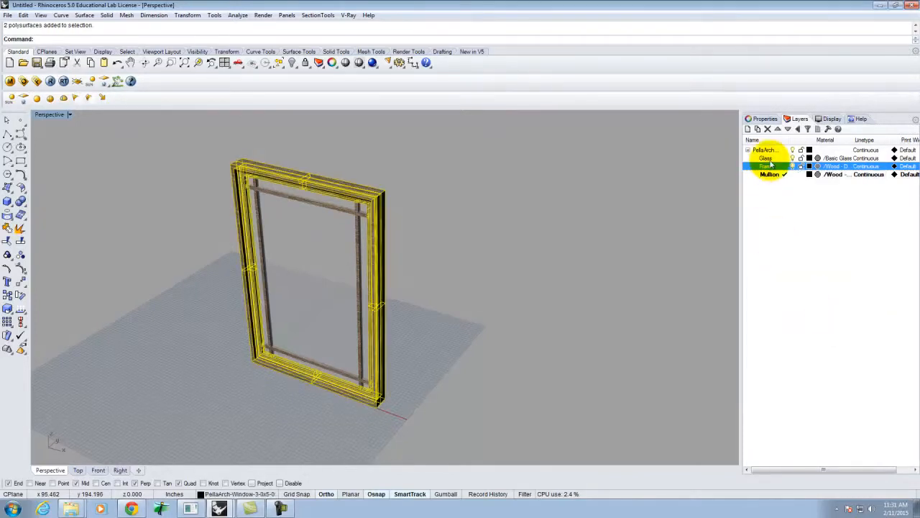
pyautogui.rightClick(772, 175)
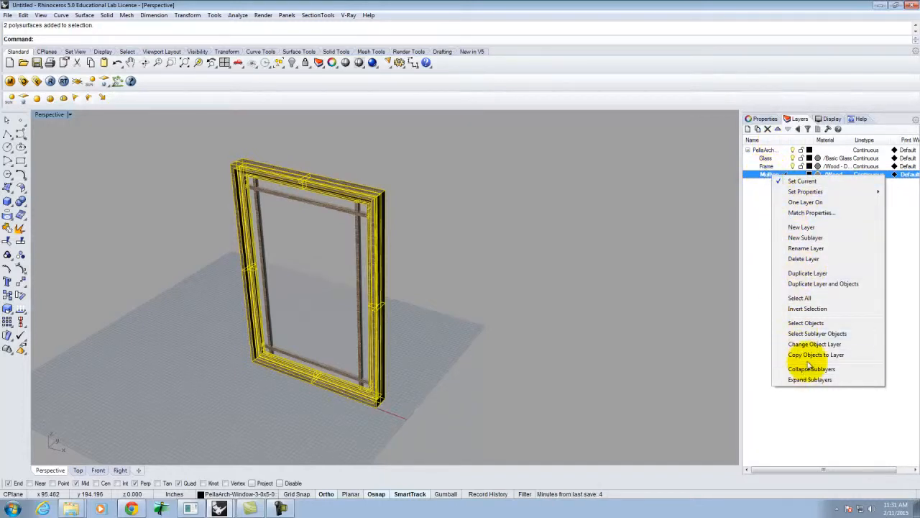
pyautogui.click(805, 323)
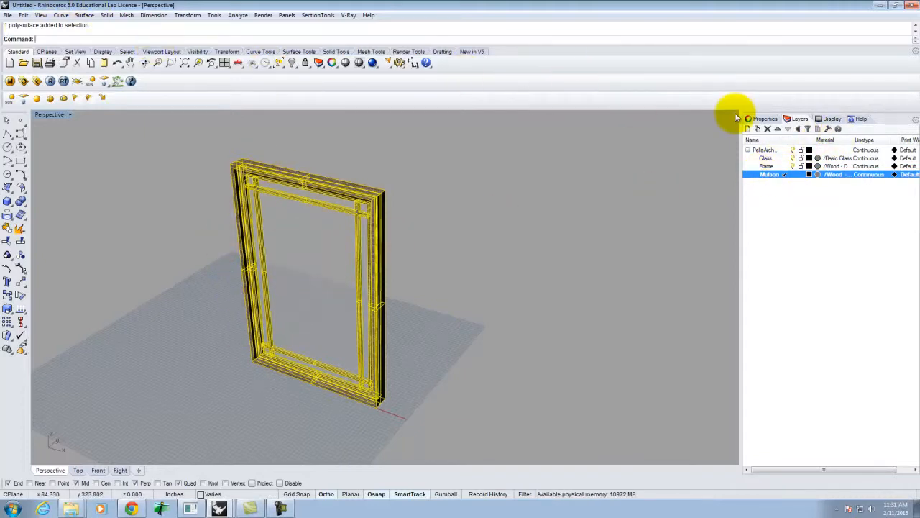
# - Give the selected frame and mullions Box texture mapping with BoundingBox, World and Capped options
pyautogui.click(764, 119)
pyautogui.click(779, 134)
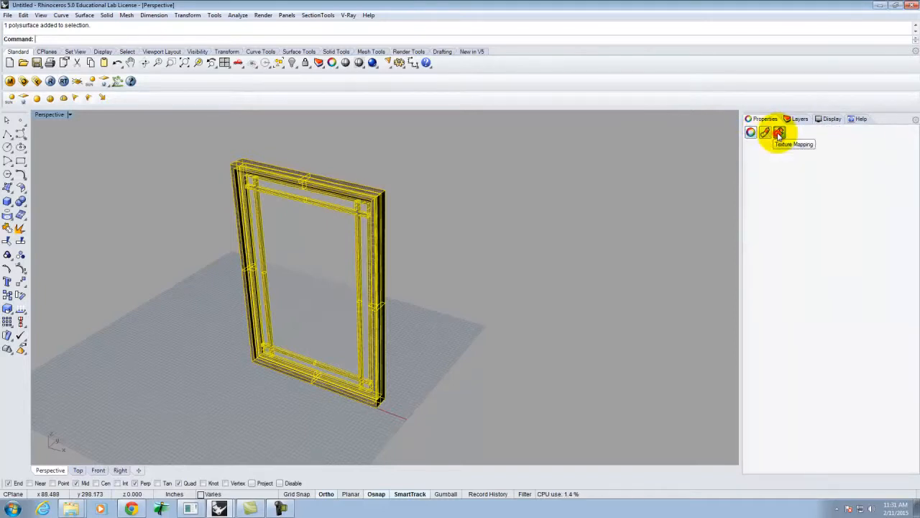
pyautogui.click(810, 148)
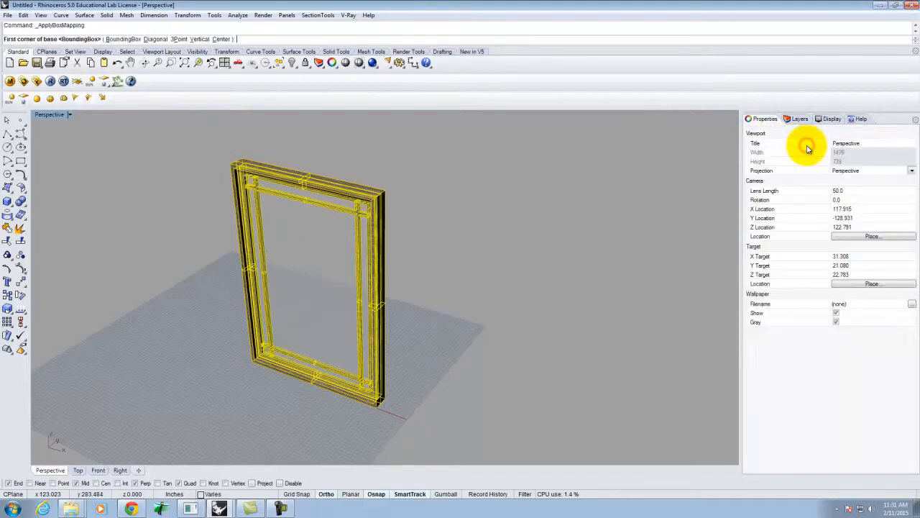
pyautogui.click(105, 40)
pyautogui.click(119, 39)
pyautogui.click(56, 39)
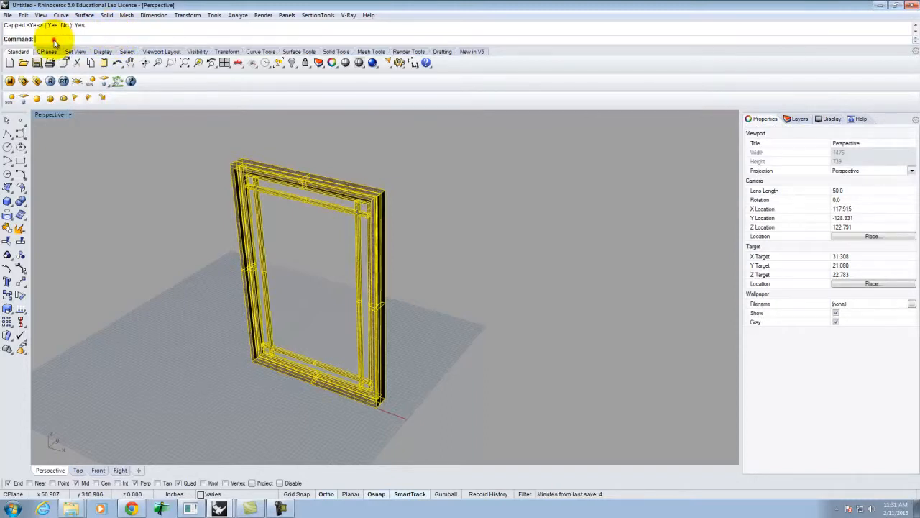
# - Deselect the window and orbit around its corners and bottom rail to check the wood grain
pyautogui.click(474, 232)
pyautogui.scroll(6, 353, 205)
pyautogui.moveTo(445, 245); pyautogui.dragTo(480, 229, button='right')
pyautogui.rightClick(481, 229)
pyautogui.scroll(-6, 493, 201)
pyautogui.scroll(5, 555, 370)
pyautogui.moveTo(637, 306); pyautogui.dragTo(601, 275, button='right')
pyautogui.rightClick(602, 274)
pyautogui.scroll(-6, 601, 275)
pyautogui.scroll(7, 558, 331)
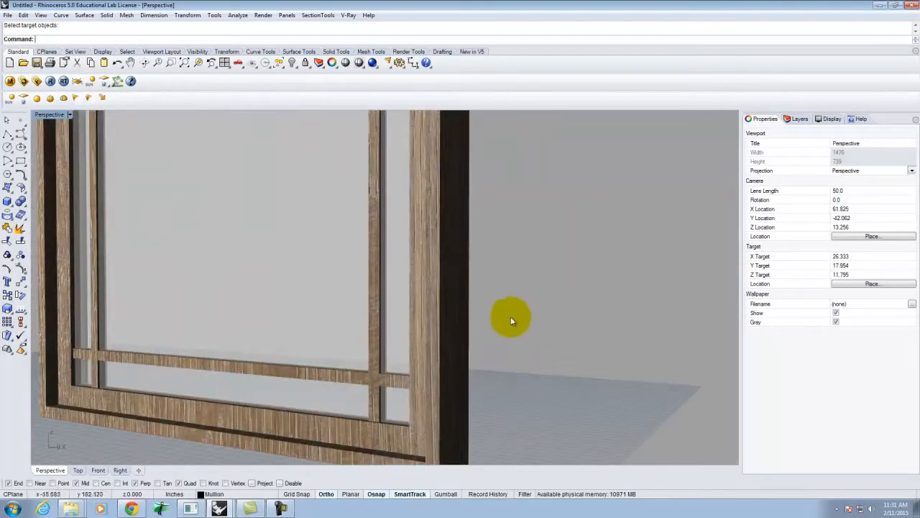
pyautogui.scroll(-4, 365, 314)
pyautogui.rightClick(387, 406)
pyautogui.moveTo(387, 406); pyautogui.dragTo(468, 435, button='right')
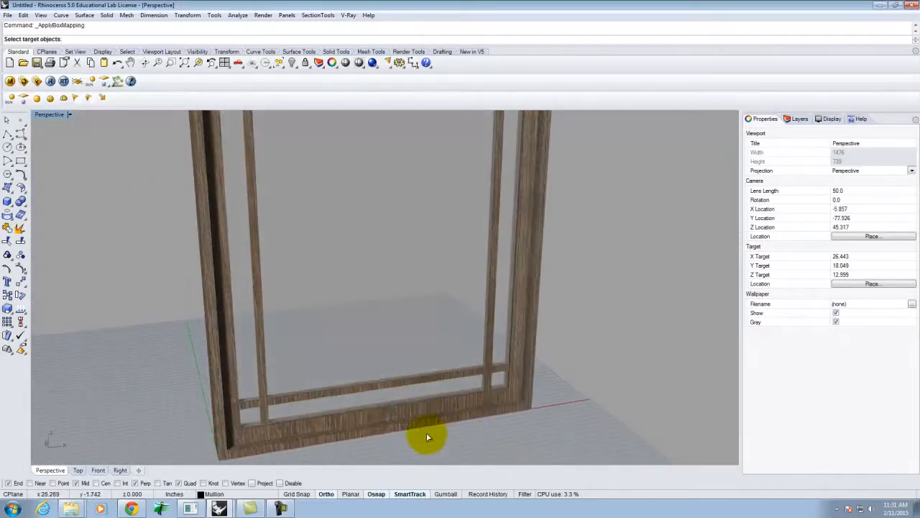
pyautogui.scroll(3, 432, 436)
pyautogui.scroll(-6, 380, 261)
pyautogui.scroll(11, 374, 347)
pyautogui.moveTo(387, 328); pyautogui.dragTo(385, 343, button='right')
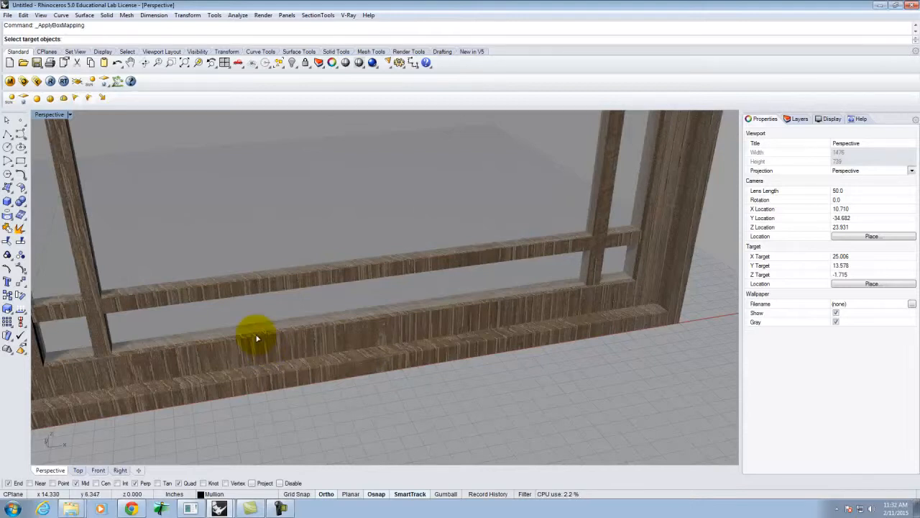
pyautogui.scroll(-18, 275, 278)
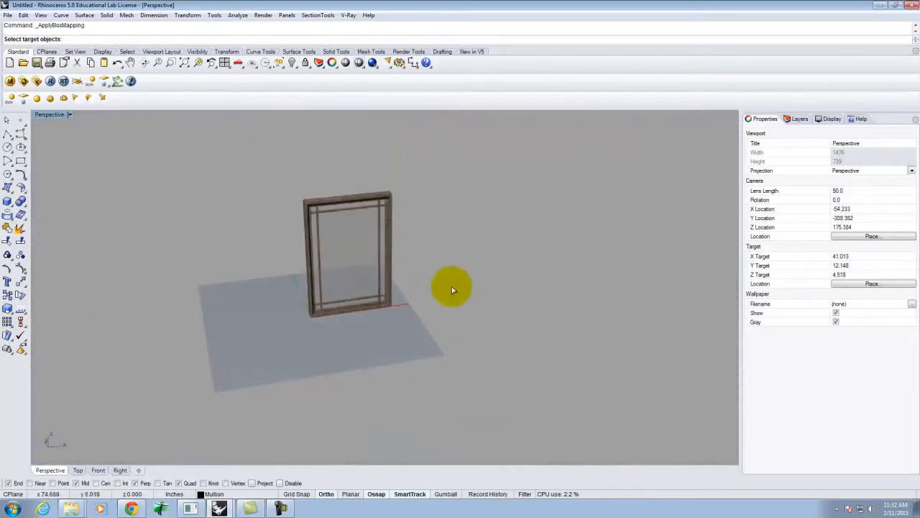
pyautogui.moveTo(451, 287); pyautogui.dragTo(389, 291, button='right')
pyautogui.scroll(4, 312, 156)
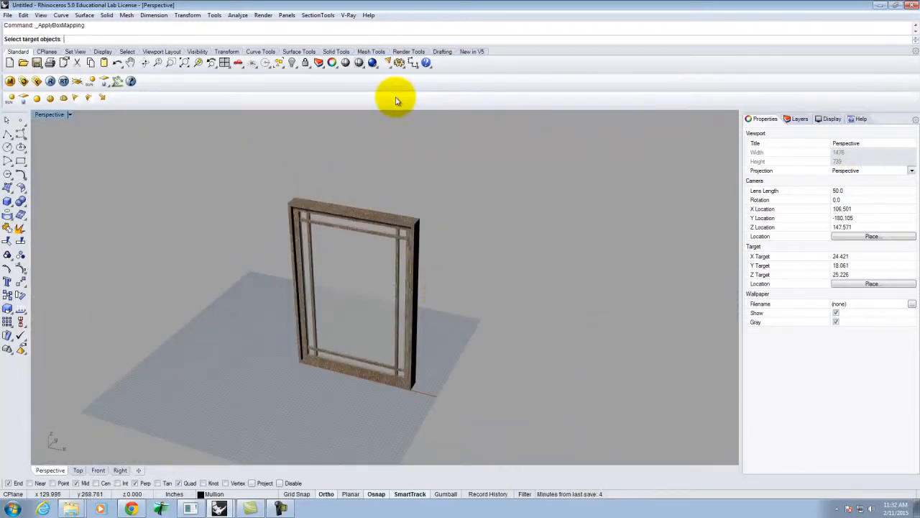
pyautogui.click(550, 176)
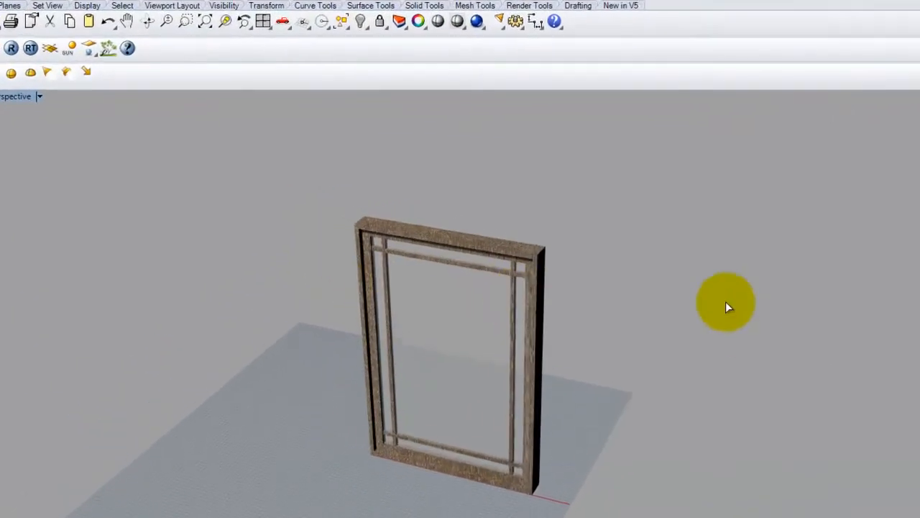
# - Add a V-Ray infinite ground plane beside the window and select it
pyautogui.moveTo(719, 327); pyautogui.dragTo(693, 324, button='right')
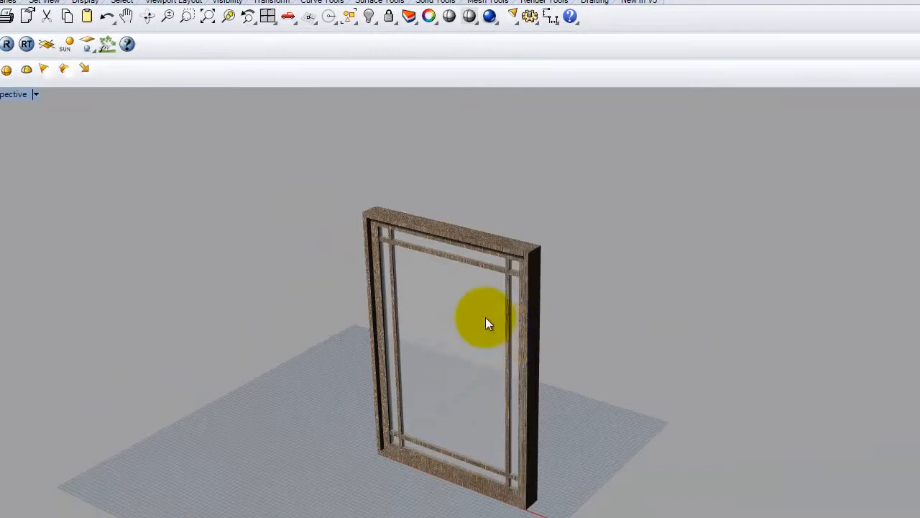
pyautogui.click(46, 46)
pyautogui.click(732, 261)
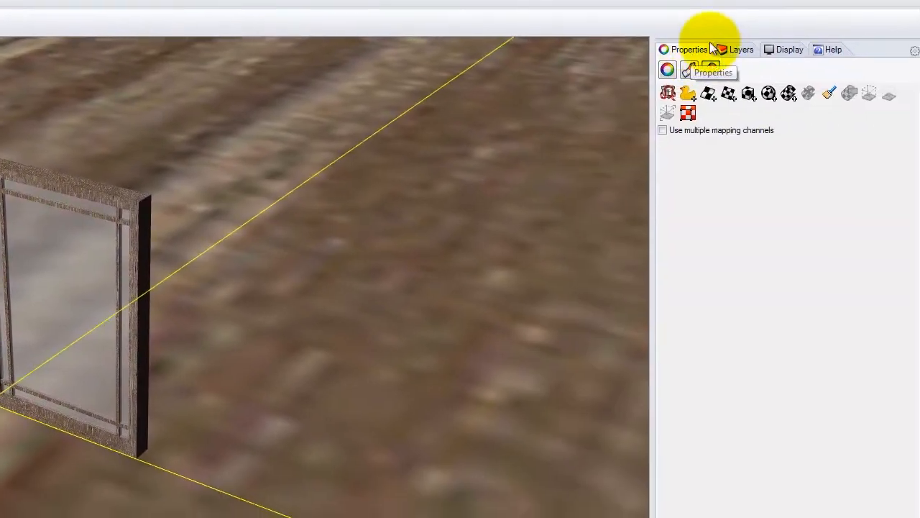
# - Create layer IP under PellaArch, make it current, and move the infinite plane onto it
pyautogui.click(724, 48)
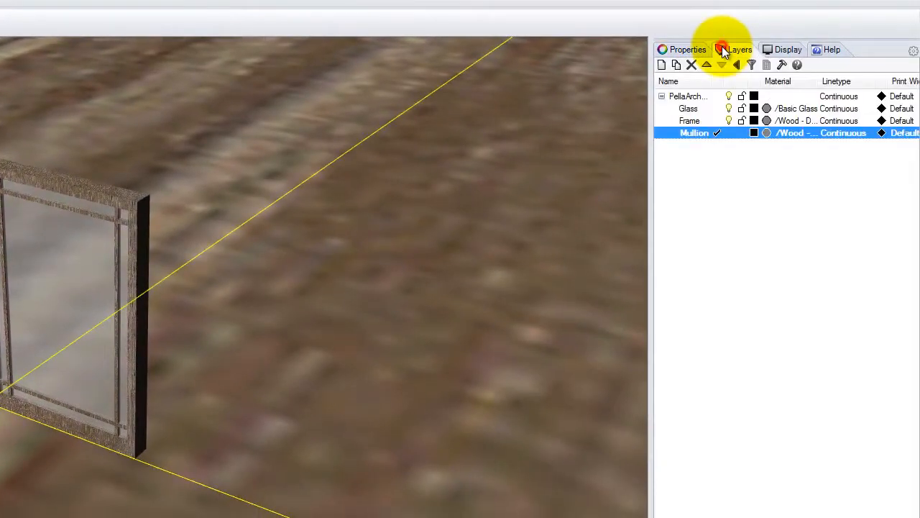
pyautogui.click(691, 182)
pyautogui.click(688, 97)
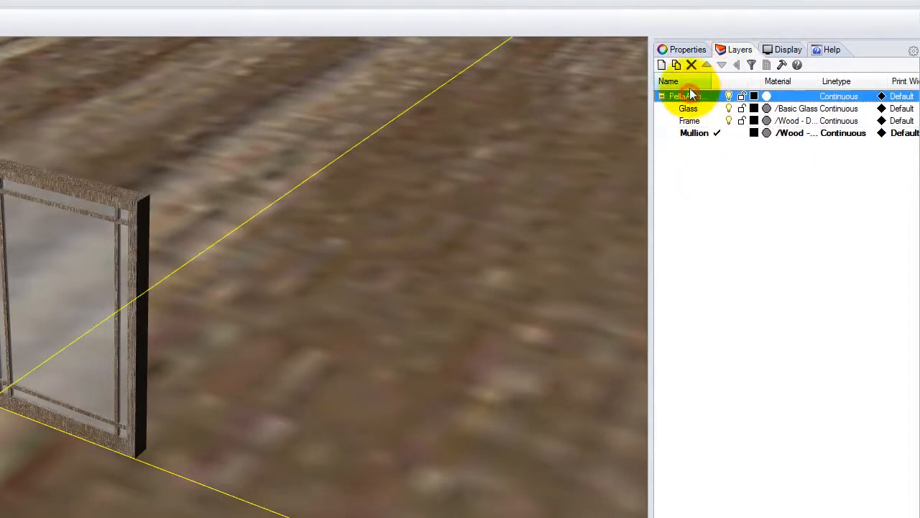
pyautogui.click(660, 64)
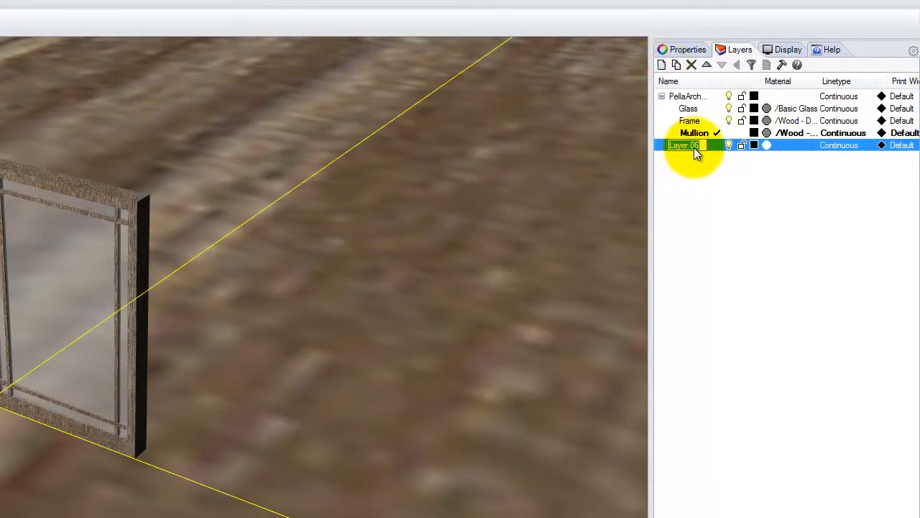
pyautogui.write('IP')
pyautogui.click(742, 189)
pyautogui.click(714, 145)
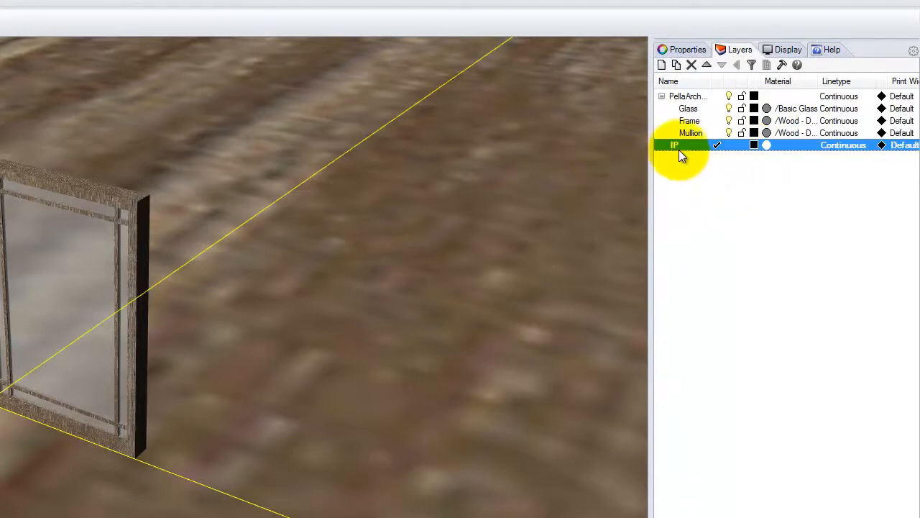
pyautogui.rightClick(680, 149)
pyautogui.click(762, 402)
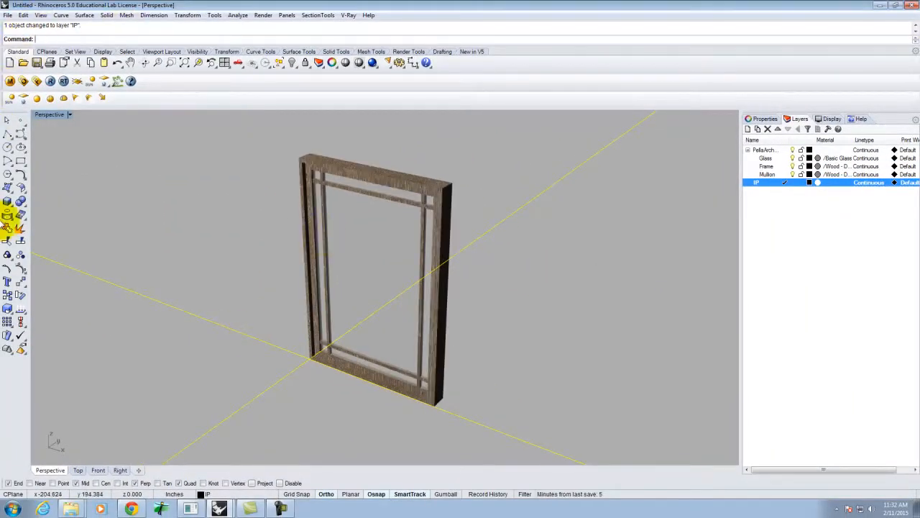
# - Draw a box next to the window
pyautogui.click(7, 201)
pyautogui.click(190, 353)
pyautogui.click(65, 357)
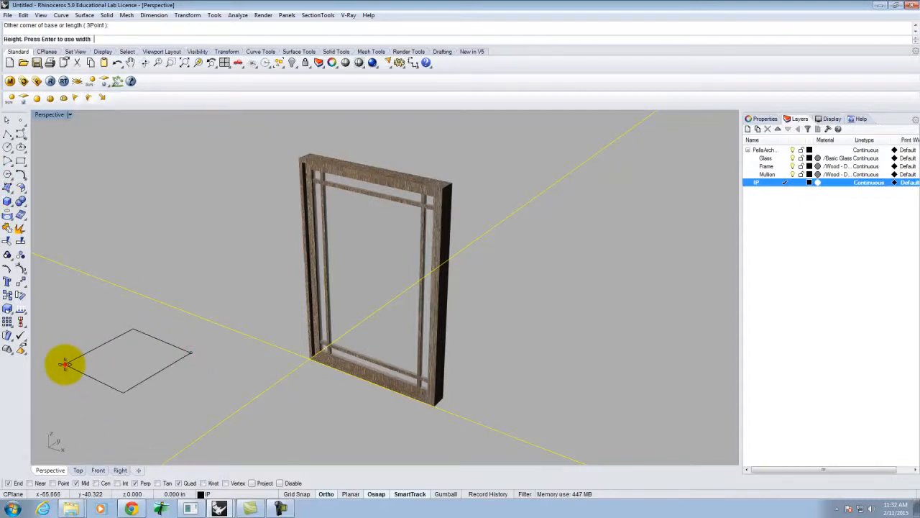
pyautogui.click(66, 205)
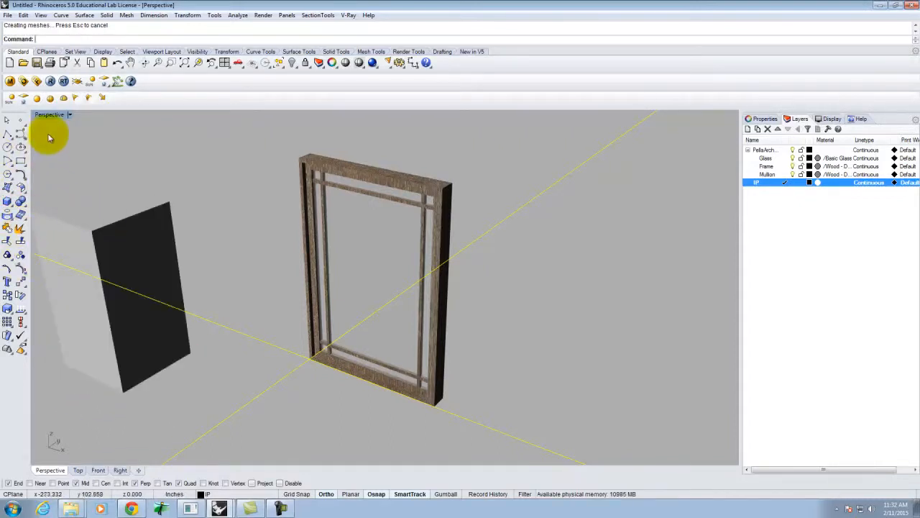
# - Add a directional light aimed toward the box corner
pyautogui.click(103, 101)
pyautogui.scroll(-3, 273, 290)
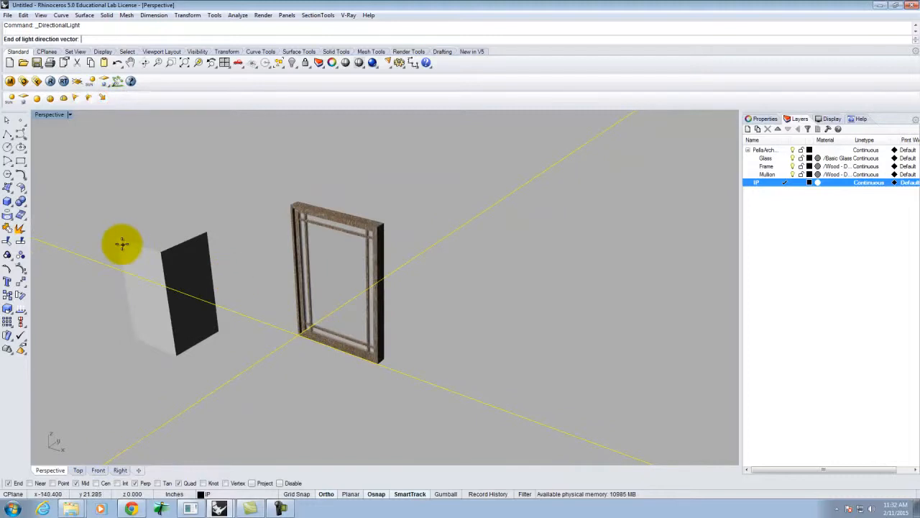
pyautogui.click(122, 242)
pyautogui.press('Escape')
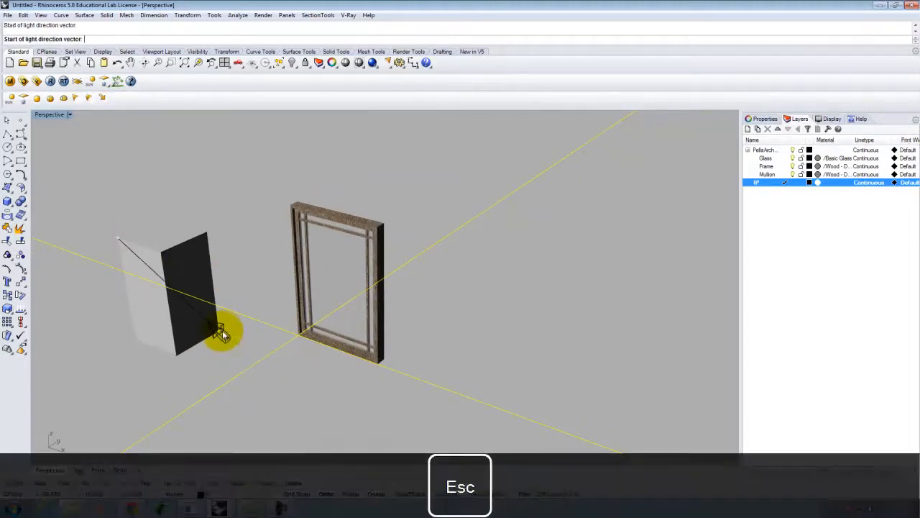
pyautogui.click(216, 332)
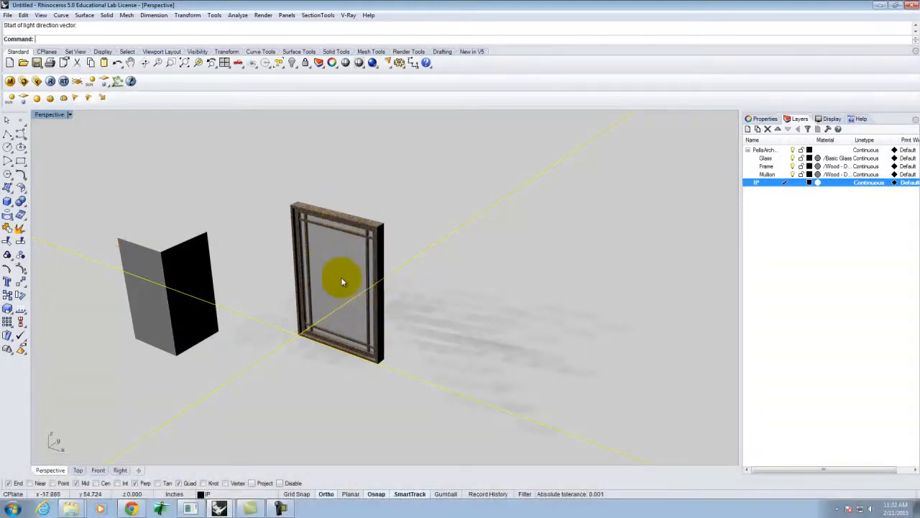
# - Run a test V-Ray render, close it, and delete the box
pyautogui.click(49, 81)
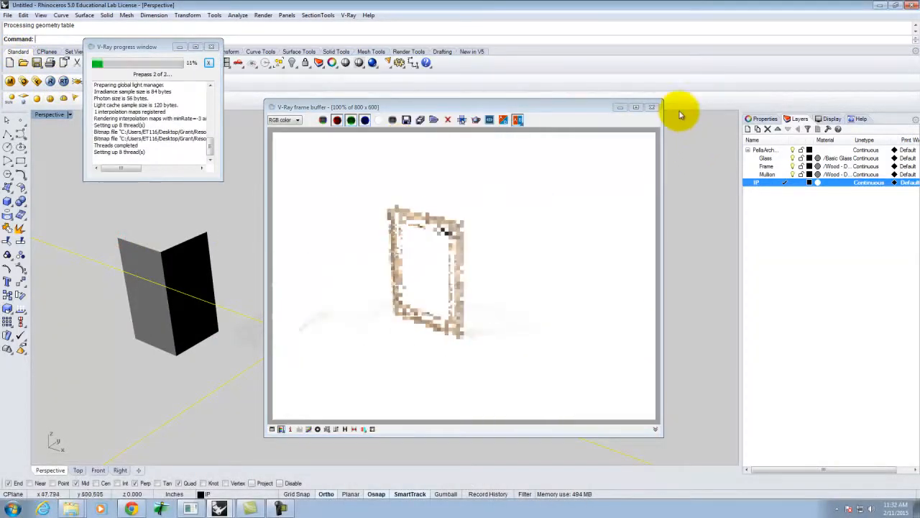
pyautogui.click(653, 108)
pyautogui.click(167, 261)
pyautogui.press('Delete')
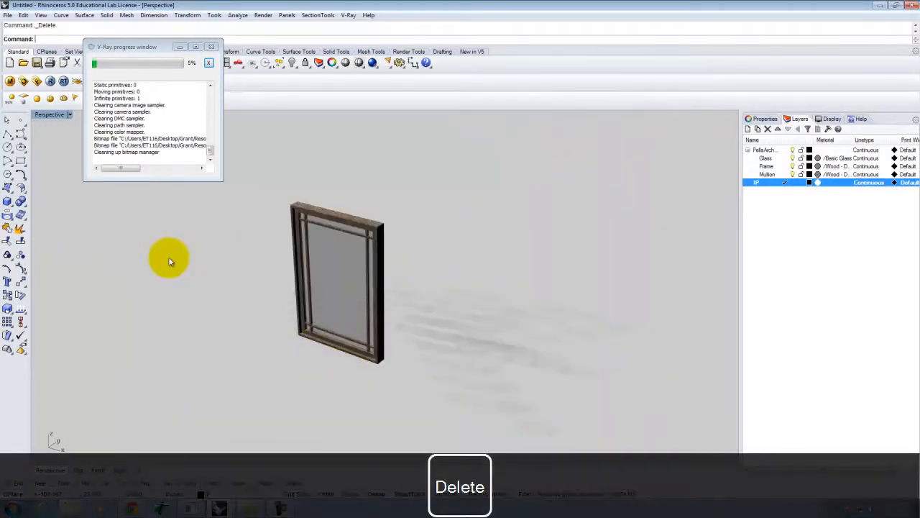
# - Zoom to the selected window frame with Z, Selected, then render it in V-Ray
pyautogui.click(320, 218)
pyautogui.write('z')
pyautogui.press('Return')
pyautogui.write('s')
pyautogui.press('Return')
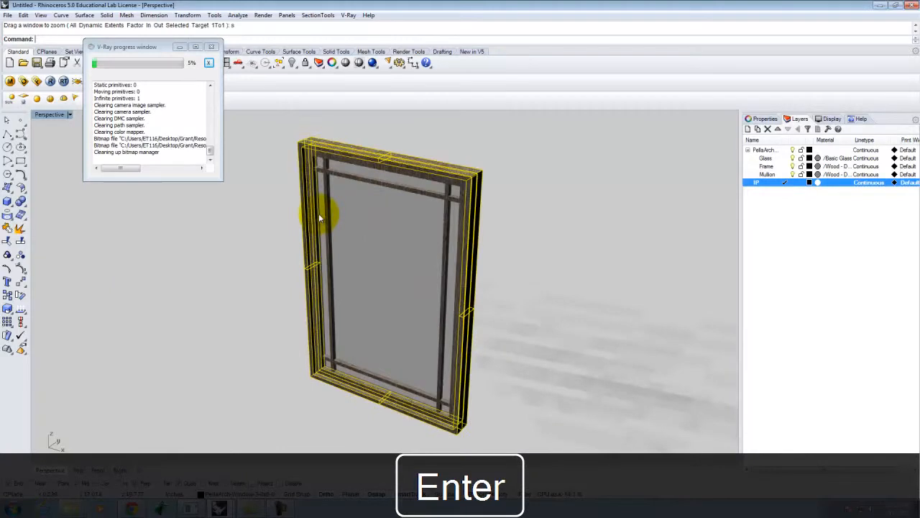
pyautogui.click(55, 81)
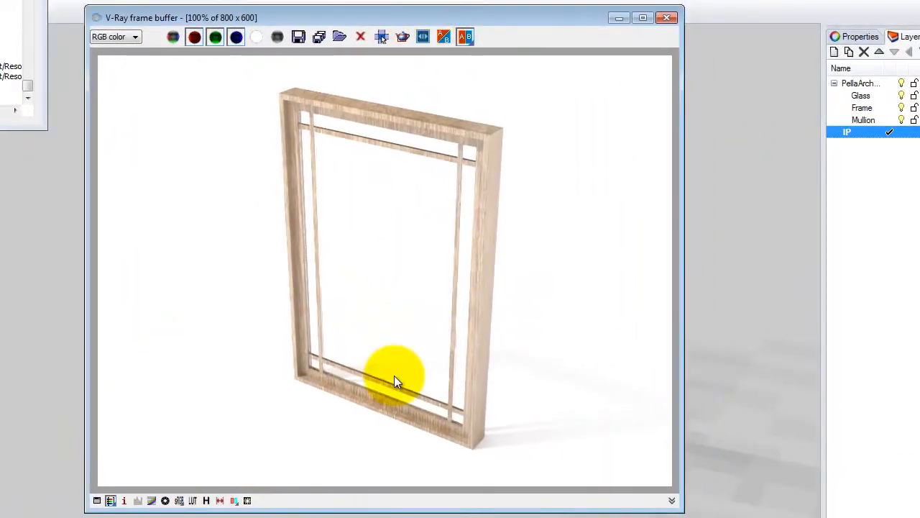
# - Save the frame-buffer render to Desktop > Grant, renaming Ex205.jpg to Ex205_sample.jpg
pyautogui.click(300, 37)
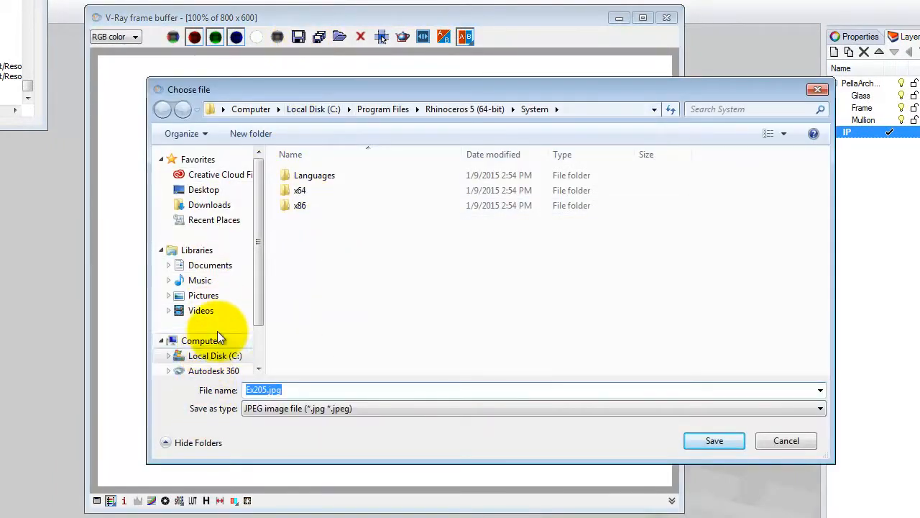
pyautogui.moveTo(261, 245); pyautogui.dragTo(263, 280)
pyautogui.moveTo(262, 308); pyautogui.dragTo(264, 216)
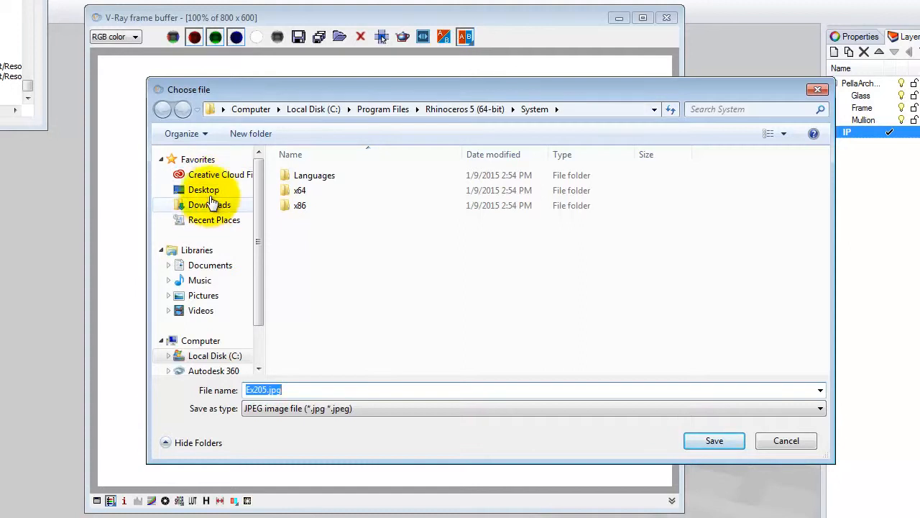
pyautogui.click(191, 174)
pyautogui.click(206, 189)
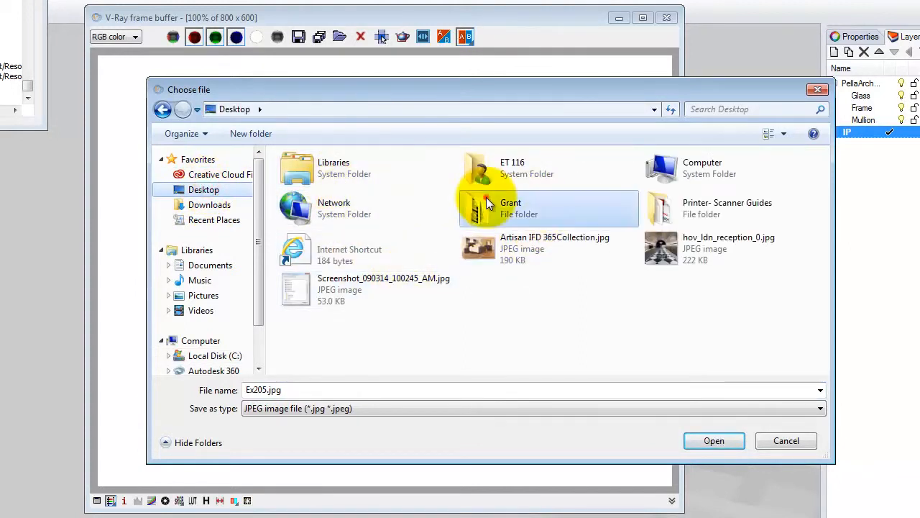
pyautogui.doubleClick(440, 205)
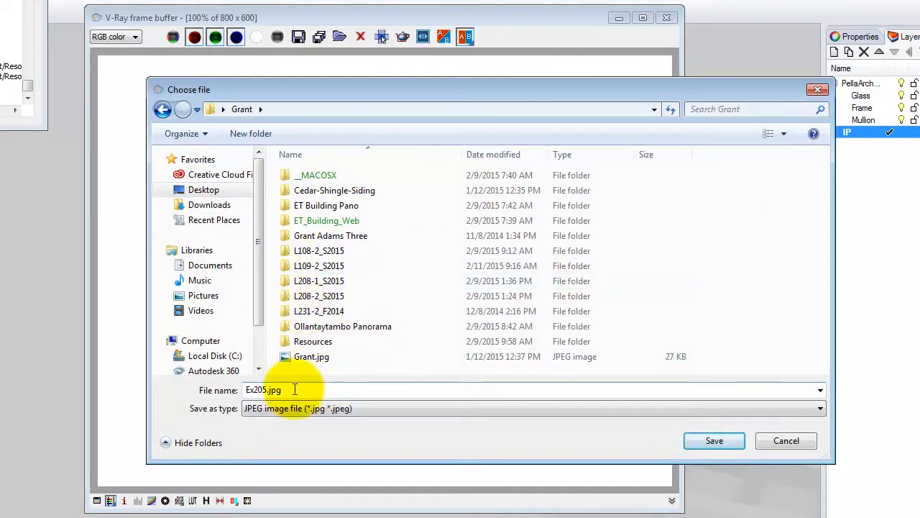
pyautogui.doubleClick(268, 389)
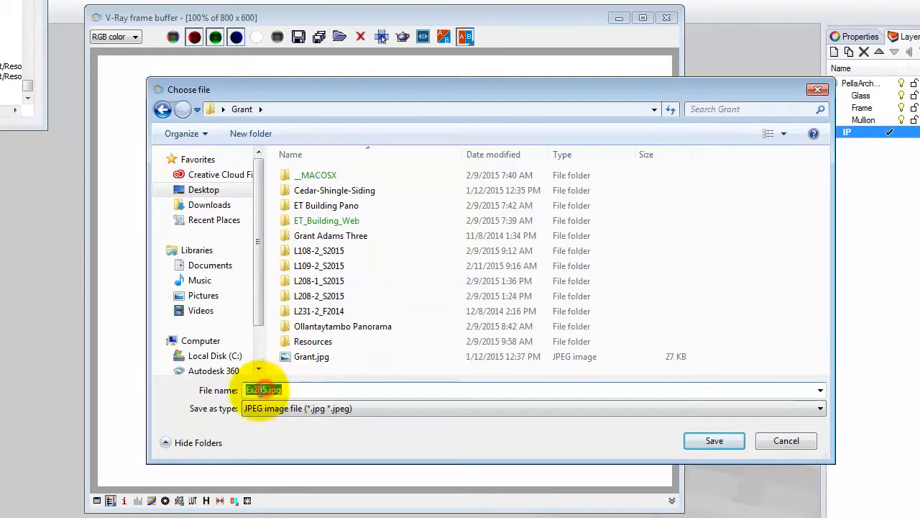
pyautogui.click(266, 389)
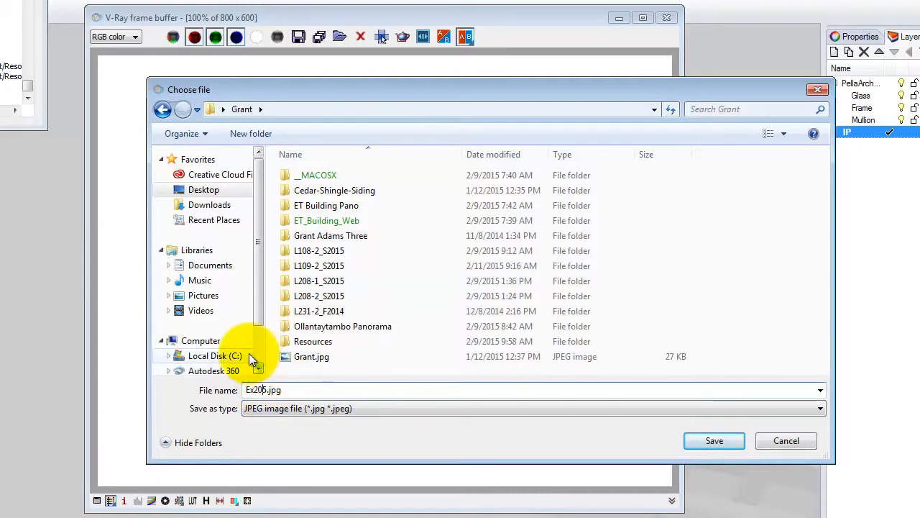
pyautogui.press('Right')
pyautogui.write('_sam')
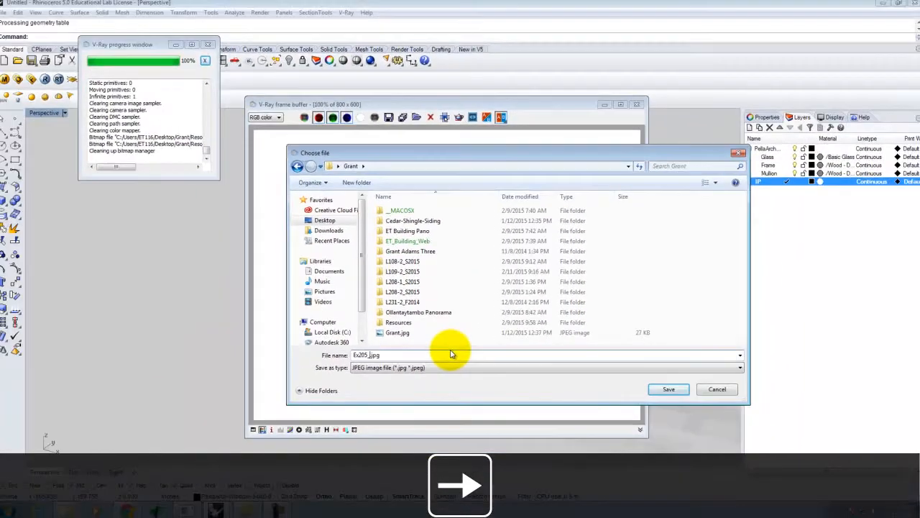
pyautogui.click(679, 389)
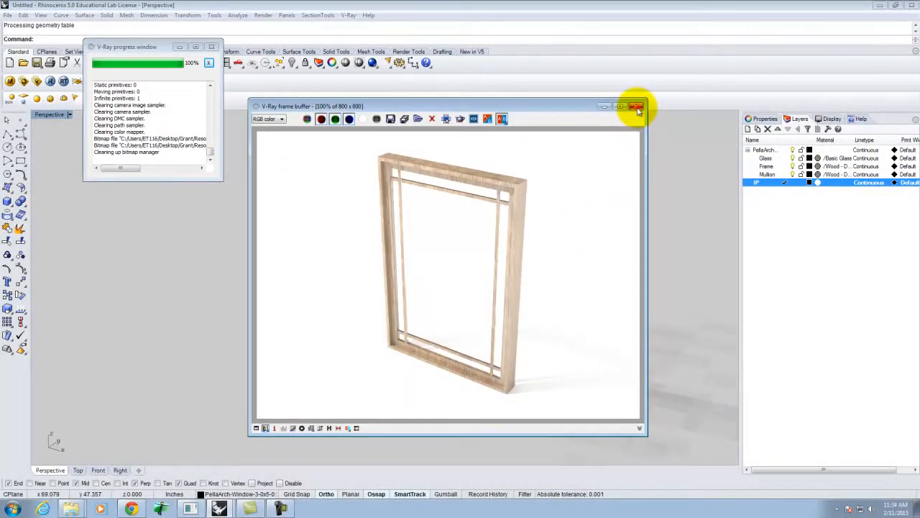
# - Close the frame buffer, then delete layer IP with its plane, confirming both prompts
pyautogui.click(638, 108)
pyautogui.click(471, 136)
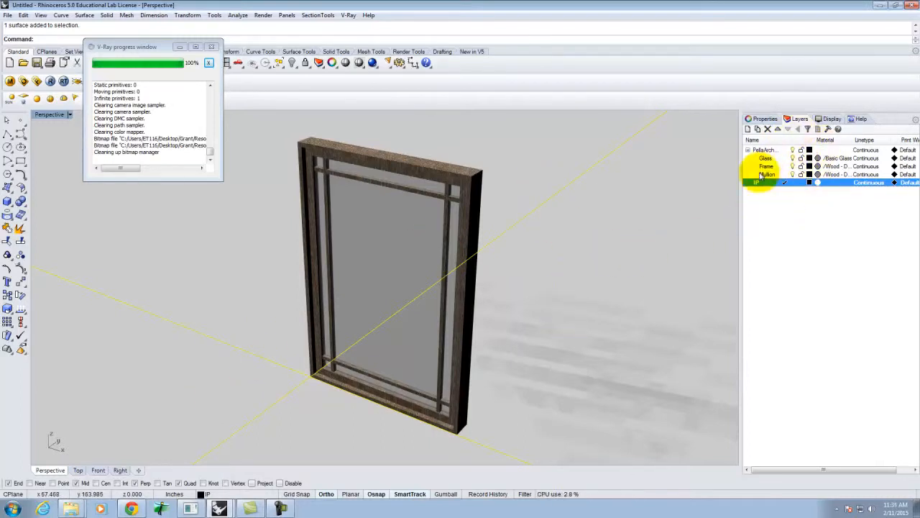
pyautogui.click(774, 222)
pyautogui.click(770, 183)
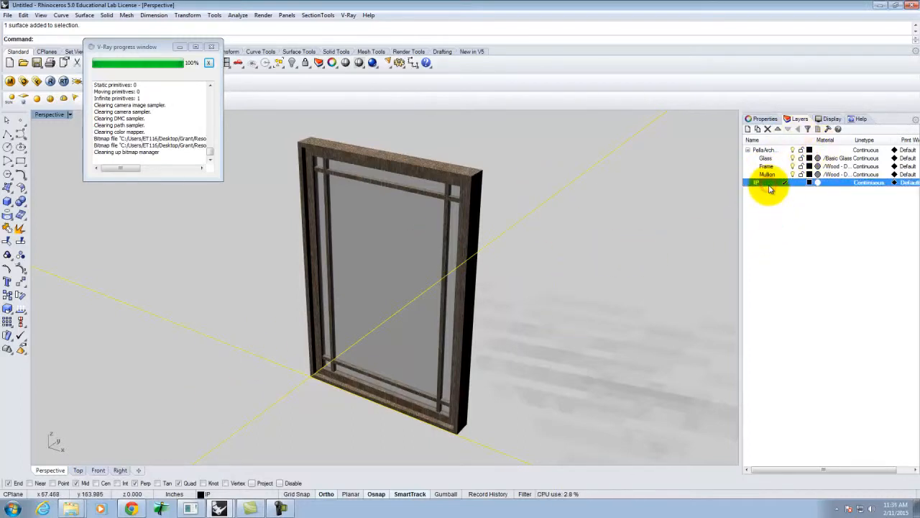
pyautogui.rightClick(770, 188)
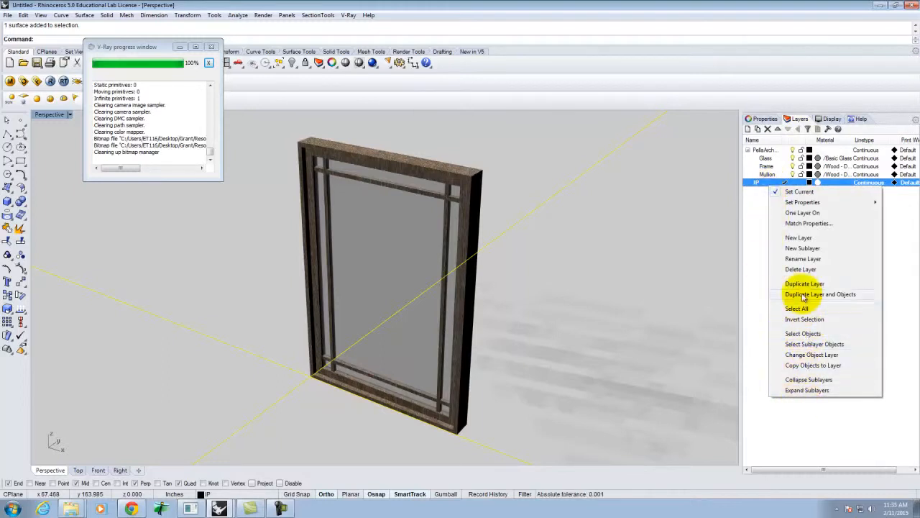
pyautogui.click(801, 270)
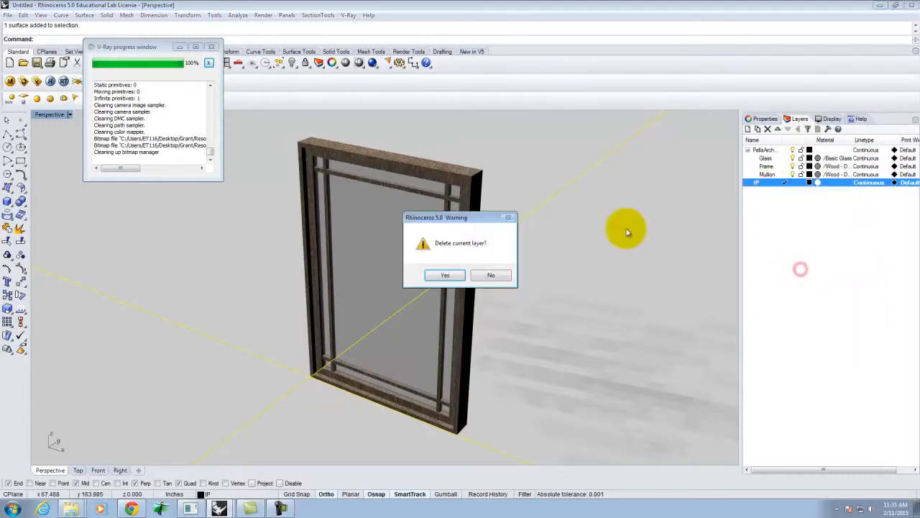
pyautogui.click(446, 275)
pyautogui.click(437, 276)
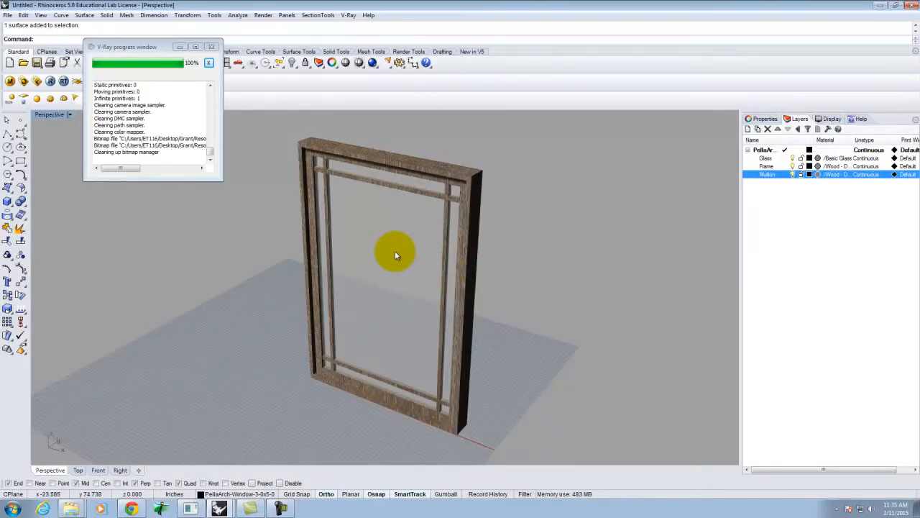
# - Save the model in Desktop > Grant as Pella_Architectural_Window_3-0x5-0.3dm
pyautogui.click(7, 15)
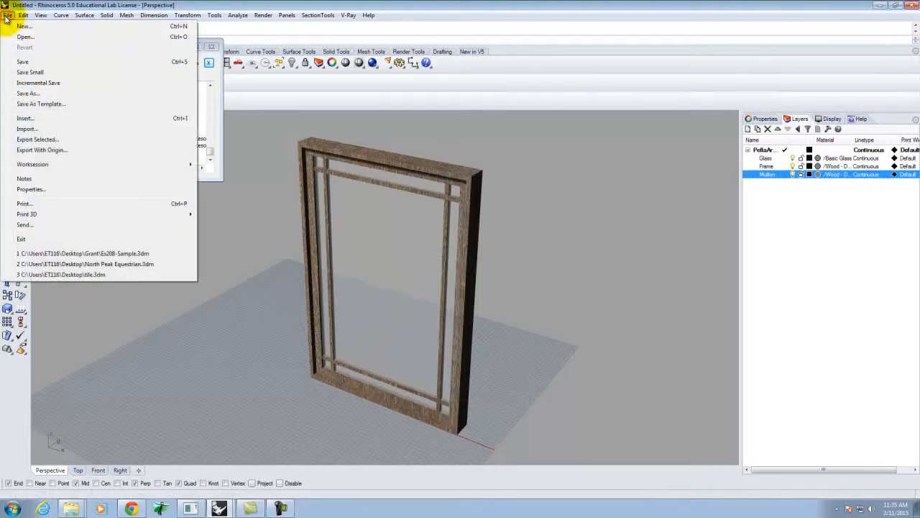
pyautogui.click(29, 62)
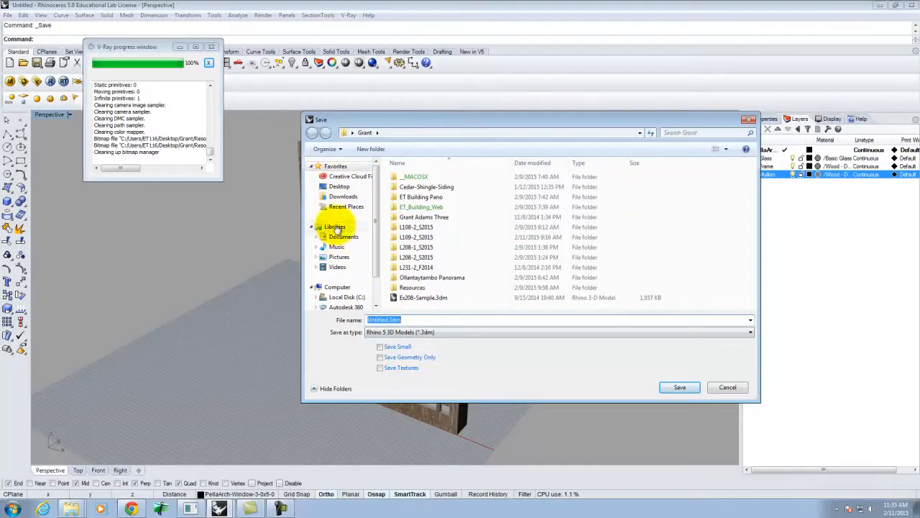
pyautogui.click(339, 186)
pyautogui.doubleClick(524, 200)
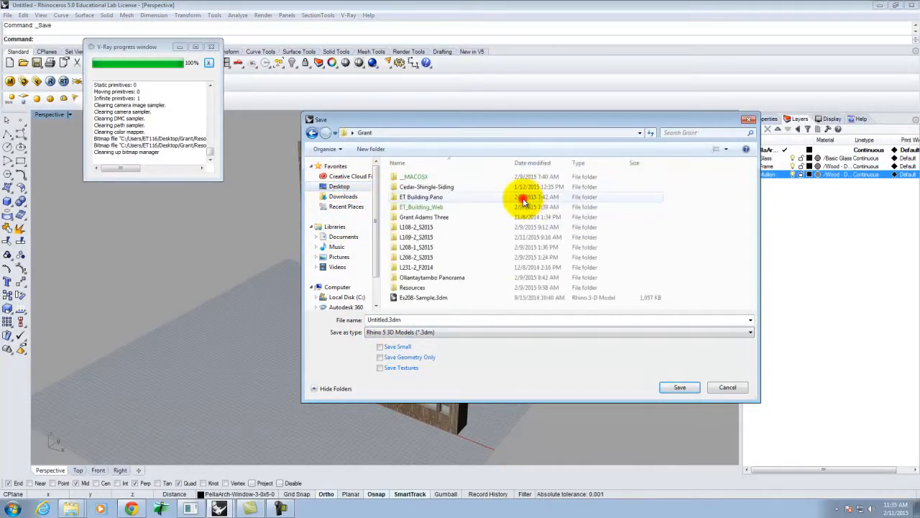
pyautogui.doubleClick(384, 320)
pyautogui.click(392, 320)
pyautogui.moveTo(389, 319); pyautogui.dragTo(305, 311)
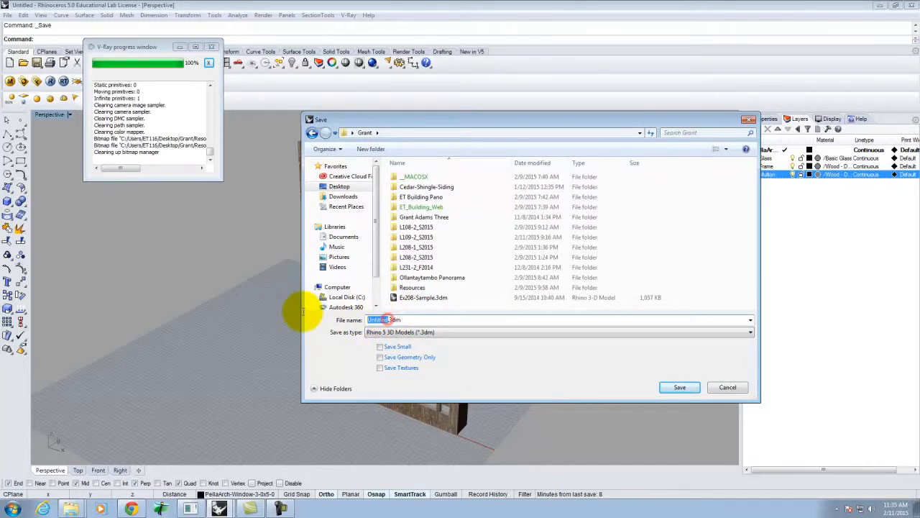
pyautogui.write('Ex208')
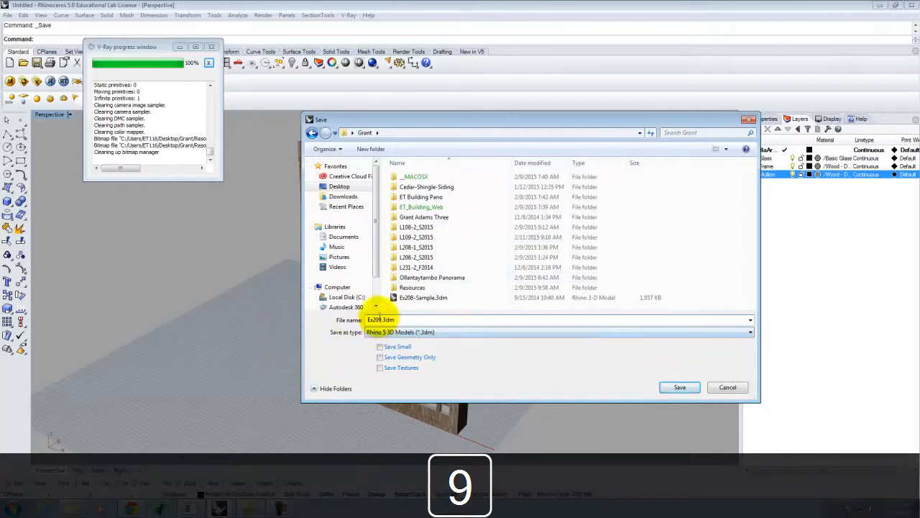
pyautogui.moveTo(382, 319); pyautogui.dragTo(340, 311)
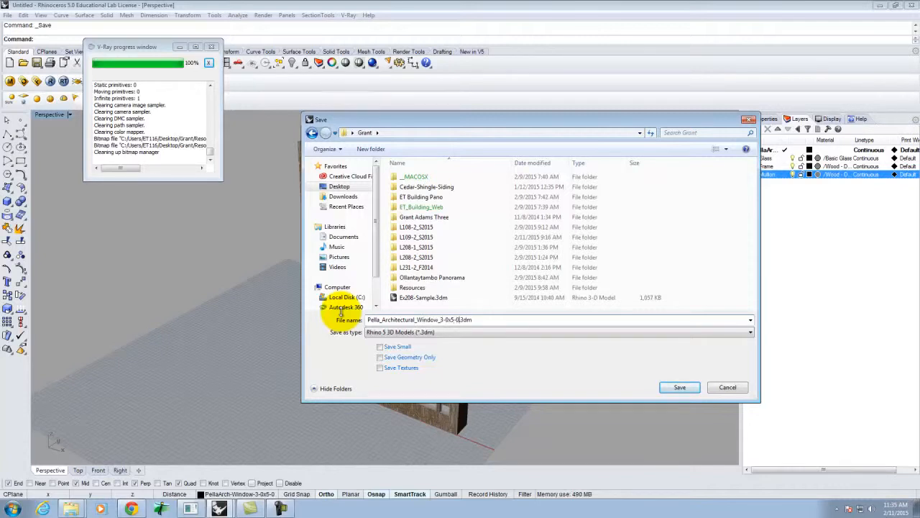
pyautogui.click(680, 387)
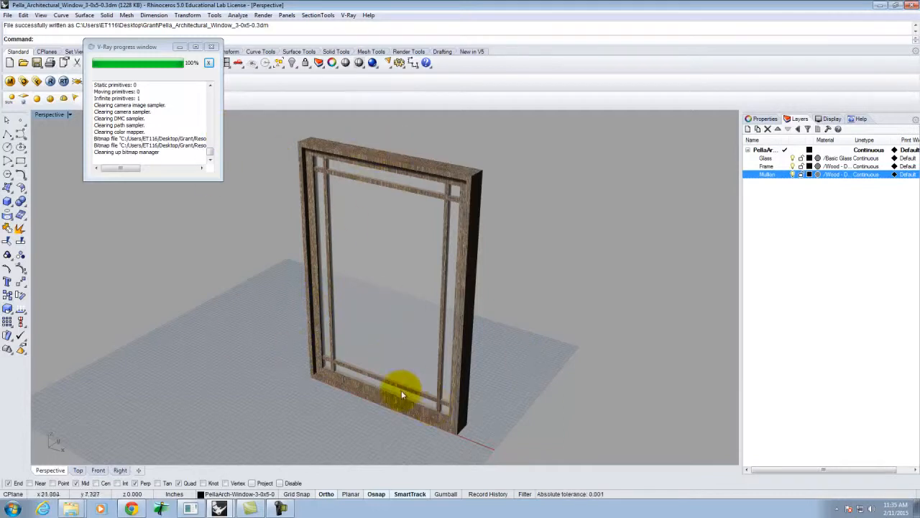
# - Pack the Basic Glass material as a zip into the Desktop Grant folder
pyautogui.click(11, 82)
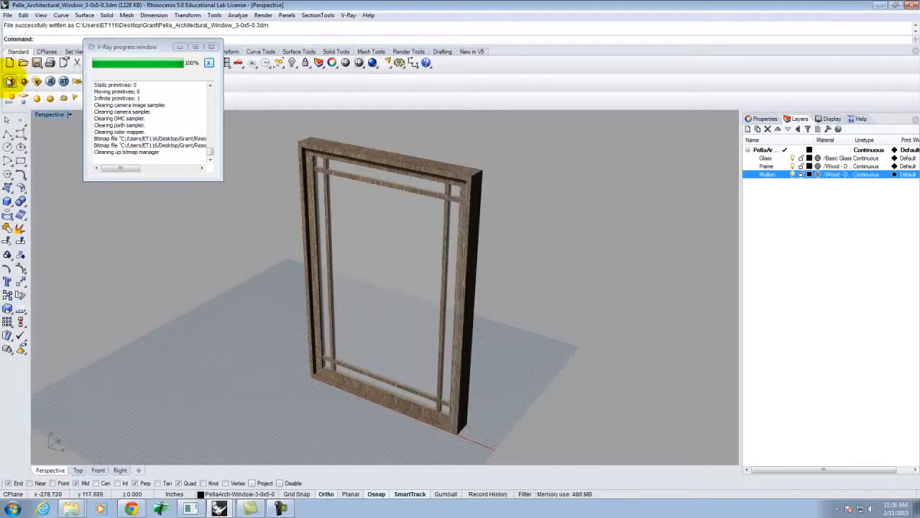
pyautogui.click(9, 81)
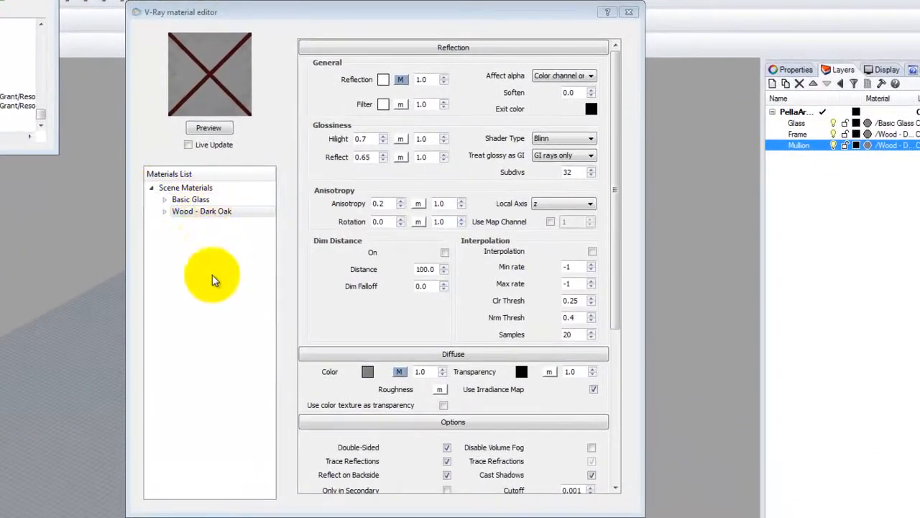
pyautogui.click(288, 252)
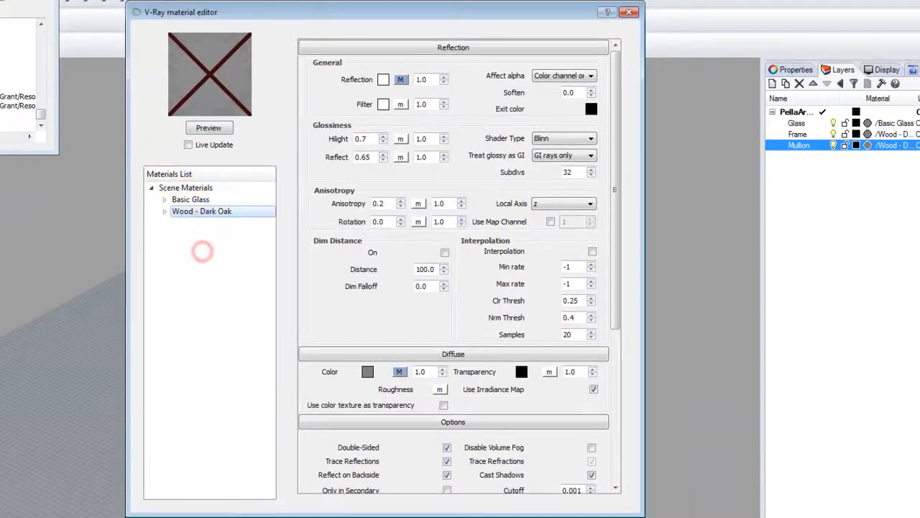
pyautogui.click(192, 199)
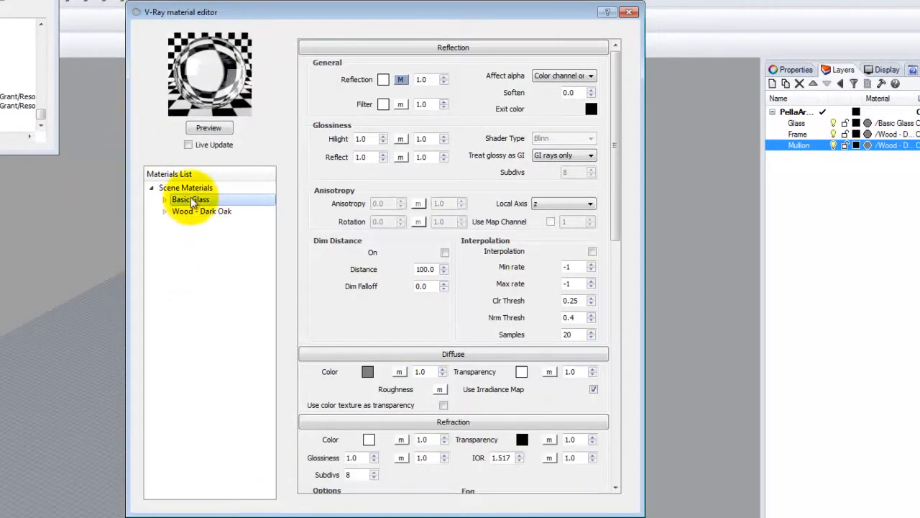
pyautogui.rightClick(194, 203)
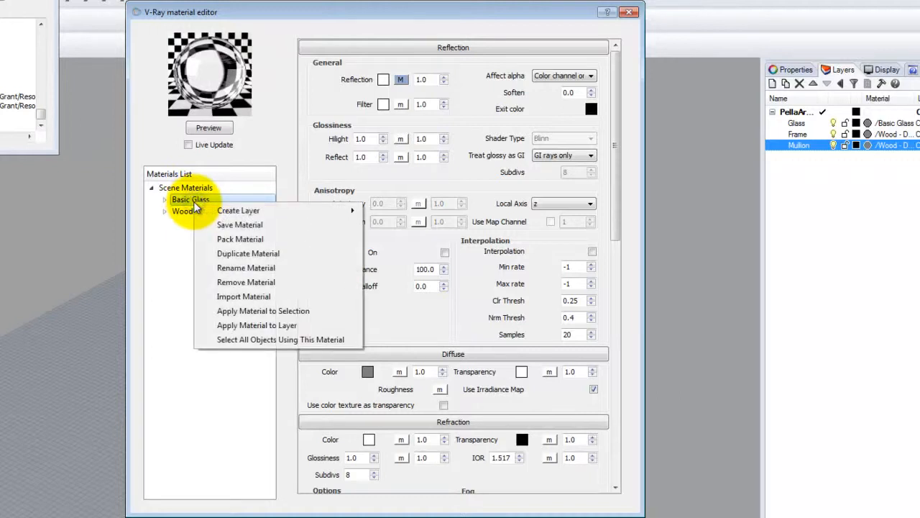
pyautogui.click(234, 240)
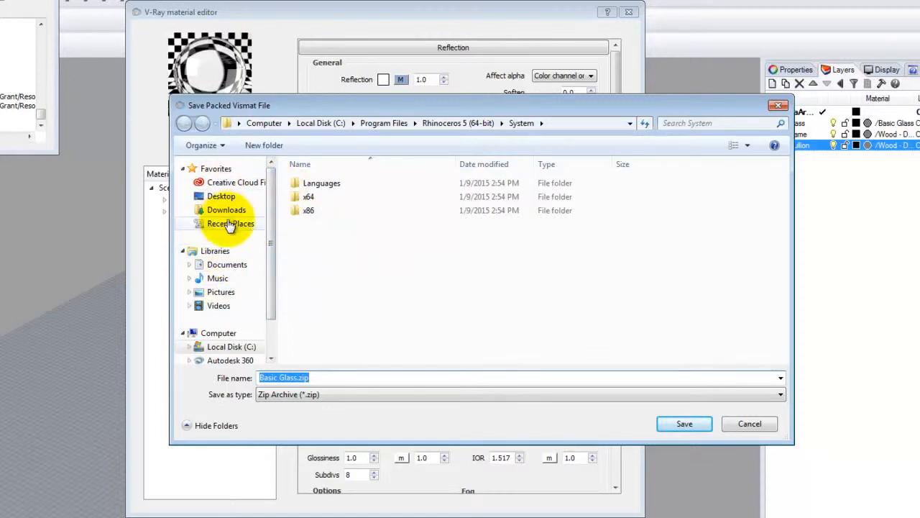
pyautogui.click(221, 195)
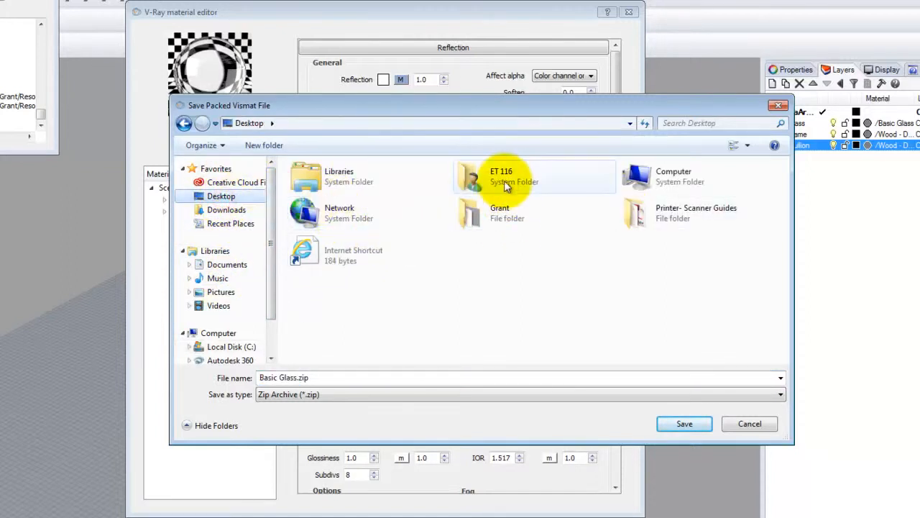
pyautogui.doubleClick(519, 214)
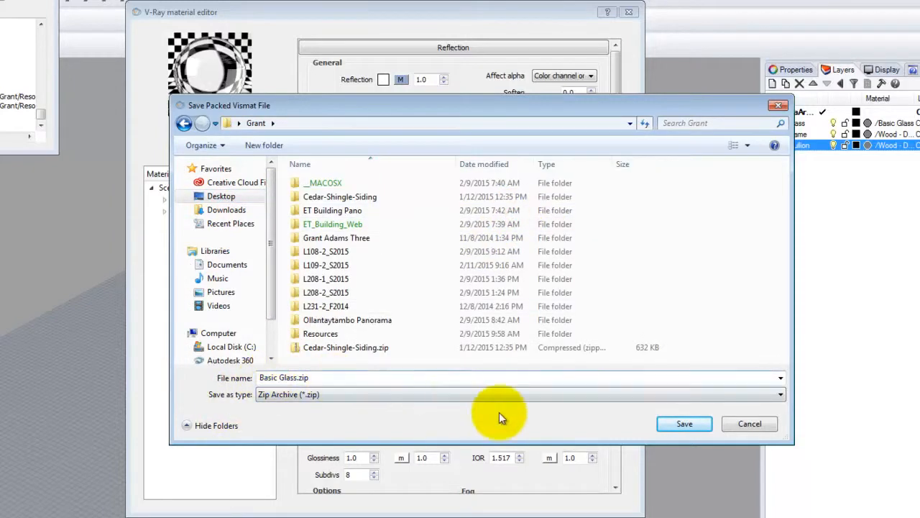
pyautogui.click(691, 423)
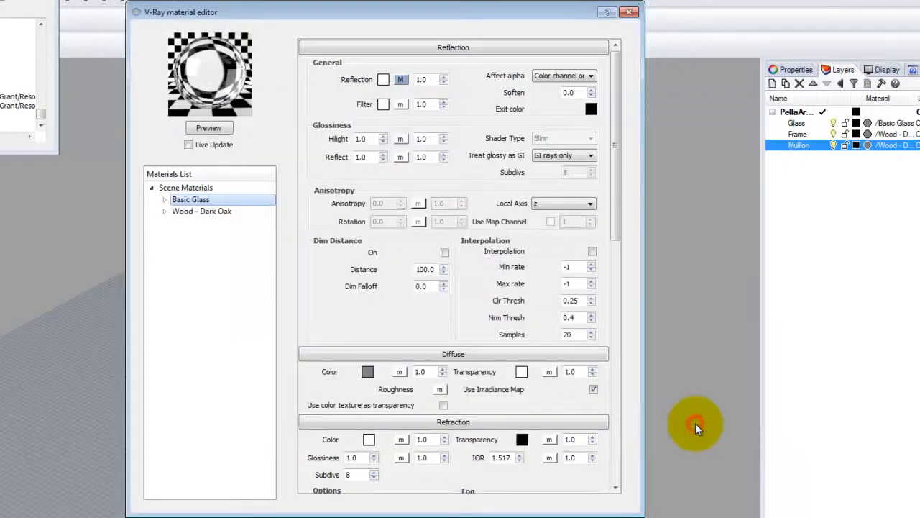
# - Pack Wood - Dark Oak as a zip into the Grant folder and close the material editor
pyautogui.click(207, 211)
pyautogui.rightClick(212, 213)
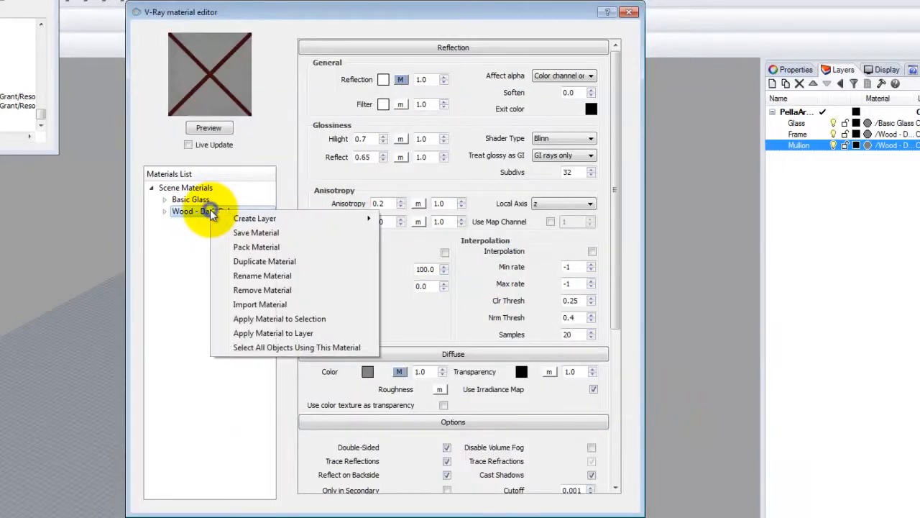
pyautogui.click(280, 246)
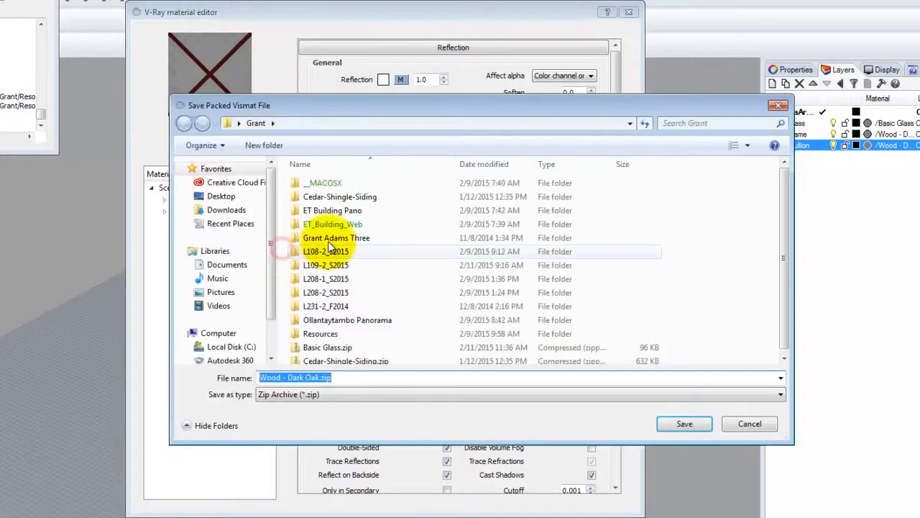
pyautogui.click(219, 196)
pyautogui.click(478, 213)
pyautogui.doubleClick(479, 213)
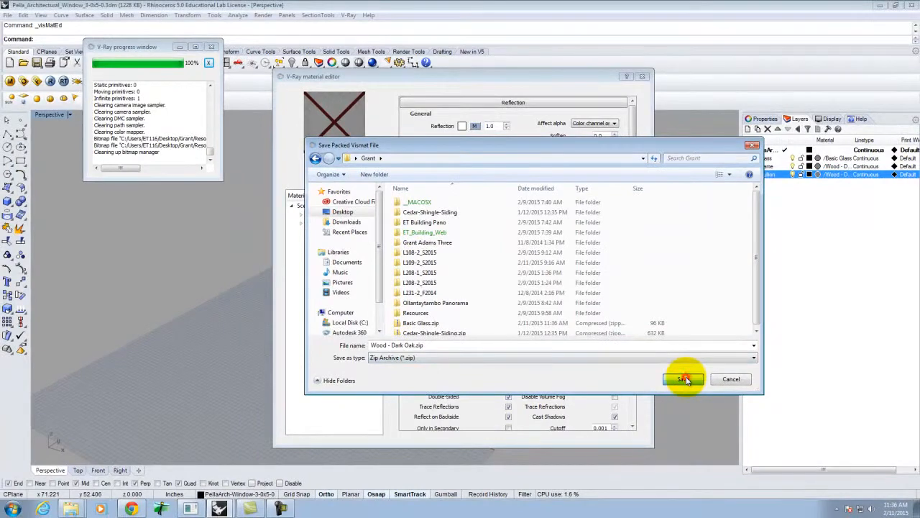
pyautogui.click(683, 379)
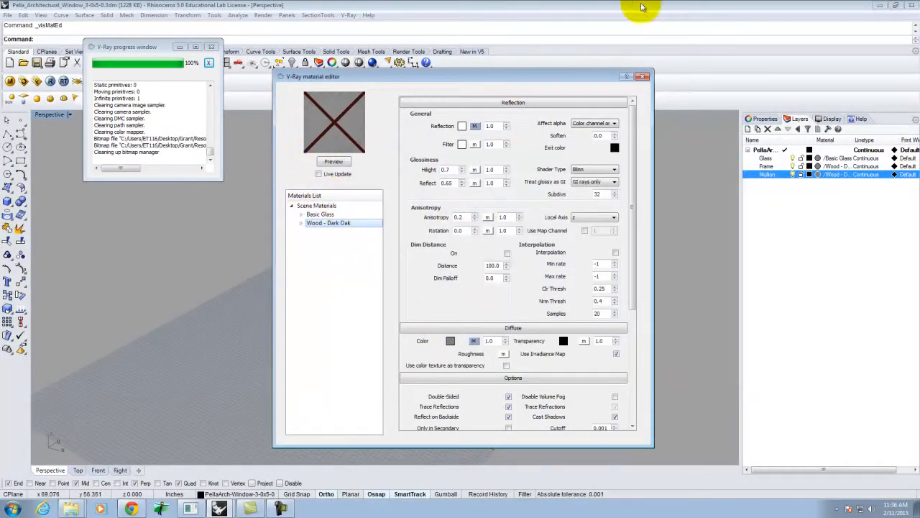
pyautogui.click(644, 76)
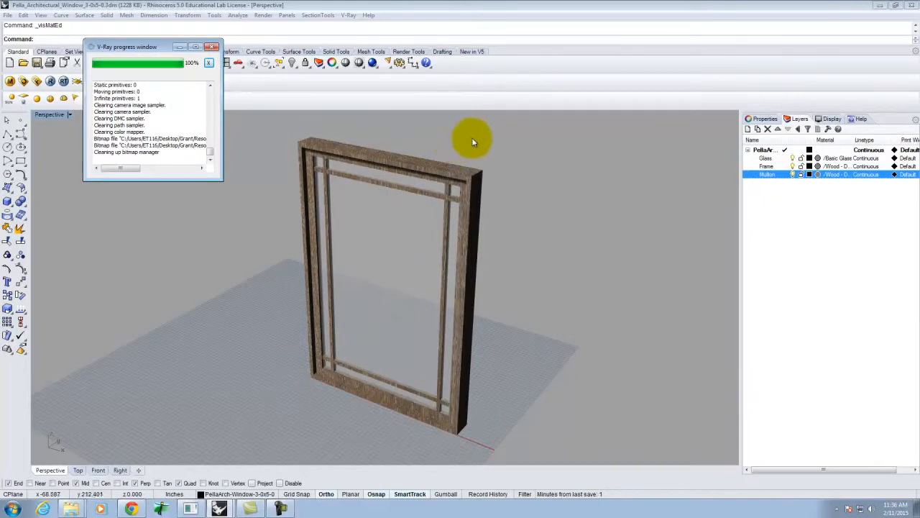
# - Switch to Chrome and load the Digital Tools for Designers & Architects site in a new tab
pyautogui.click(126, 506)
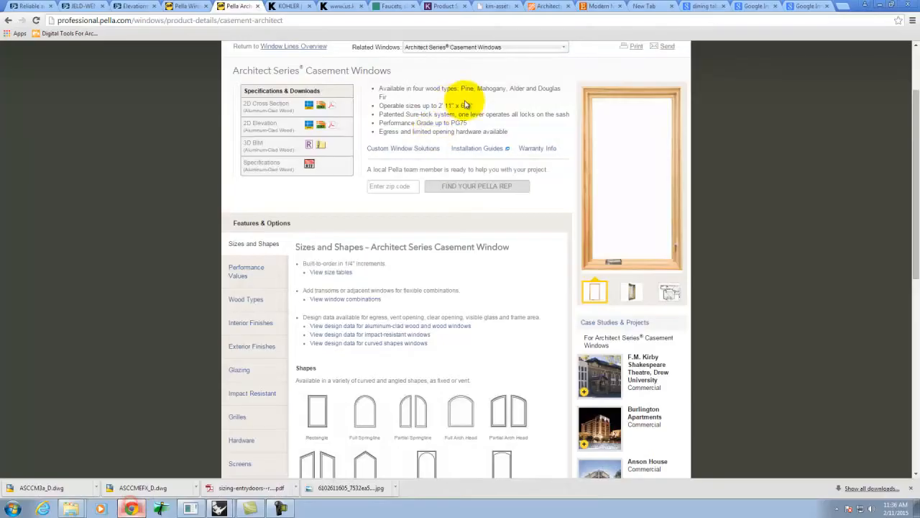
pyautogui.click(843, 6)
pyautogui.click(39, 34)
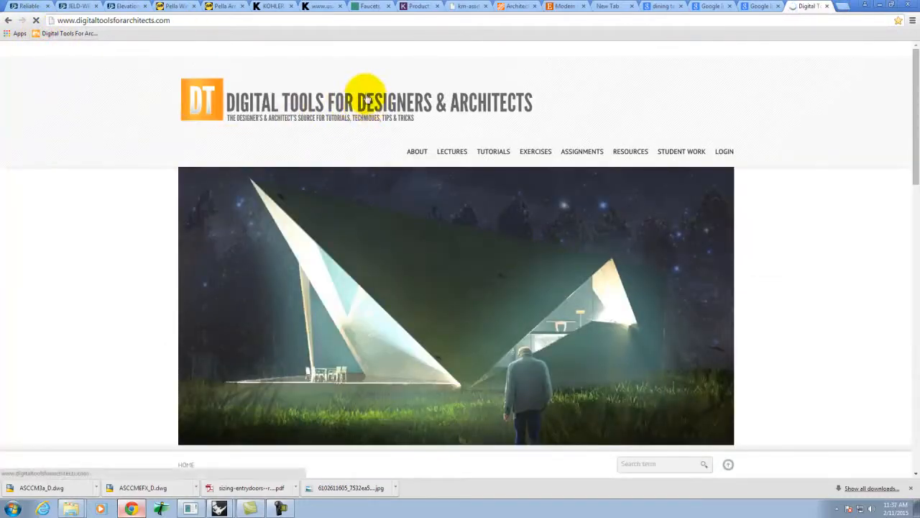
pyautogui.moveTo(181, 47)
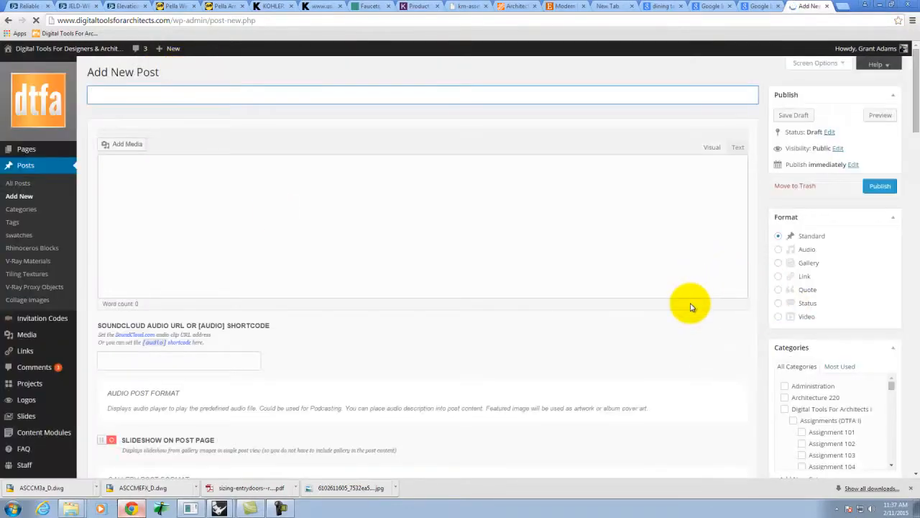
# - Title the new post 'Pella Architectural Series - 3-0x5-0 Window'
pyautogui.click(98, 96)
pyautogui.write('Pella Archi')
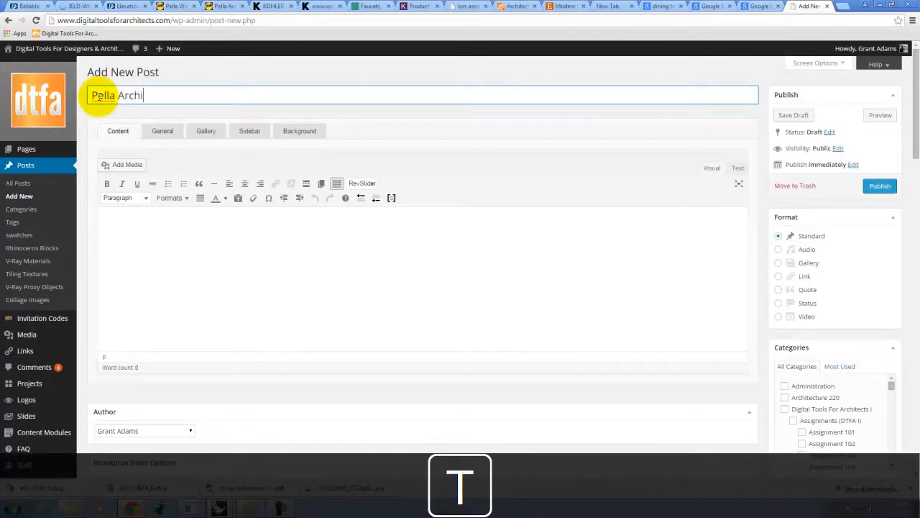
pyautogui.write('tectural Serie')
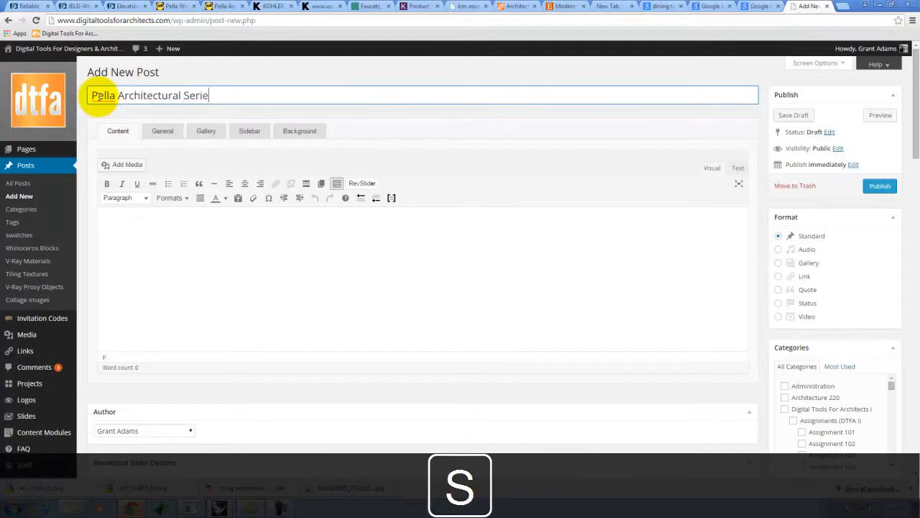
pyautogui.write('s - 3-0x5-0 Window')
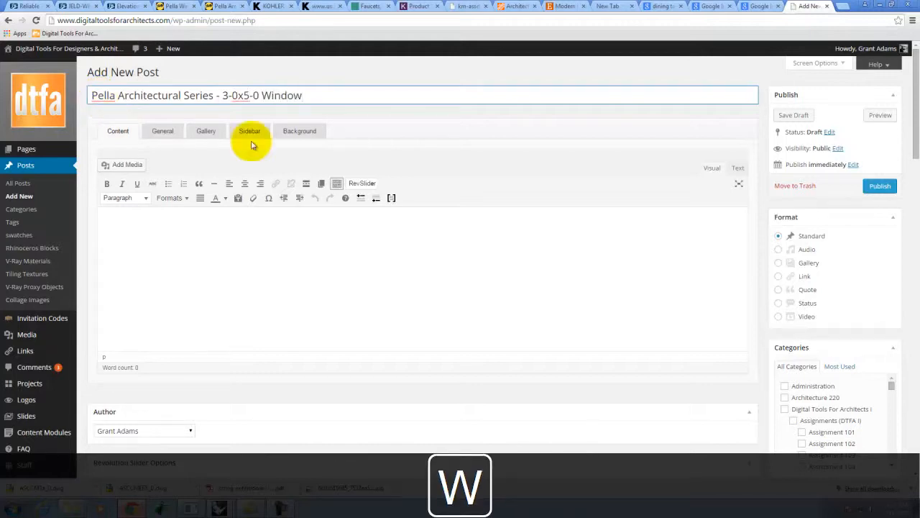
pyautogui.click(611, 290)
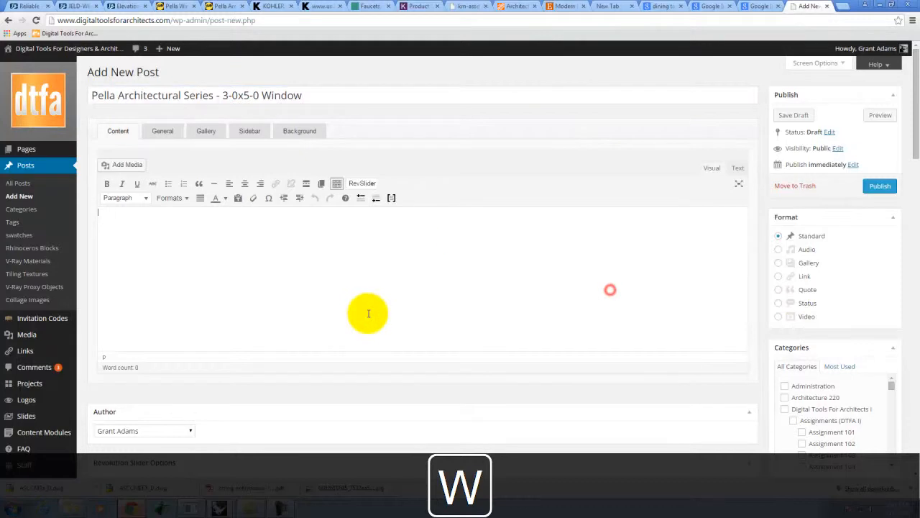
# - Try uploading Pella_Architectural_Window_3-0x5-0.3dm from Desktop > Grant via Add Media, then close the media window
pyautogui.click(128, 166)
pyautogui.click(137, 90)
pyautogui.click(499, 251)
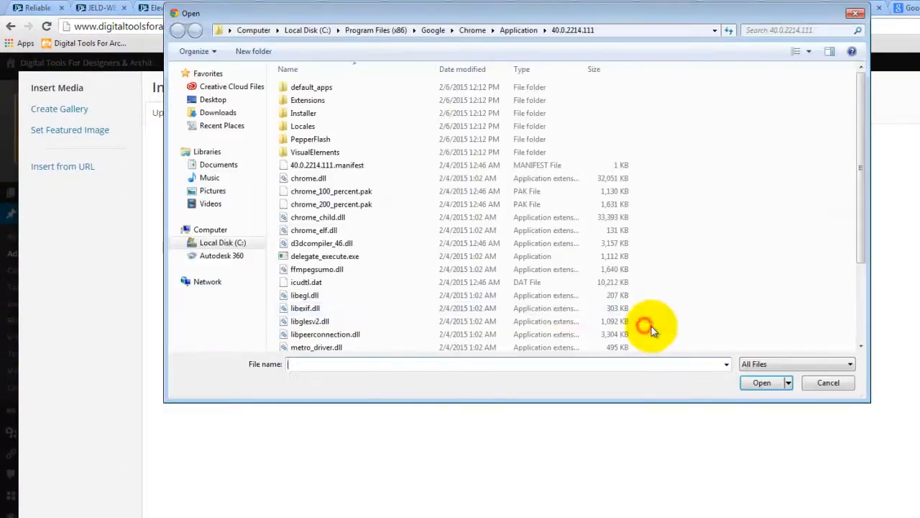
pyautogui.click(209, 99)
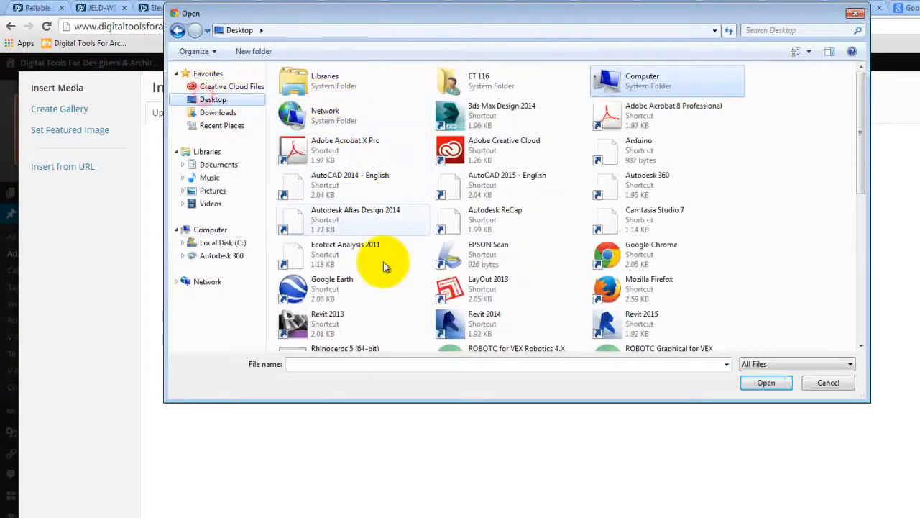
pyautogui.moveTo(857, 101); pyautogui.dragTo(870, 193)
pyautogui.moveTo(874, 245); pyautogui.dragTo(876, 259)
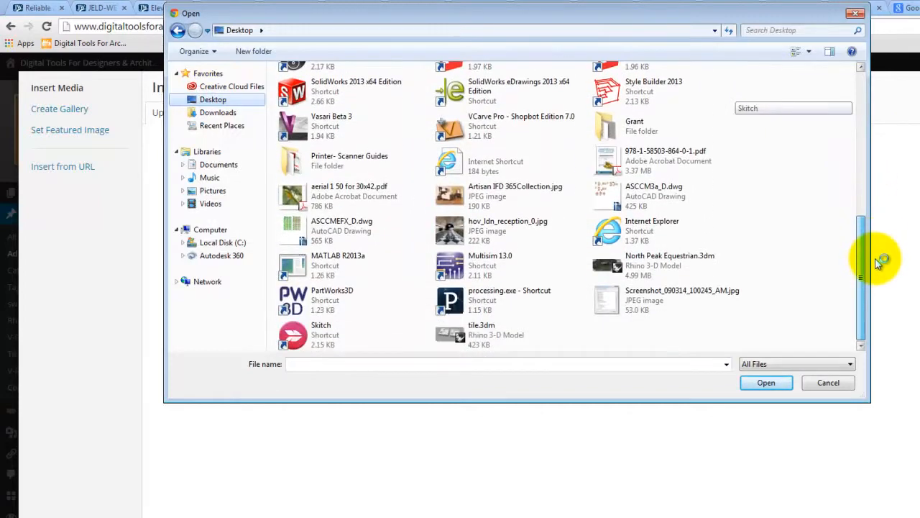
pyautogui.doubleClick(609, 129)
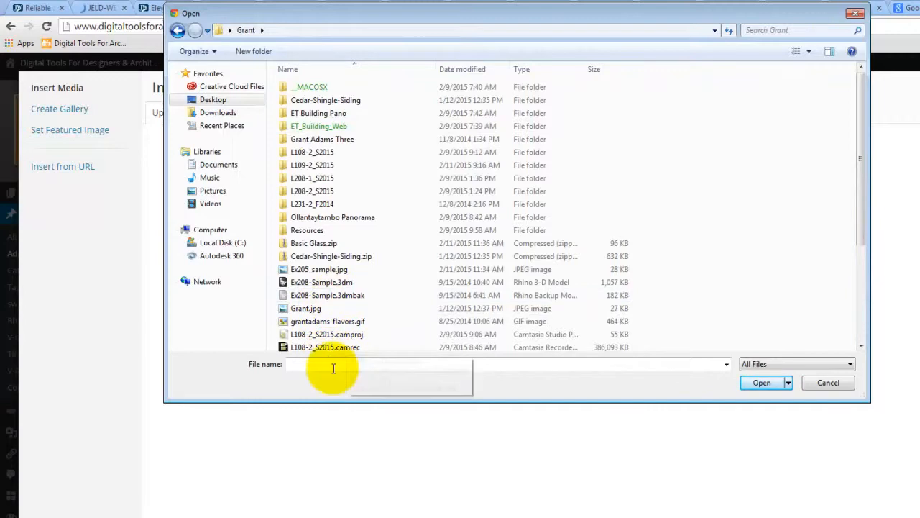
pyautogui.moveTo(858, 200); pyautogui.dragTo(862, 301)
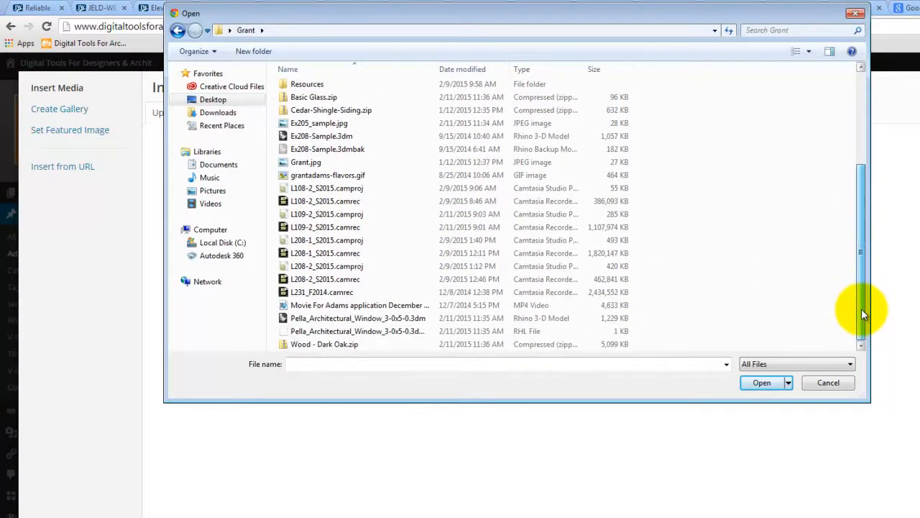
pyautogui.click(385, 319)
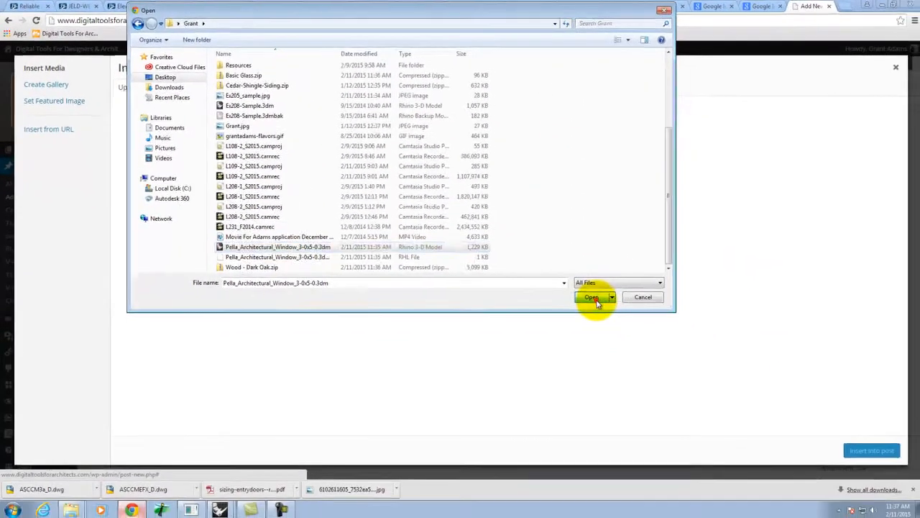
pyautogui.click(689, 346)
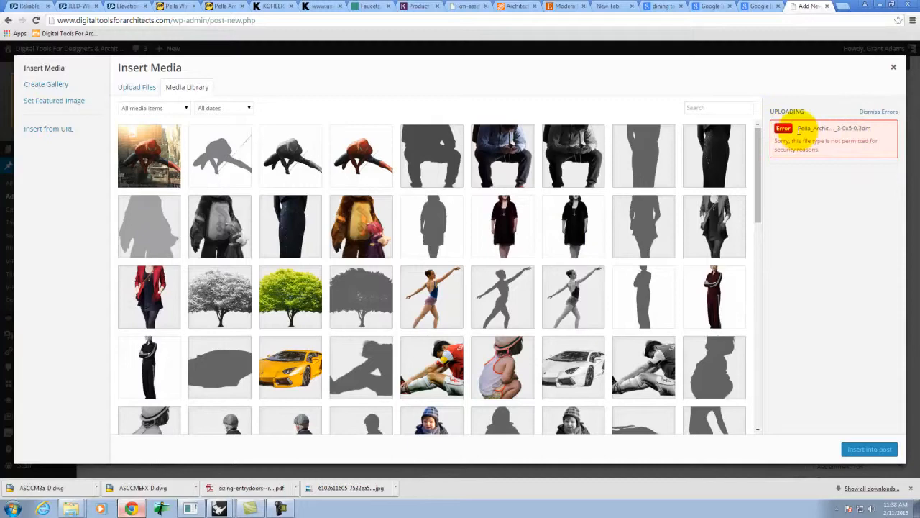
pyautogui.click(893, 70)
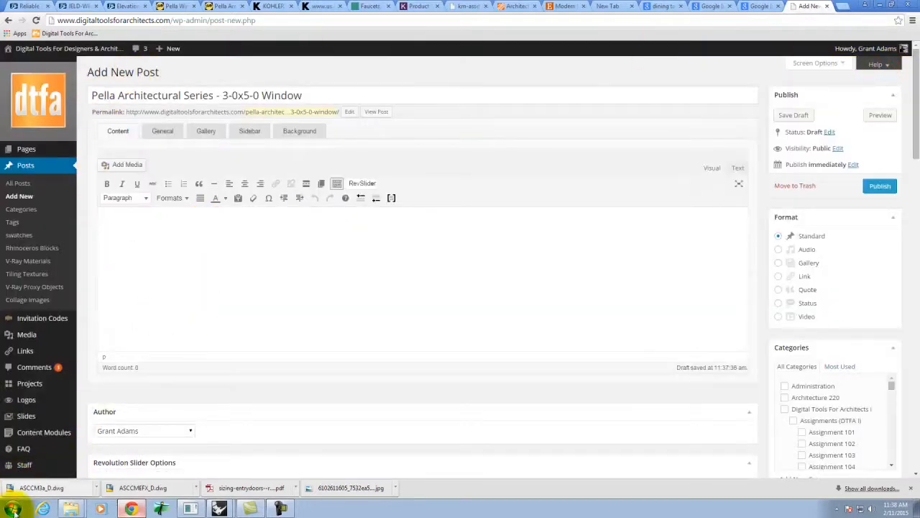
# - Open the Grant folder on the Desktop in Windows Explorer
pyautogui.click(68, 510)
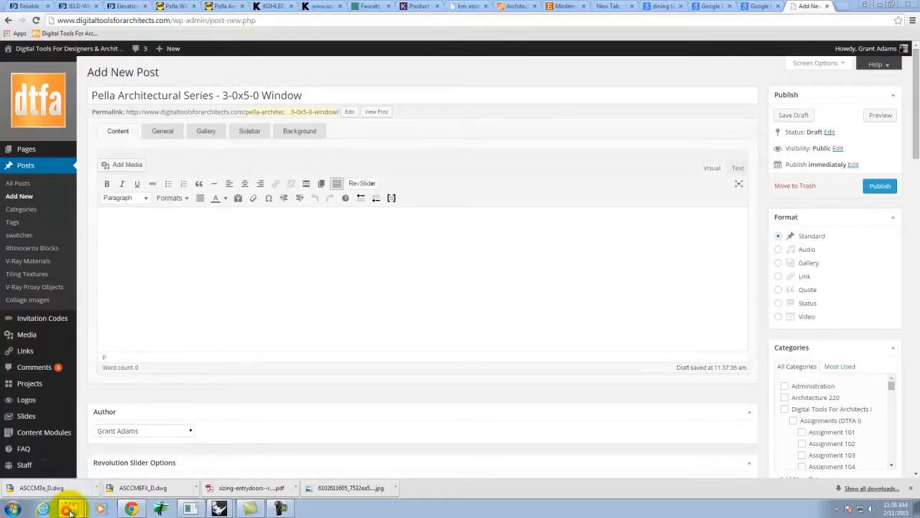
pyautogui.click(77, 470)
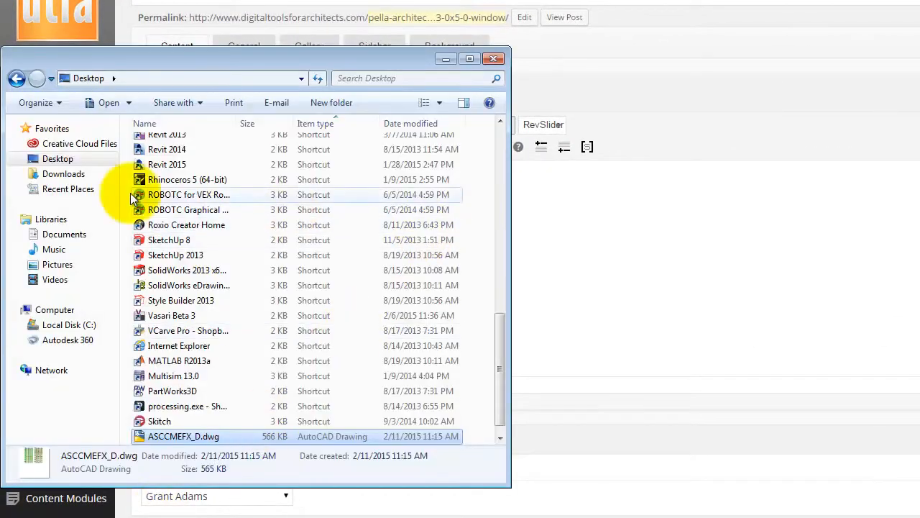
pyautogui.click(63, 162)
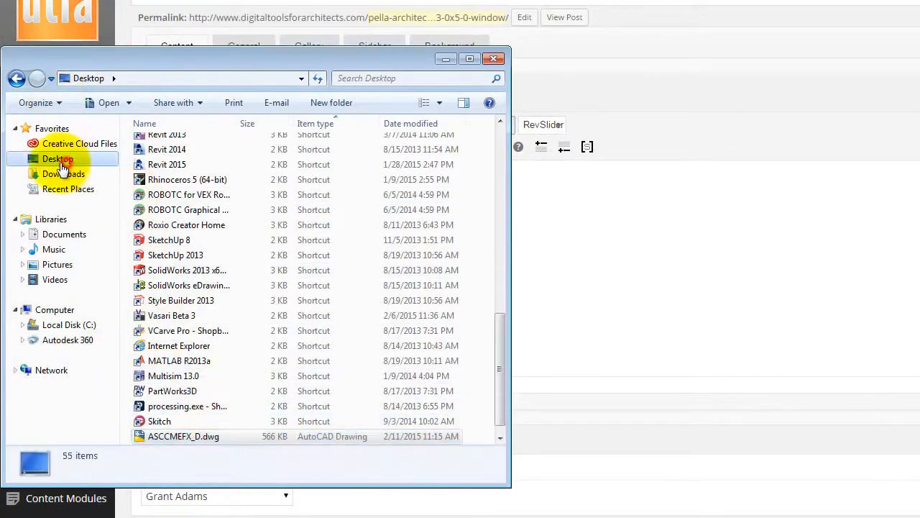
pyautogui.moveTo(500, 331); pyautogui.dragTo(517, 151)
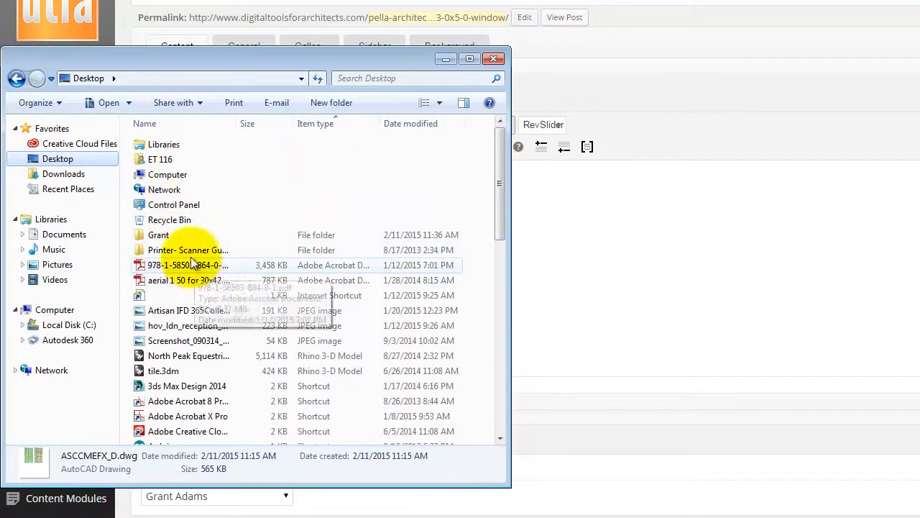
pyautogui.doubleClick(167, 236)
pyautogui.scroll(-4, 309, 353)
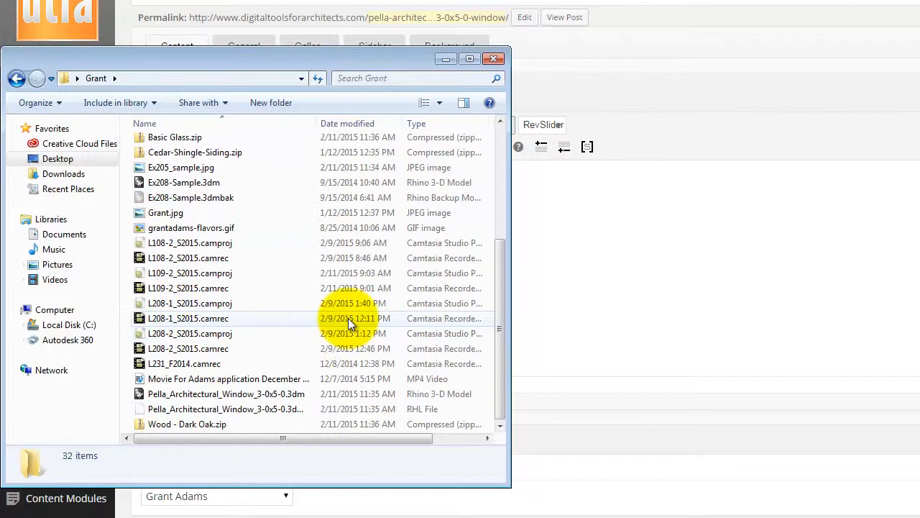
# - Select the Pella .3dm model and RHL files in the Grant folder
pyautogui.click(205, 424)
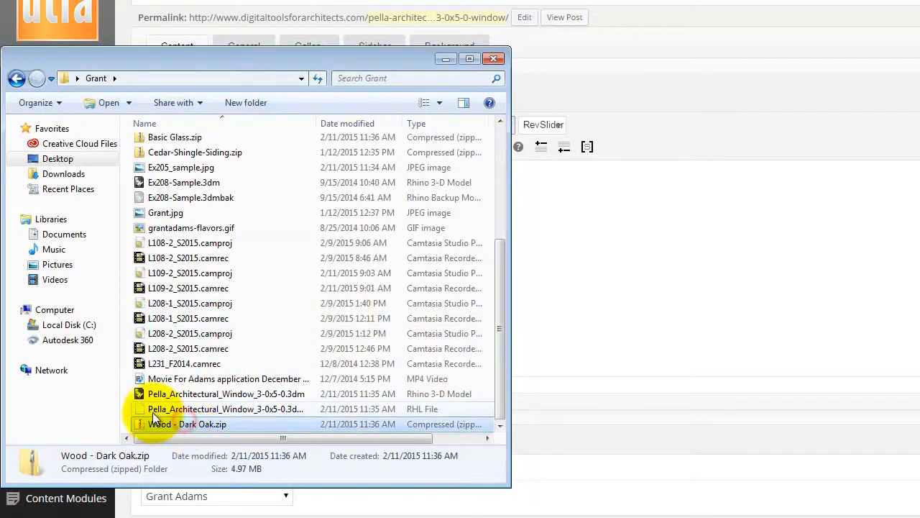
pyautogui.click(243, 398)
pyautogui.keyDown('shift'); pyautogui.click(300, 404); pyautogui.keyUp('shift')
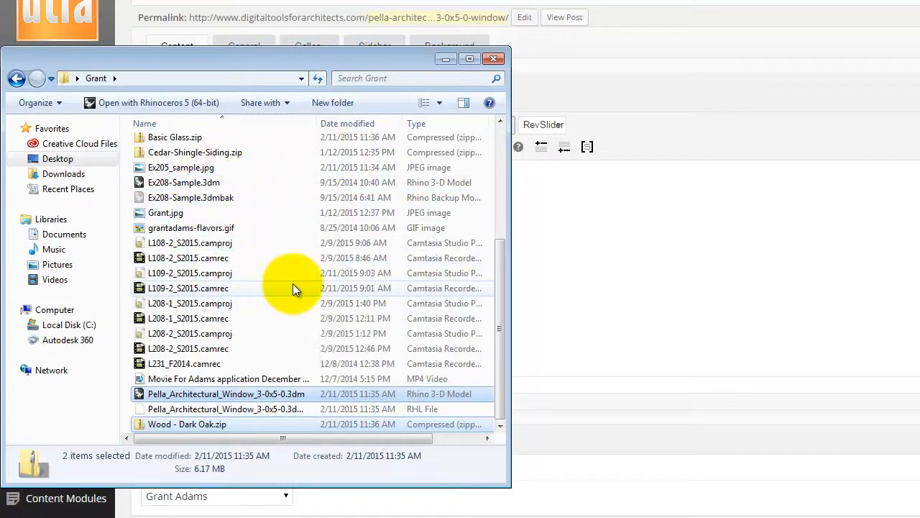
pyautogui.moveTo(498, 333); pyautogui.dragTo(494, 171)
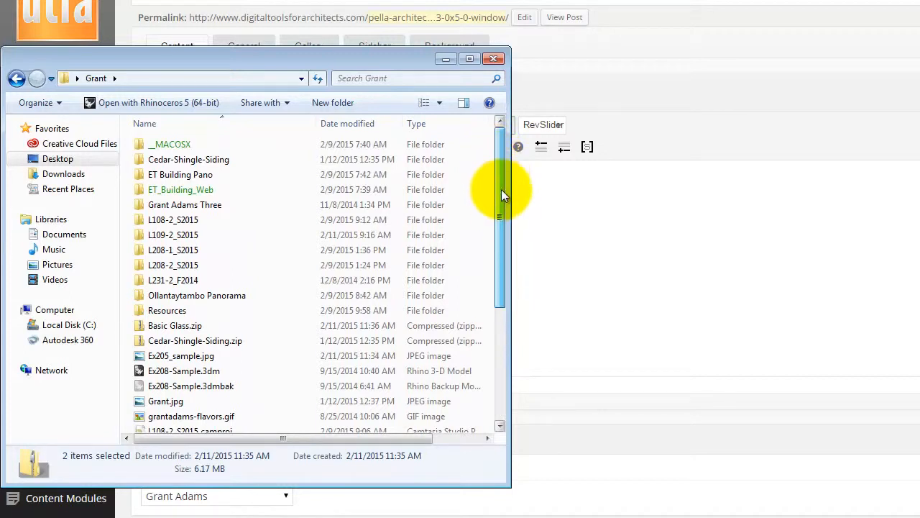
pyautogui.scroll(-2, 503, 215)
pyautogui.keyDown('ctrl'); pyautogui.click(177, 272); pyautogui.keyUp('ctrl')
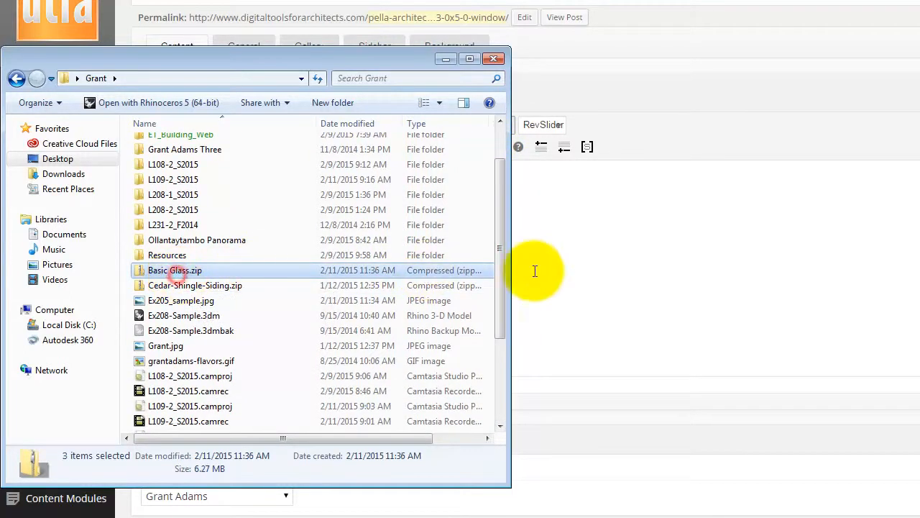
pyautogui.moveTo(504, 251); pyautogui.dragTo(512, 348)
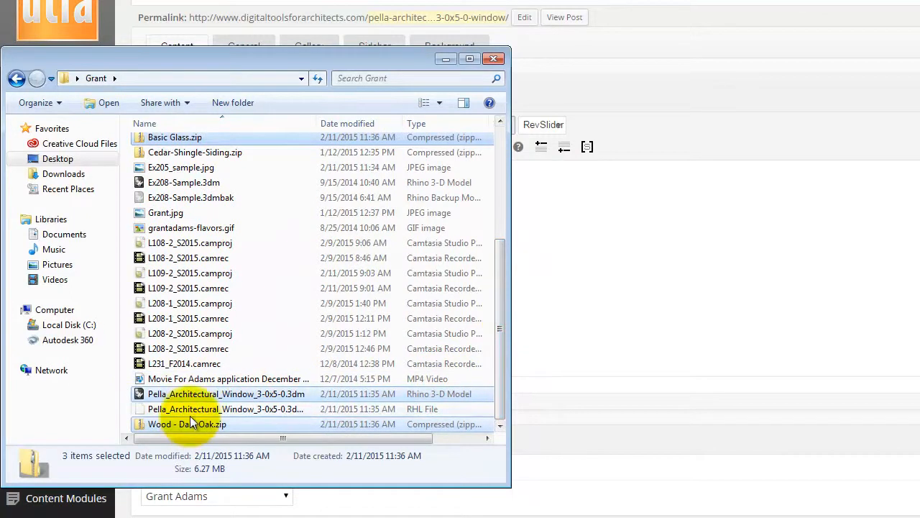
# - Compress the selected Pella files into Pella_Architectural_Window_3-0x5-0.zip, then return to WordPress
pyautogui.rightClick(198, 396)
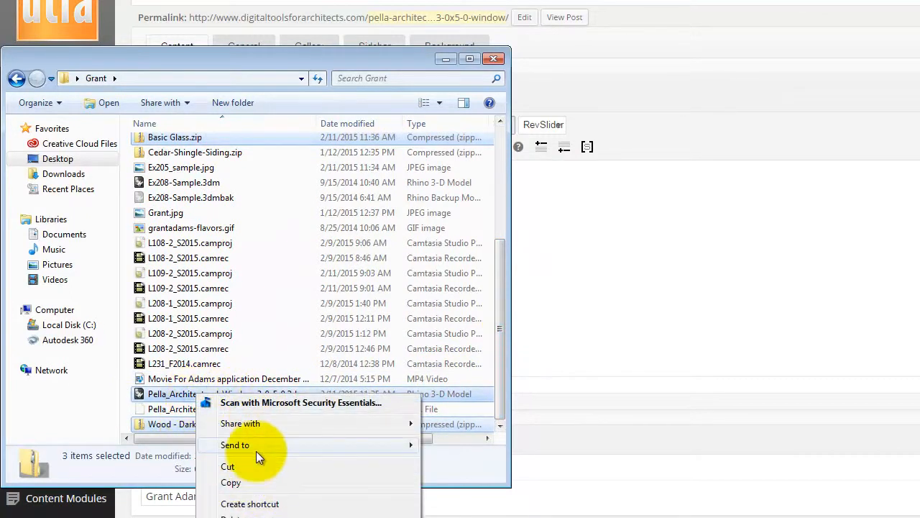
pyautogui.moveTo(251, 445)
pyautogui.click(483, 449)
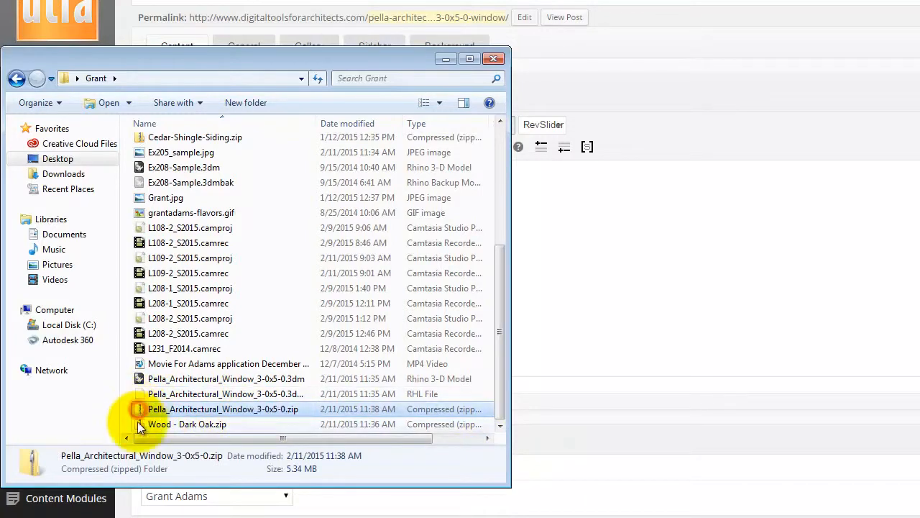
pyautogui.click(657, 339)
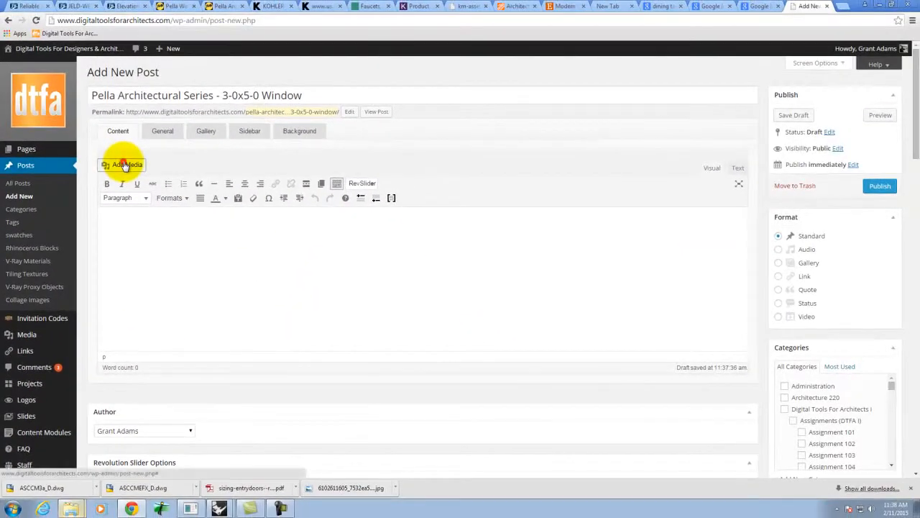
# - Upload Pella_Architectural_Window_3-0x5-0.zip via Add Media and insert its download link into the post
pyautogui.click(124, 165)
pyautogui.click(127, 87)
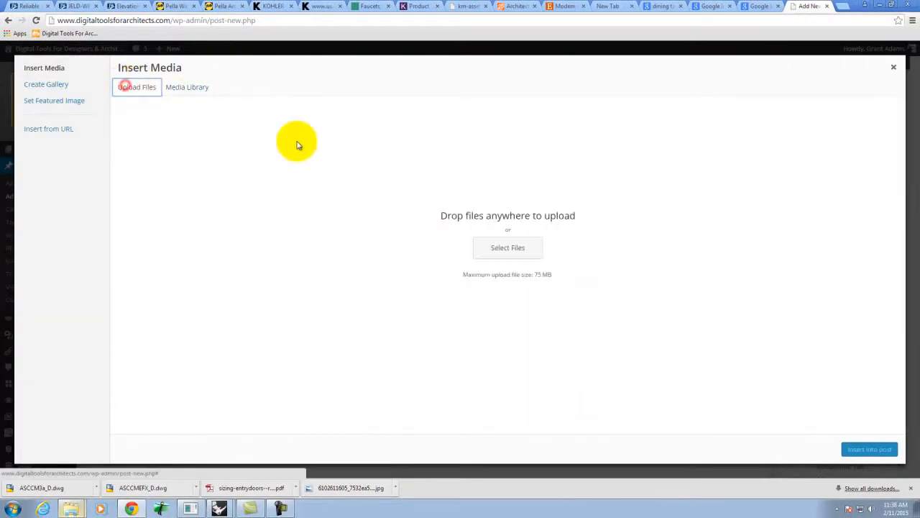
pyautogui.click(508, 248)
pyautogui.moveTo(666, 115); pyautogui.dragTo(654, 236)
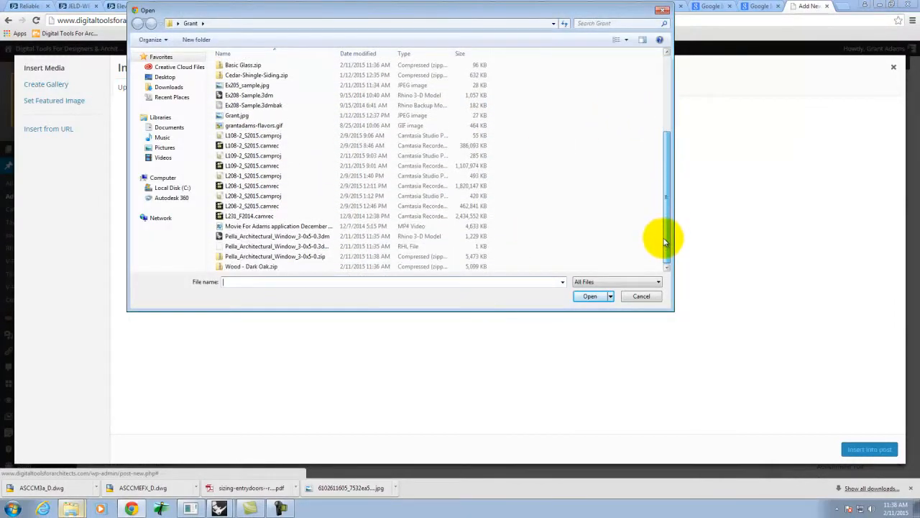
pyautogui.click(293, 257)
pyautogui.click(589, 296)
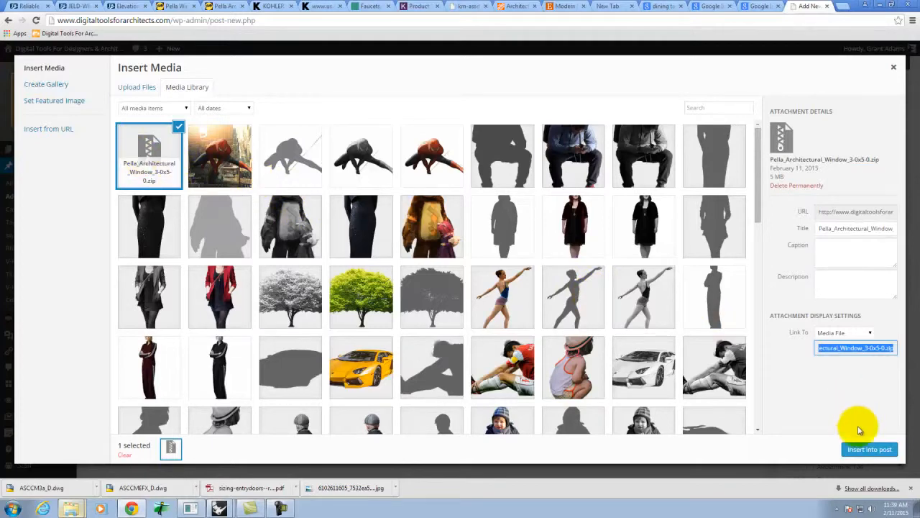
pyautogui.click(865, 449)
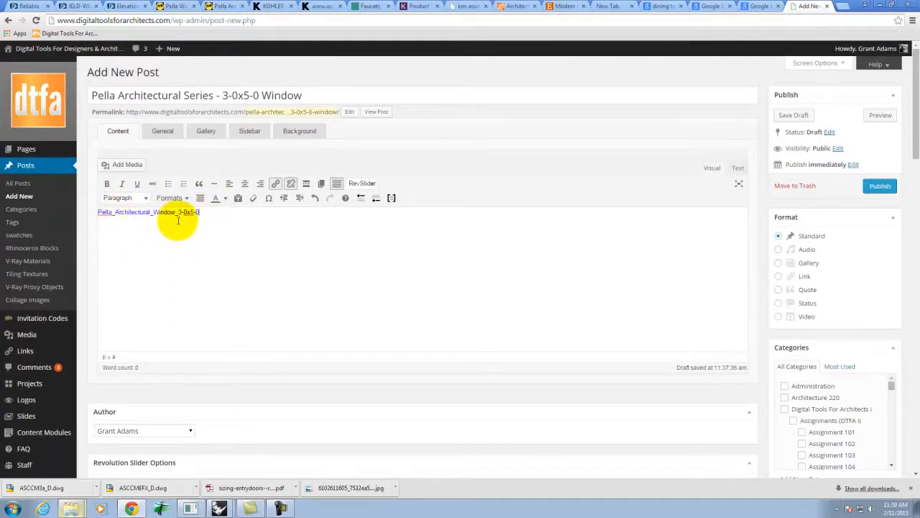
pyautogui.click(232, 236)
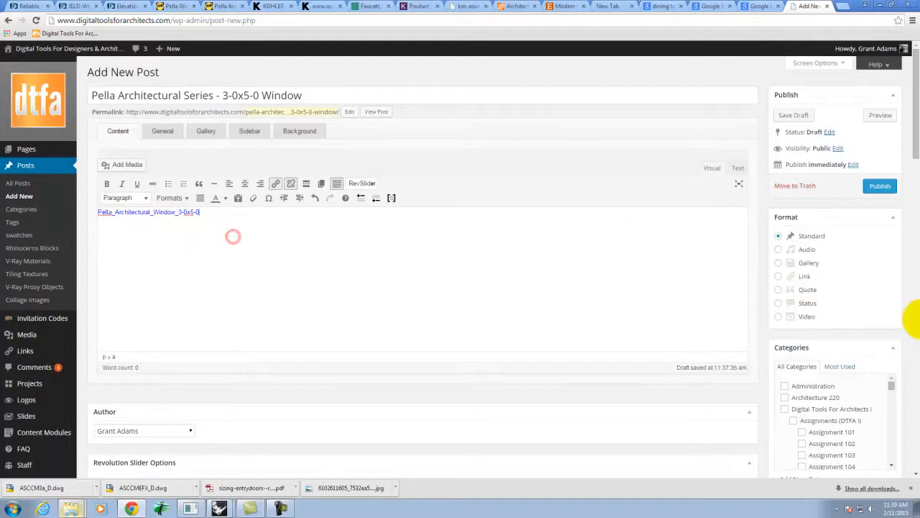
# - Tick Exercise 209 under Categories and Window under Rhinoceros Blocks
pyautogui.scroll(-3, 762, 307)
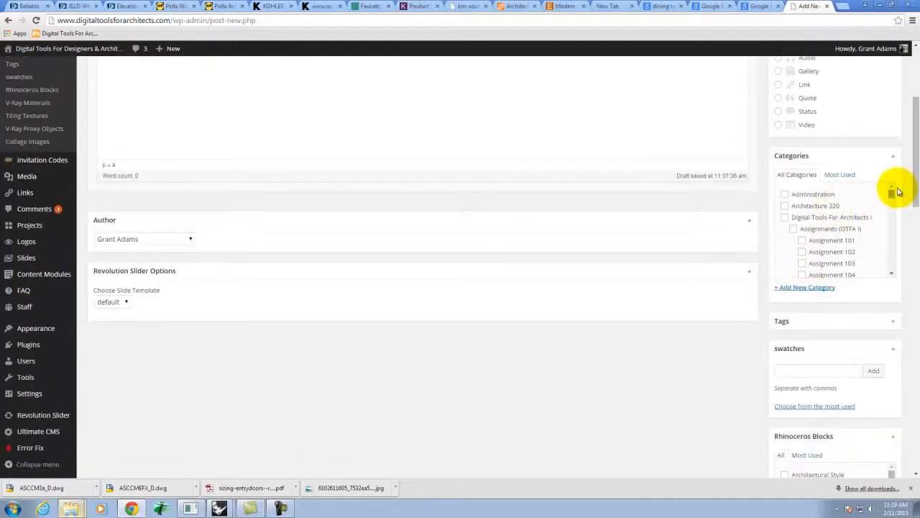
pyautogui.moveTo(892, 196); pyautogui.dragTo(896, 242)
pyautogui.click(802, 221)
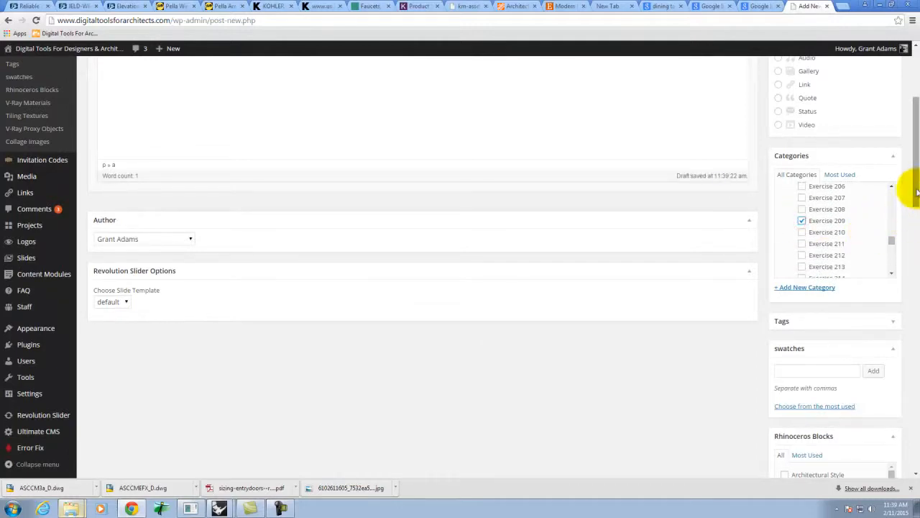
pyautogui.moveTo(917, 190); pyautogui.dragTo(906, 249)
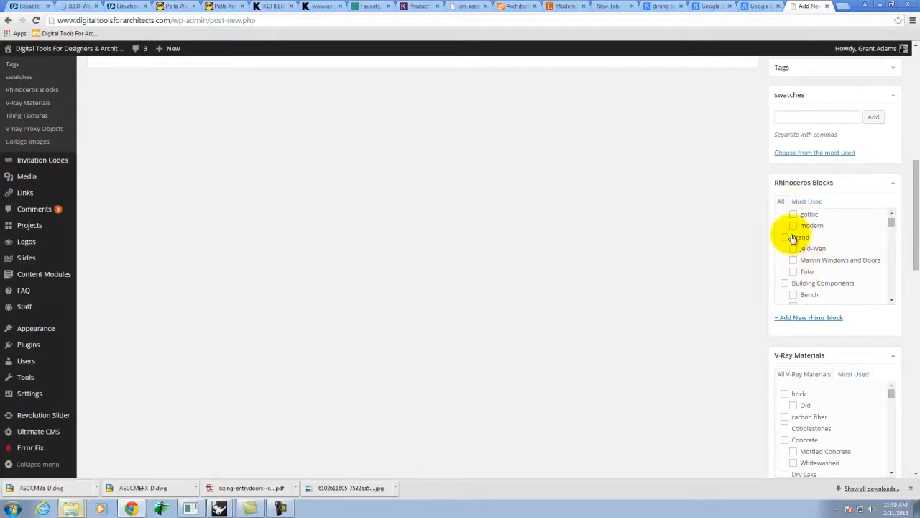
pyautogui.moveTo(894, 225); pyautogui.dragTo(890, 249)
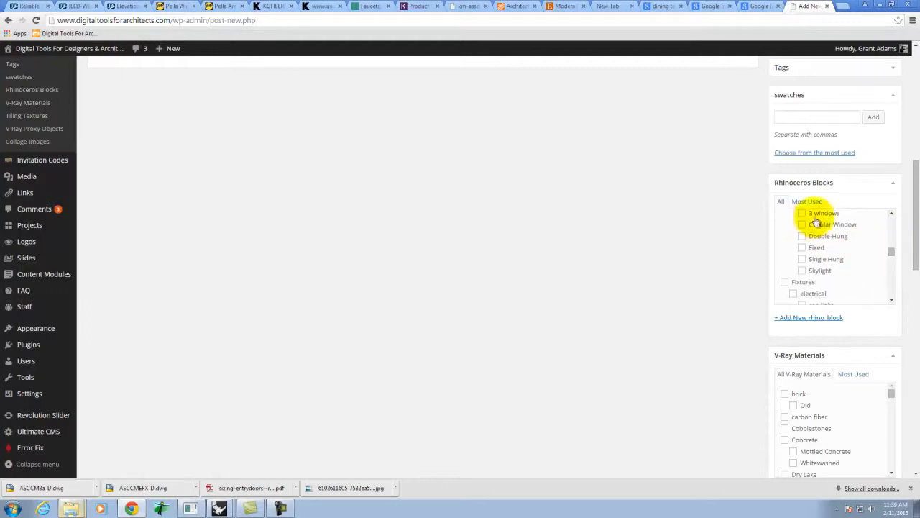
pyautogui.click(892, 212)
pyautogui.click(793, 240)
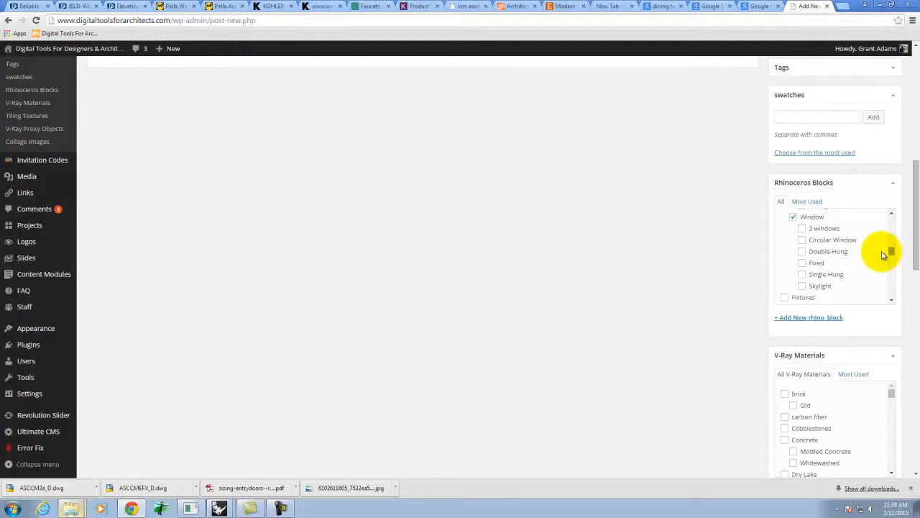
# - Add Casement as a new Rhinoceros block category with parent Window
pyautogui.click(803, 321)
pyautogui.write('Casement')
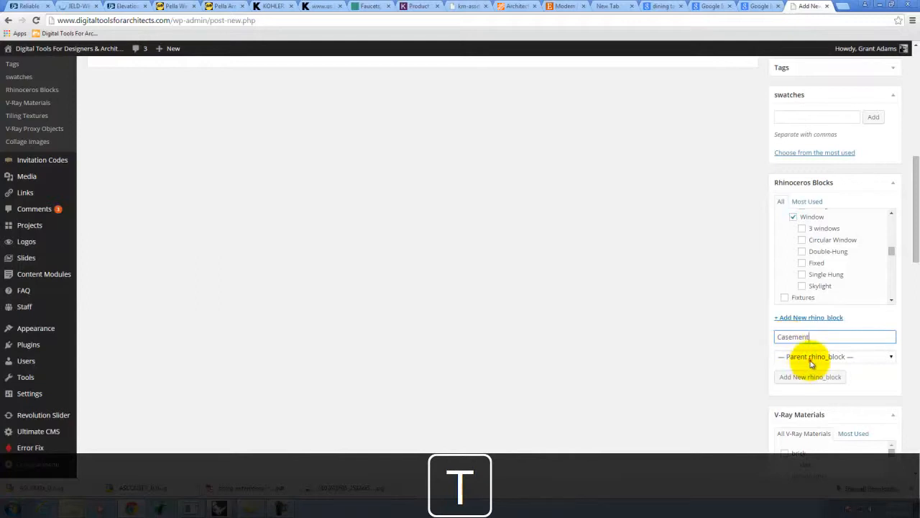
pyautogui.click(813, 358)
pyautogui.moveTo(892, 191); pyautogui.dragTo(889, 248)
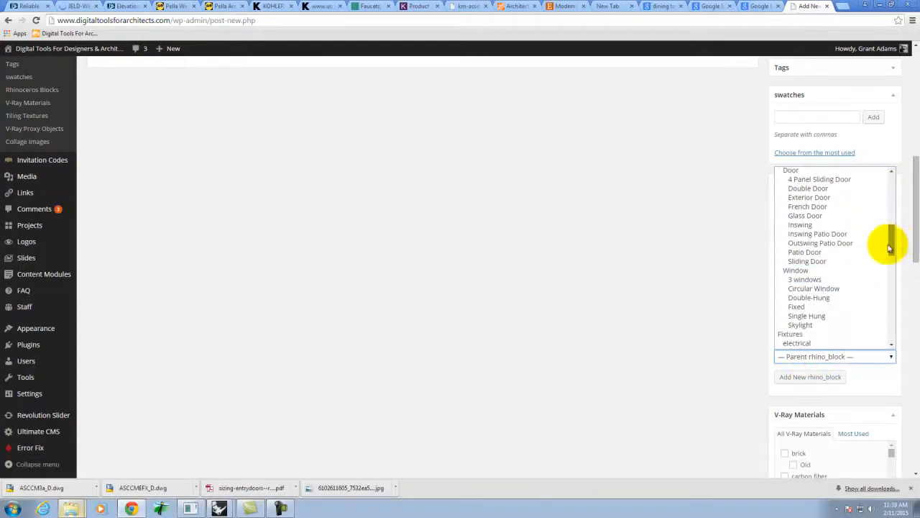
pyautogui.click(847, 266)
pyautogui.click(814, 378)
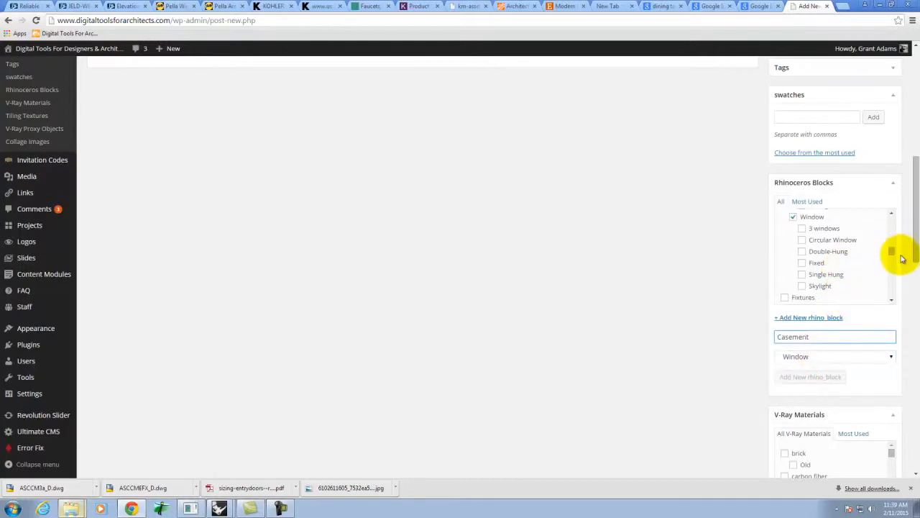
pyautogui.moveTo(891, 252)
pyautogui.mouseDown()
pyautogui.moveTo(890, 219)
pyautogui.moveTo(895, 241)
pyautogui.mouseUp()
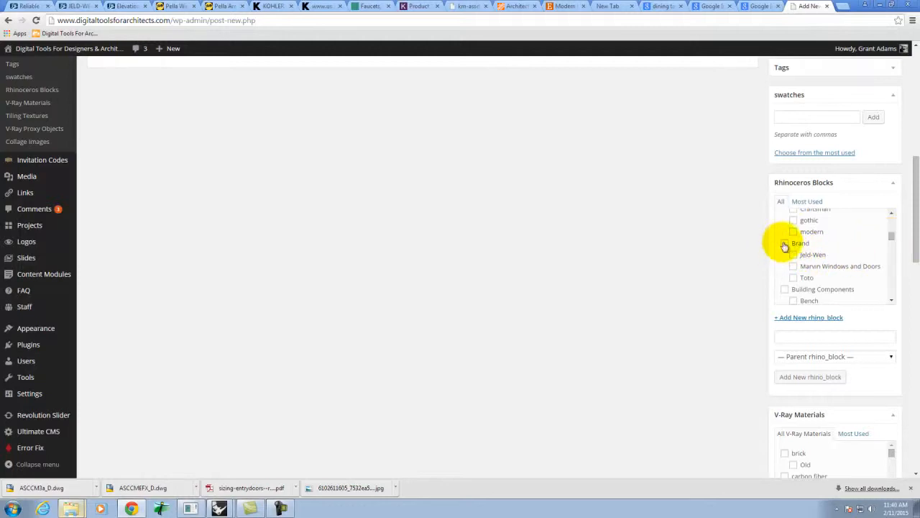
# - Add Pella as a new block category under Brand, then open a new browser tab
pyautogui.click(793, 356)
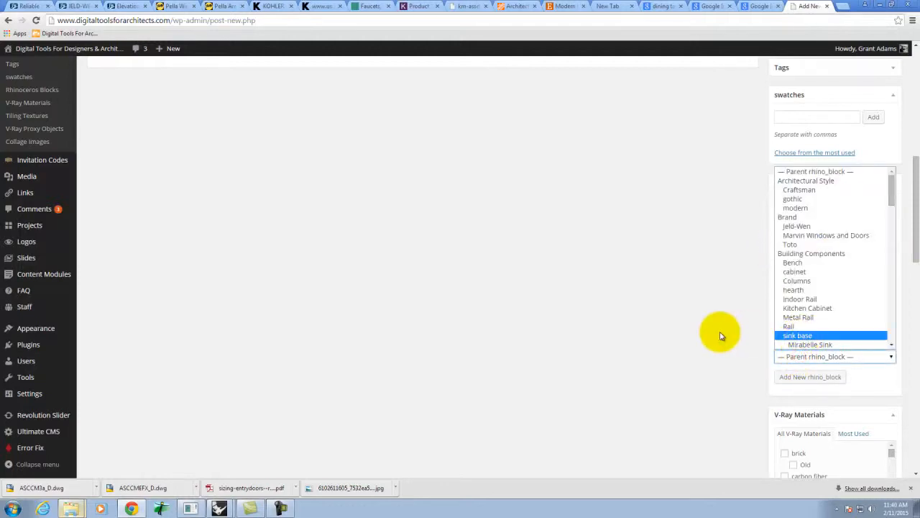
pyautogui.click(804, 217)
pyautogui.click(804, 335)
pyautogui.write('Pella')
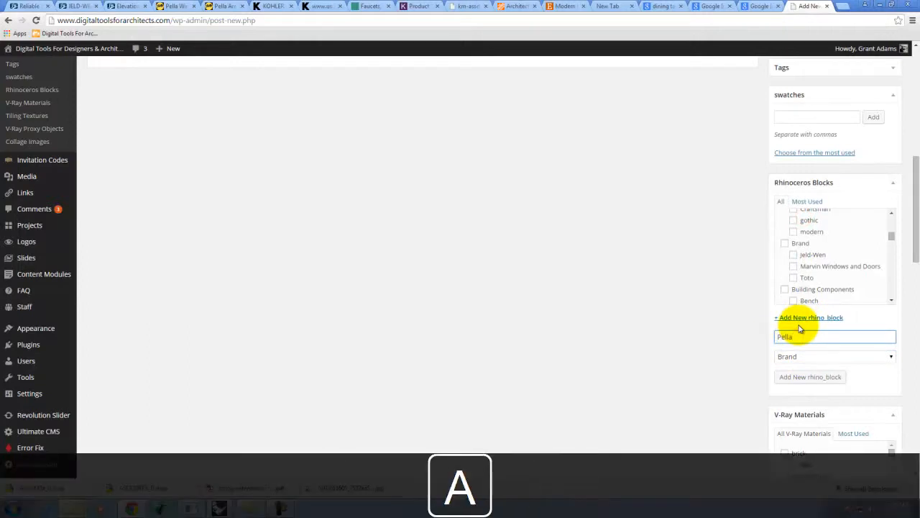
pyautogui.click(804, 378)
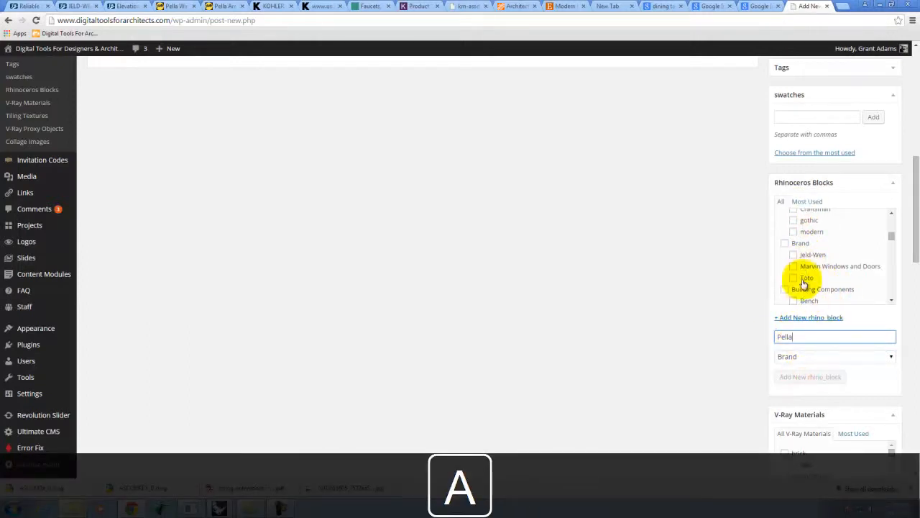
pyautogui.click(847, 6)
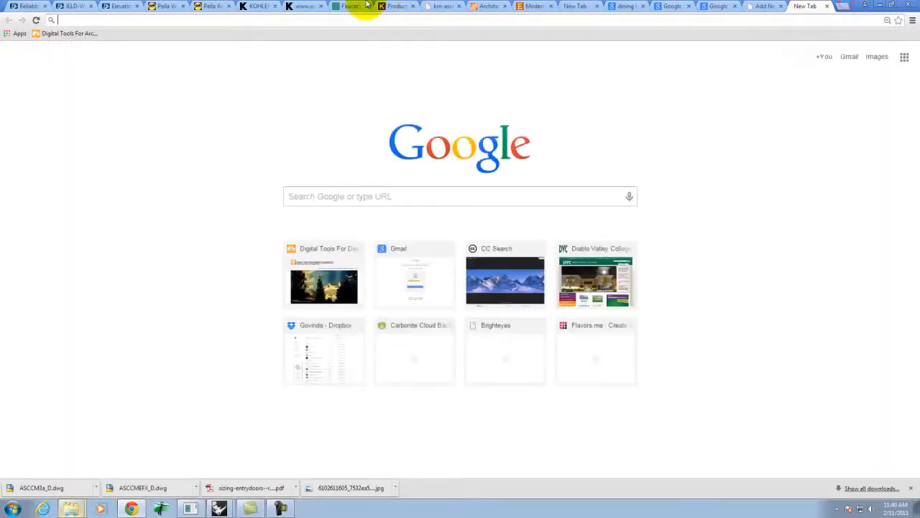
# - Open the Rhinoceros Blocks Library page and scroll down through its categories to the comments
pyautogui.click(63, 35)
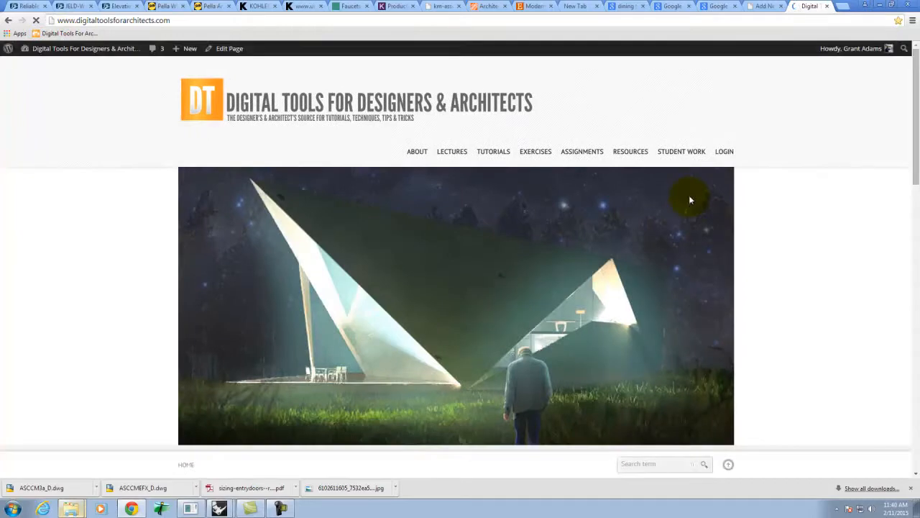
pyautogui.moveTo(623, 152)
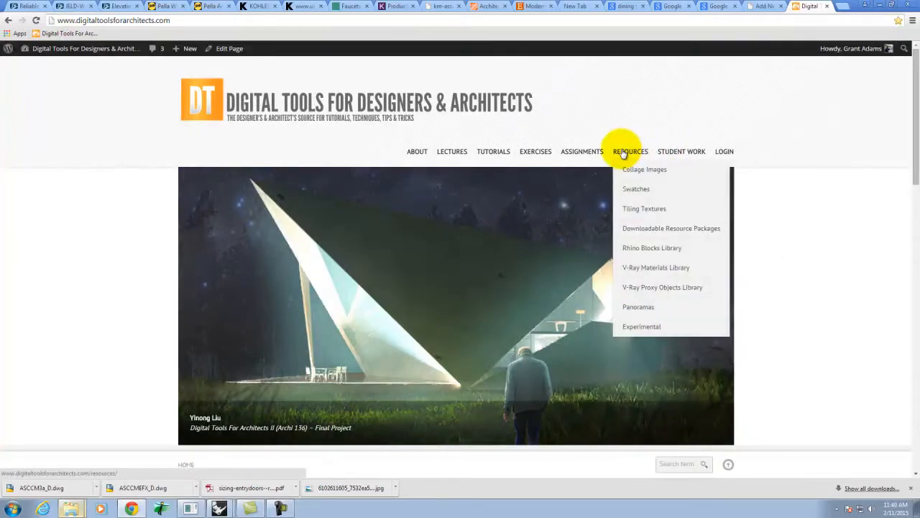
pyautogui.moveTo(637, 252)
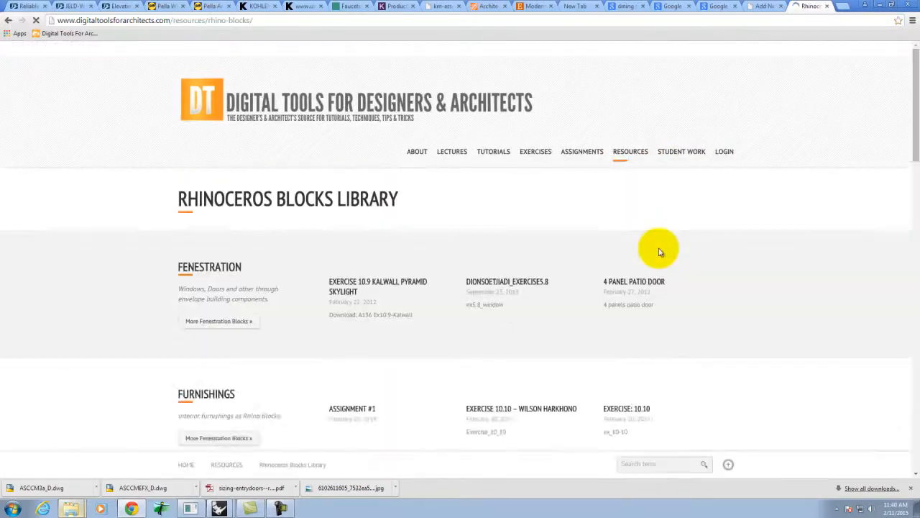
pyautogui.scroll(-1, 787, 292)
pyautogui.scroll(-1, 791, 295)
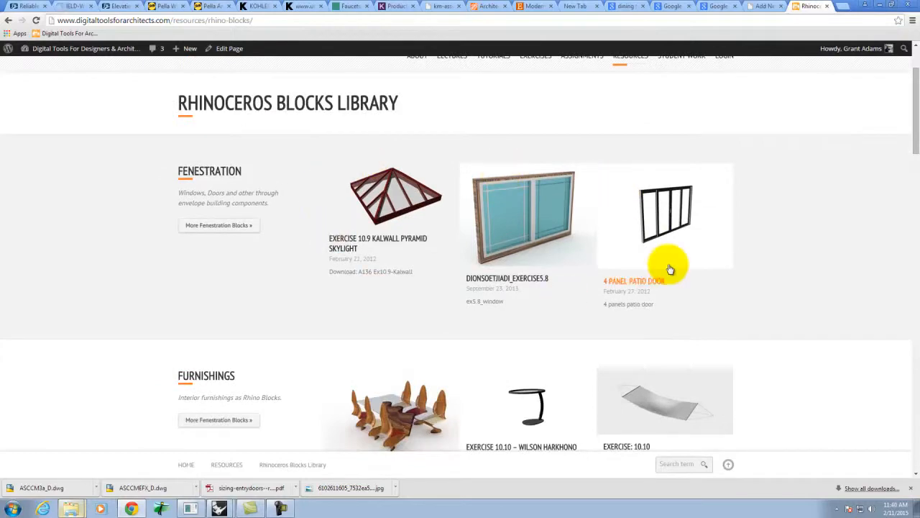
pyautogui.scroll(-3, 633, 252)
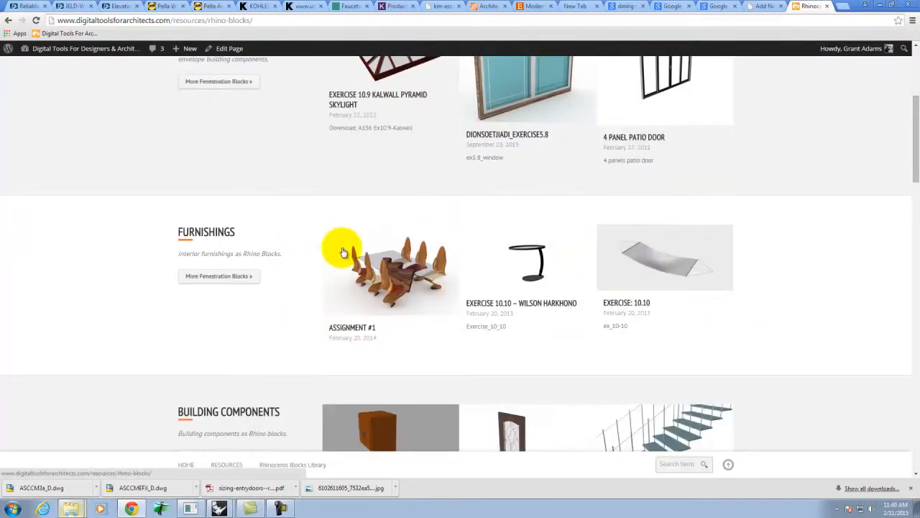
pyautogui.scroll(-3, 669, 280)
pyautogui.scroll(-1, 689, 271)
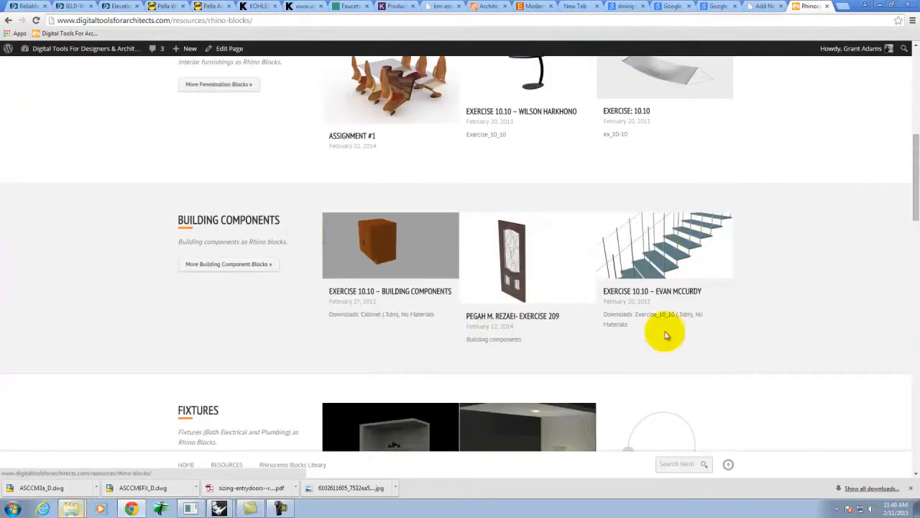
pyautogui.scroll(-4, 638, 295)
pyautogui.scroll(-4, 595, 309)
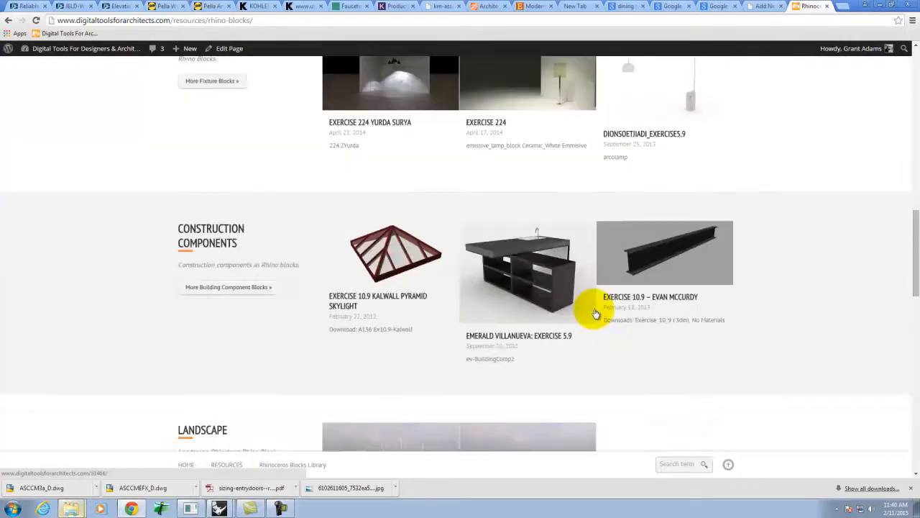
pyautogui.scroll(-3, 662, 308)
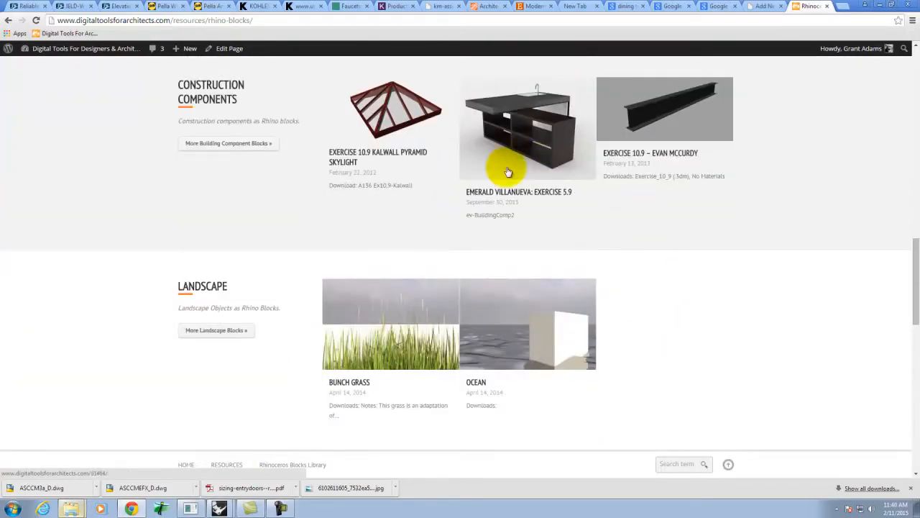
pyautogui.scroll(-1, 328, 348)
pyautogui.scroll(-1, 328, 348)
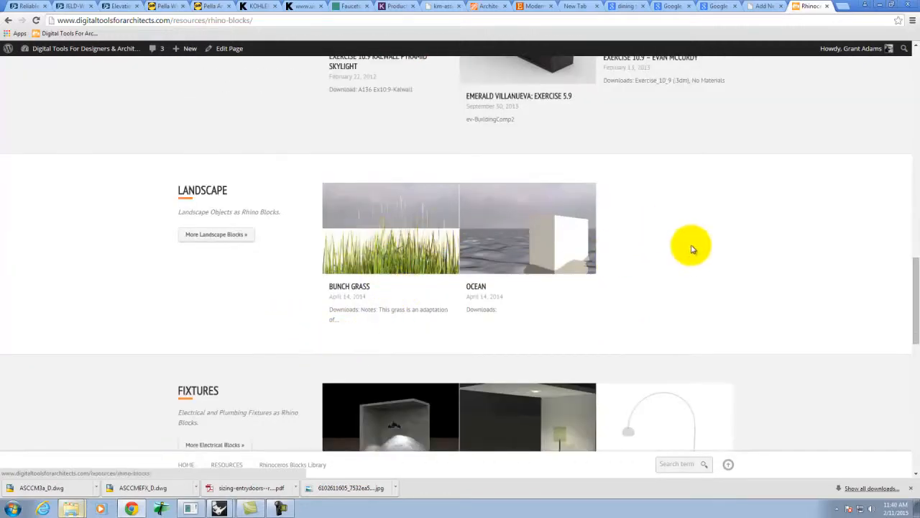
pyautogui.scroll(-3, 689, 231)
pyautogui.scroll(-2, 446, 215)
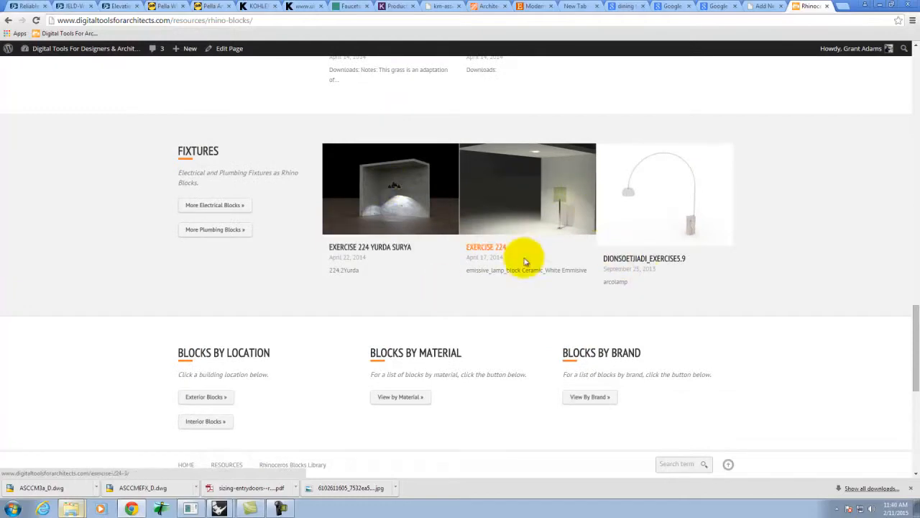
pyautogui.scroll(-2, 510, 257)
pyautogui.scroll(-5, 530, 309)
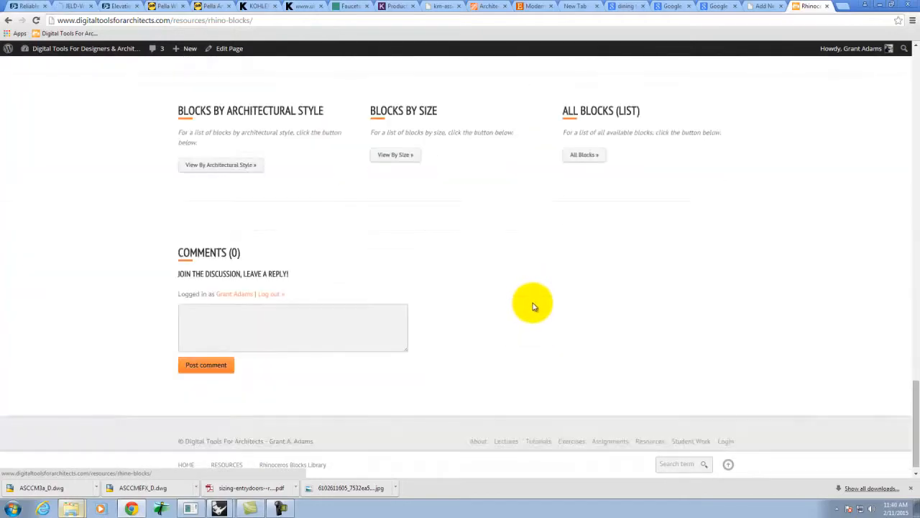
# - Scroll back to the top of the library page and return to the WordPress post draft
pyautogui.scroll(5, 533, 307)
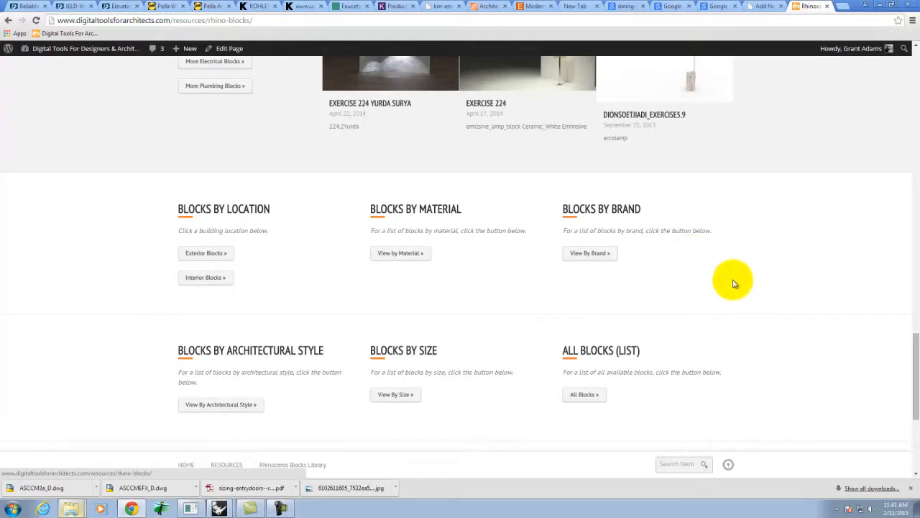
pyautogui.scroll(6, 733, 282)
pyautogui.scroll(15, 735, 283)
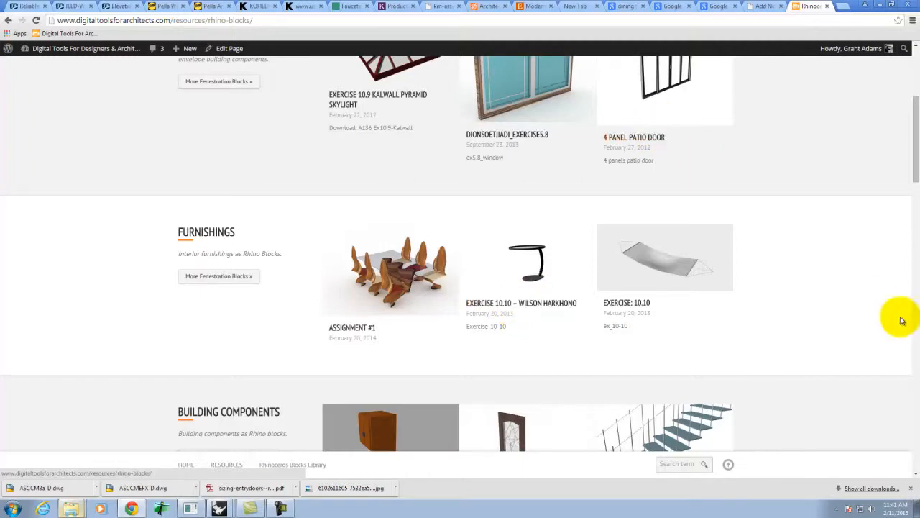
pyautogui.scroll(3, 887, 317)
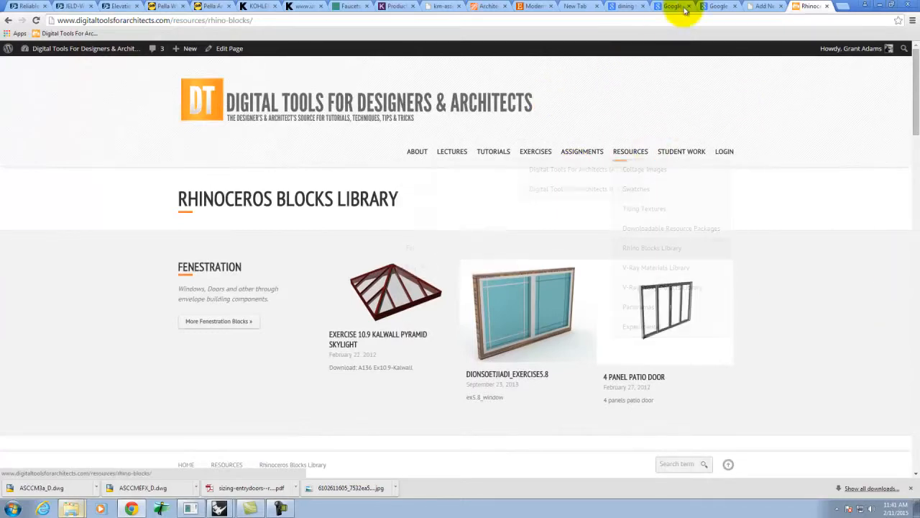
pyautogui.click(763, 6)
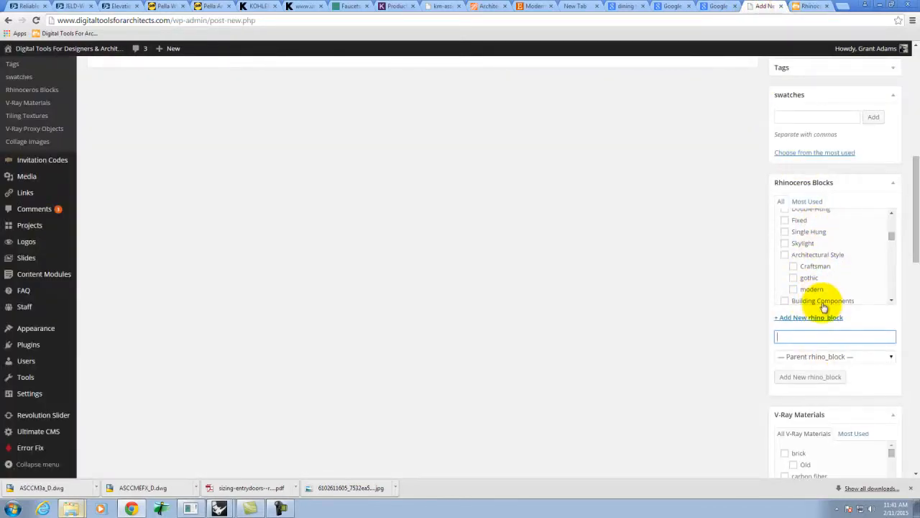
# - Upload Ex205_sample.jpg from the Grant folder and make it the post's featured image
pyautogui.moveTo(912, 167); pyautogui.dragTo(915, 401)
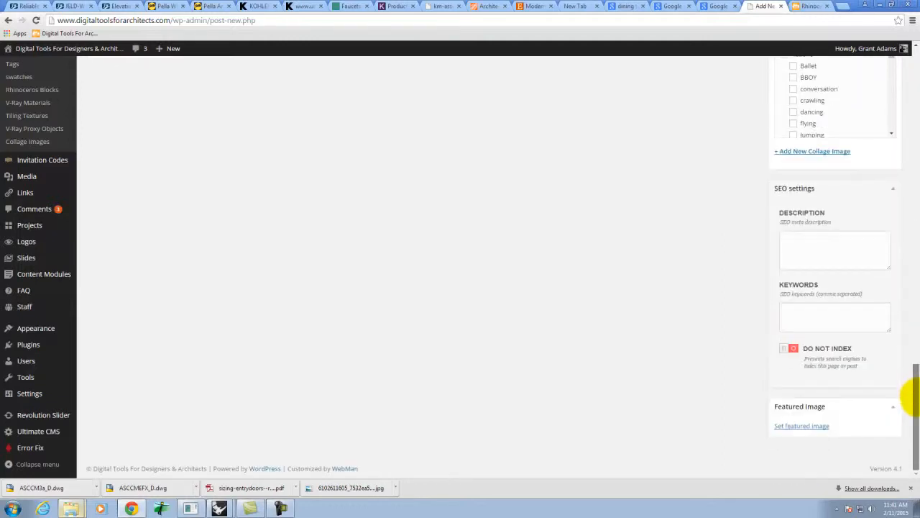
pyautogui.click(811, 425)
pyautogui.click(36, 87)
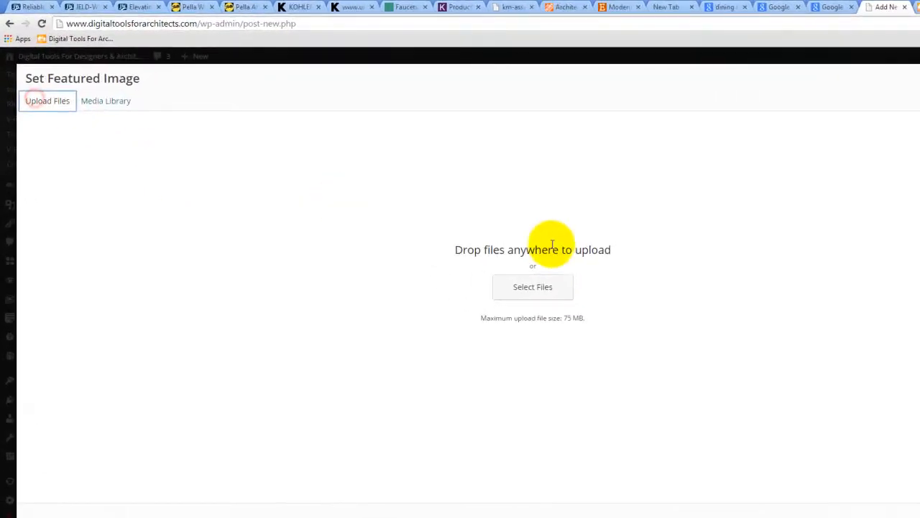
pyautogui.click(526, 289)
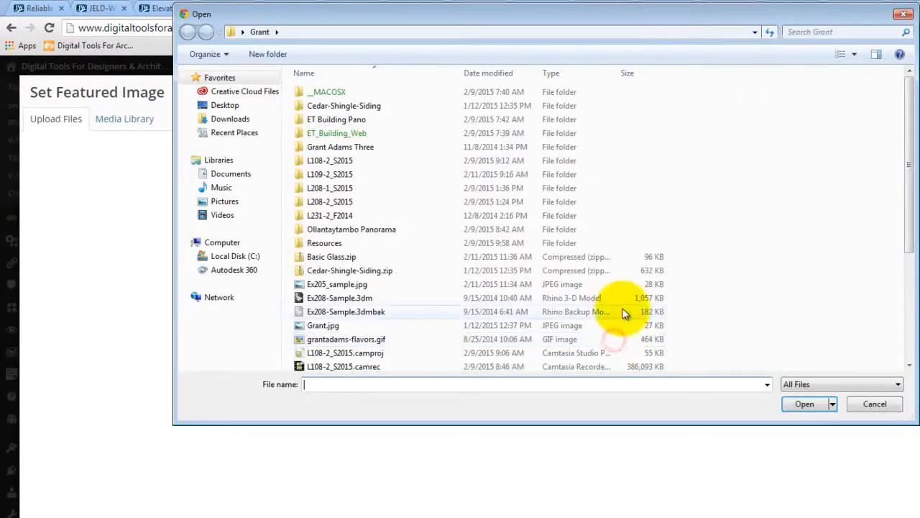
pyautogui.click(344, 286)
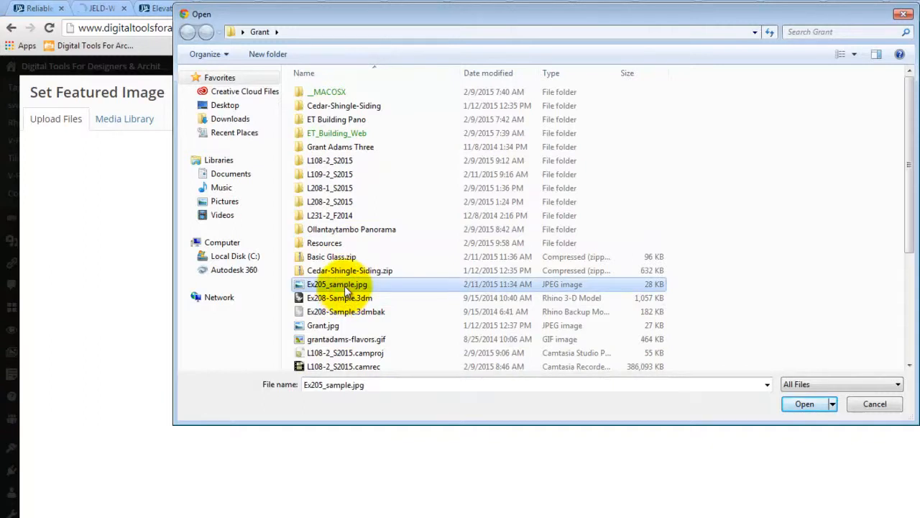
pyautogui.click(855, 55)
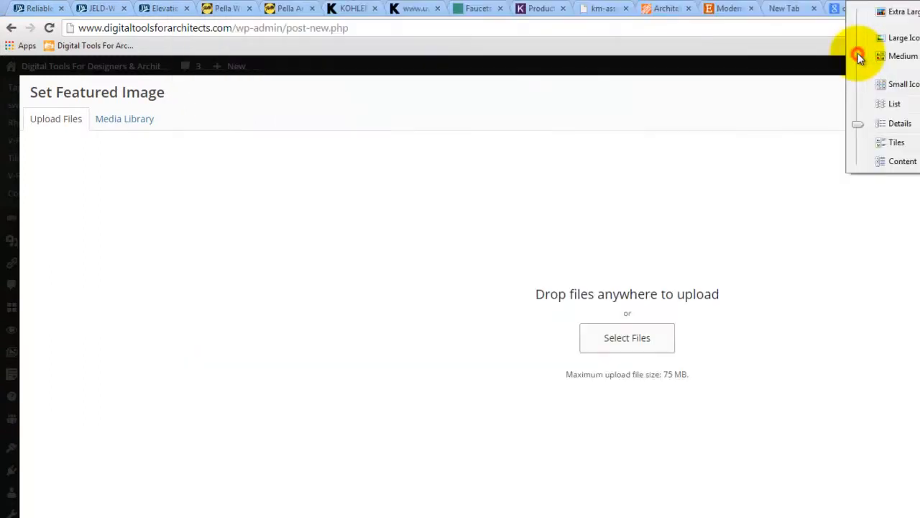
pyautogui.click(889, 13)
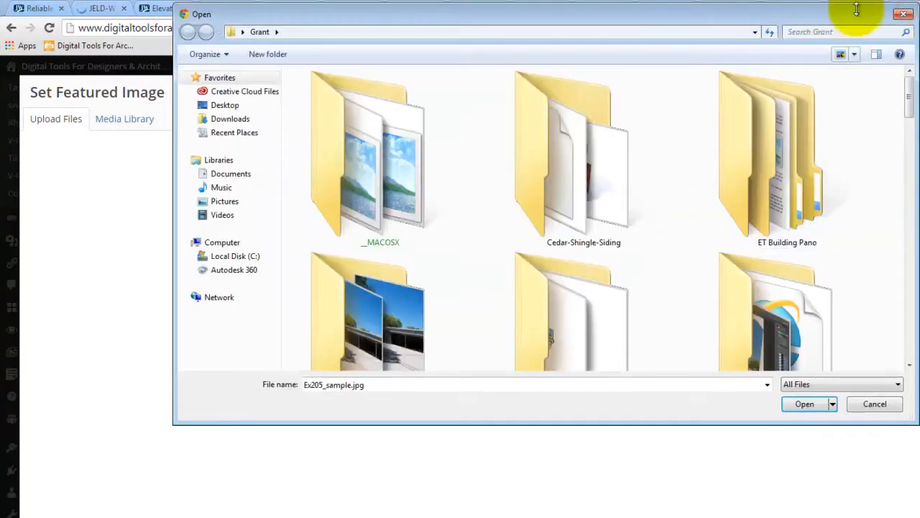
pyautogui.moveTo(910, 97); pyautogui.dragTo(910, 210)
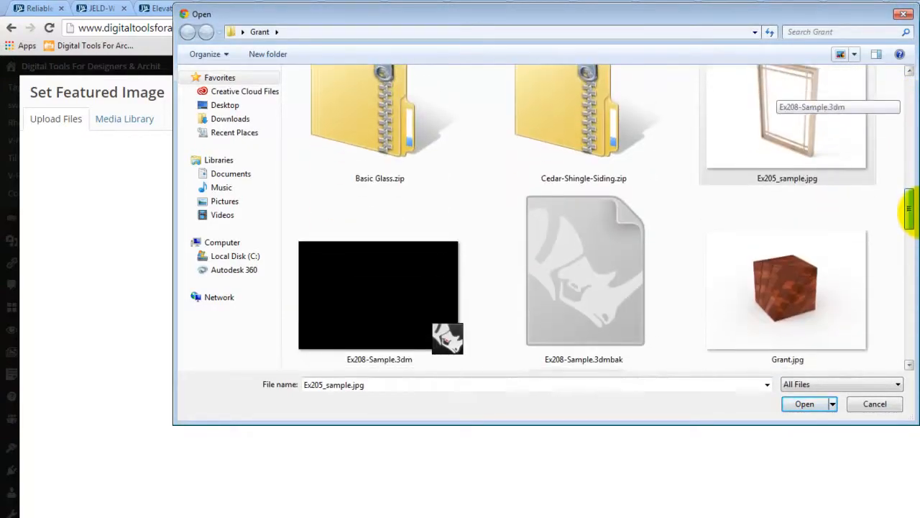
pyautogui.click(787, 147)
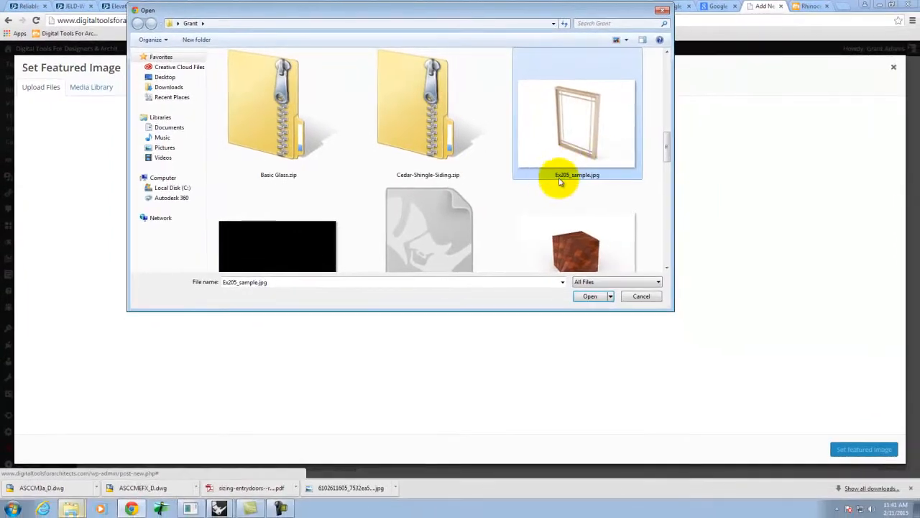
pyautogui.click(590, 294)
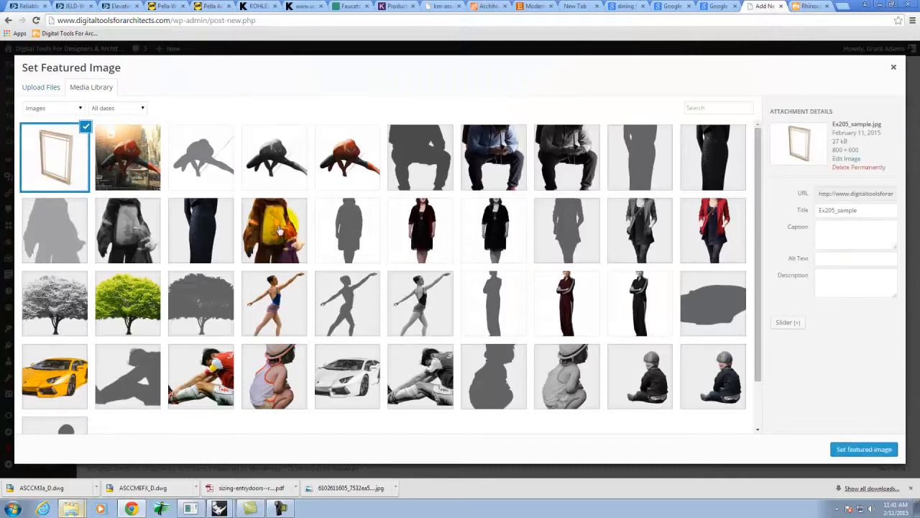
pyautogui.click(865, 451)
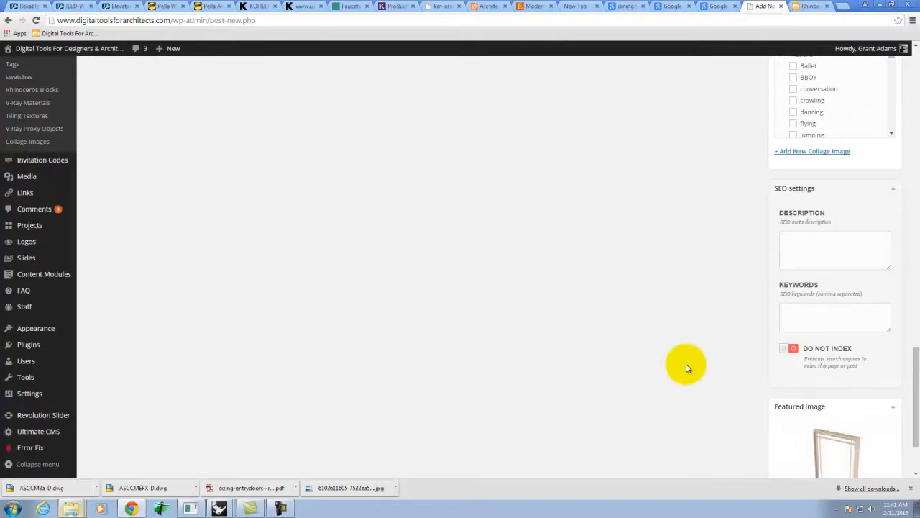
# - Publish the post and switch to the Kohler Memoirs sink product page
pyautogui.scroll(5, 685, 367)
pyautogui.scroll(10, 685, 368)
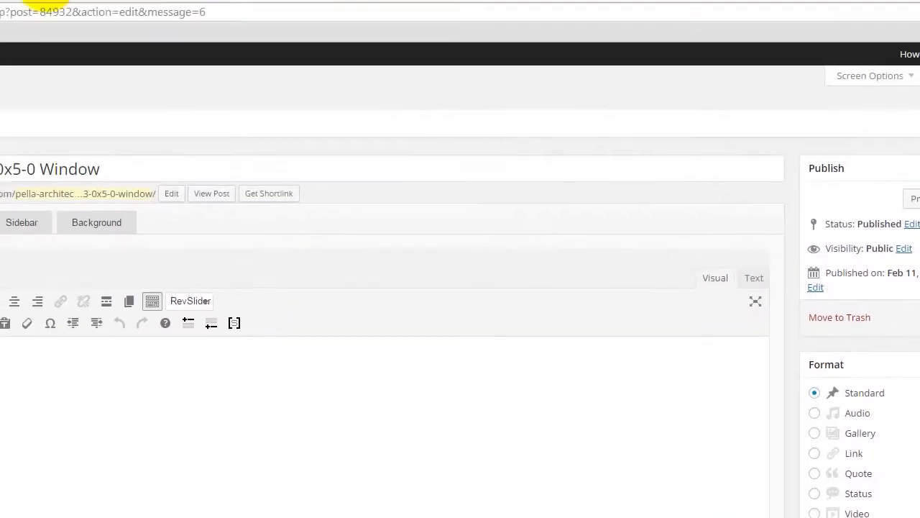
pyautogui.click(45, 7)
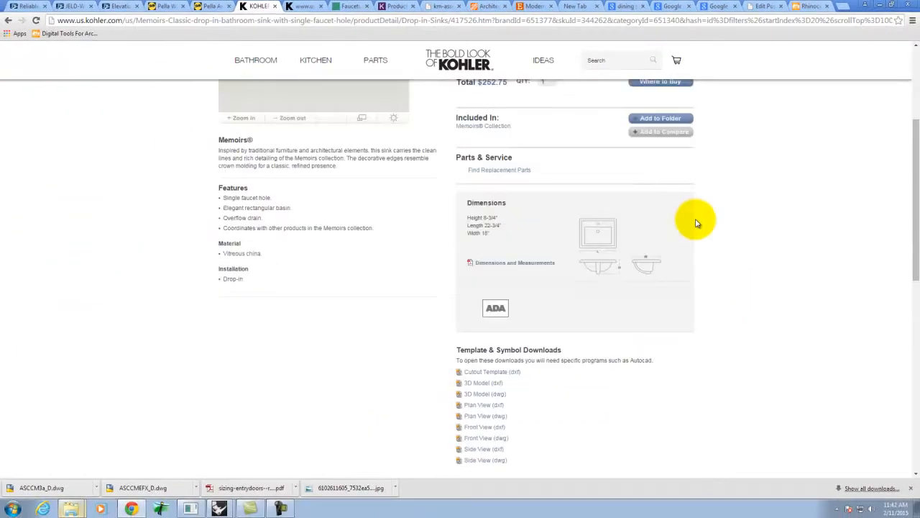
# - Review the Memoirs sink's Dimensions and Measurements PDF, then move on to a blank new tab
pyautogui.scroll(4, 696, 223)
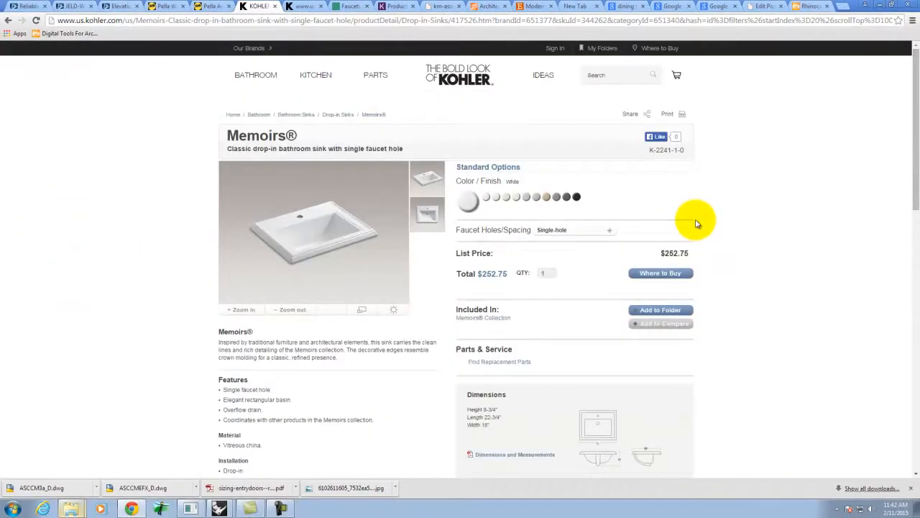
pyautogui.scroll(-5, 696, 222)
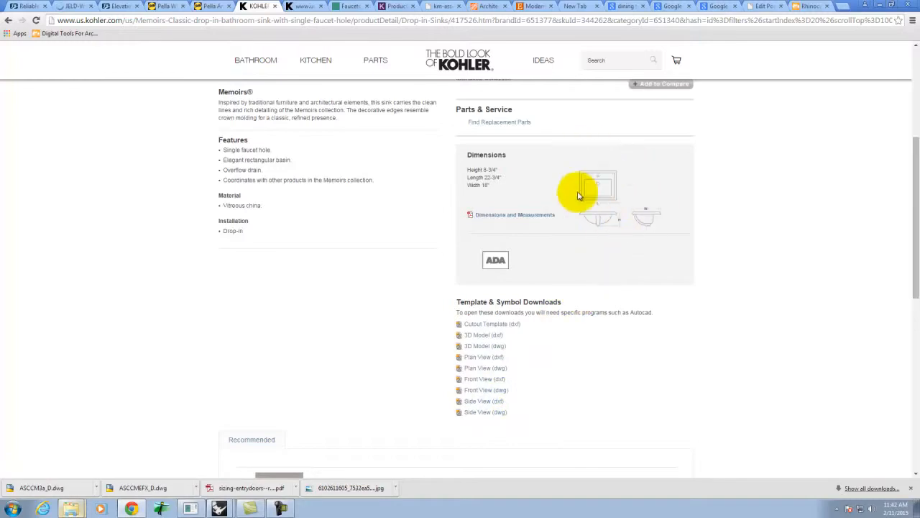
pyautogui.click(514, 215)
pyautogui.scroll(-9, 705, 237)
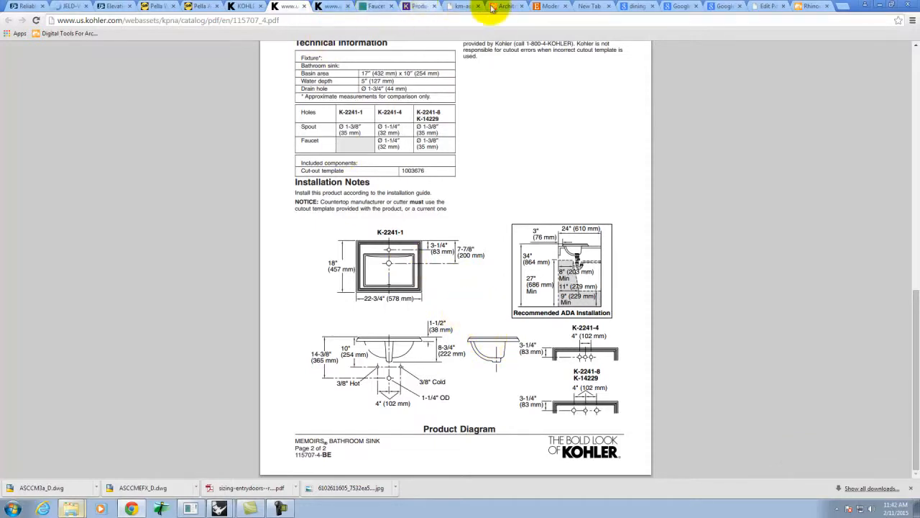
pyautogui.click(550, 7)
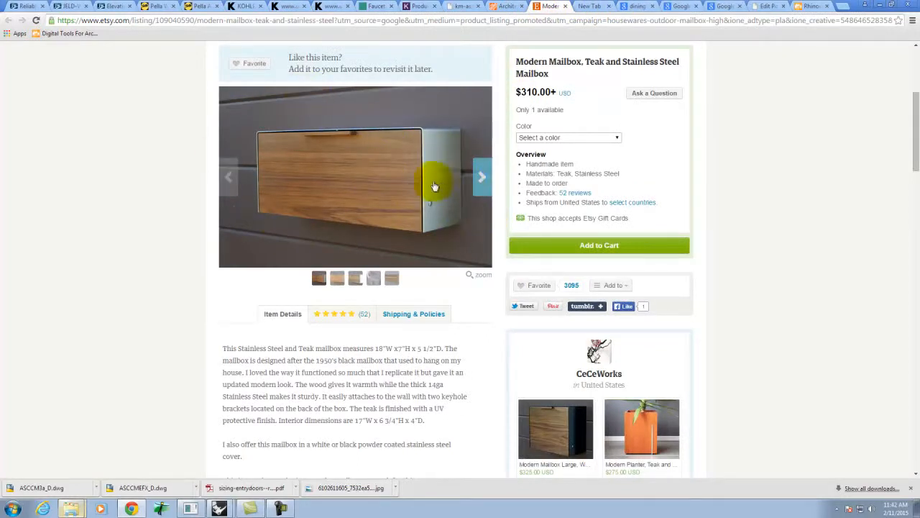
pyautogui.click(592, 6)
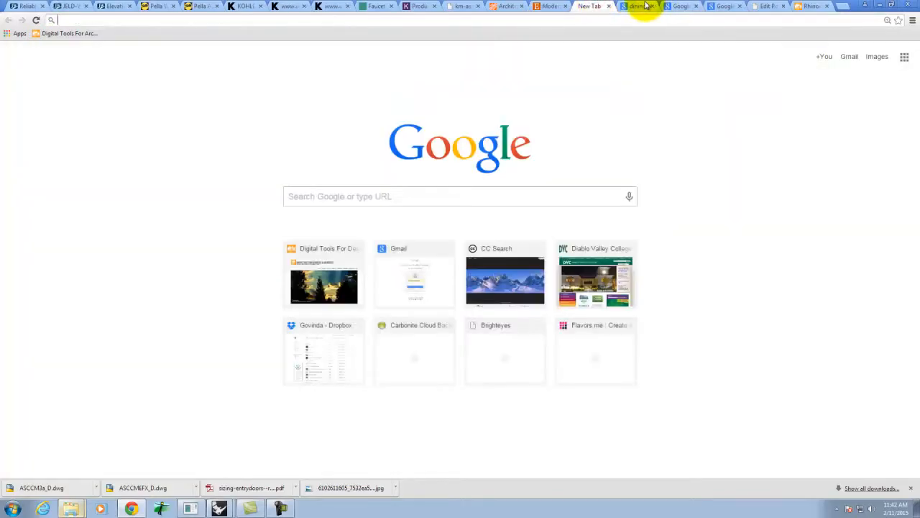
# - Find the dining table plan and elevation drawing in Google Images and open it full size
pyautogui.click(637, 6)
pyautogui.scroll(15, 731, 295)
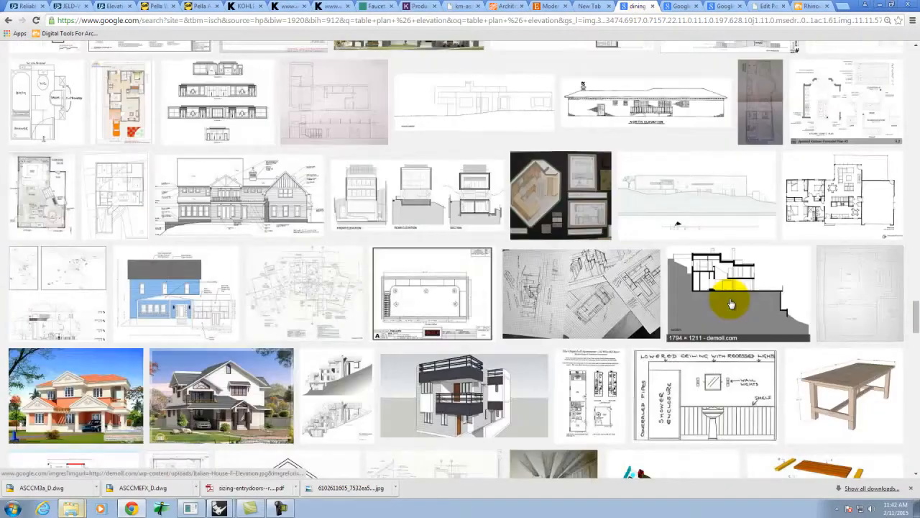
pyautogui.scroll(10, 731, 302)
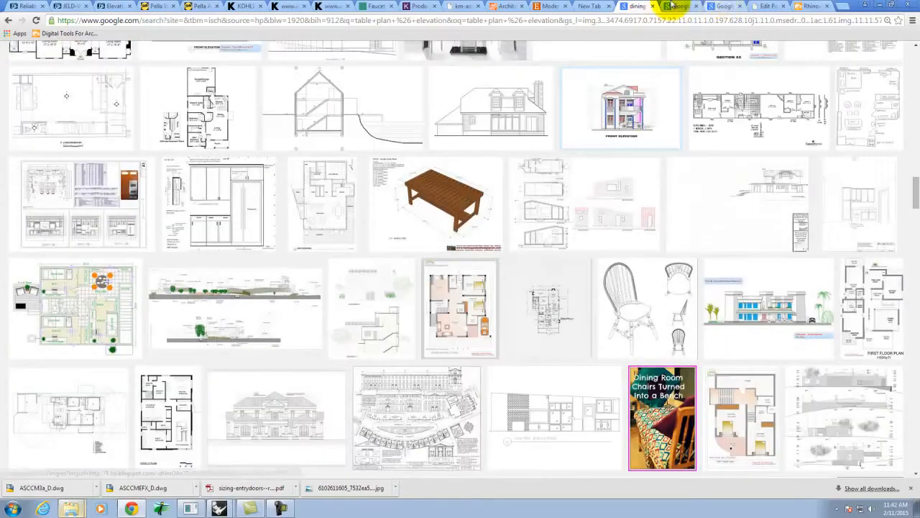
pyautogui.click(677, 6)
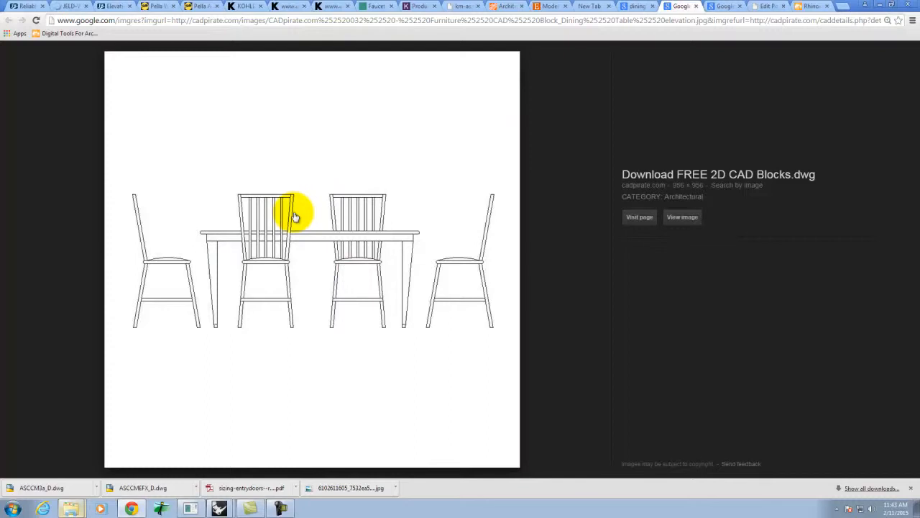
pyautogui.click(723, 7)
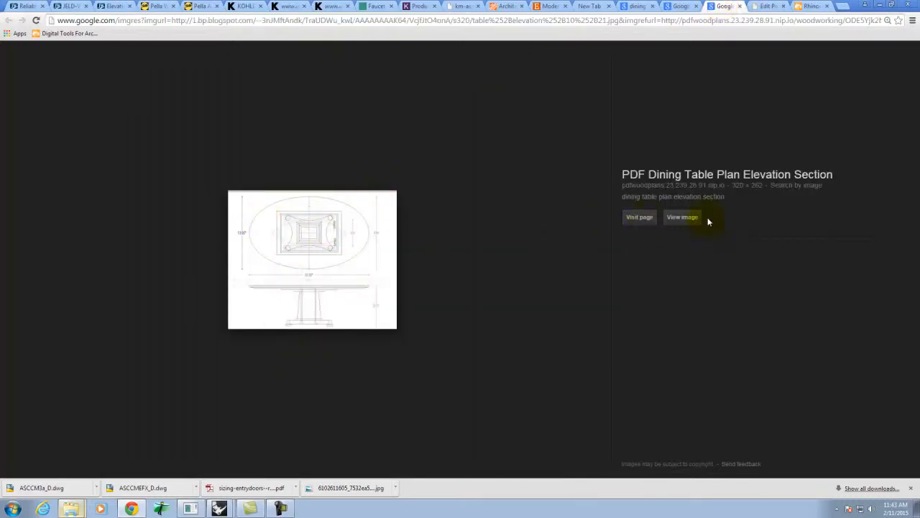
pyautogui.click(682, 217)
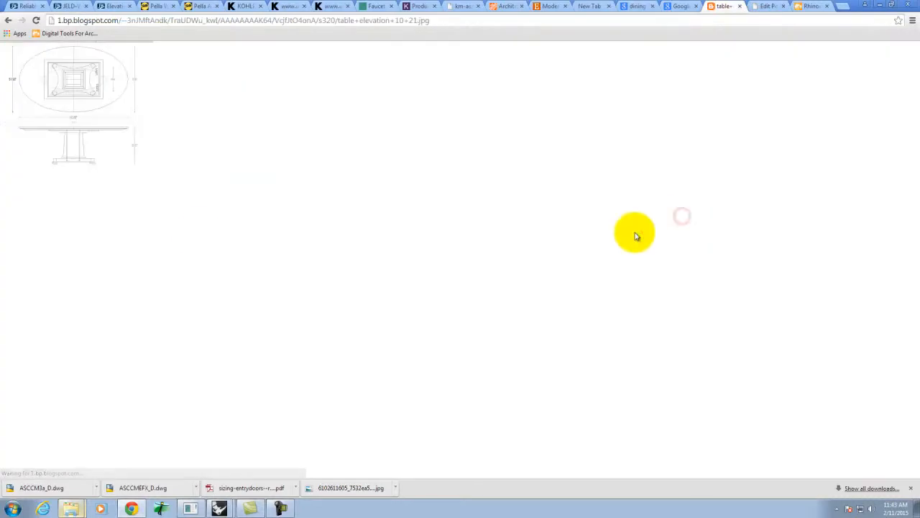
# - Save the drawing as table elevation 10 21.jpg in the Grant folder
pyautogui.rightClick(86, 108)
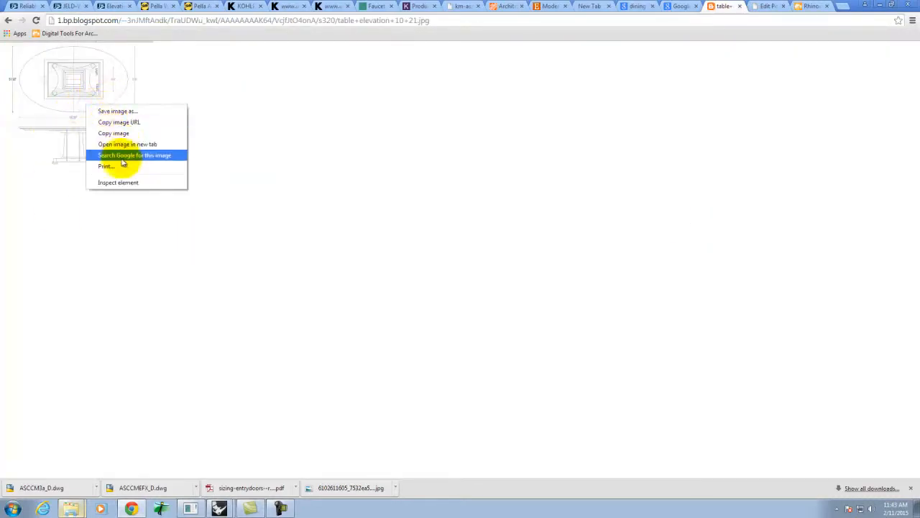
pyautogui.click(118, 112)
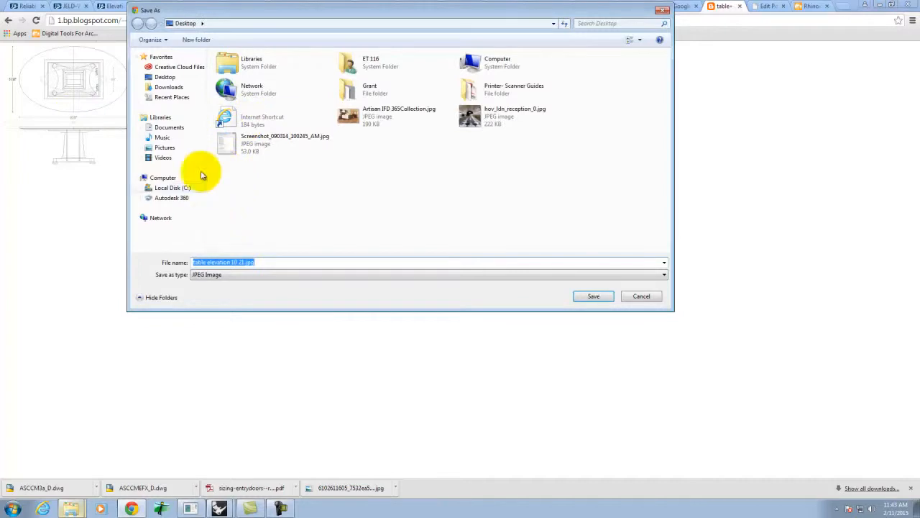
pyautogui.doubleClick(368, 92)
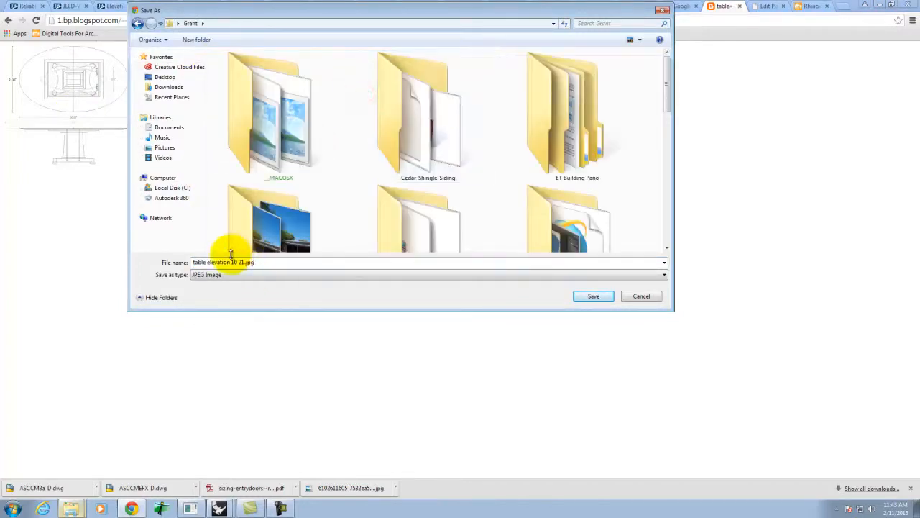
pyautogui.click(592, 296)
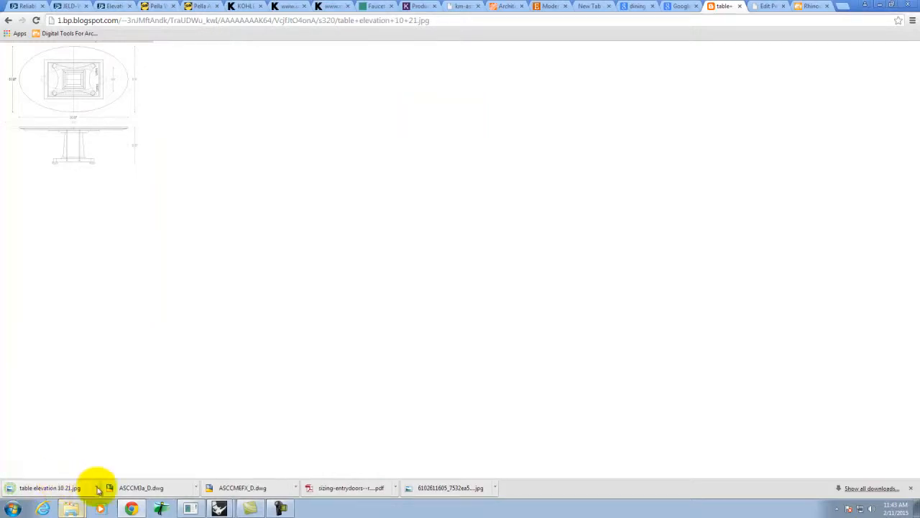
pyautogui.click(219, 509)
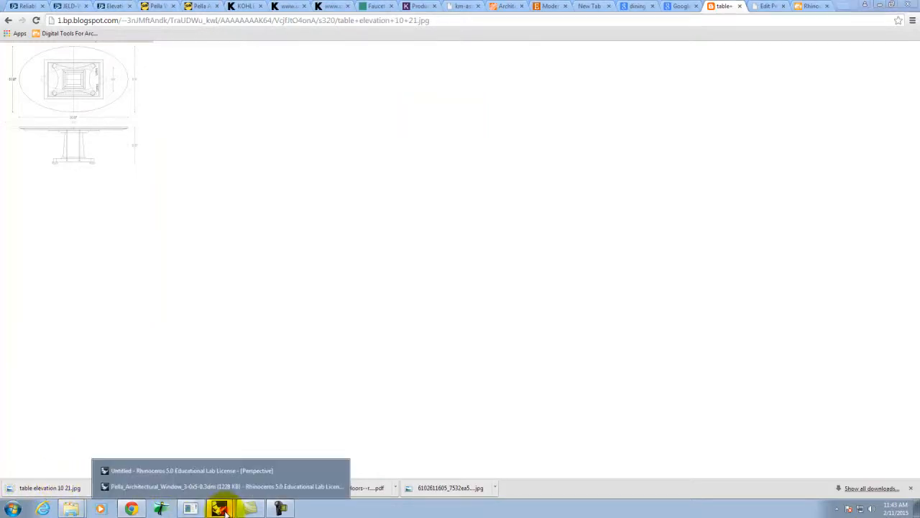
# - Discard the unsaved window model and start a new model from the Large Objects - Inches template
pyautogui.click(172, 470)
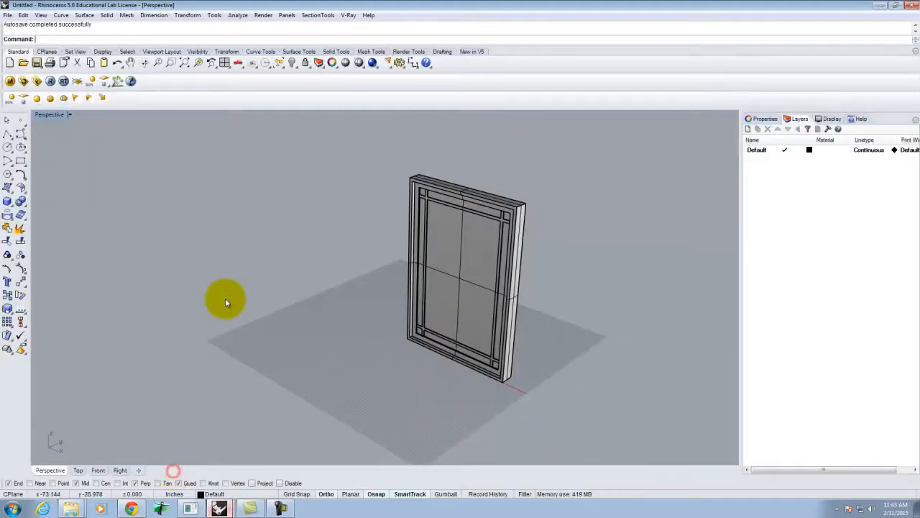
pyautogui.click(10, 16)
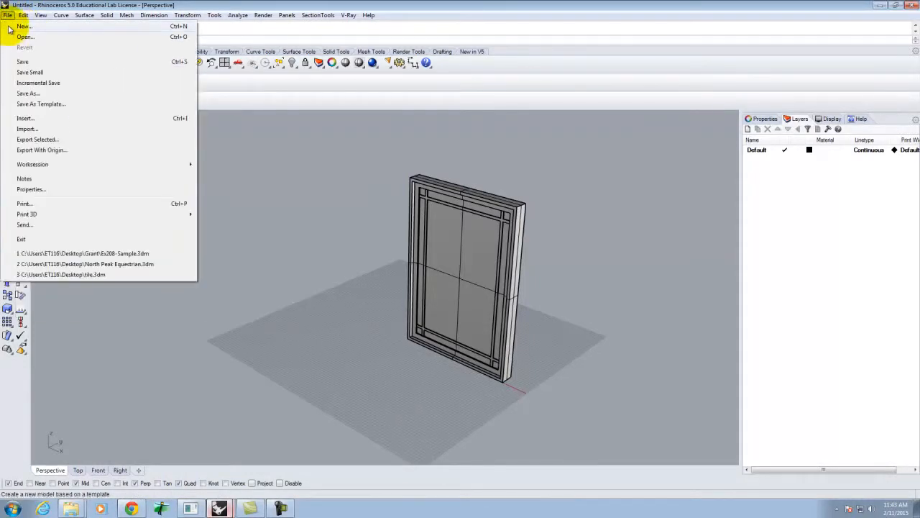
pyautogui.click(23, 26)
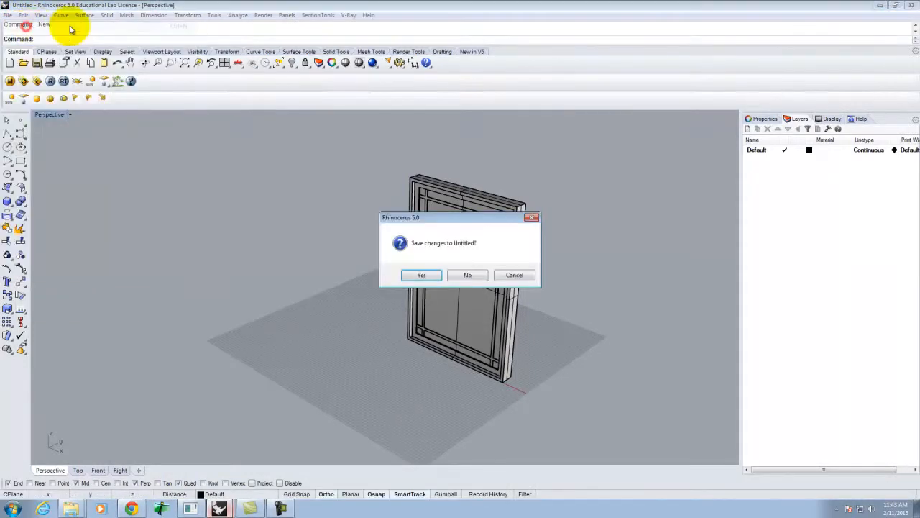
pyautogui.click(424, 275)
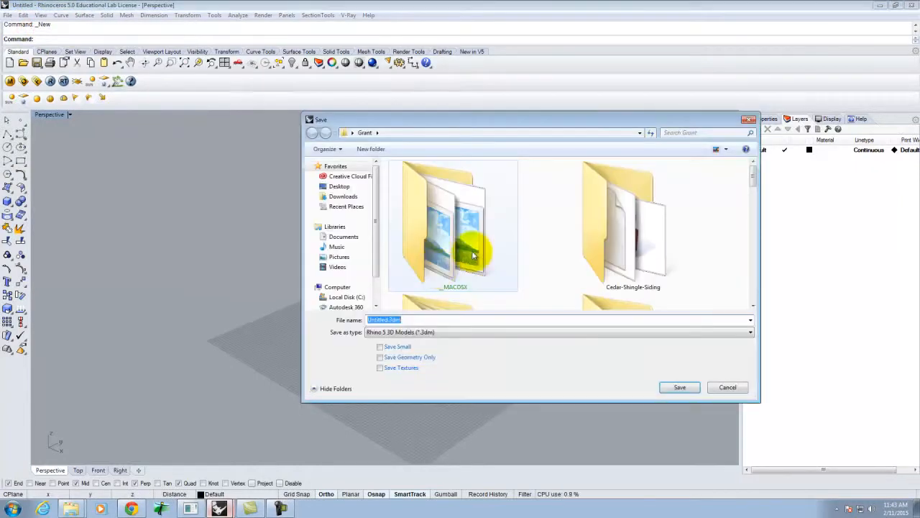
pyautogui.click(725, 387)
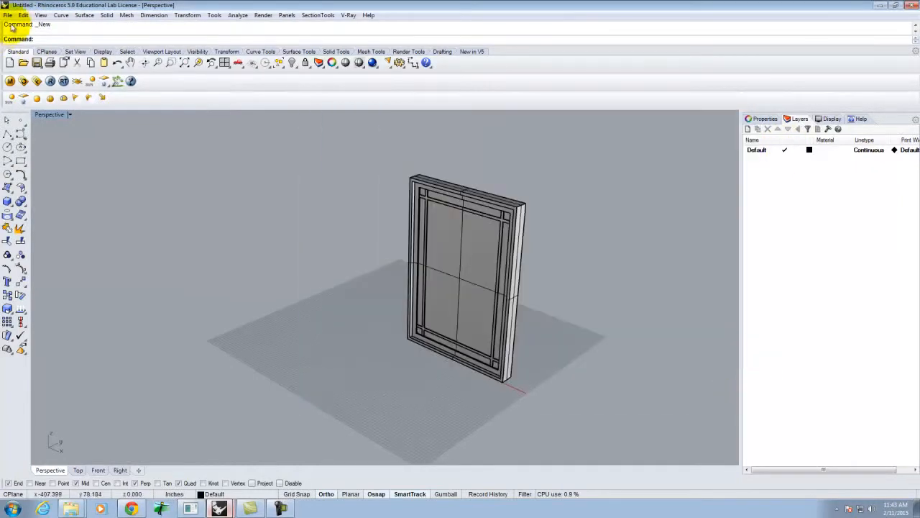
pyautogui.click(8, 15)
pyautogui.click(24, 26)
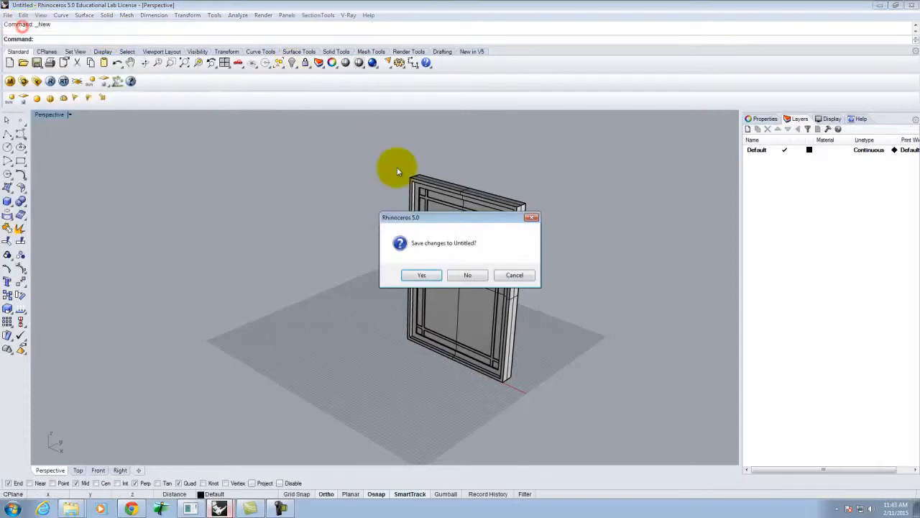
pyautogui.click(465, 272)
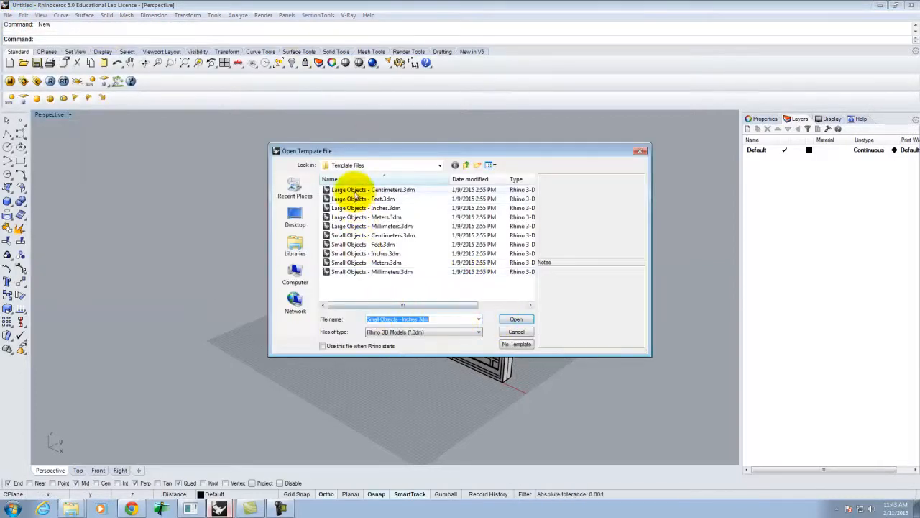
pyautogui.doubleClick(363, 209)
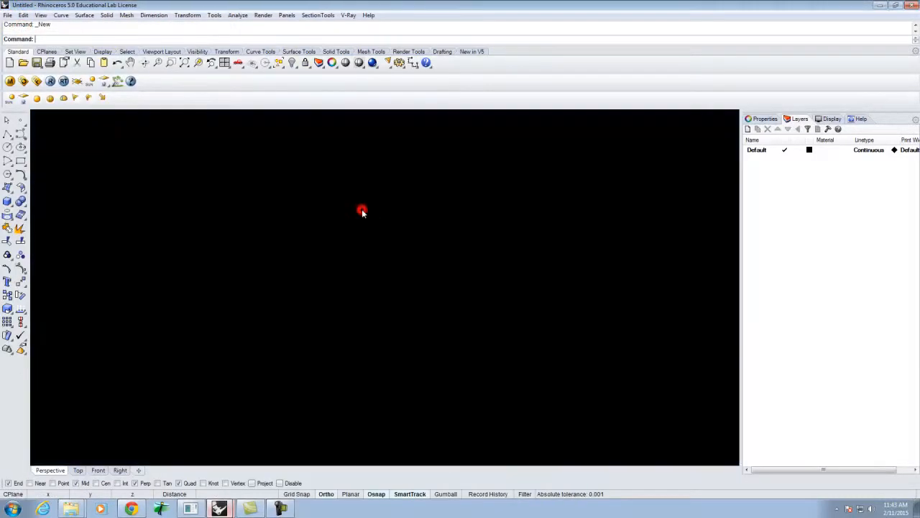
pyautogui.click(456, 210)
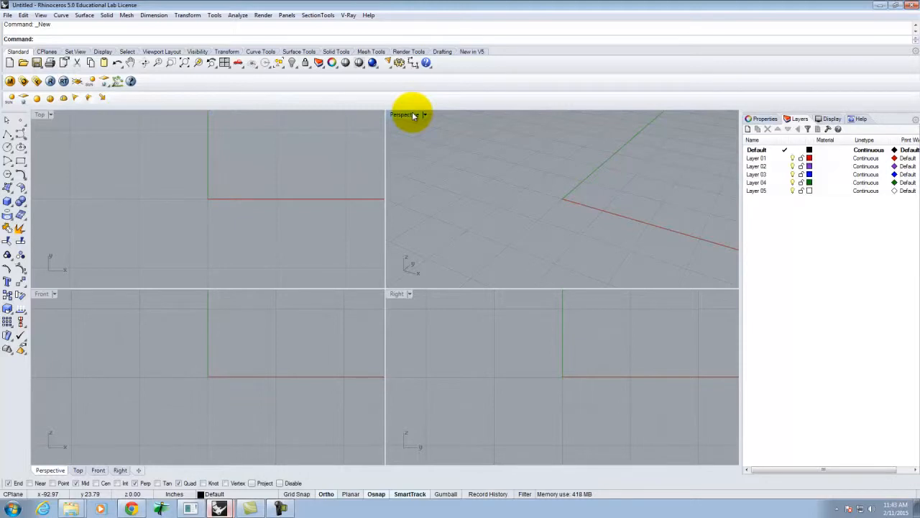
pyautogui.click(8, 15)
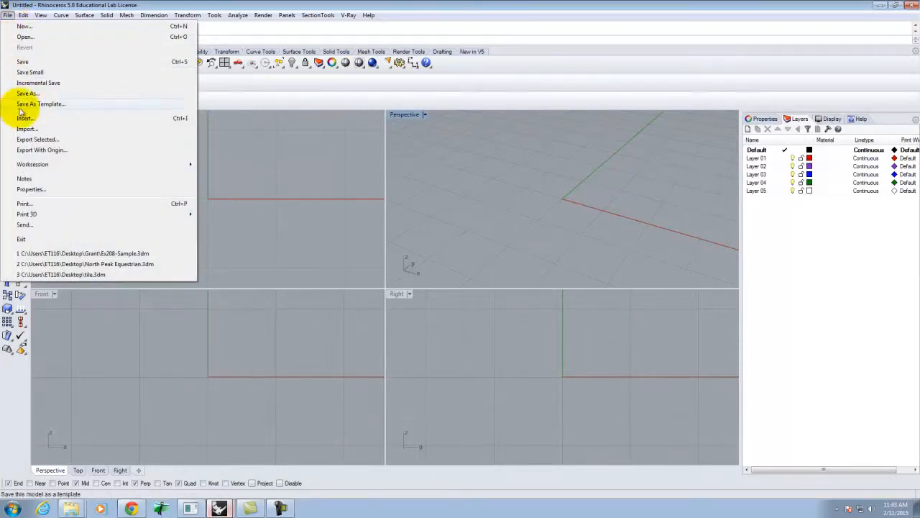
pyautogui.click(24, 129)
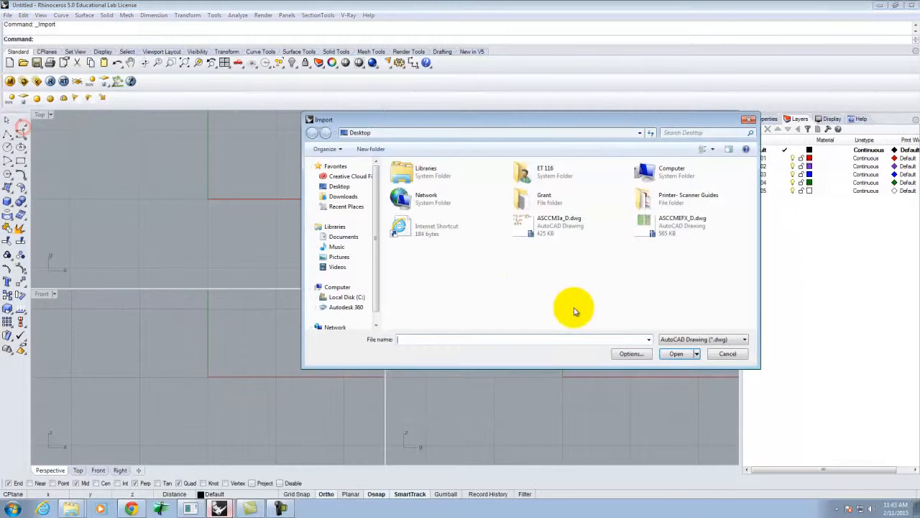
pyautogui.click(704, 340)
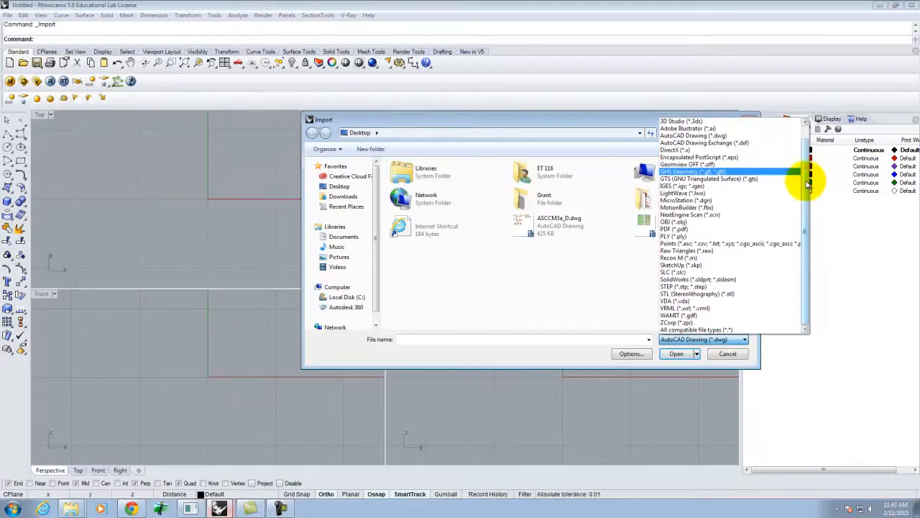
pyautogui.scroll(1, 807, 172)
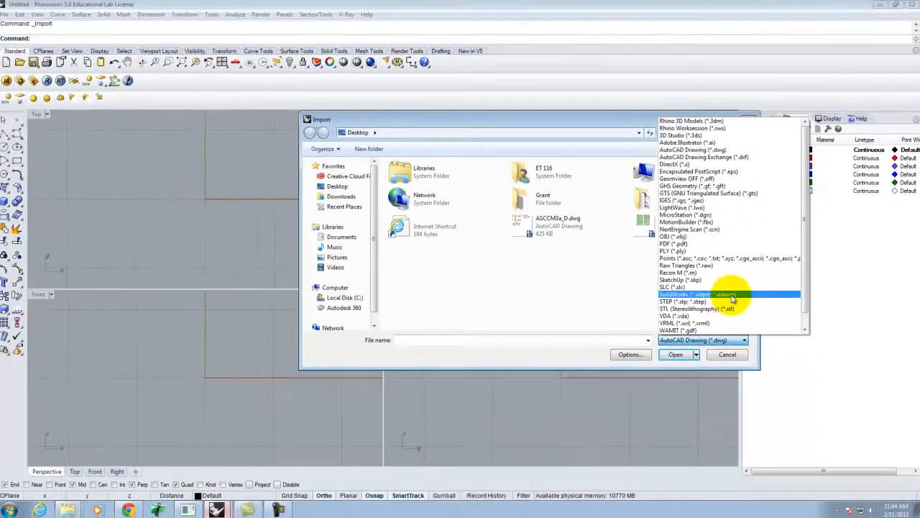
pyautogui.click(729, 352)
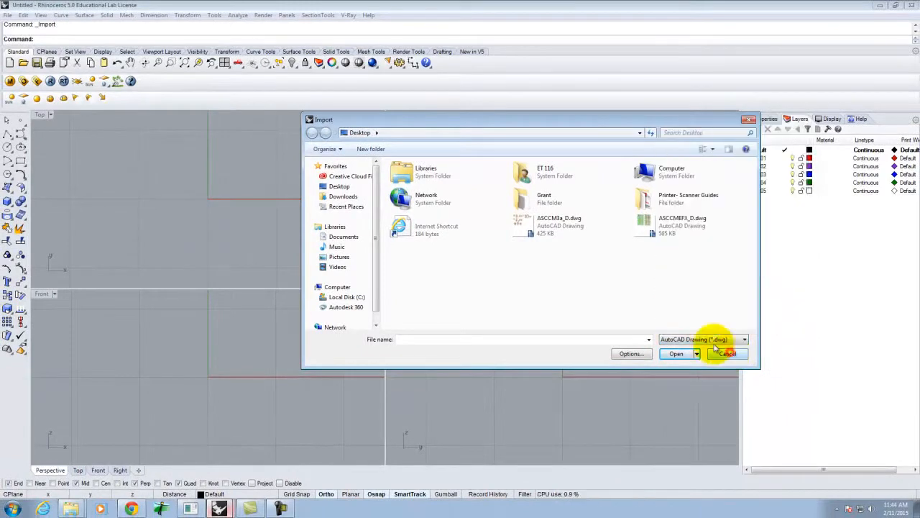
pyautogui.click(724, 352)
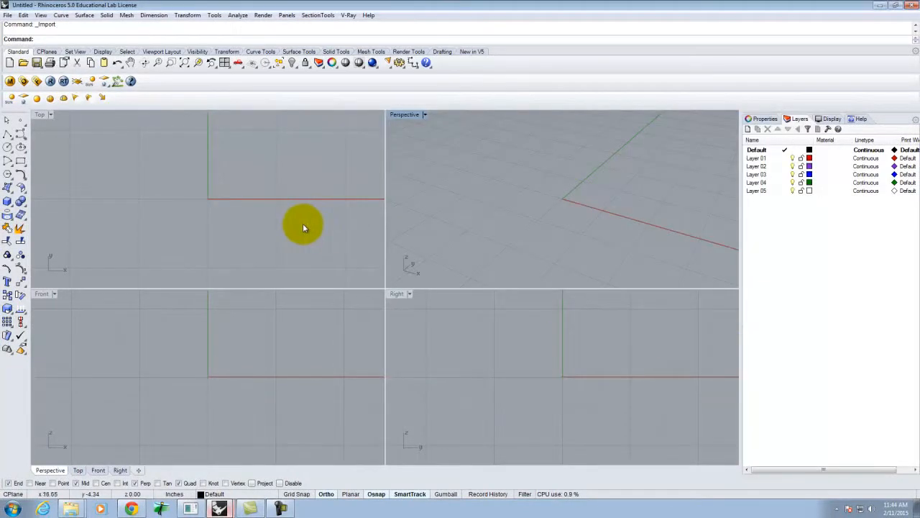
# - Place table elevation 10 21.jpg as a picture frame starting at 0,0 in the Top view
pyautogui.write('PictureFrame')
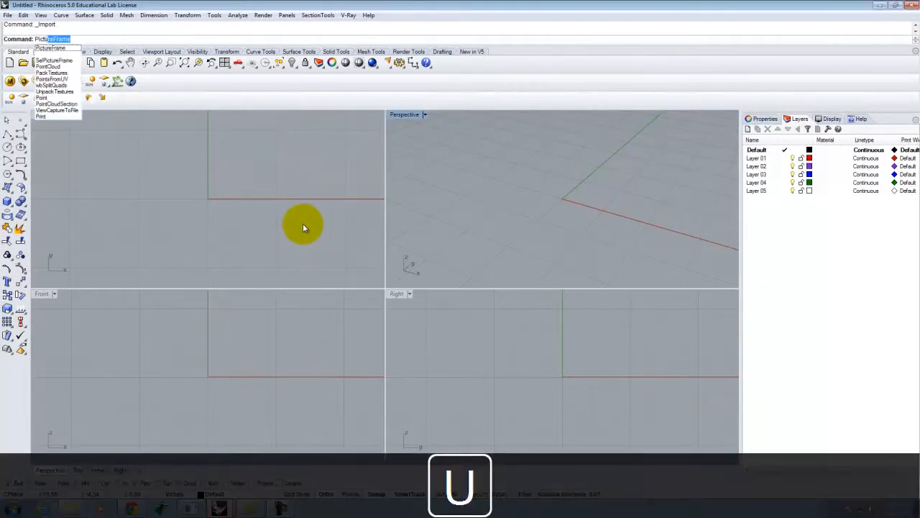
pyautogui.press('Return')
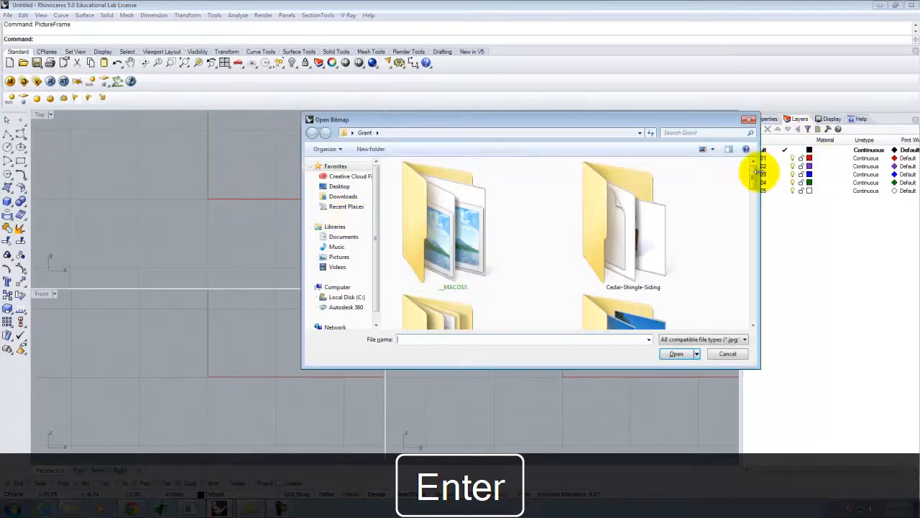
pyautogui.moveTo(753, 176); pyautogui.dragTo(771, 311)
pyautogui.click(498, 291)
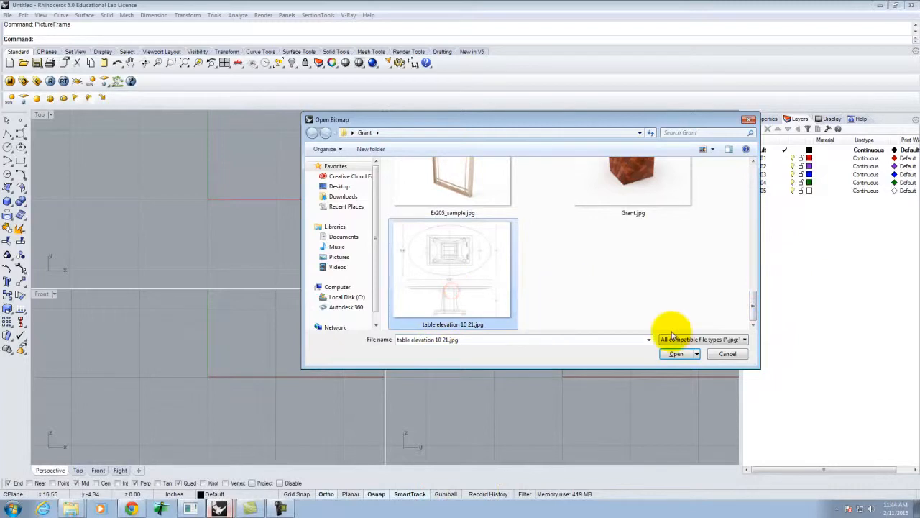
pyautogui.click(676, 354)
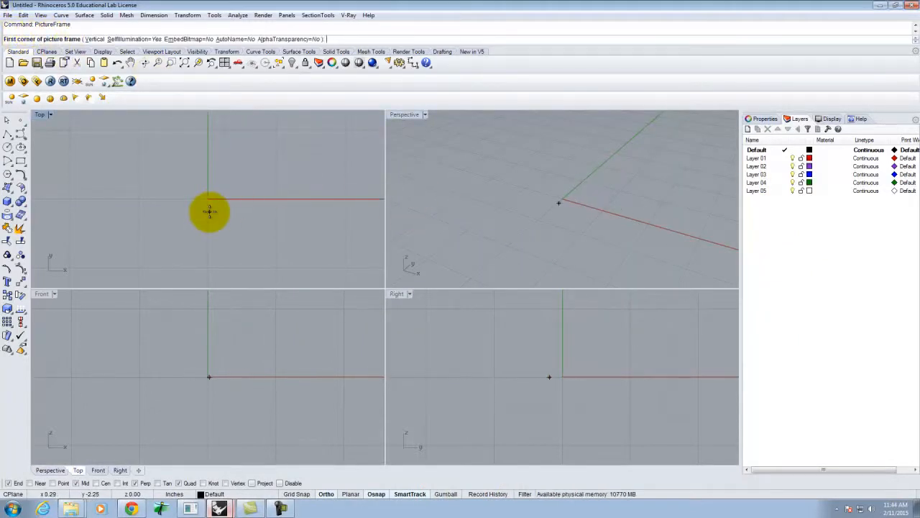
pyautogui.write(',0')
pyautogui.press('Return')
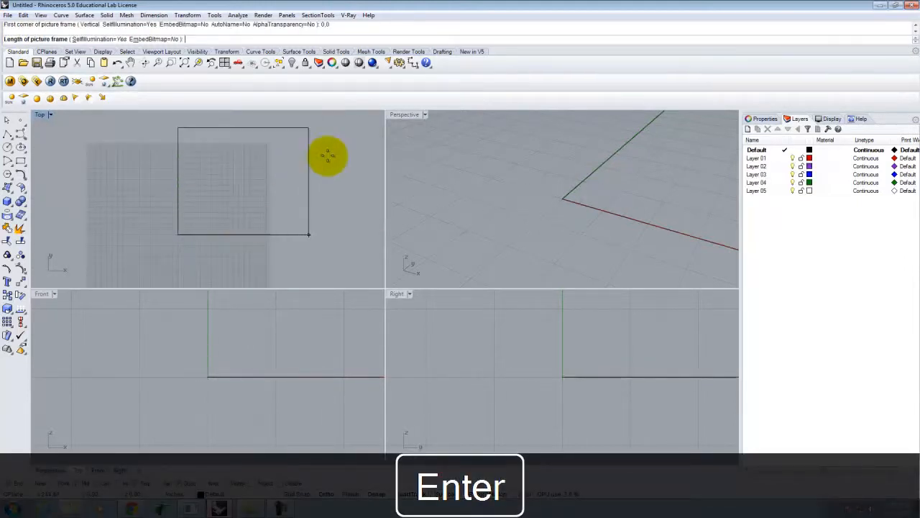
pyautogui.click(335, 194)
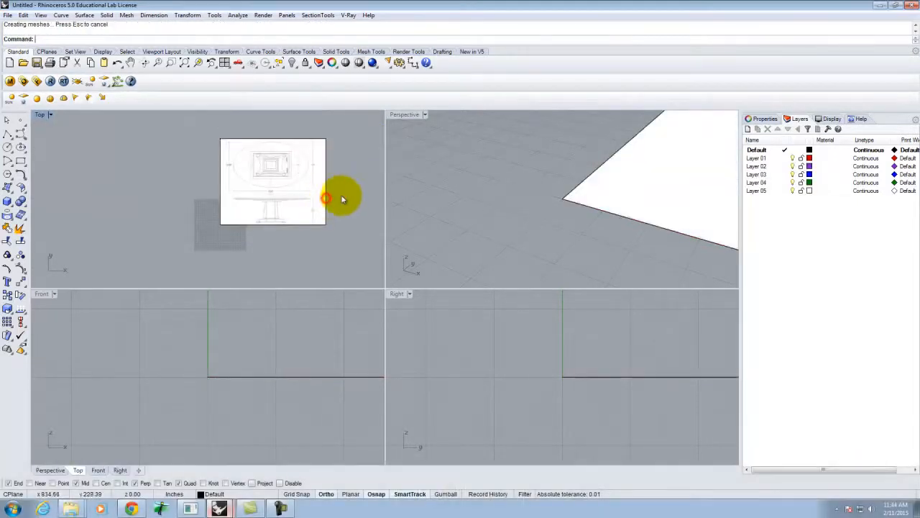
# - Maximize the Perspective view and zoom and orbit to inspect the placed table drawing sheet
pyautogui.doubleClick(407, 114)
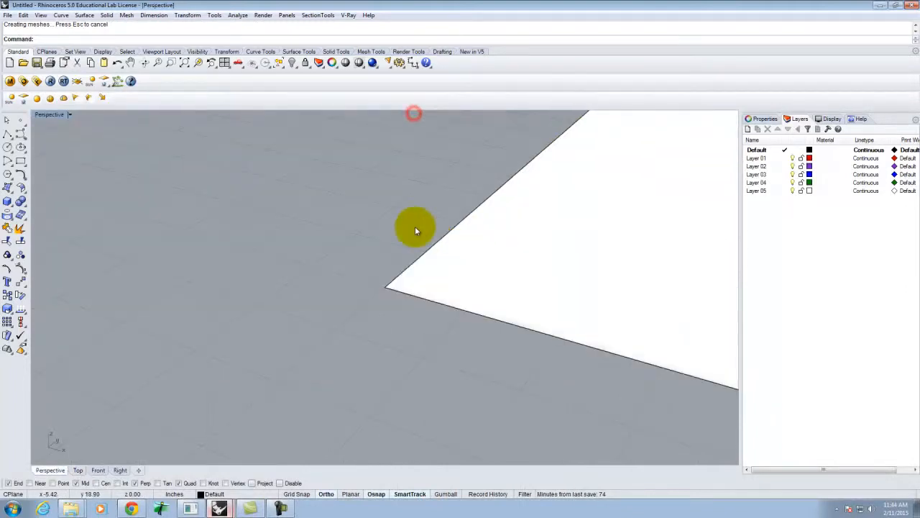
pyautogui.scroll(-10, 313, 287)
pyautogui.moveTo(355, 265); pyautogui.dragTo(422, 312, button='right')
pyautogui.scroll(12, 405, 256)
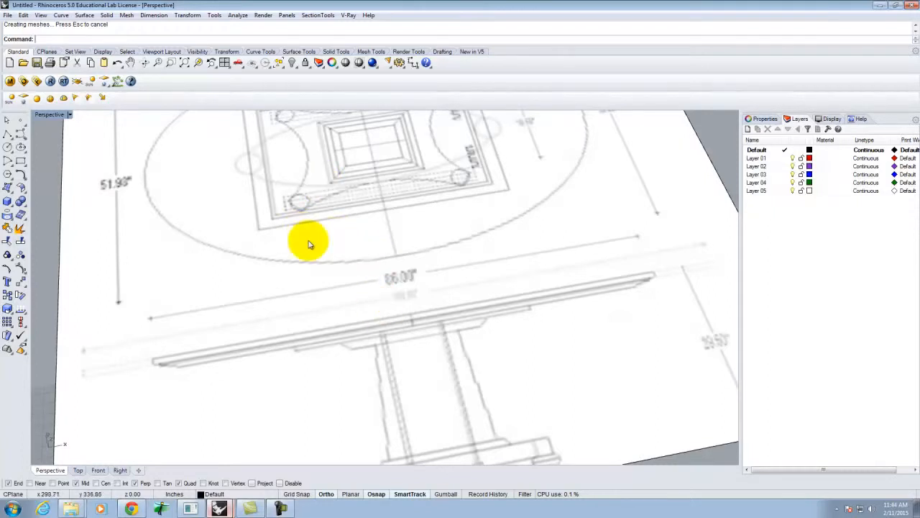
pyautogui.scroll(-4, 295, 302)
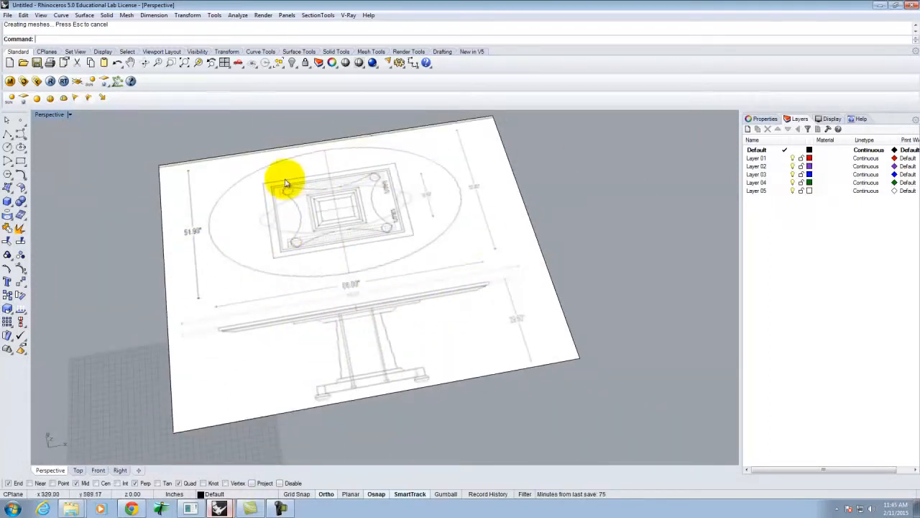
pyautogui.moveTo(429, 295)
pyautogui.mouseDown(button='right')
pyautogui.moveTo(446, 304)
pyautogui.moveTo(460, 290)
pyautogui.moveTo(433, 281)
pyautogui.moveTo(437, 304)
pyautogui.moveTo(458, 304)
pyautogui.mouseUp(button='right')
# - Cancel the accidentally repeated PictureFrame command and its image browser
pyautogui.rightClick(458, 304)
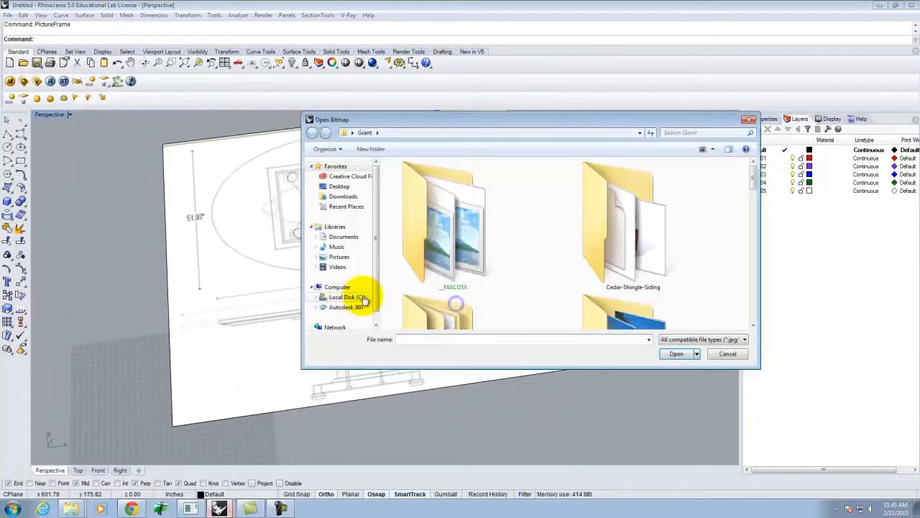
pyautogui.click(731, 355)
pyautogui.scroll(6, 352, 302)
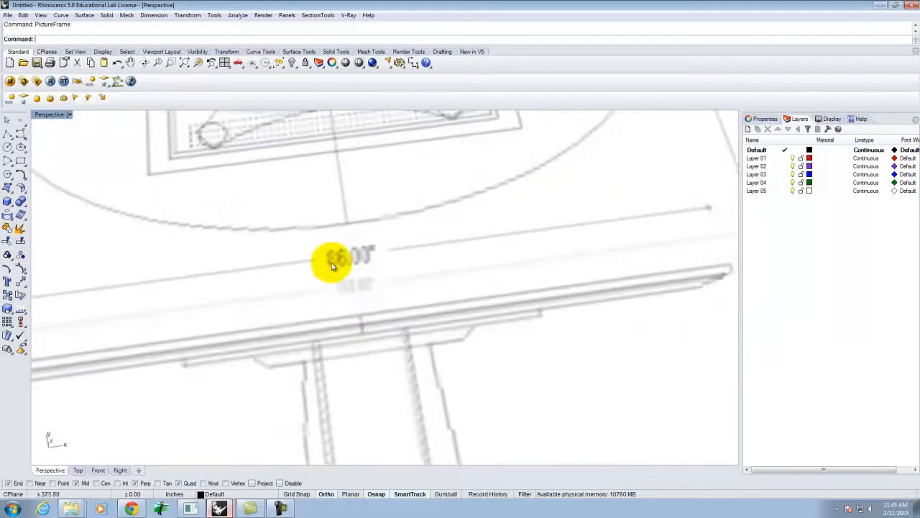
pyautogui.scroll(-6, 375, 256)
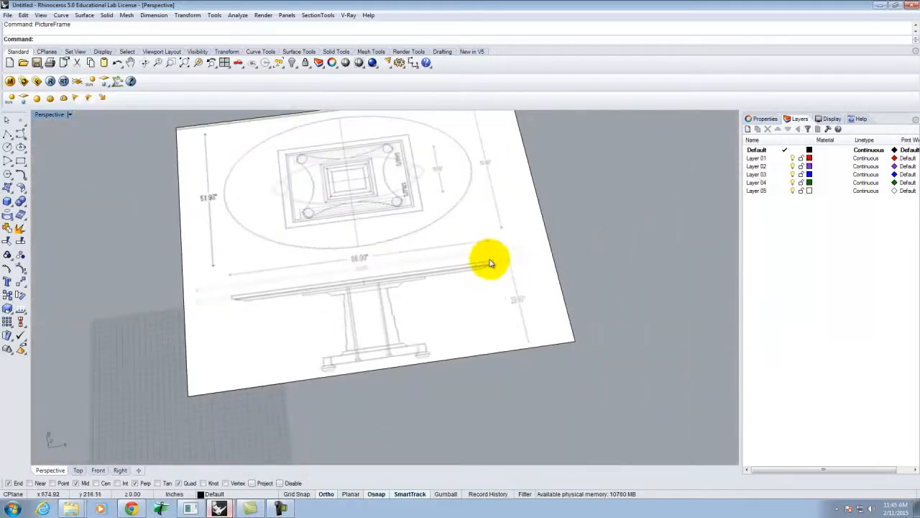
# - Scale the drawing sheet so the tabletop's end-to-end reference length measures 86 inches
pyautogui.click(289, 382)
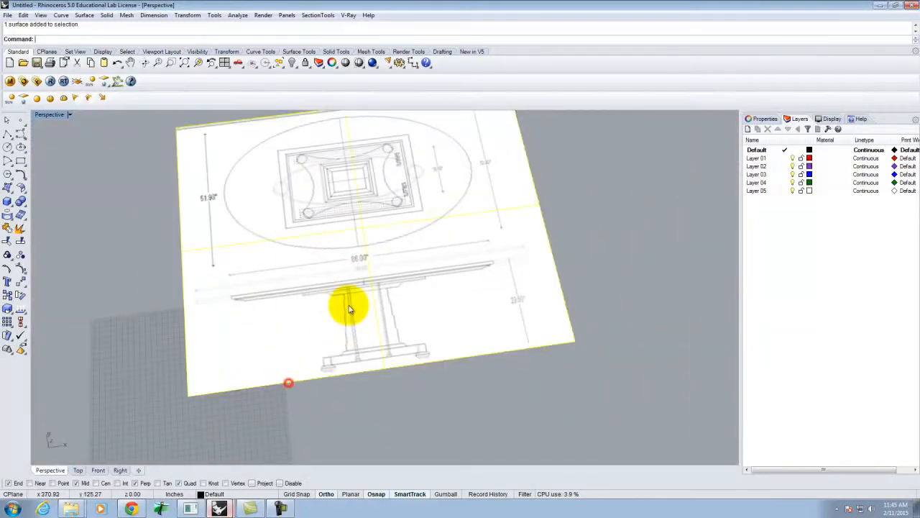
pyautogui.write('cale')
pyautogui.press('Return')
pyautogui.scroll(4, 263, 294)
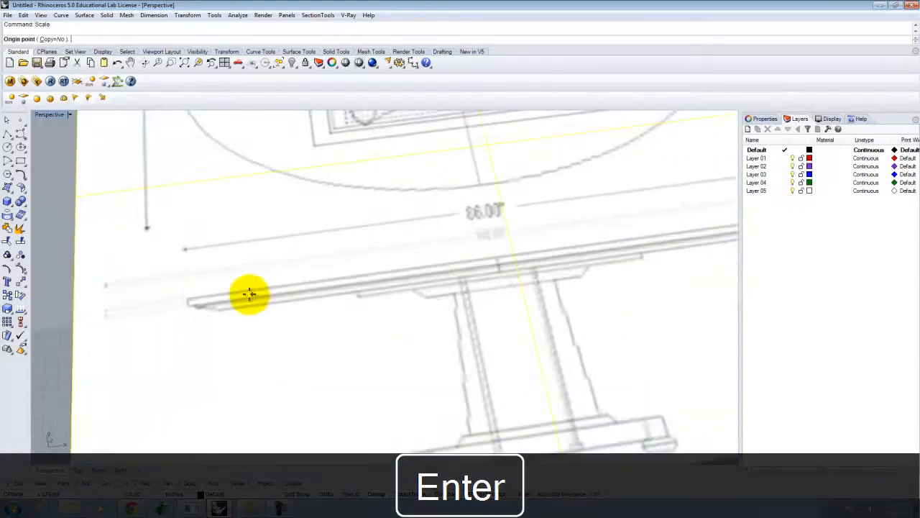
pyautogui.click(186, 298)
pyautogui.scroll(-5, 391, 281)
pyautogui.scroll(5, 370, 279)
pyautogui.scroll(2, 388, 271)
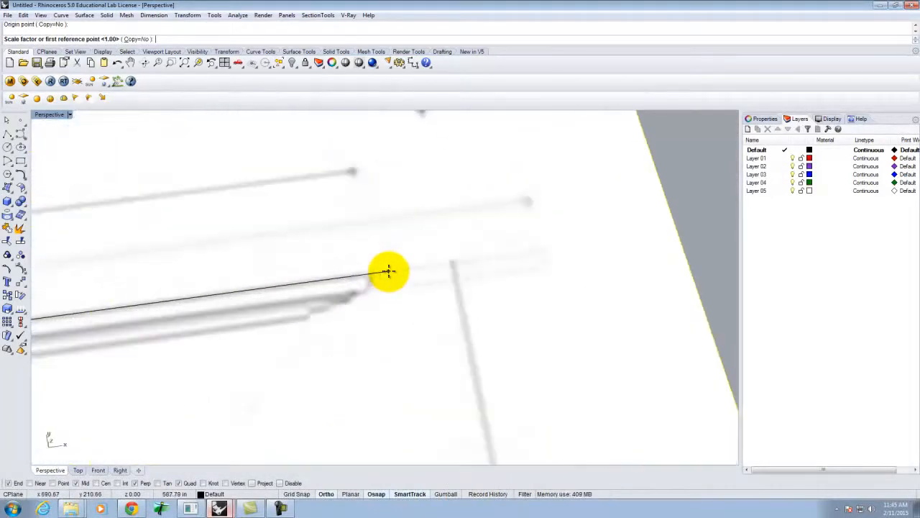
pyautogui.click(367, 274)
pyautogui.write("86'")
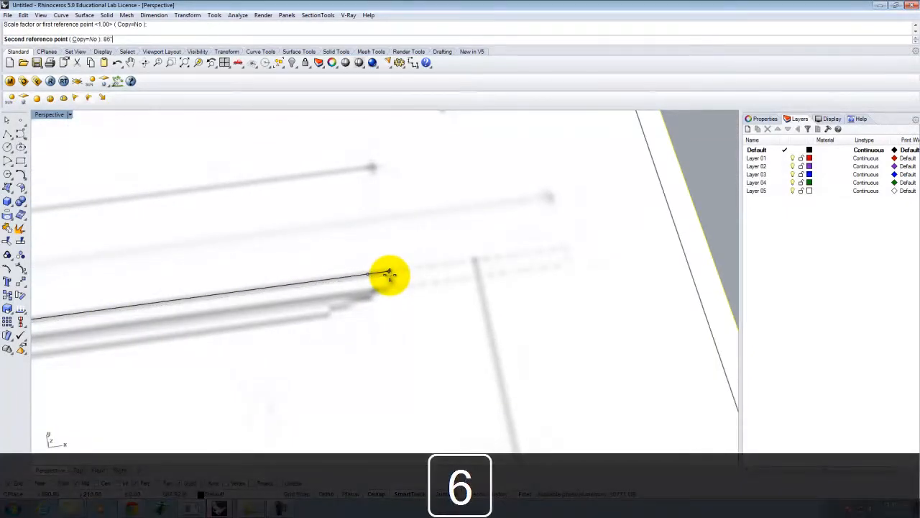
pyautogui.press('Return')
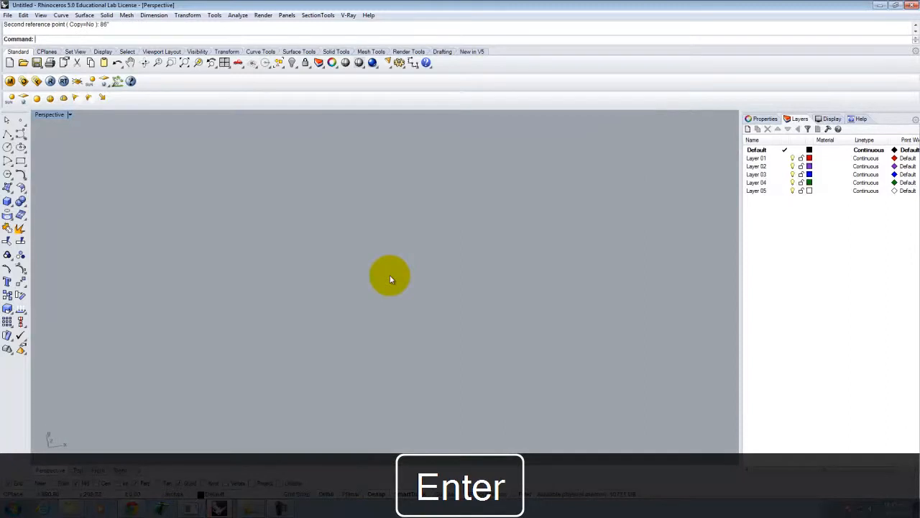
pyautogui.scroll(-15, 364, 281)
pyautogui.scroll(15, 307, 296)
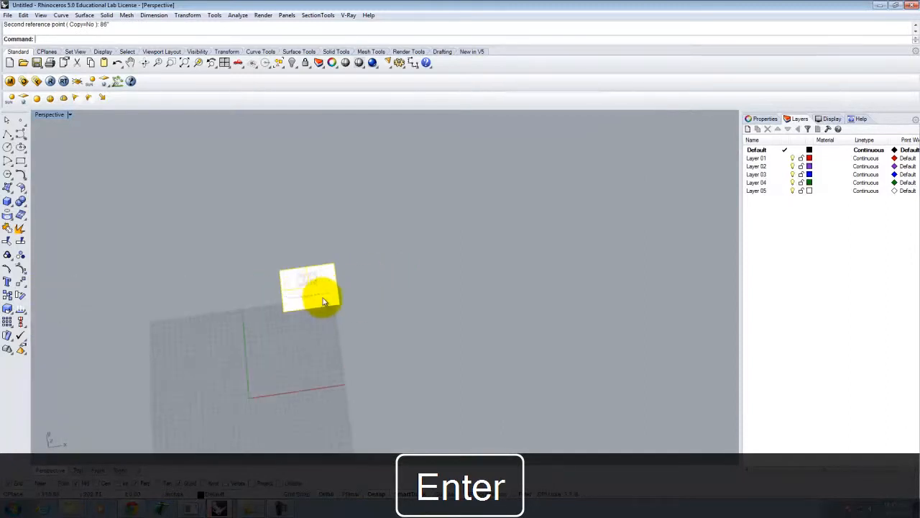
pyautogui.press('Escape')
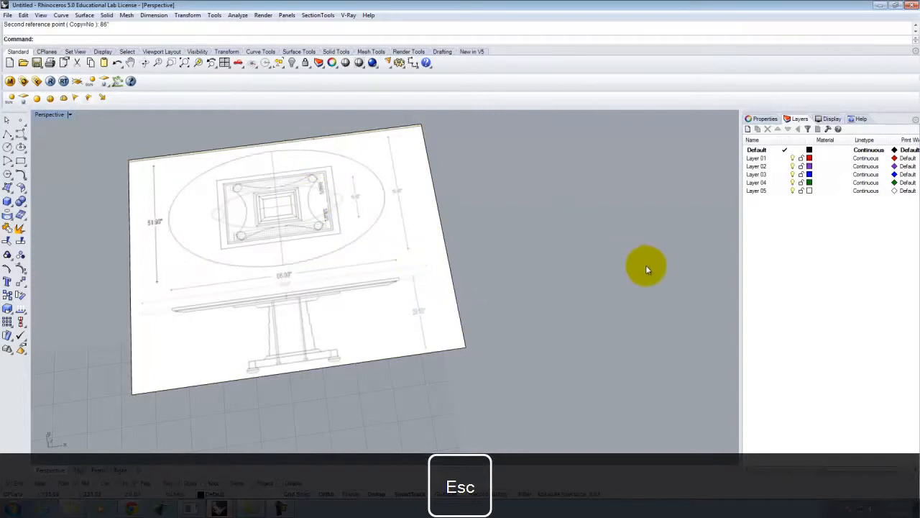
pyautogui.scroll(-3, 502, 272)
pyautogui.scroll(5, 329, 240)
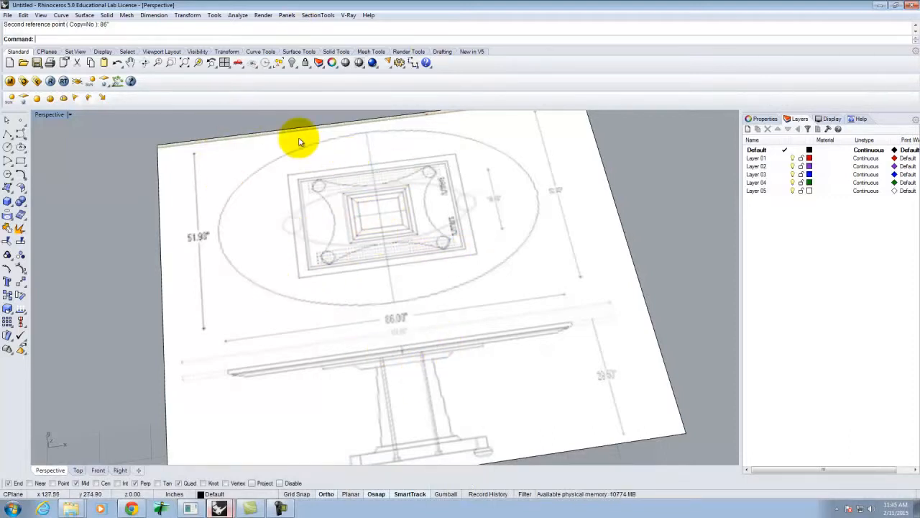
# - Trace the oval tabletop with an ellipse drawn by diameter
pyautogui.click(20, 147)
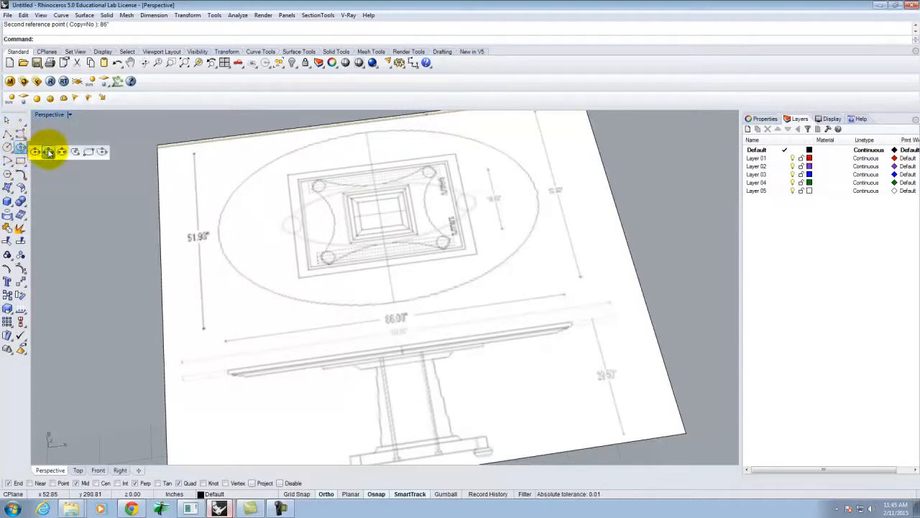
pyautogui.click(48, 153)
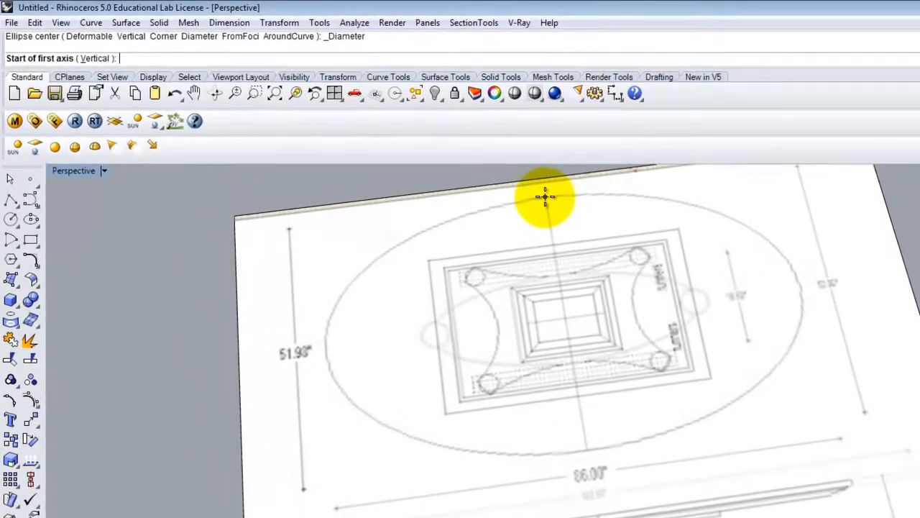
pyautogui.click(366, 133)
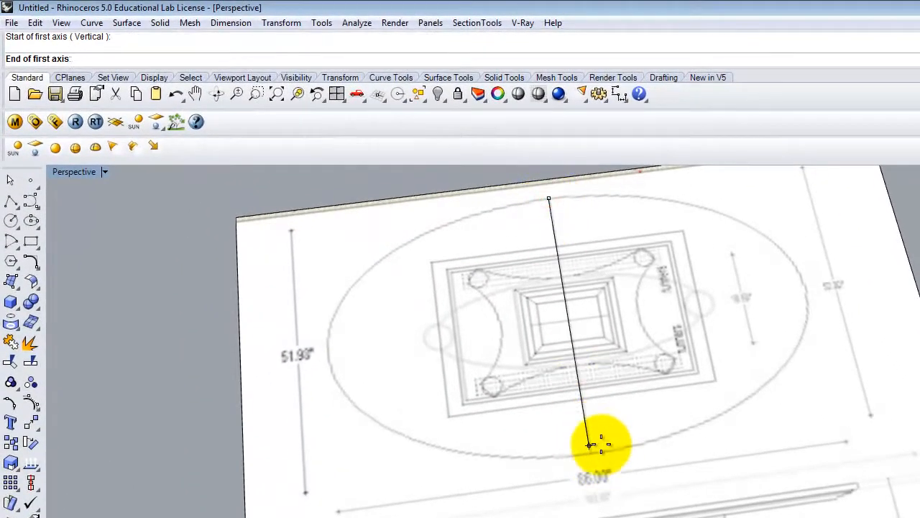
pyautogui.click(591, 452)
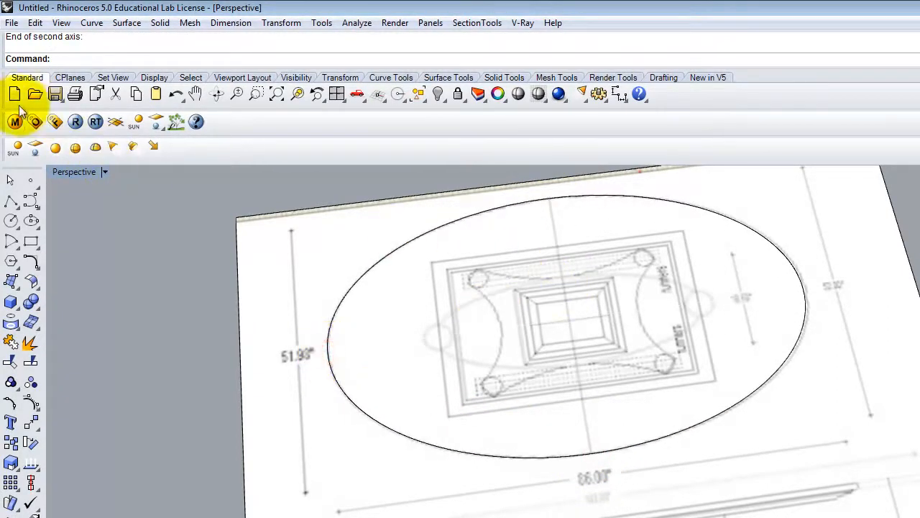
# - Draw two rectangles tracing the outer and inner rectangular frames
pyautogui.click(29, 241)
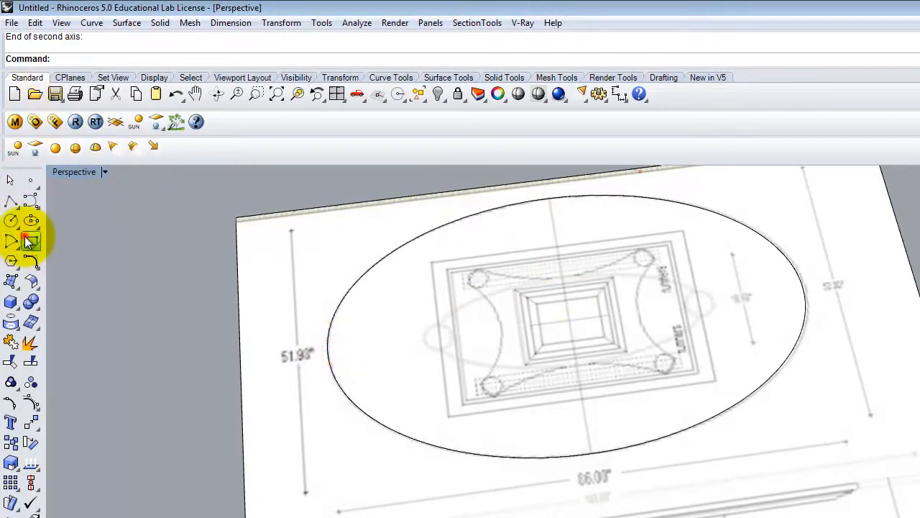
pyautogui.click(432, 261)
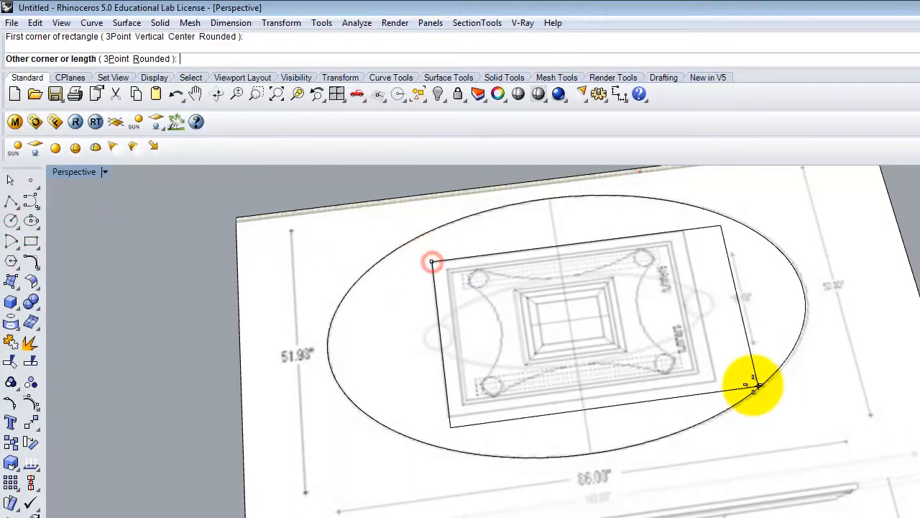
pyautogui.click(717, 381)
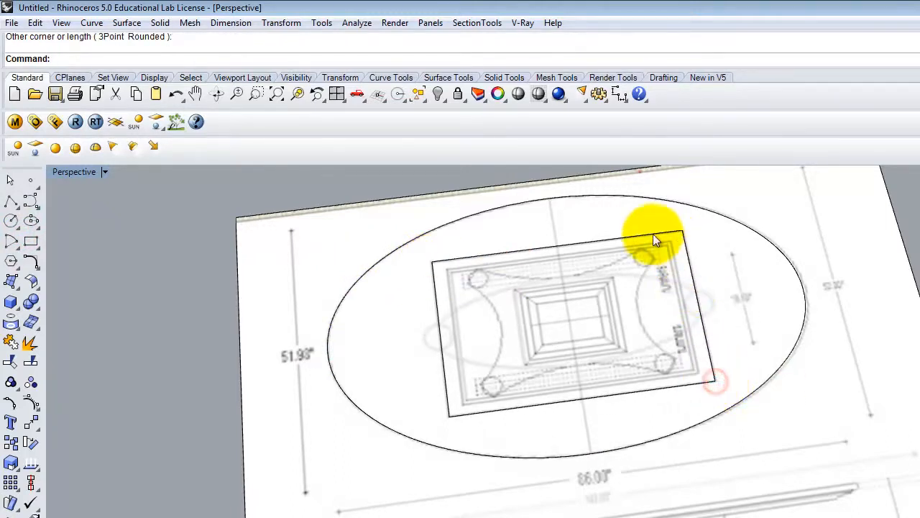
pyautogui.rightClick(449, 273)
pyautogui.click(447, 269)
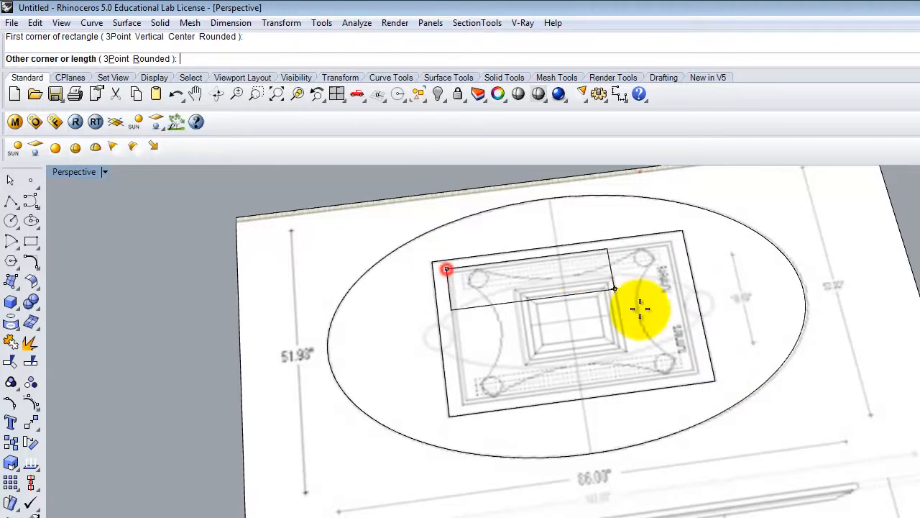
pyautogui.click(698, 373)
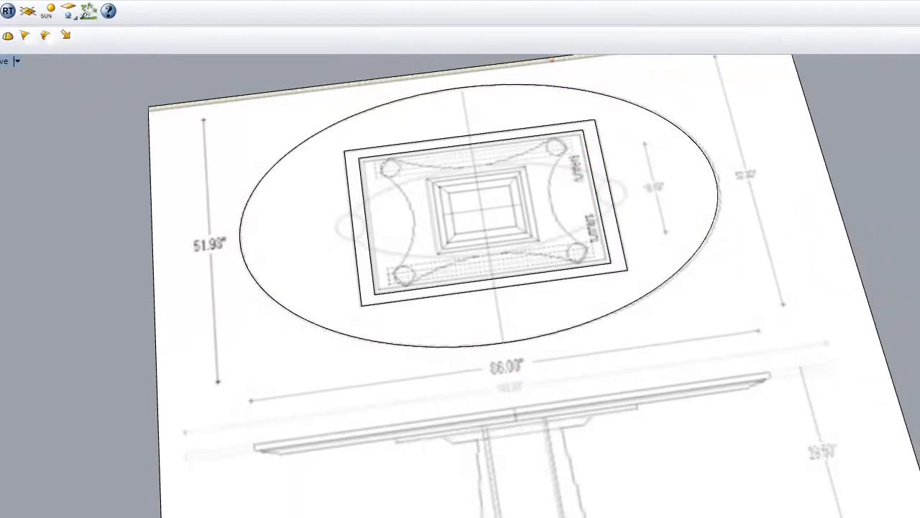
pyautogui.moveTo(128, 507)
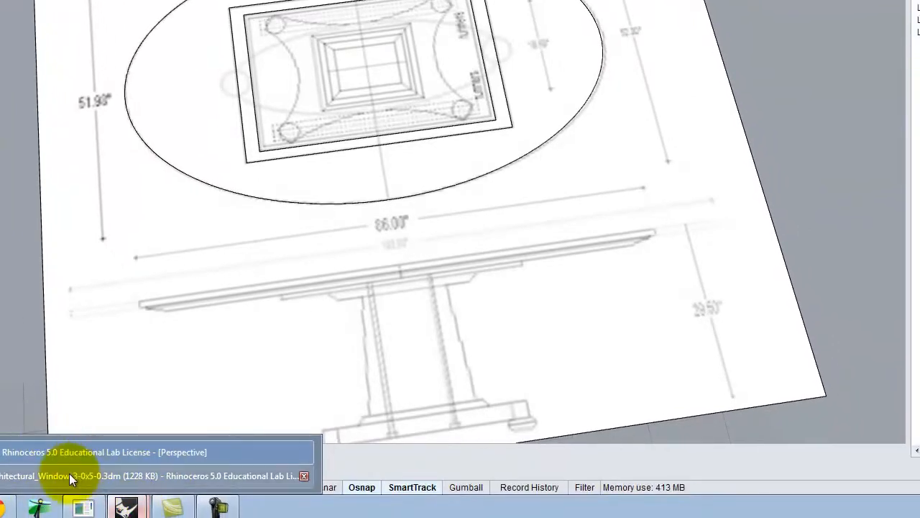
# - Download the Kohler sink's 3D model as 2241.dwg from its Chrome product page and show it in its folder
pyautogui.click(6, 507)
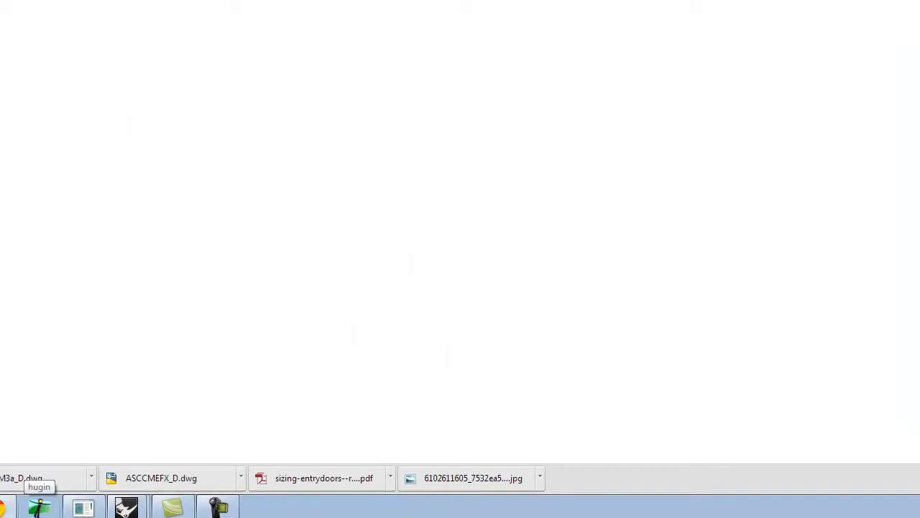
pyautogui.click(293, 8)
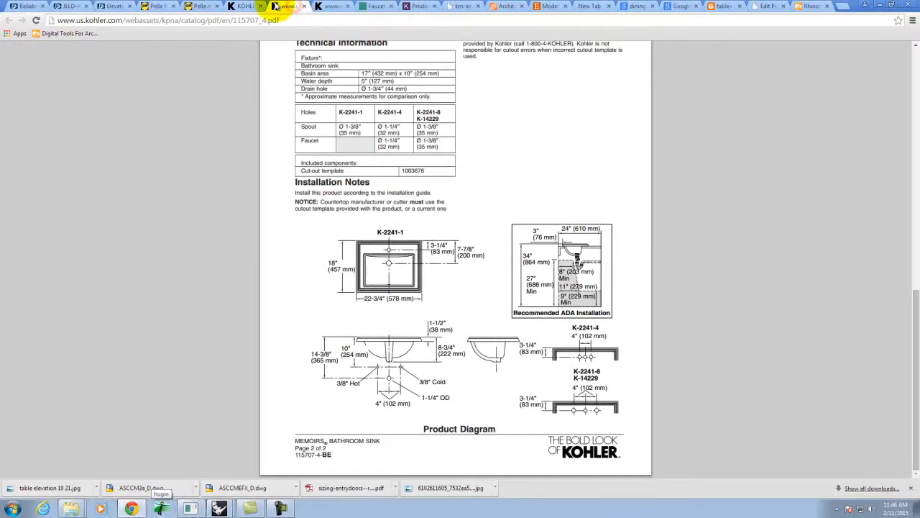
pyautogui.click(248, 7)
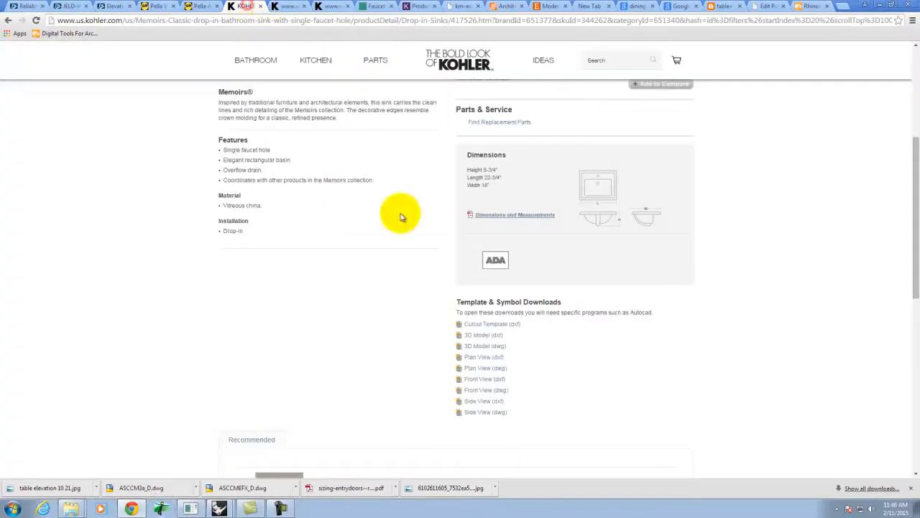
pyautogui.click(480, 348)
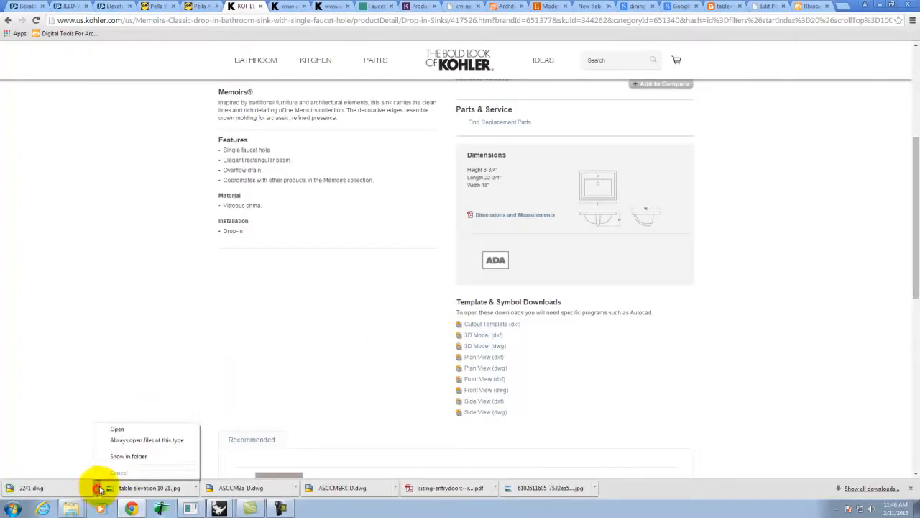
pyautogui.click(131, 456)
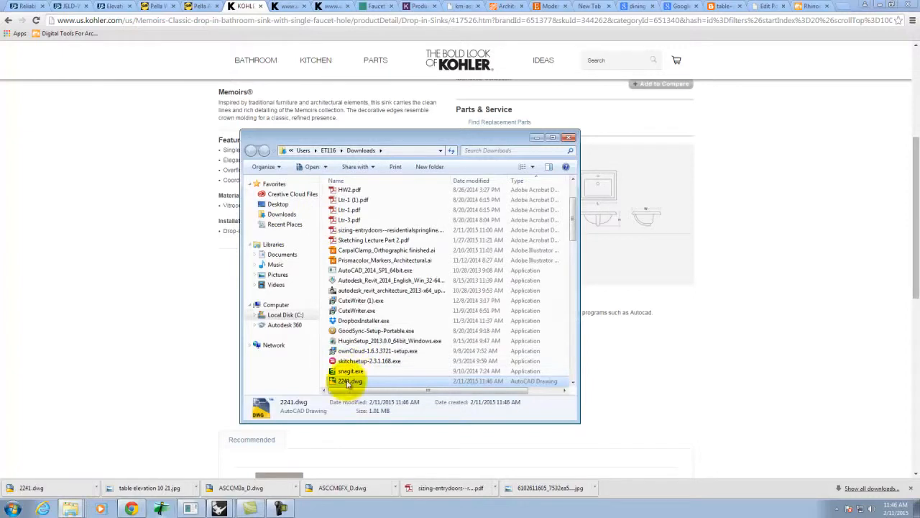
# - Copy 2241.dwg into the Desktop's Grant folder, then return to the Kohler page
pyautogui.rightClick(348, 382)
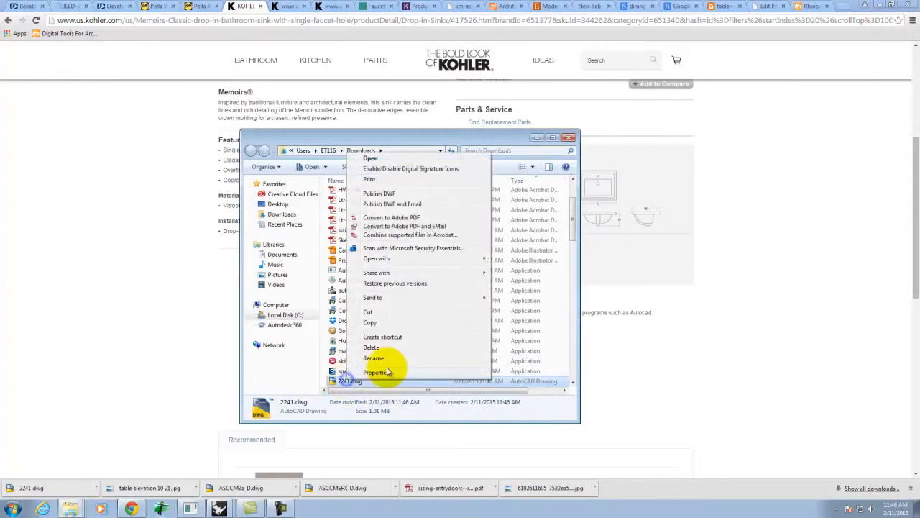
pyautogui.click(371, 323)
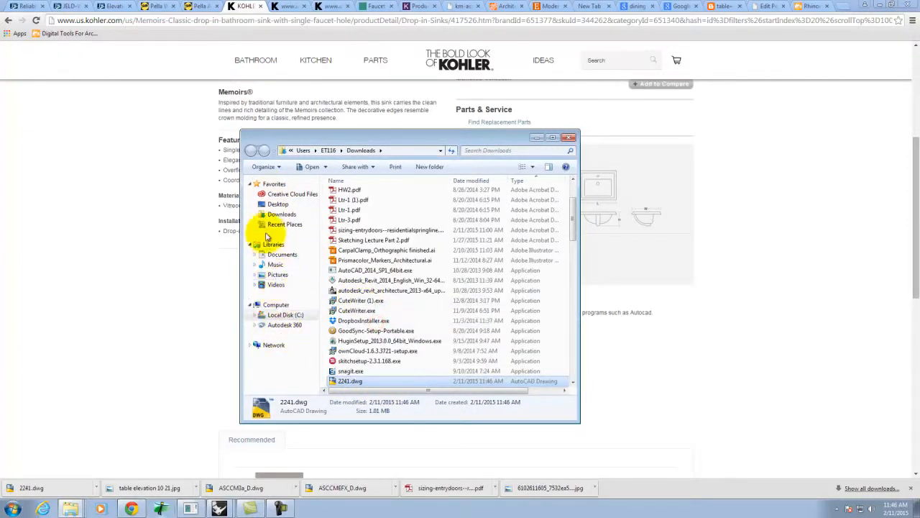
pyautogui.click(278, 205)
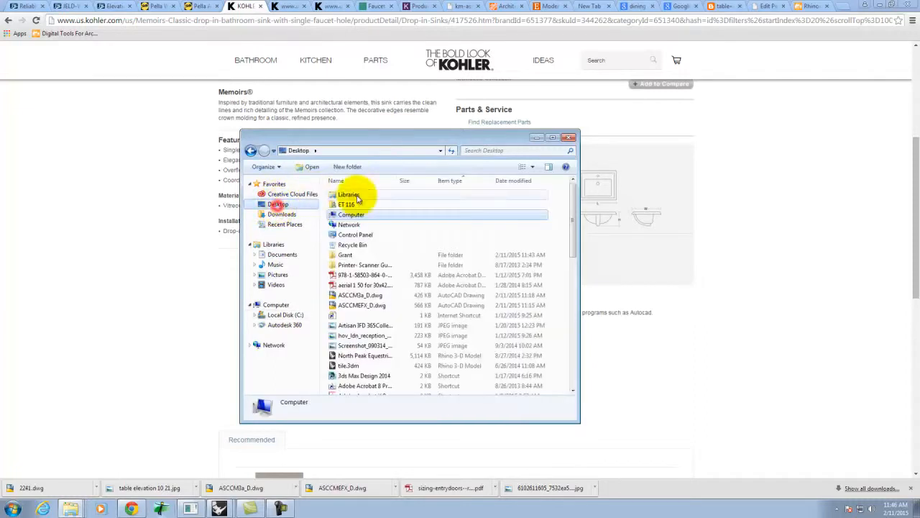
pyautogui.doubleClick(347, 256)
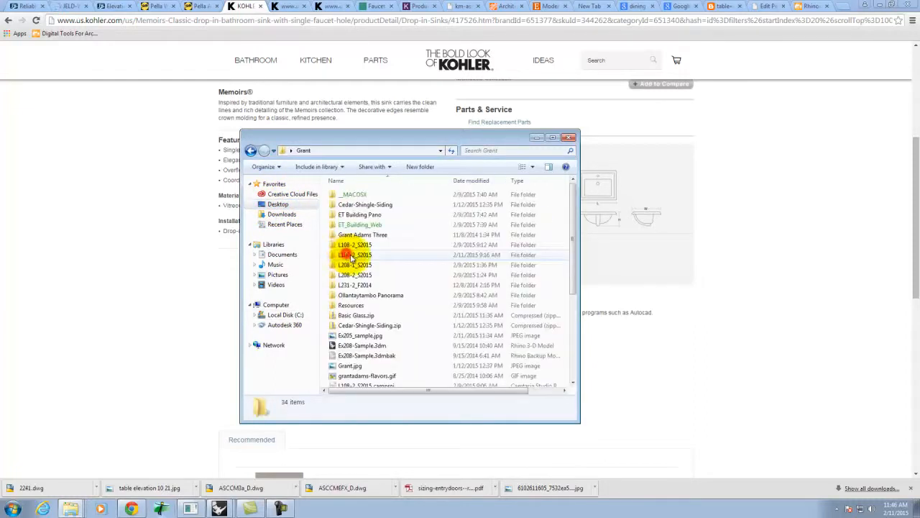
pyautogui.hotkey('ctrl', 'v')
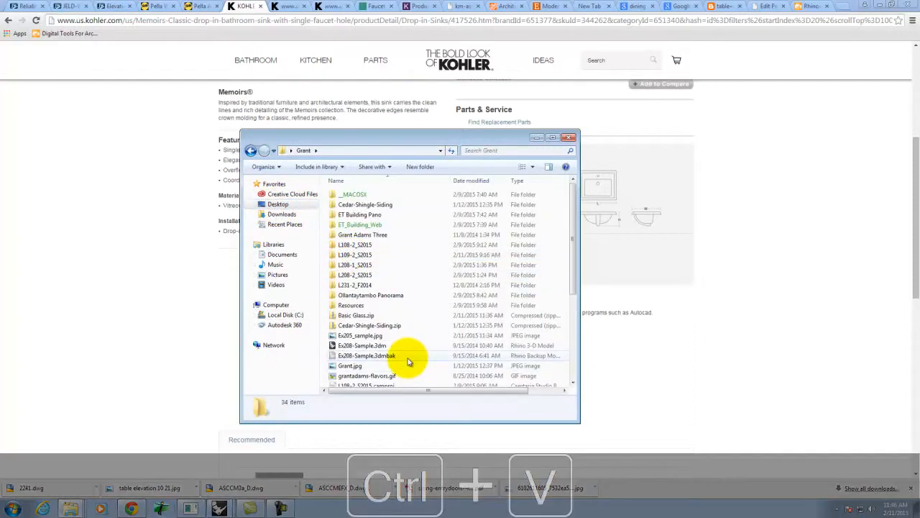
pyautogui.click(803, 255)
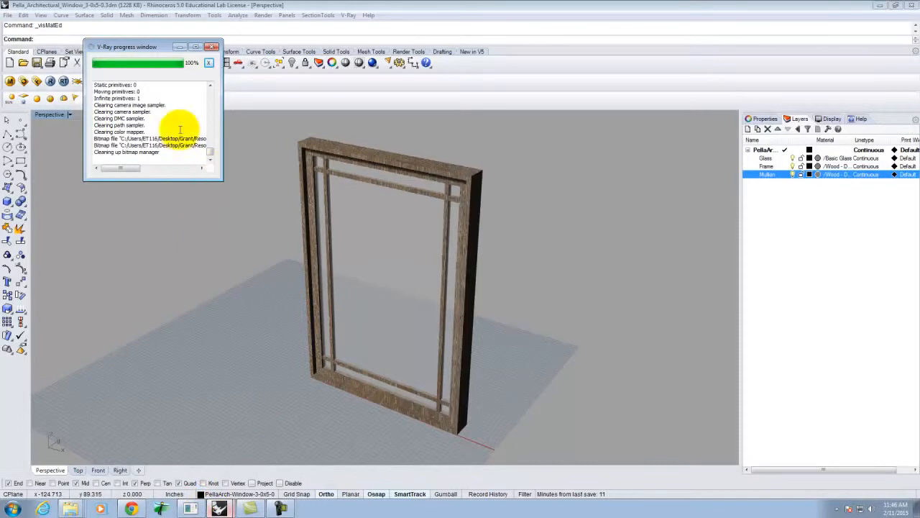
# - Close the V-Ray progress window and start a new model from the Large Objects - Inches template
pyautogui.click(213, 46)
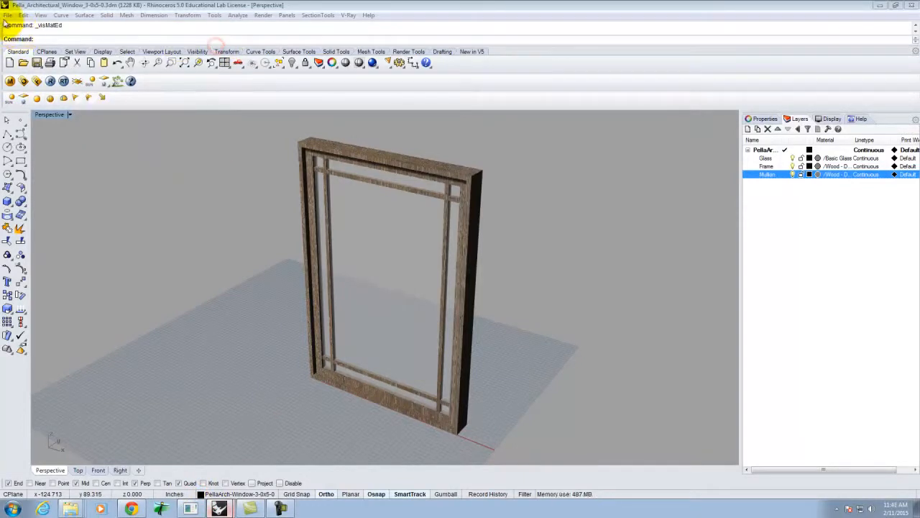
pyautogui.click(7, 15)
pyautogui.click(25, 38)
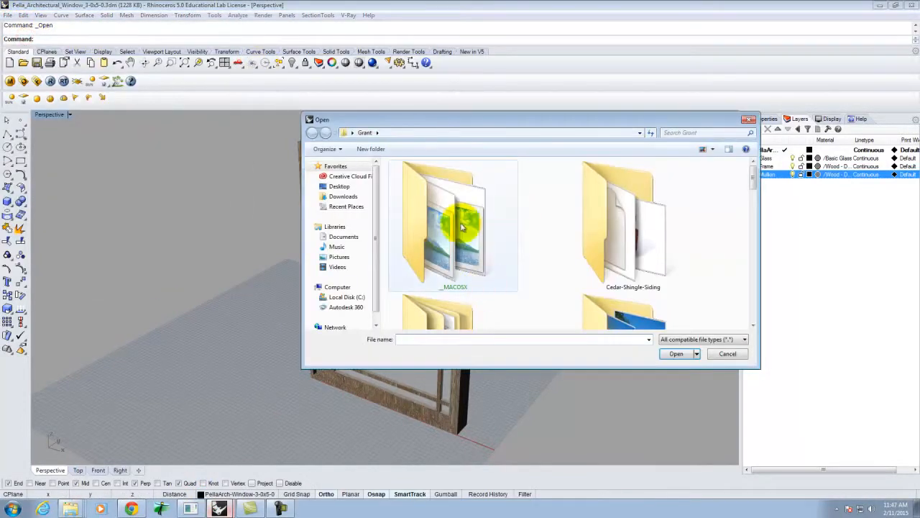
pyautogui.moveTo(753, 165); pyautogui.dragTo(733, 308)
pyautogui.click(728, 353)
pyautogui.click(7, 14)
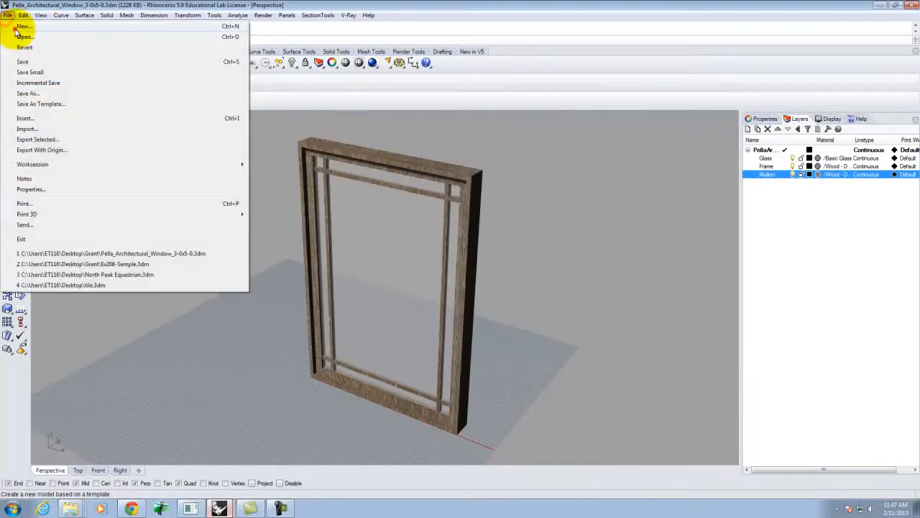
pyautogui.click(20, 29)
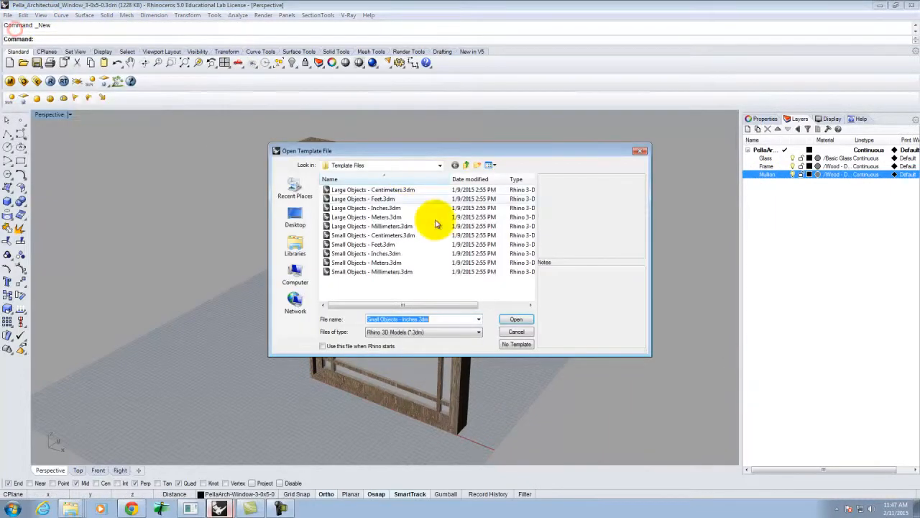
pyautogui.click(364, 198)
pyautogui.doubleClick(365, 209)
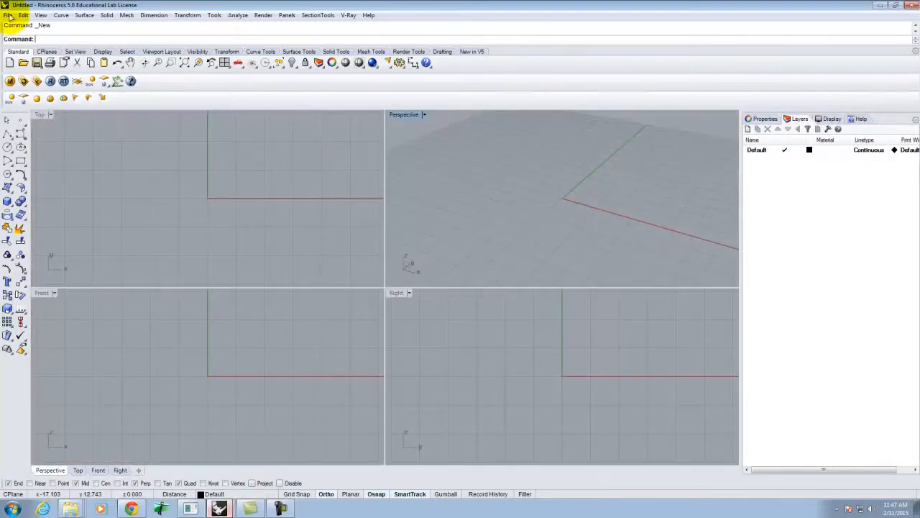
# - Import 2241.dwg with the default DWG import options
pyautogui.click(8, 16)
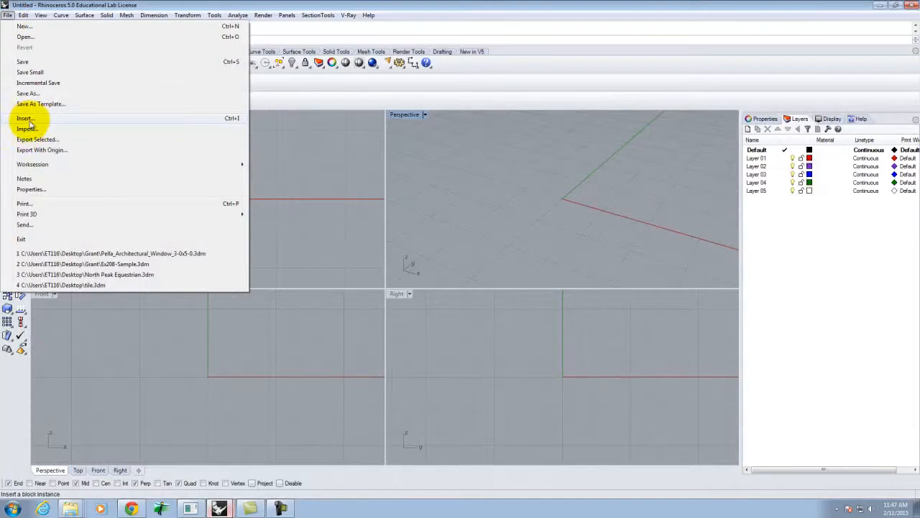
pyautogui.click(57, 117)
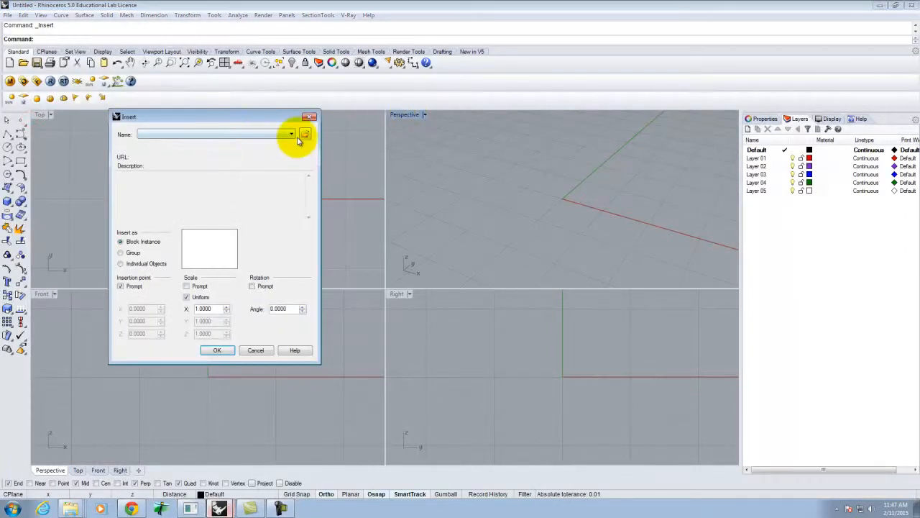
pyautogui.press('Escape')
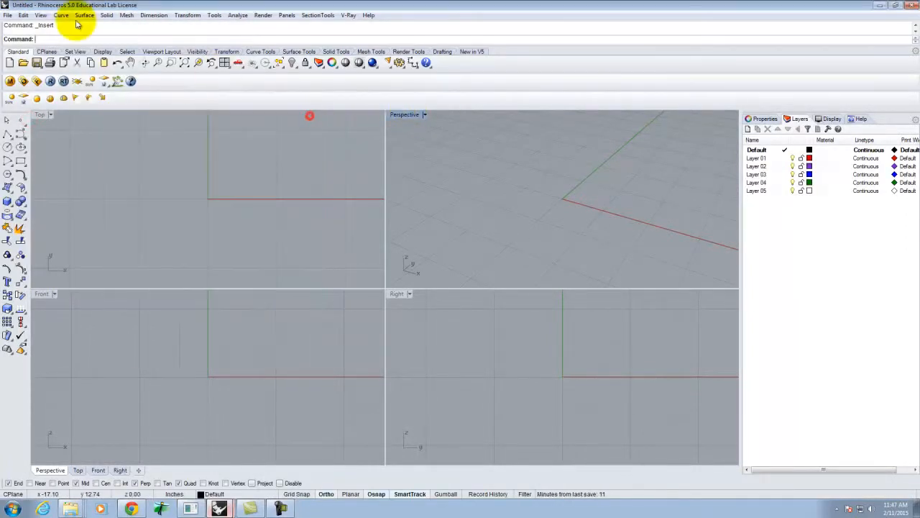
pyautogui.click(9, 15)
pyautogui.click(26, 129)
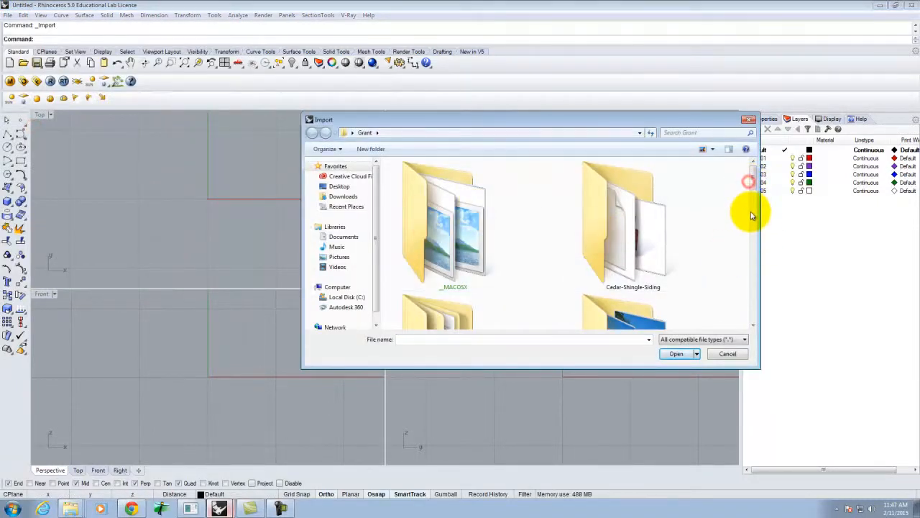
pyautogui.moveTo(755, 175); pyautogui.dragTo(756, 298)
pyautogui.click(418, 215)
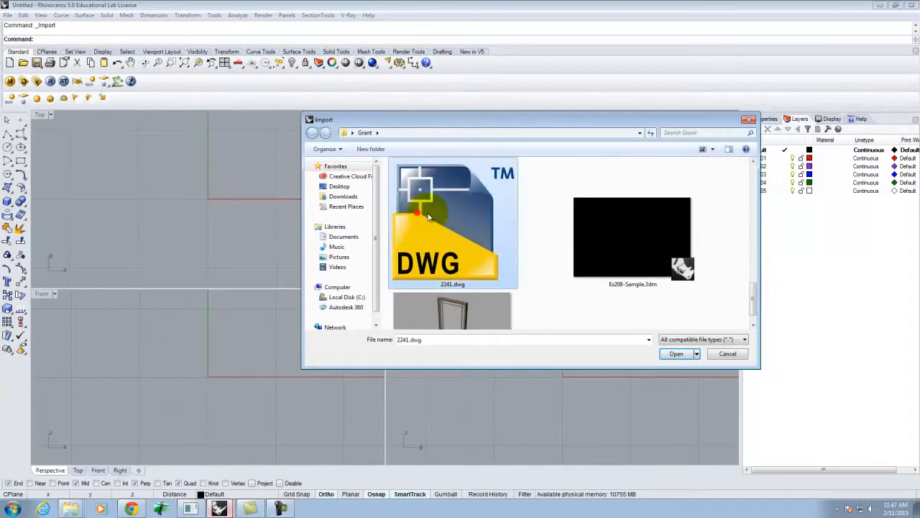
pyautogui.click(676, 354)
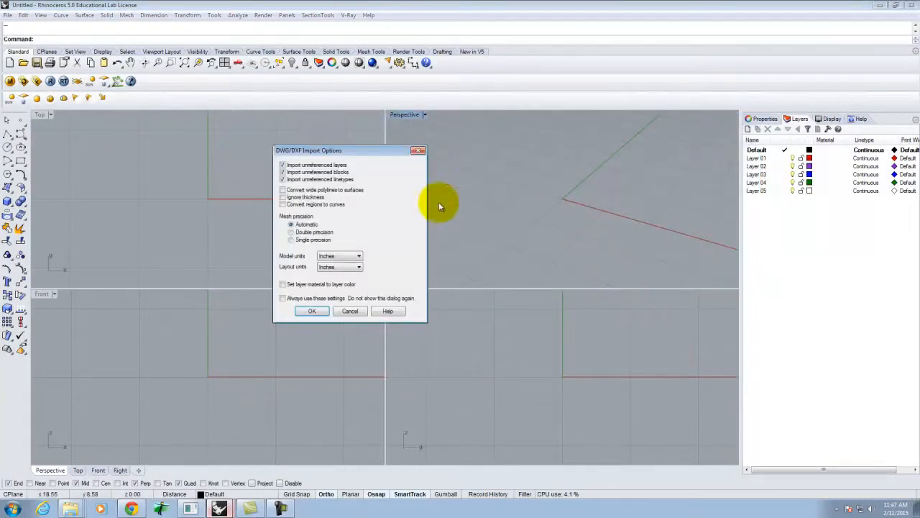
pyautogui.click(315, 311)
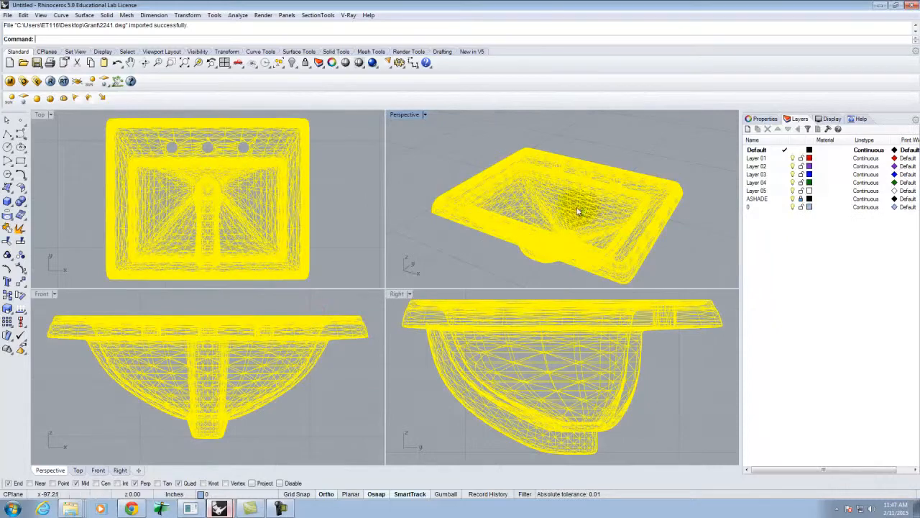
pyautogui.click(417, 227)
pyautogui.rightClick(554, 223)
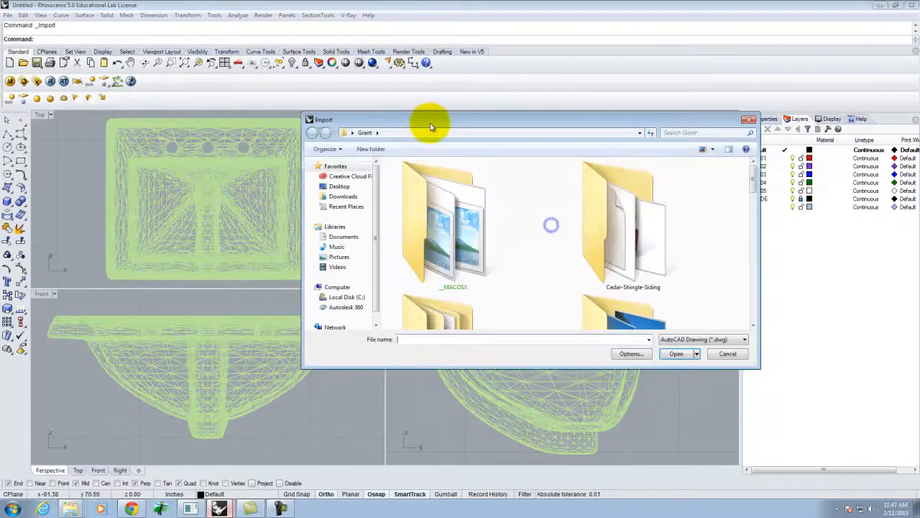
pyautogui.click(742, 353)
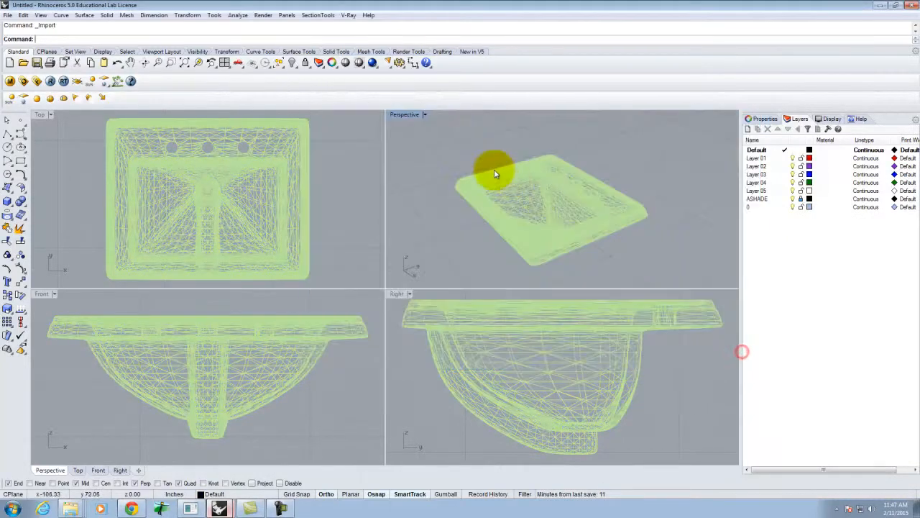
# - Set the Perspective view to Shaded and orbit to look into the sink basin
pyautogui.click(425, 115)
pyautogui.moveTo(458, 291)
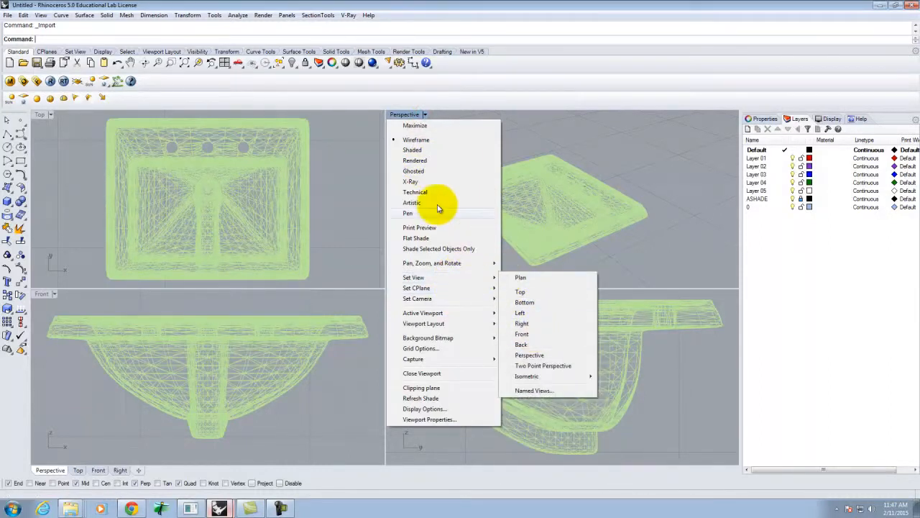
pyautogui.click(428, 150)
pyautogui.moveTo(596, 185); pyautogui.dragTo(668, 156, button='right')
pyautogui.scroll(6, 601, 212)
pyautogui.scroll(3, 619, 210)
pyautogui.scroll(-2, 618, 210)
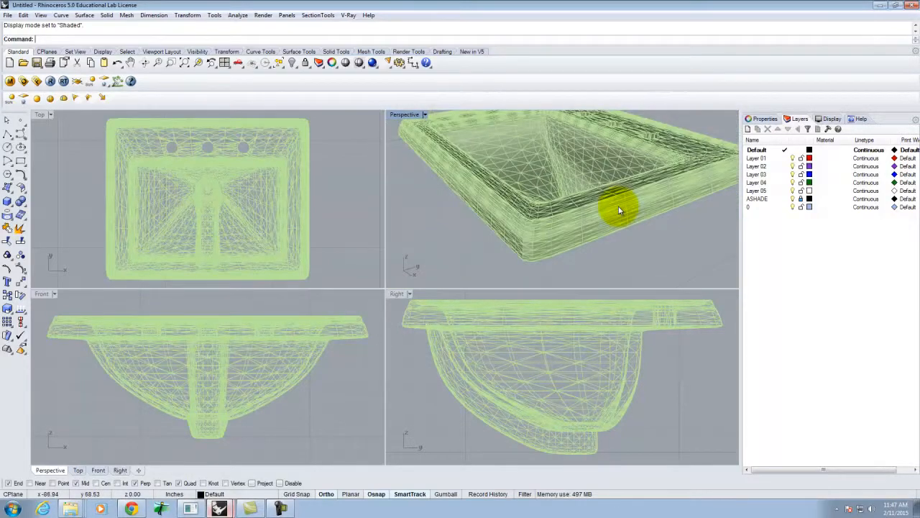
pyautogui.scroll(-3, 586, 192)
pyautogui.moveTo(596, 154); pyautogui.dragTo(543, 196, button='right')
pyautogui.scroll(-3, 524, 179)
pyautogui.scroll(8, 543, 176)
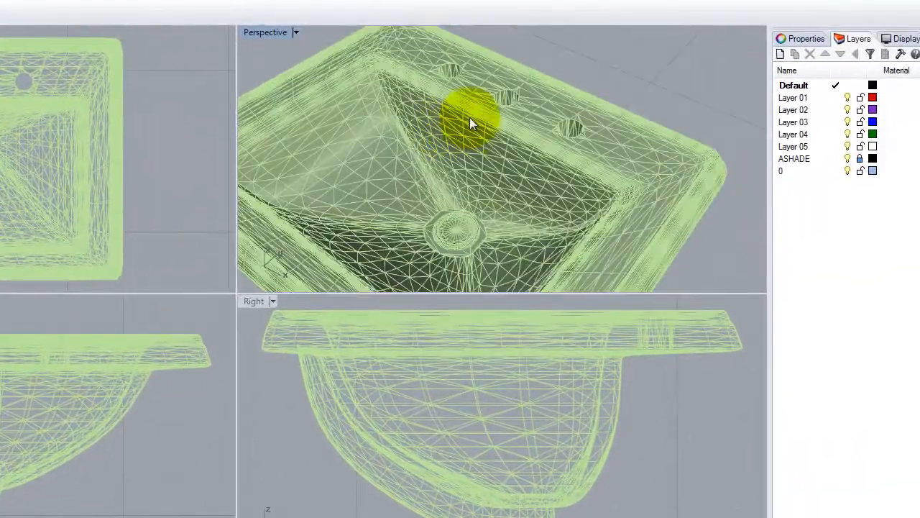
pyautogui.scroll(-5, 543, 177)
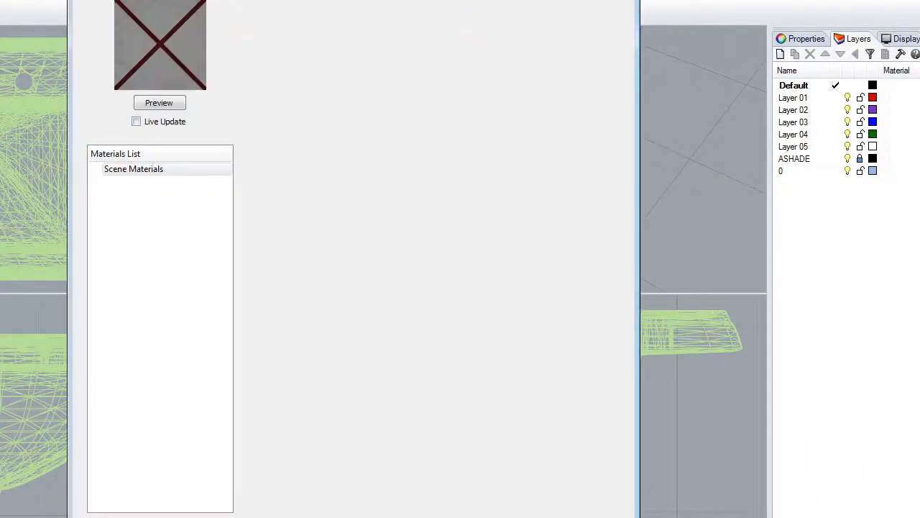
# - Load the Porcelain White material from the V-Ray Materials Porcelain folder into the scene materials
pyautogui.rightClick(140, 171)
pyautogui.click(226, 198)
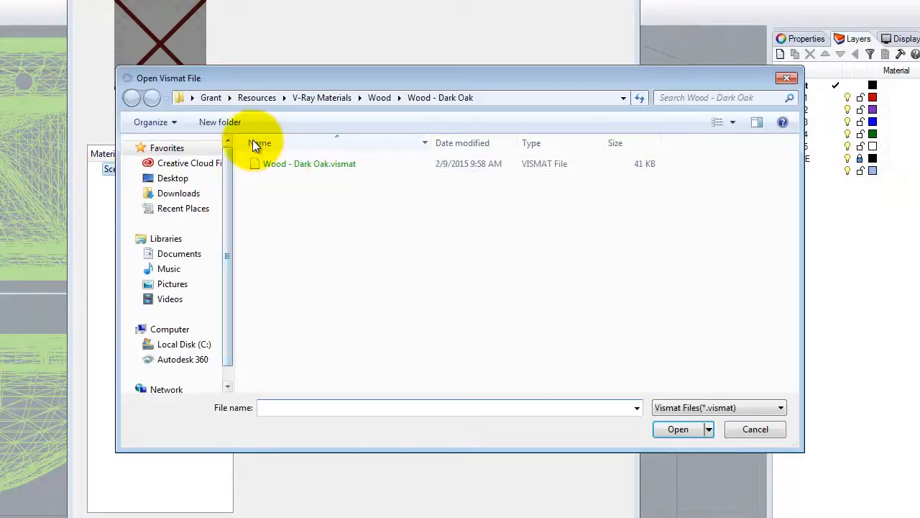
pyautogui.click(347, 93)
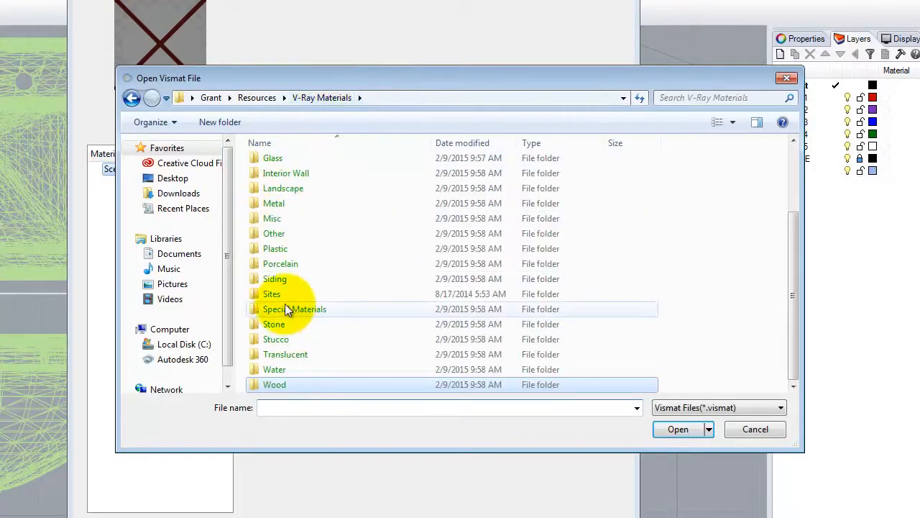
pyautogui.doubleClick(277, 264)
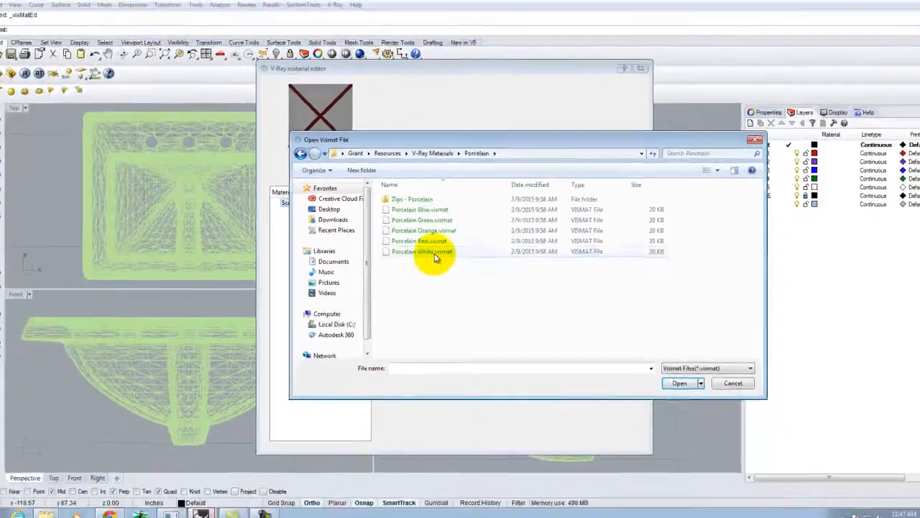
pyautogui.doubleClick(434, 254)
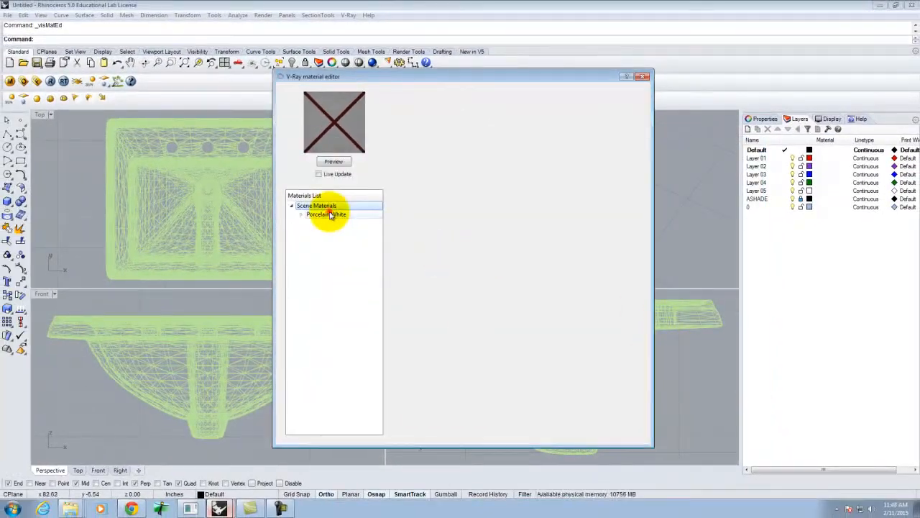
# - Apply Porcelain White to the selected sink mesh and close the material editor
pyautogui.click(329, 215)
pyautogui.rightClick(329, 215)
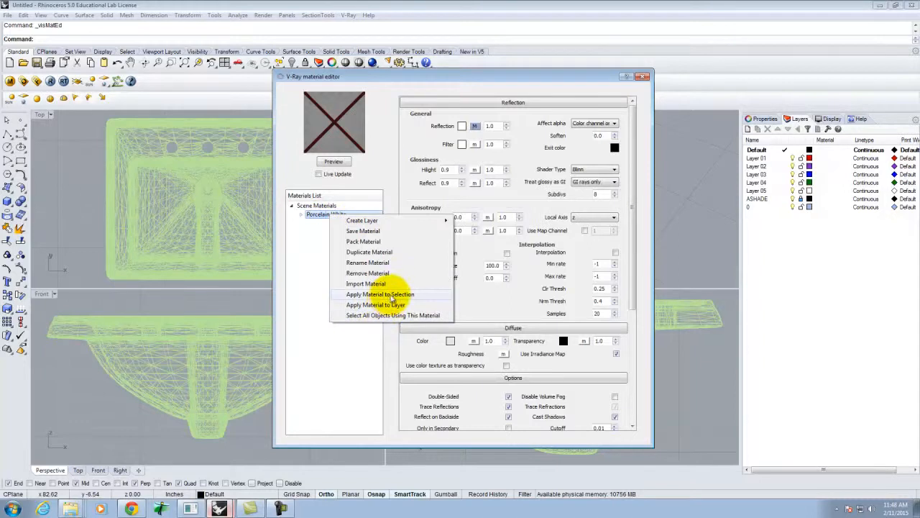
pyautogui.click(683, 315)
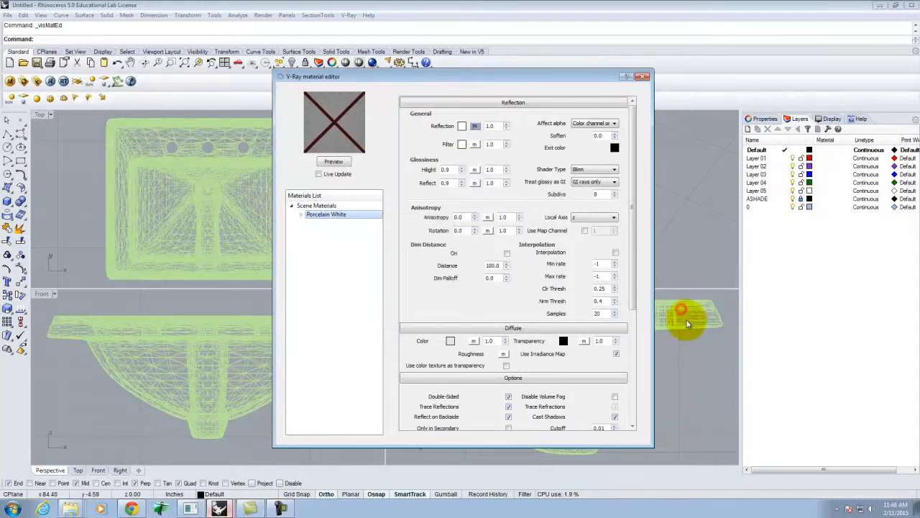
pyautogui.click(687, 319)
pyautogui.rightClick(333, 214)
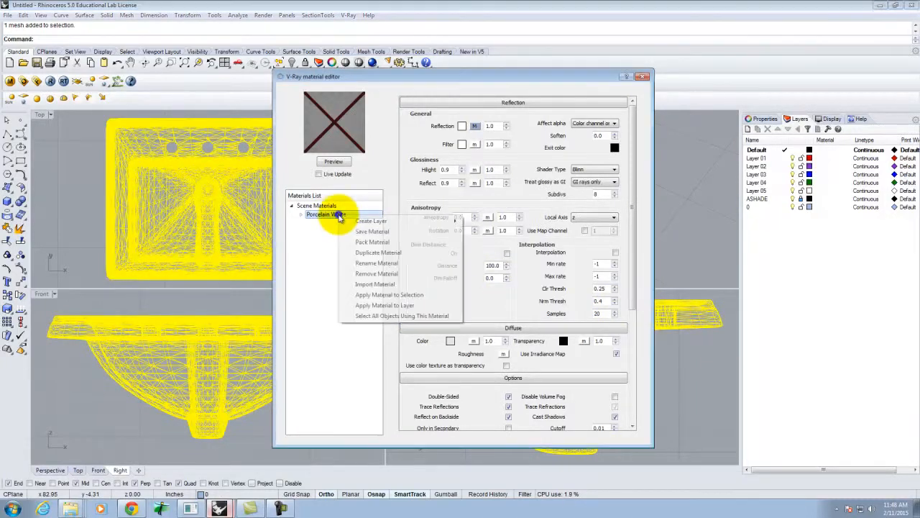
pyautogui.click(403, 297)
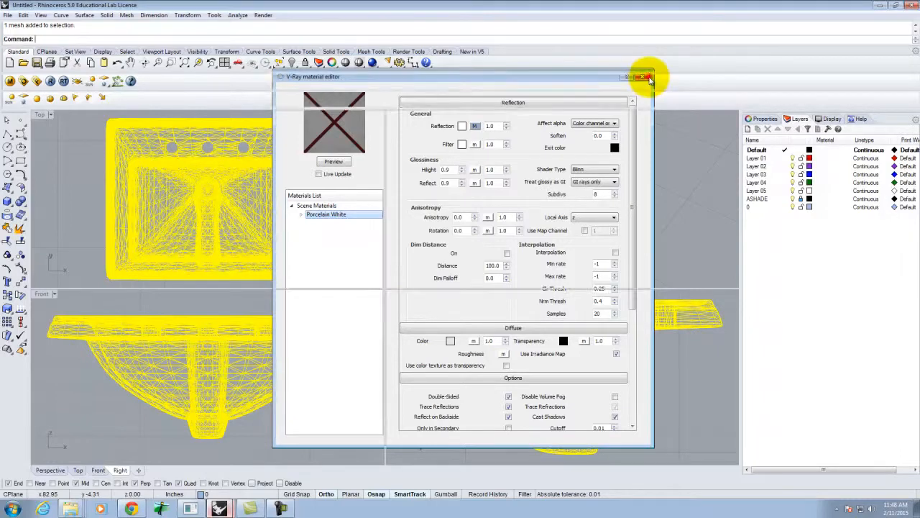
pyautogui.click(644, 76)
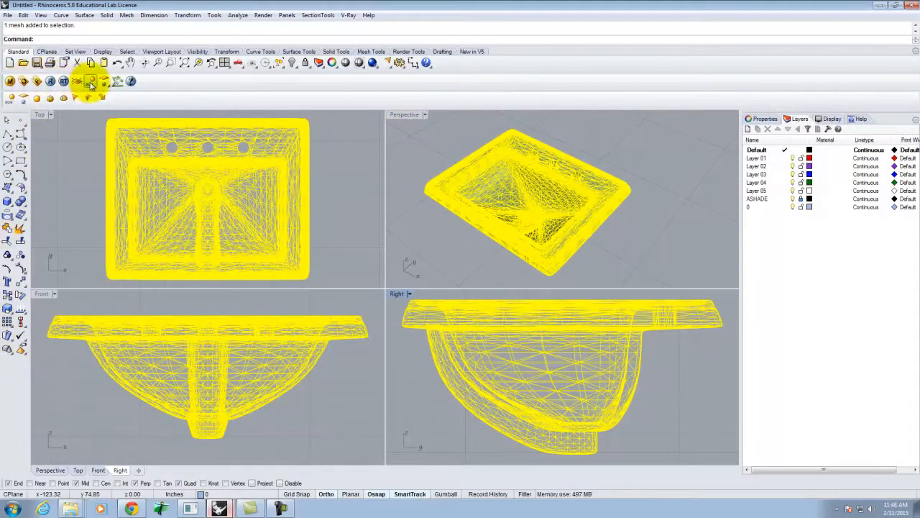
# - Maximize the Perspective view and run a test V-Ray render
pyautogui.doubleClick(404, 114)
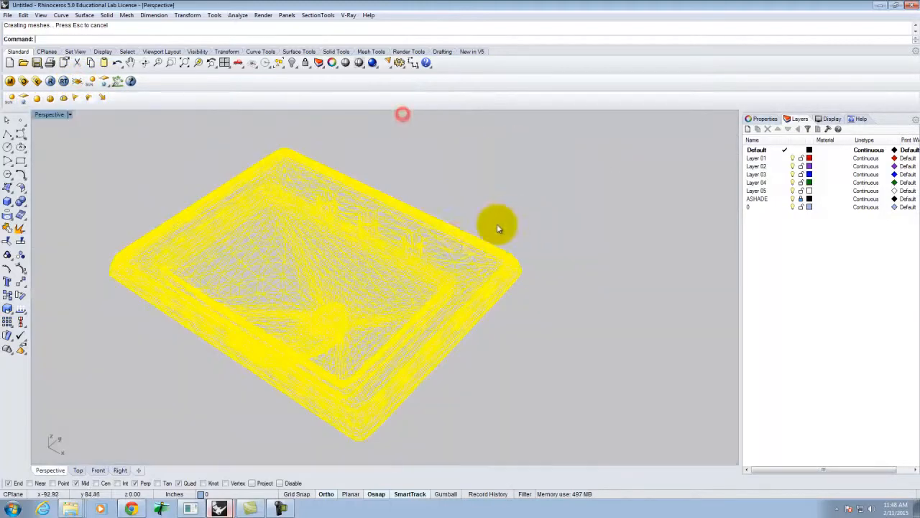
pyautogui.click(50, 82)
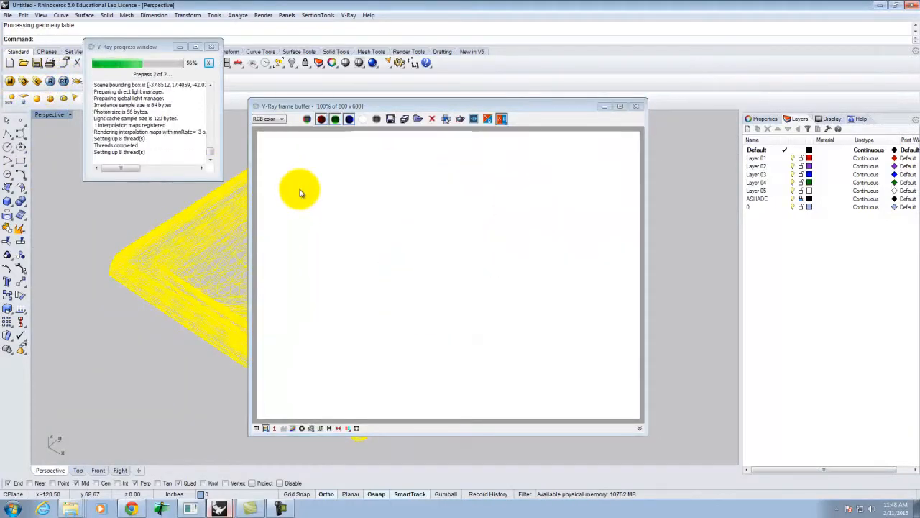
pyautogui.click(636, 106)
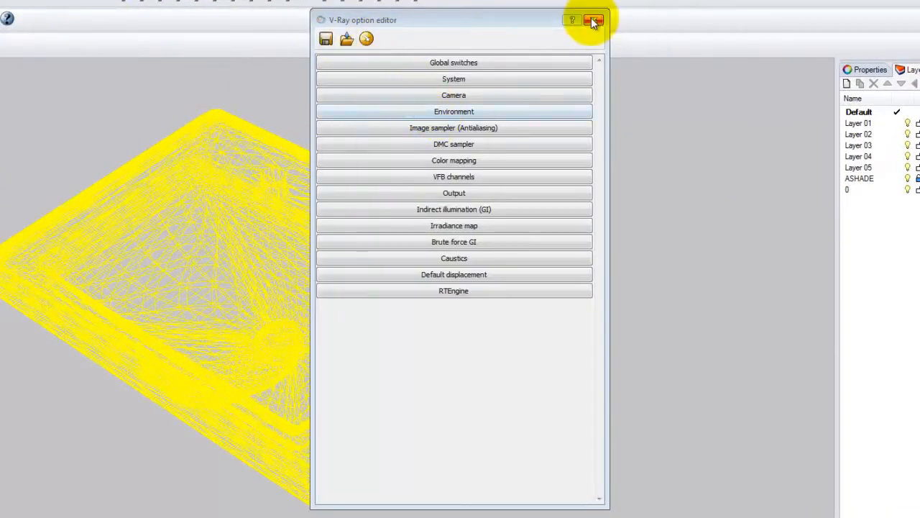
pyautogui.click(591, 18)
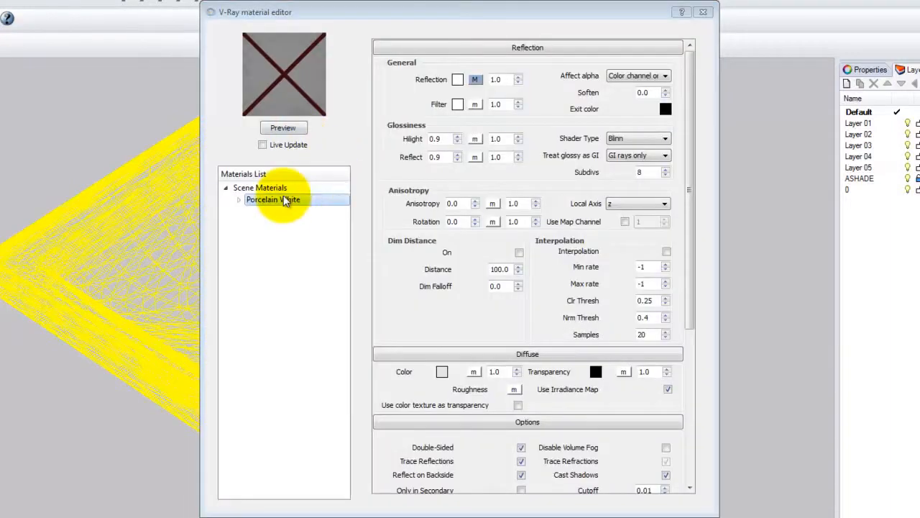
# - Load the Porcelain Orange material file into the scene materials
pyautogui.rightClick(284, 199)
pyautogui.rightClick(254, 188)
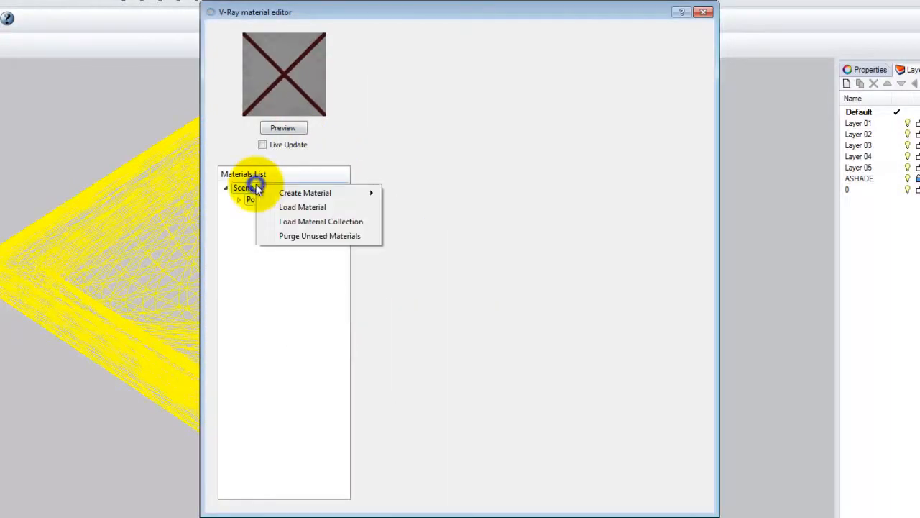
pyautogui.click(304, 209)
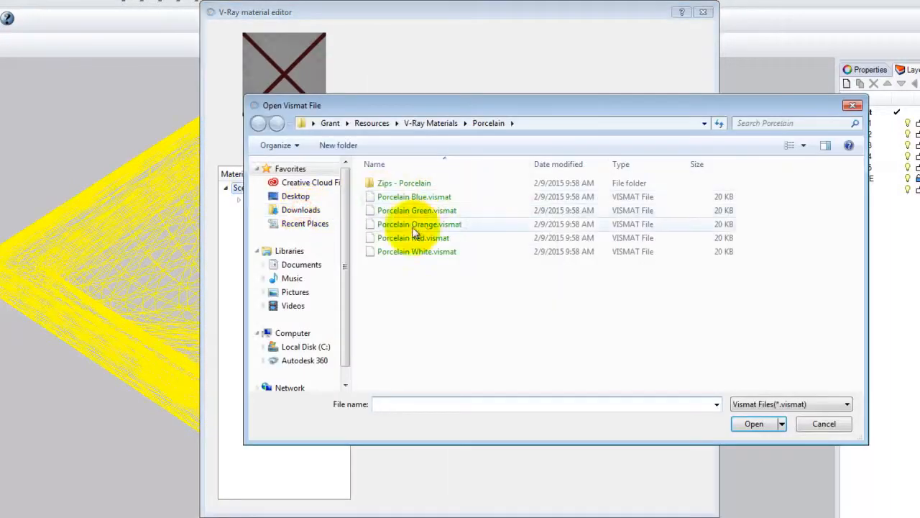
pyautogui.click(419, 223)
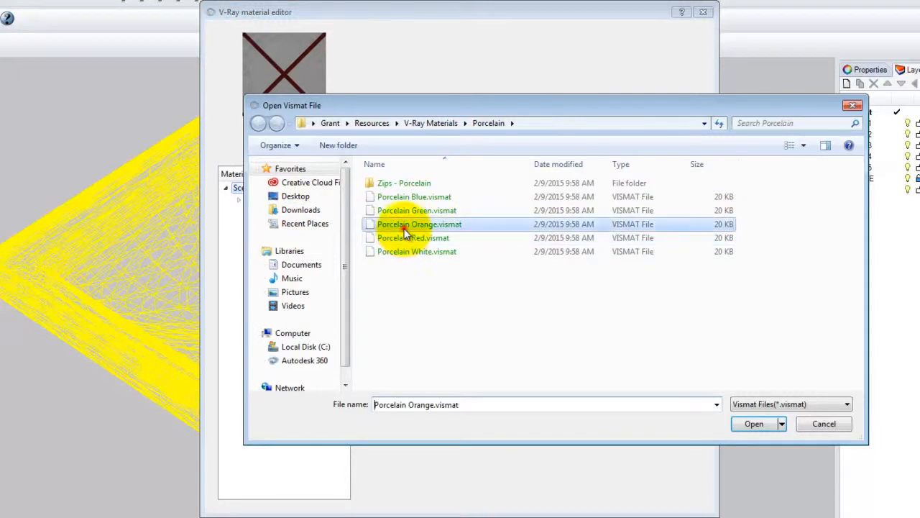
pyautogui.click(755, 424)
# - Apply Porcelain Orange to the selected sink and render it with V-Ray
pyautogui.rightClick(282, 201)
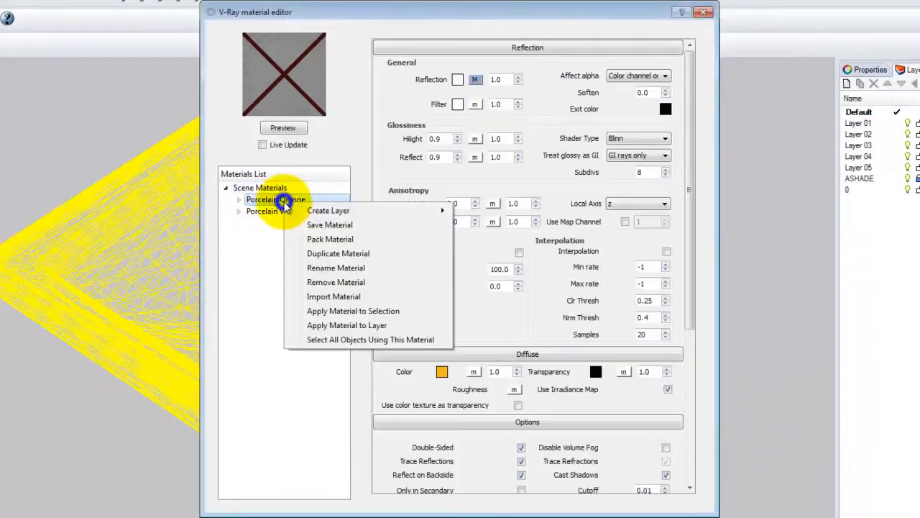
pyautogui.click(369, 315)
pyautogui.click(51, 81)
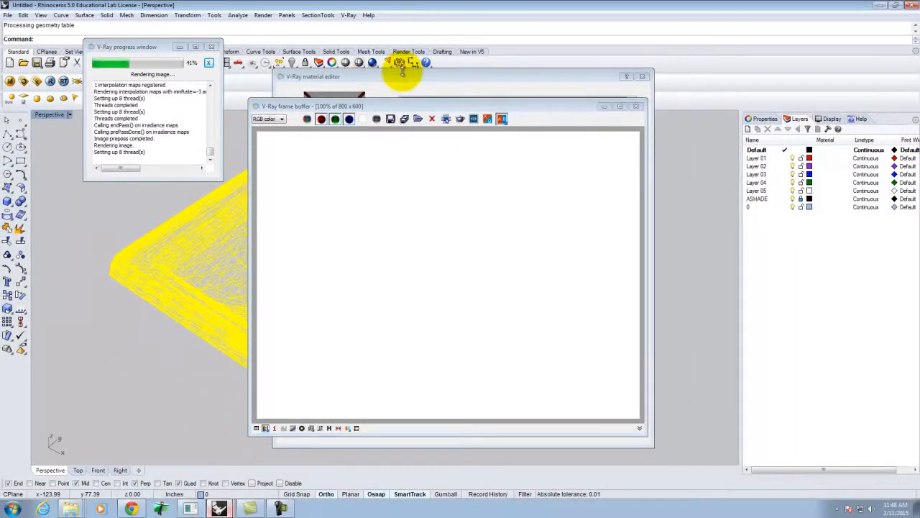
pyautogui.click(636, 106)
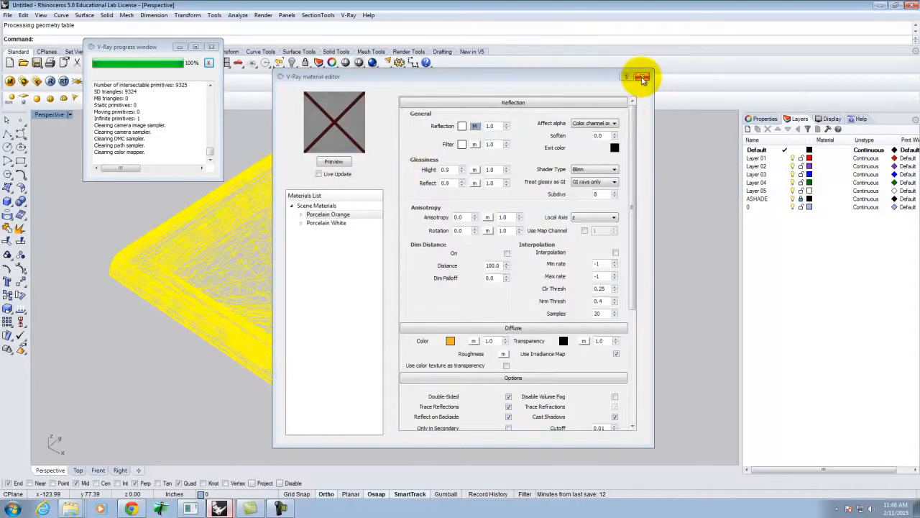
# - Preview the Porcelain Orange material, then undo the unwanted change to restore the sink
pyautogui.click(333, 161)
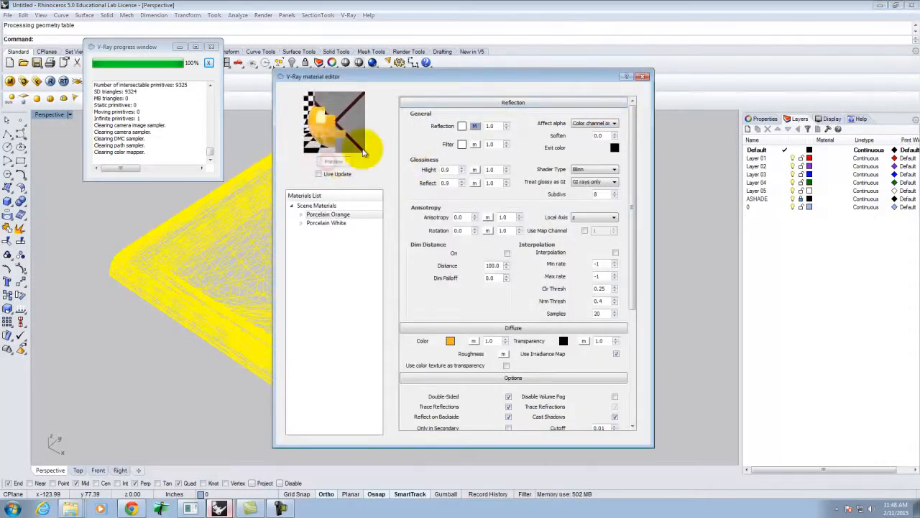
pyautogui.click(643, 76)
pyautogui.click(579, 294)
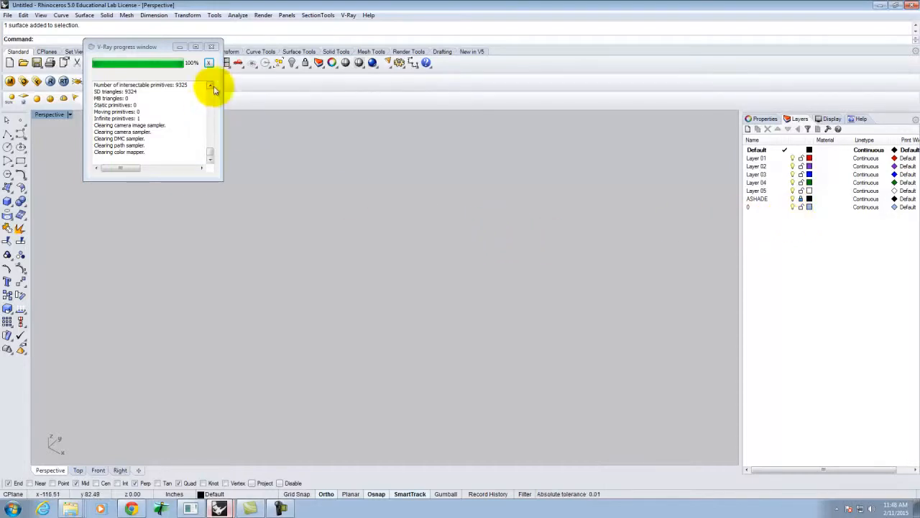
pyautogui.click(212, 47)
pyautogui.hotkey('ctrl', 'z')
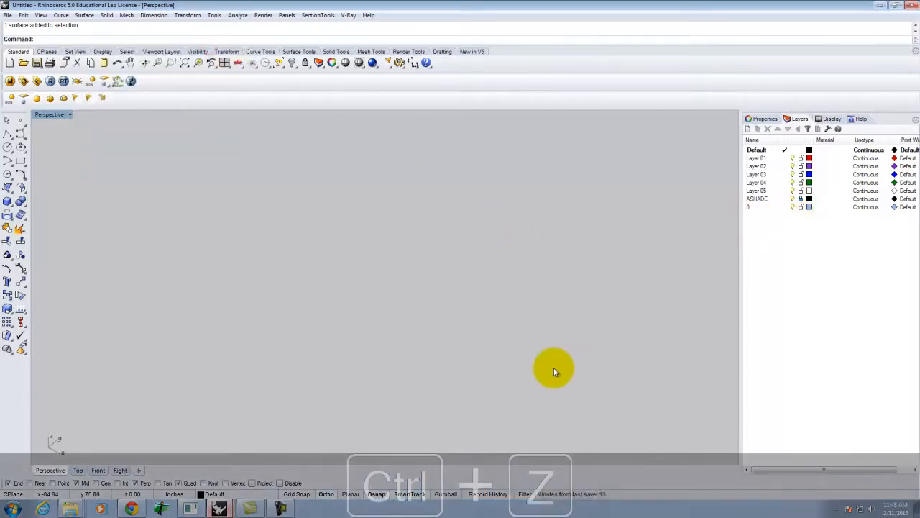
# - Reapply Porcelain Orange to the sink mesh and render it with V-Ray
pyautogui.click(464, 236)
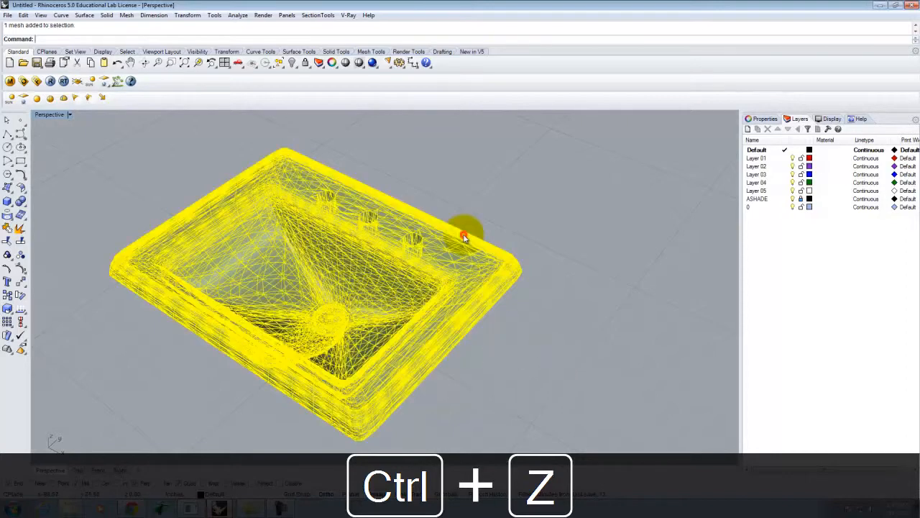
pyautogui.click(10, 80)
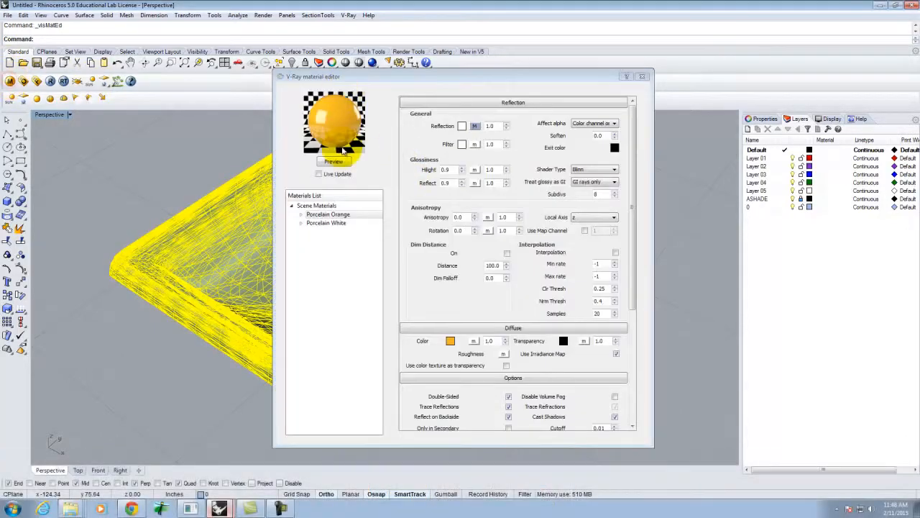
pyautogui.click(320, 214)
pyautogui.rightClick(333, 215)
pyautogui.click(373, 294)
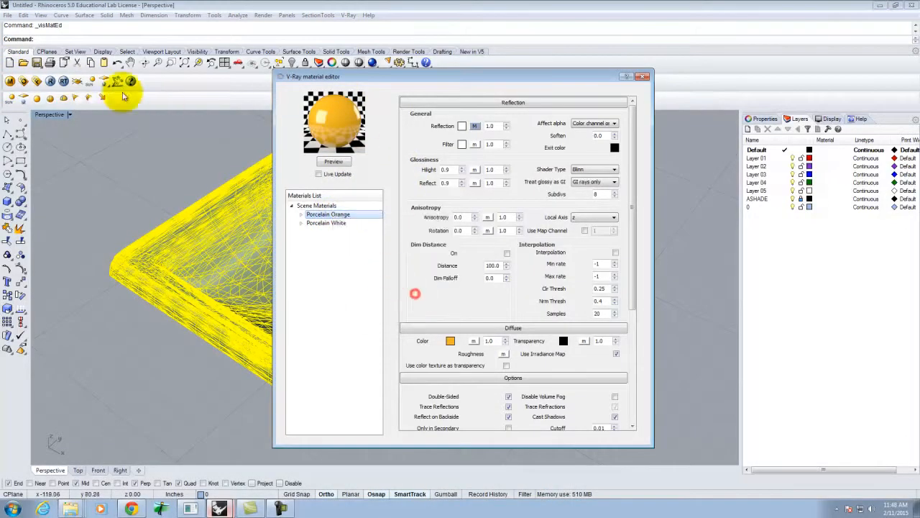
pyautogui.click(52, 82)
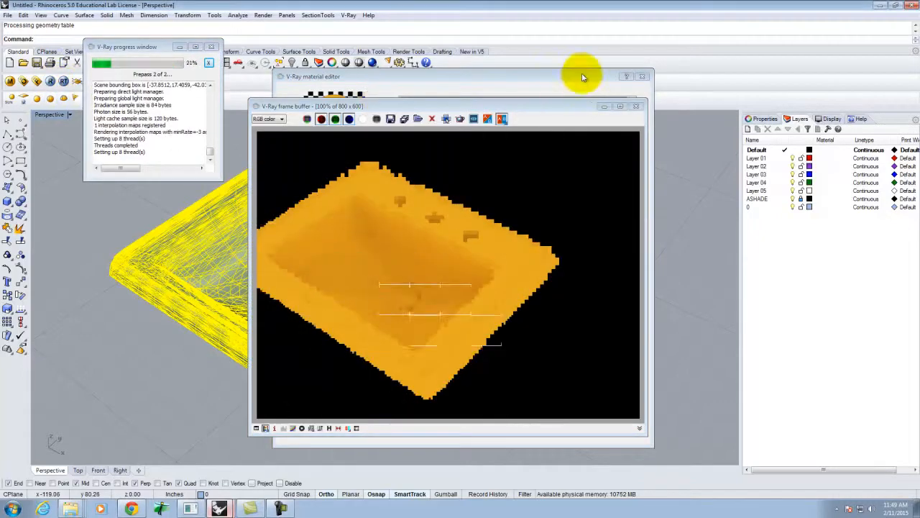
pyautogui.click(642, 76)
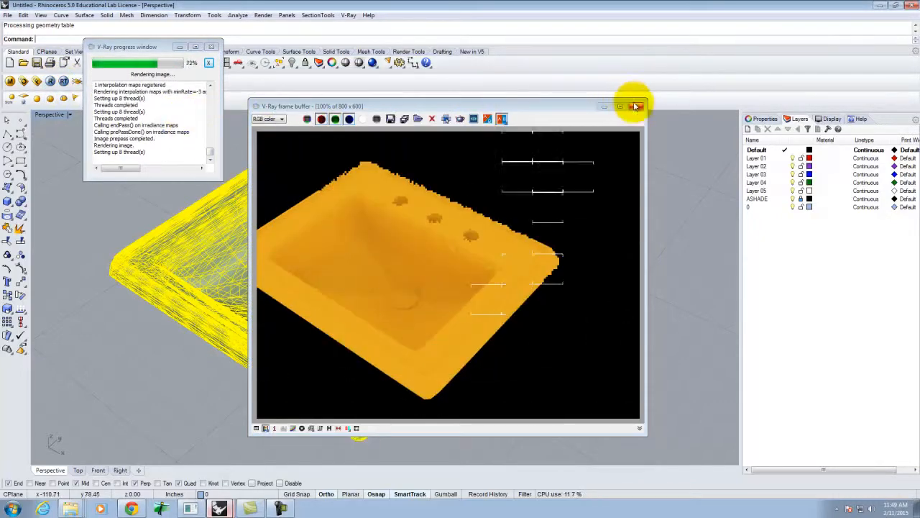
pyautogui.click(636, 107)
# - Make Layer 01 current, render again, and delete the extra infinite ground plane
pyautogui.click(784, 158)
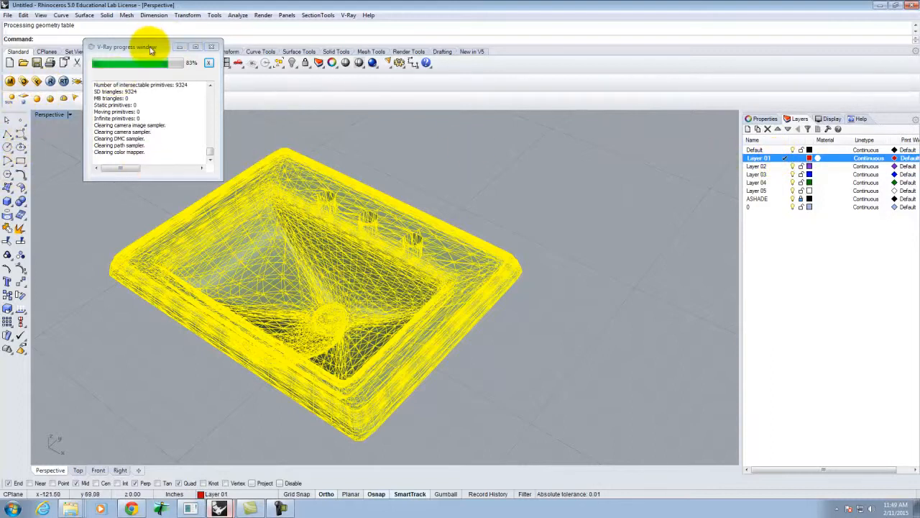
pyautogui.moveTo(145, 47); pyautogui.dragTo(192, 48)
pyautogui.click(76, 81)
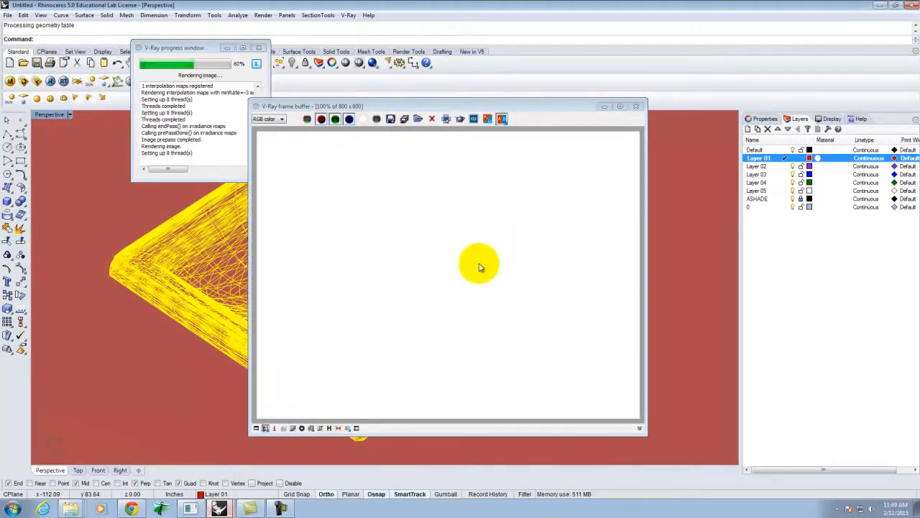
pyautogui.click(635, 106)
pyautogui.press('Delete')
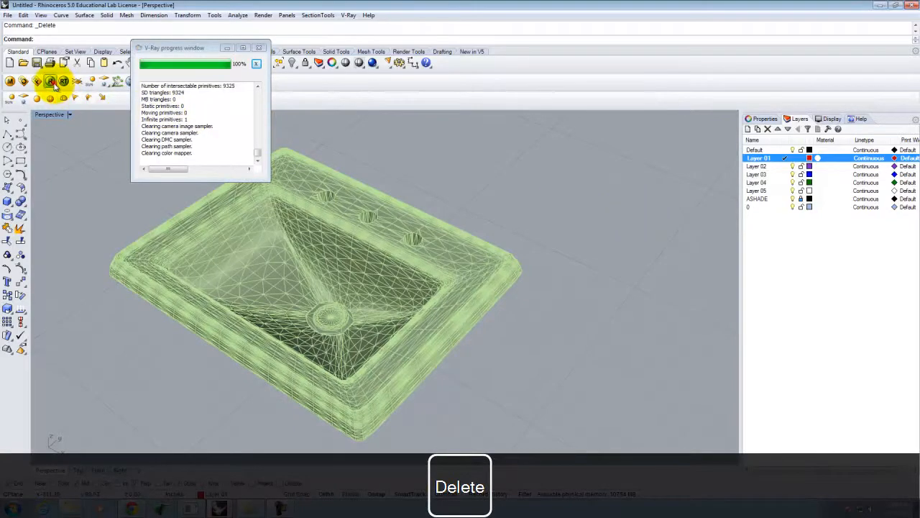
# - Re-render the sink in orange porcelain with V-Ray, then stop the screen recording
pyautogui.click(50, 80)
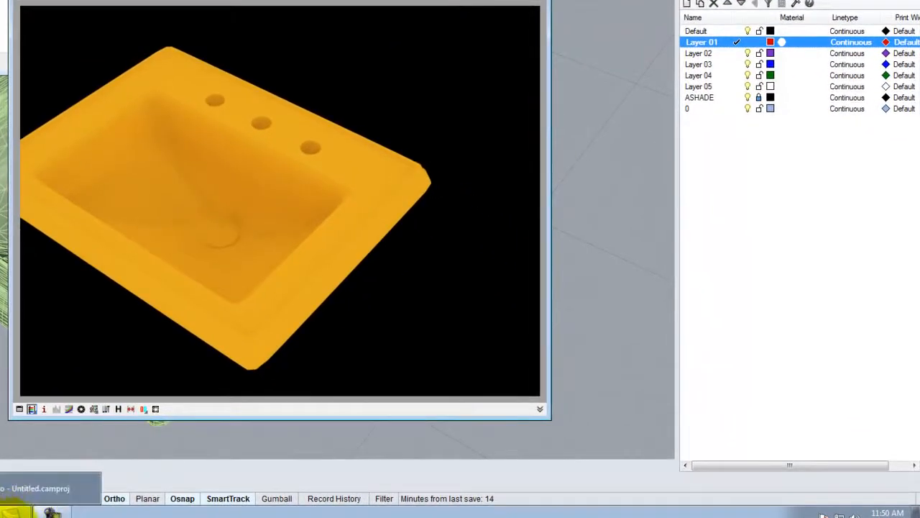
pyautogui.click(51, 512)
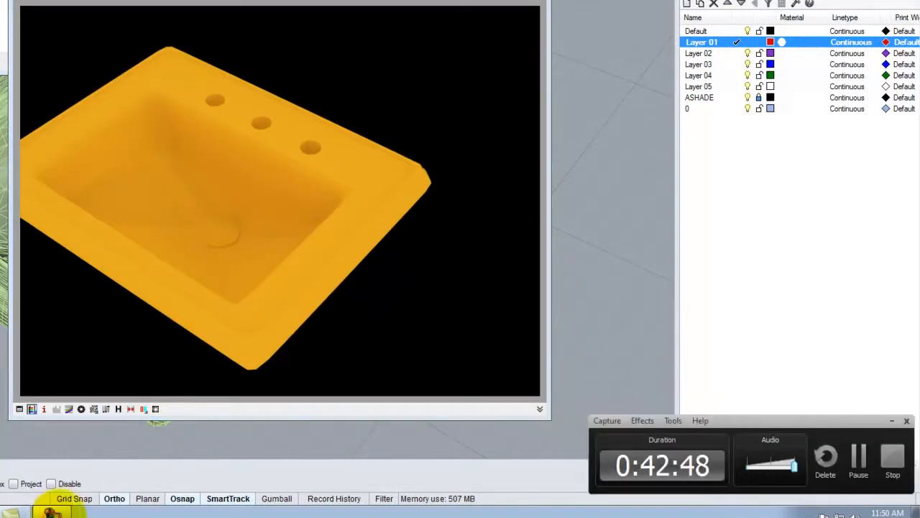
pyautogui.click(886, 453)
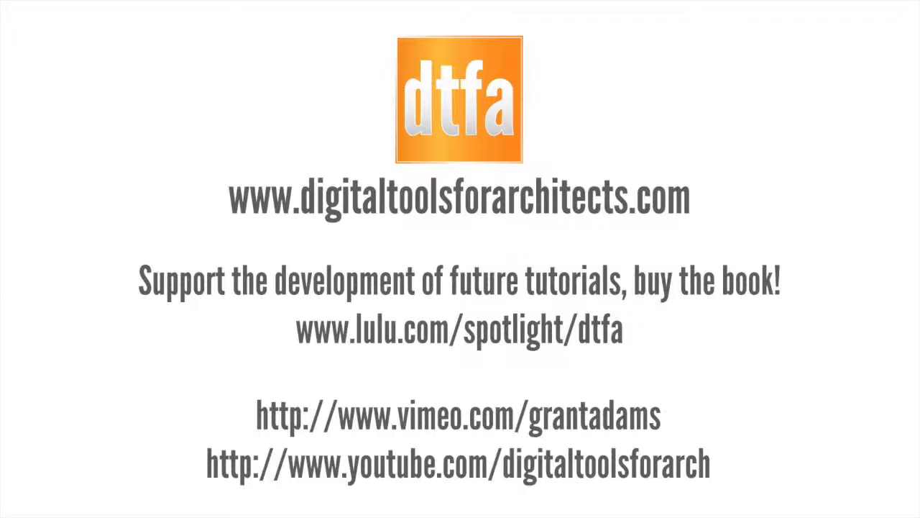